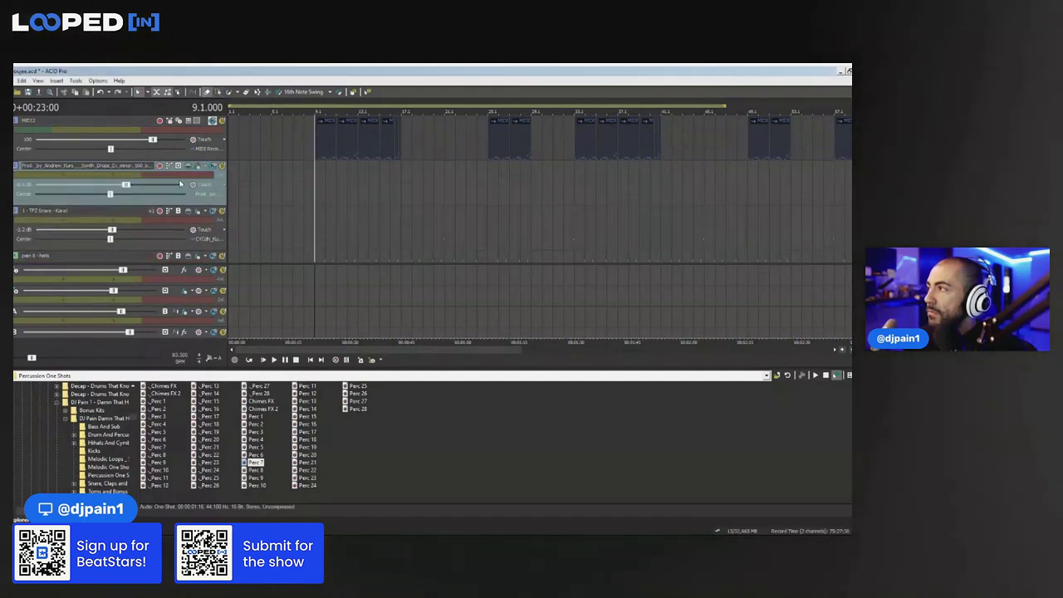
Drop the synth loop onto its track and shift its start to bar 5
{"action": "double_click", "coordinate": [180, 355]}
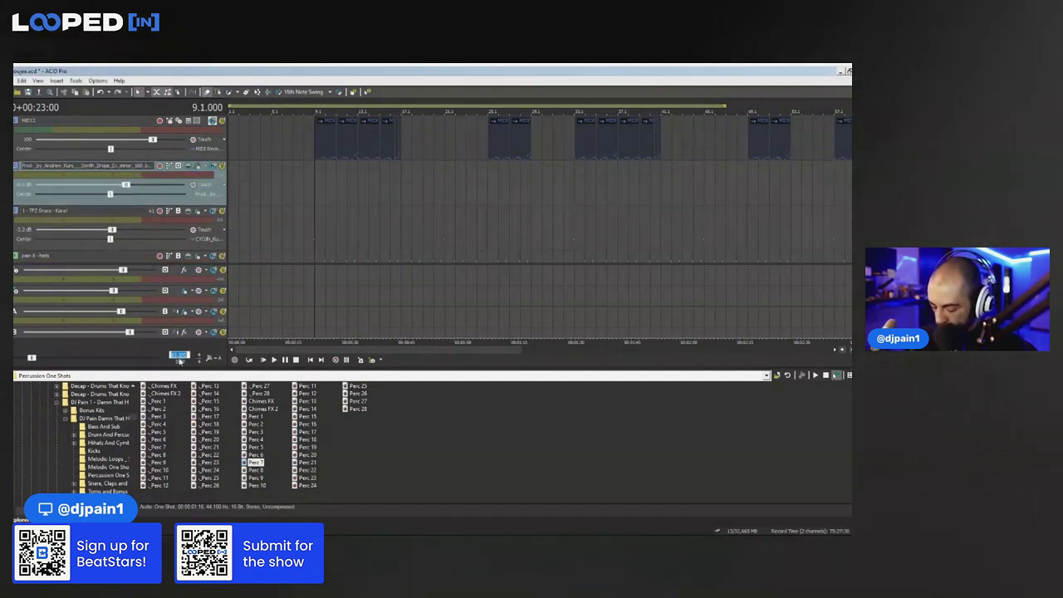
{"action": "left_click", "coordinate": [319, 186]}
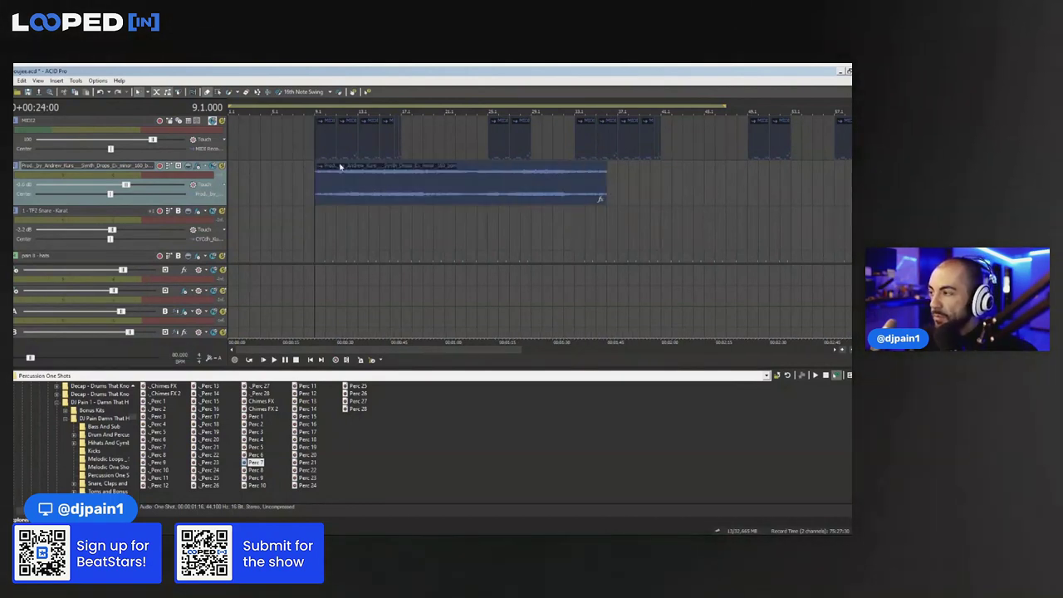
{"action": "scroll", "coordinate": [408, 179], "scroll_direction": "up", "scroll_amount": 3}
{"action": "left_click_drag", "start_coordinate": [526, 192], "coordinate": [415, 195]}
{"action": "left_click", "coordinate": [345, 188]}
{"action": "key", "text": "space"}
{"action": "key", "text": "space"}
{"action": "scroll", "coordinate": [381, 200], "scroll_direction": "up", "scroll_amount": 1}
{"action": "scroll", "coordinate": [380, 200], "scroll_direction": "up", "scroll_amount": 5}
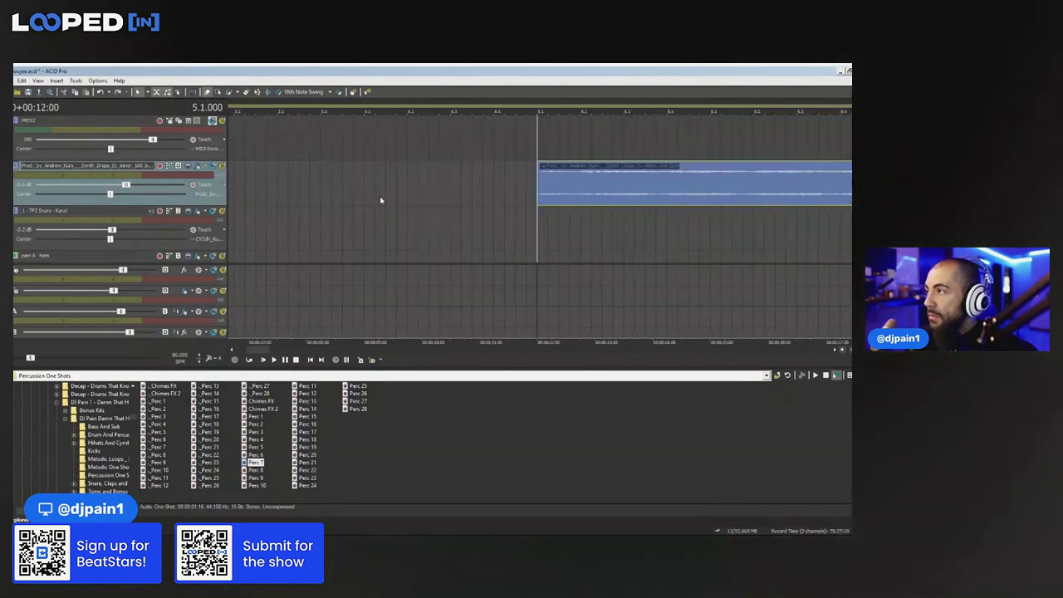
{"action": "left_click_drag", "start_coordinate": [574, 200], "coordinate": [544, 200]}
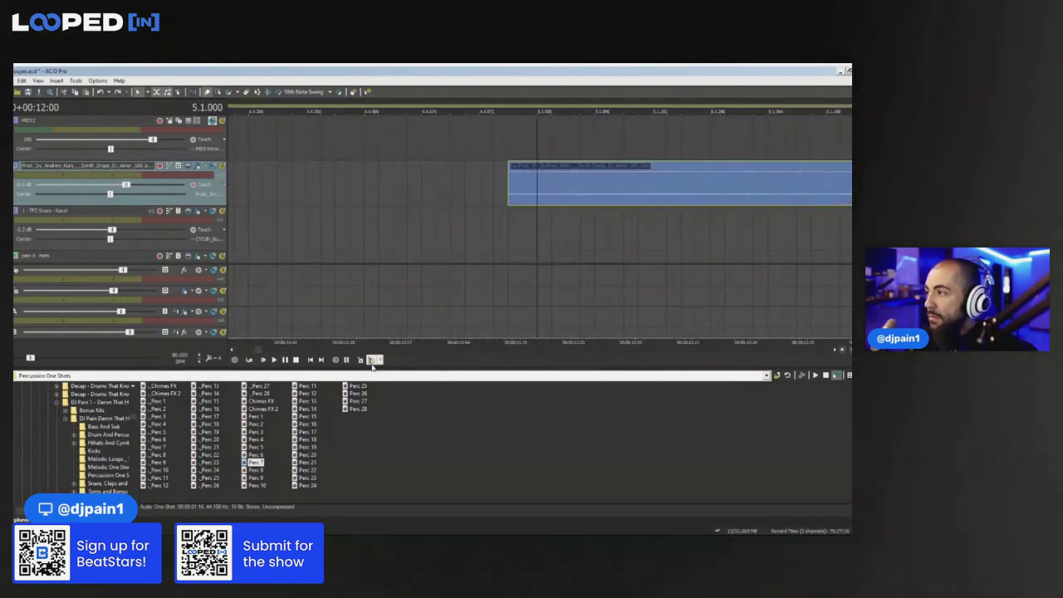
Play back from bar 5 and nudge the synth loop's start to fine-tune its timing
{"action": "key", "text": "space"}
{"action": "scroll", "coordinate": [532, 197], "scroll_direction": "down", "scroll_amount": 3}
{"action": "key", "text": "space"}
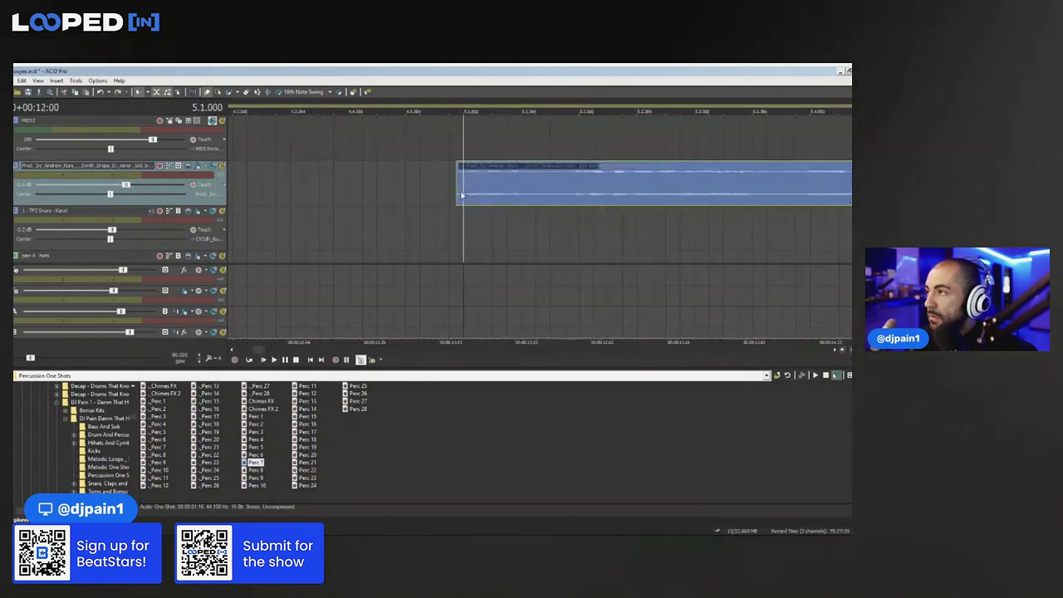
{"action": "scroll", "coordinate": [544, 197], "scroll_direction": "up", "scroll_amount": 3}
{"action": "left_click_drag", "start_coordinate": [544, 196], "coordinate": [565, 197]}
{"action": "scroll", "coordinate": [579, 201], "scroll_direction": "up", "scroll_amount": 1}
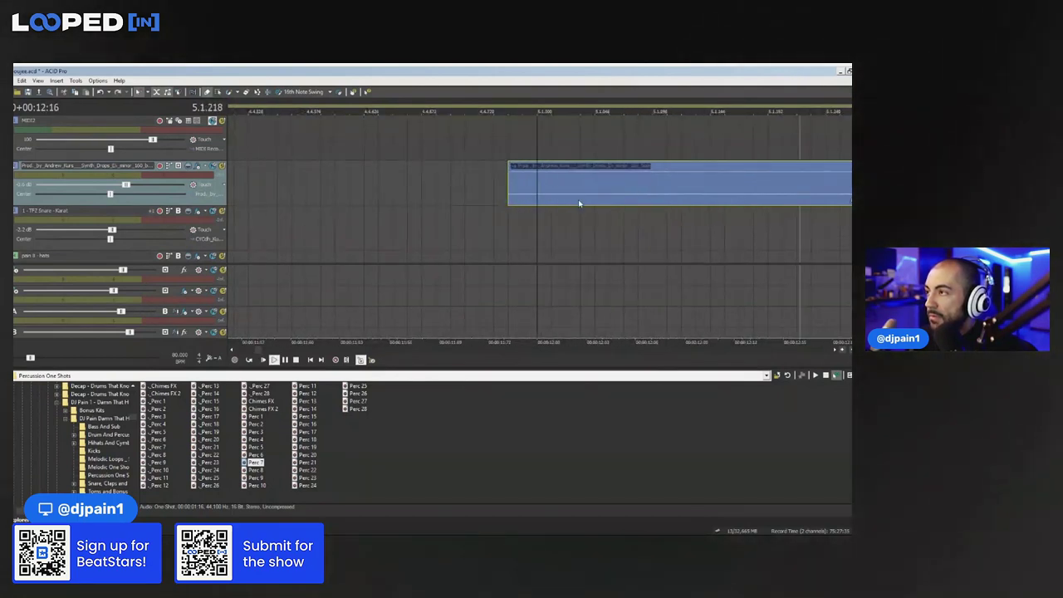
{"action": "scroll", "coordinate": [579, 203], "scroll_direction": "down", "scroll_amount": 3}
{"action": "left_click", "coordinate": [642, 198]}
{"action": "scroll", "coordinate": [640, 198], "scroll_direction": "down", "scroll_amount": 2}
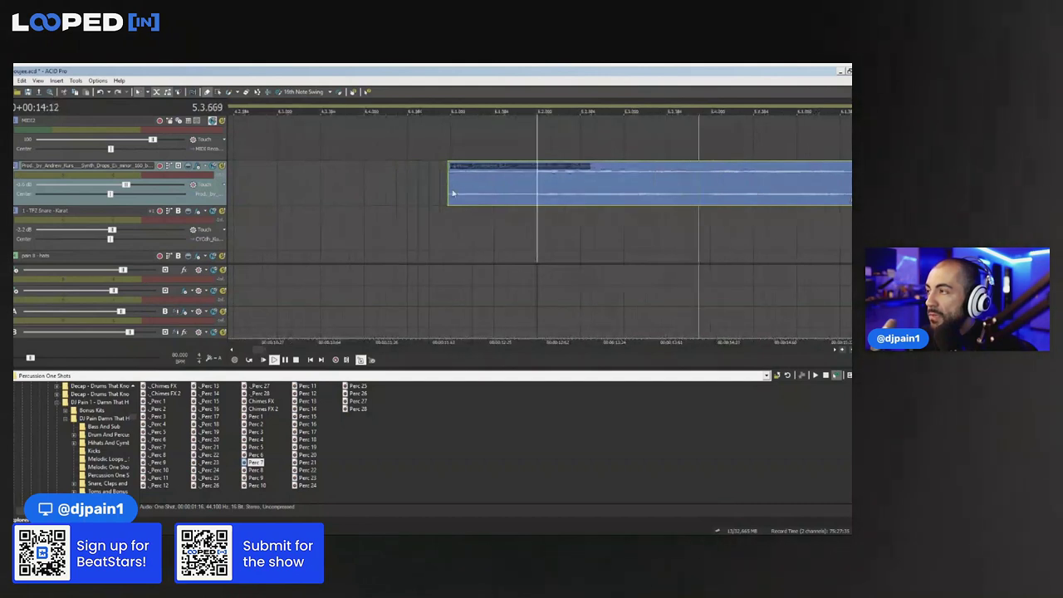
{"action": "scroll", "coordinate": [624, 188], "scroll_direction": "down", "scroll_amount": 3}
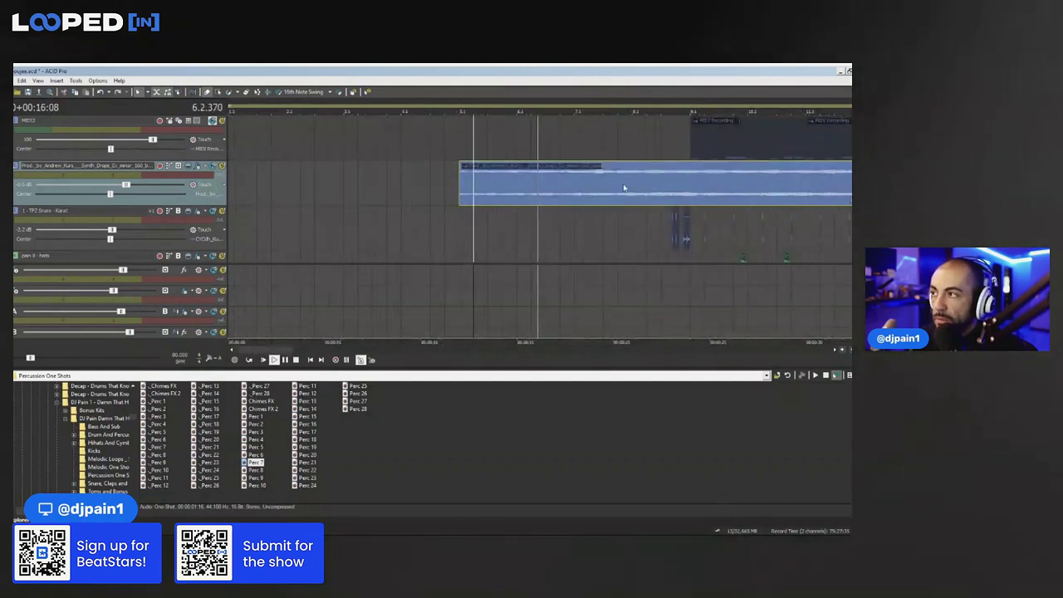
{"action": "left_click", "coordinate": [573, 185]}
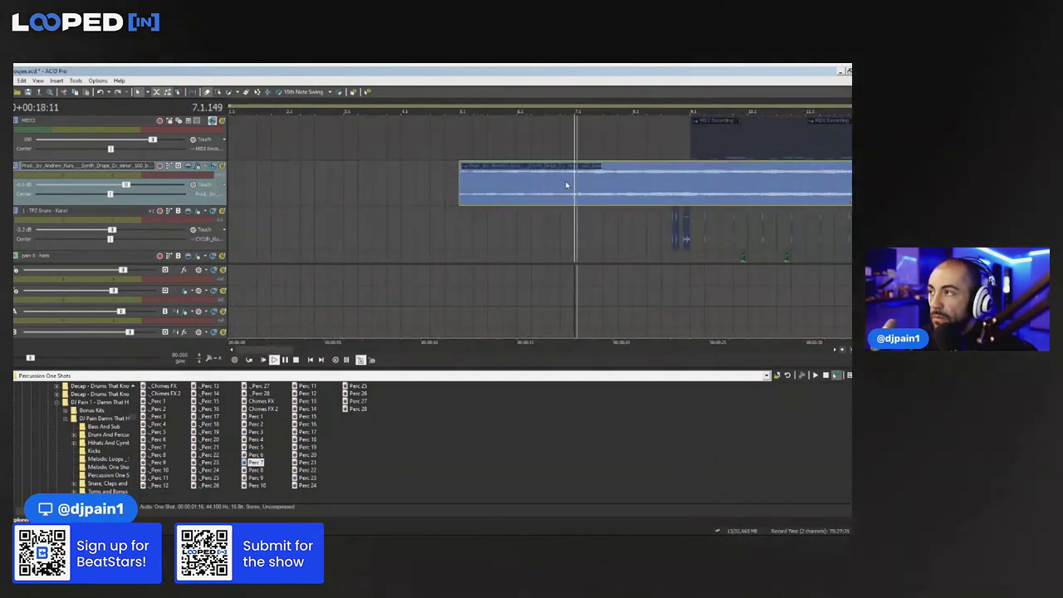
{"action": "scroll", "coordinate": [567, 185], "scroll_direction": "down", "scroll_amount": 3}
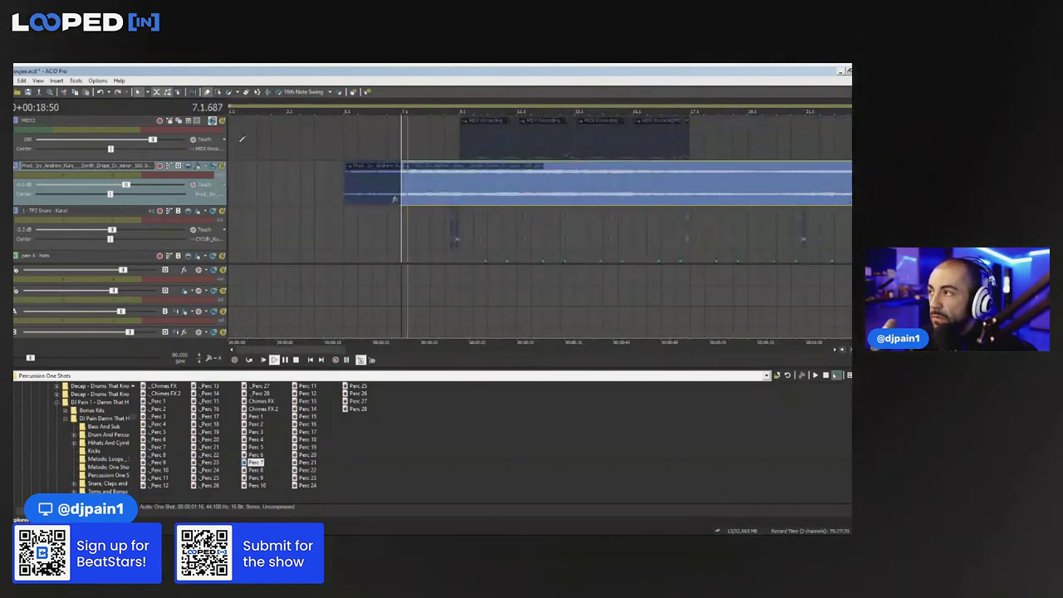
Delete the long synth event and paste repeats of the first synth clip from bar 9
{"action": "key", "text": "Delete"}
{"action": "left_click", "coordinate": [394, 186]}
{"action": "key", "text": "ctrl+c"}
{"action": "left_click", "coordinate": [463, 183]}
{"action": "key", "text": "ctrl+v"}
{"action": "key", "text": "ctrl+v"}
{"action": "left_click", "coordinate": [449, 232]}
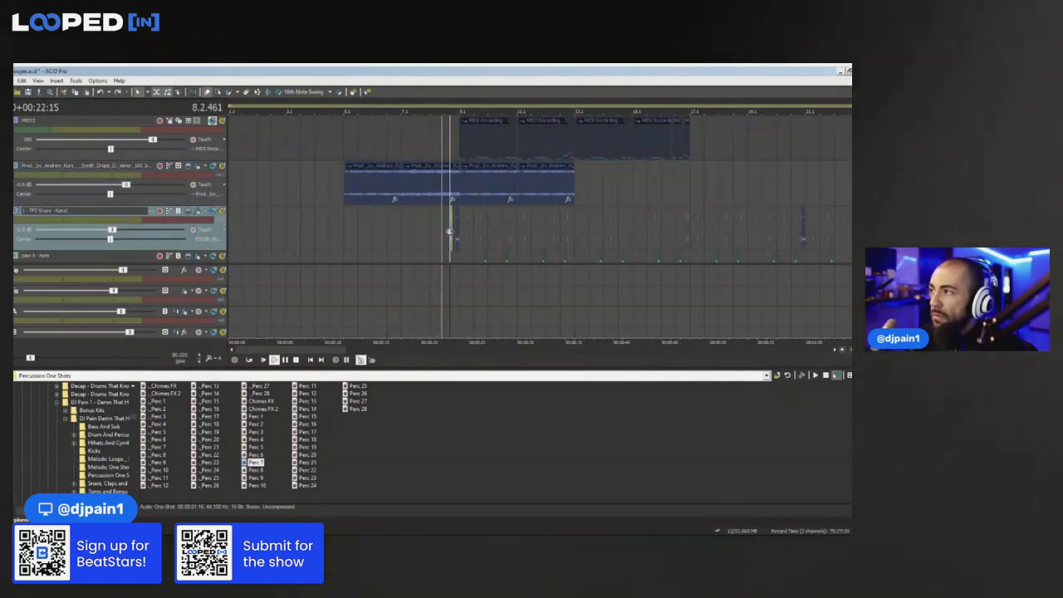
{"action": "scroll", "coordinate": [449, 232], "scroll_direction": "up", "scroll_amount": 5}
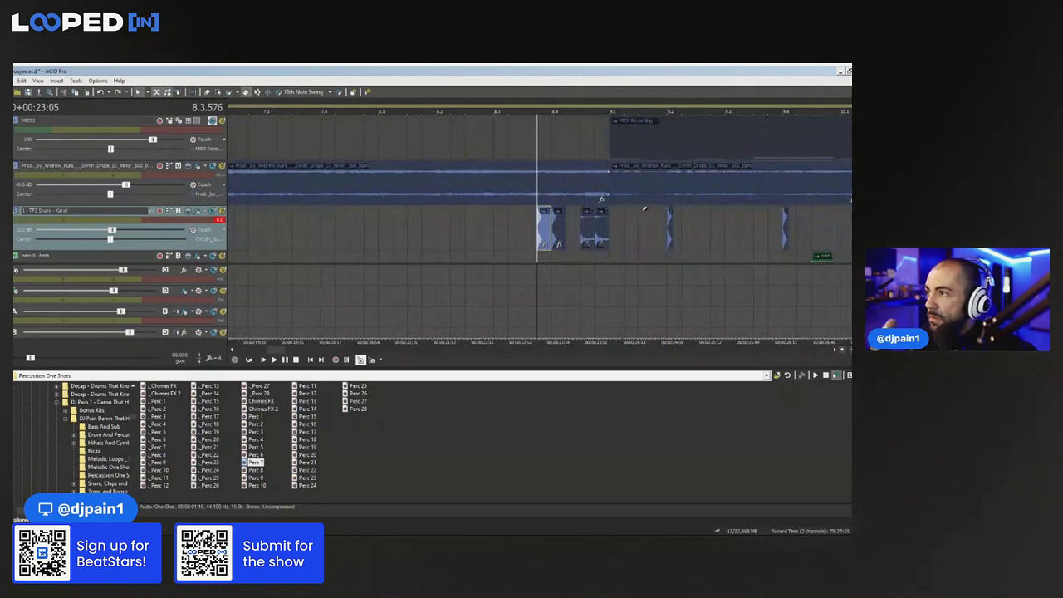
{"action": "scroll", "coordinate": [584, 209], "scroll_direction": "down", "scroll_amount": 5}
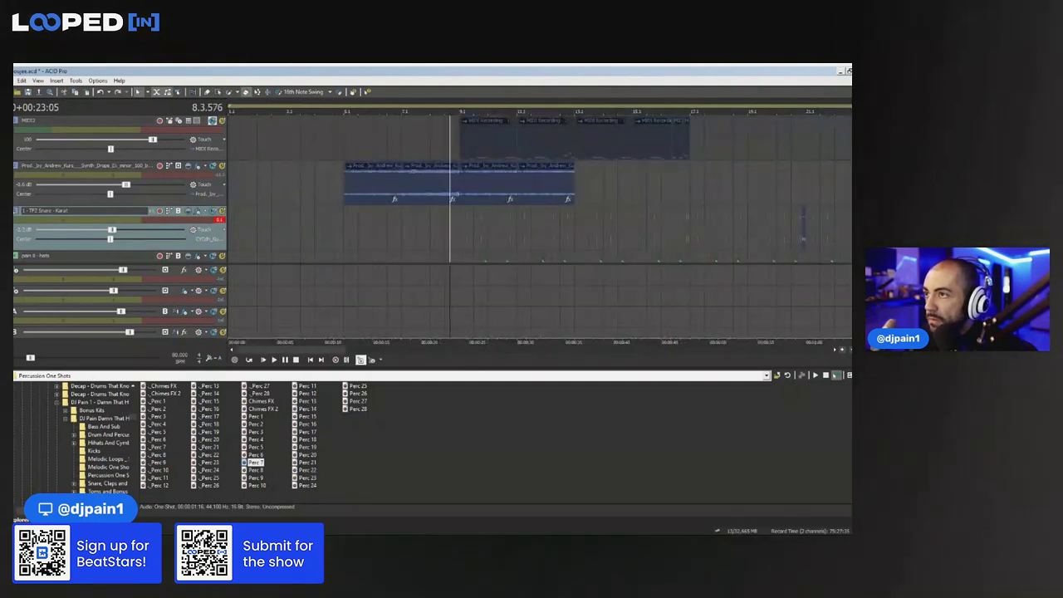
{"action": "scroll", "coordinate": [444, 137], "scroll_direction": "down", "scroll_amount": 3}
Erase the teal TPZ Hat clips, then delete the hat events after bar 17 and the remaining clips
{"action": "scroll", "coordinate": [827, 169], "scroll_direction": "up", "scroll_amount": 2}
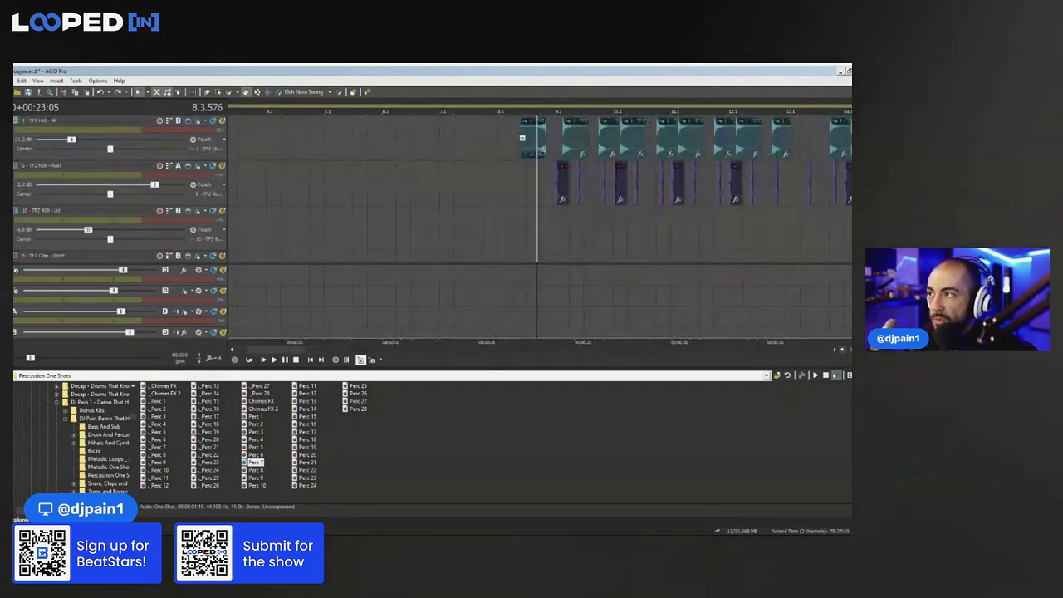
{"action": "scroll", "coordinate": [470, 200], "scroll_direction": "down", "scroll_amount": 3}
{"action": "left_click_drag", "start_coordinate": [443, 132], "coordinate": [779, 187]}
{"action": "scroll", "coordinate": [850, 196], "scroll_direction": "up", "scroll_amount": 2}
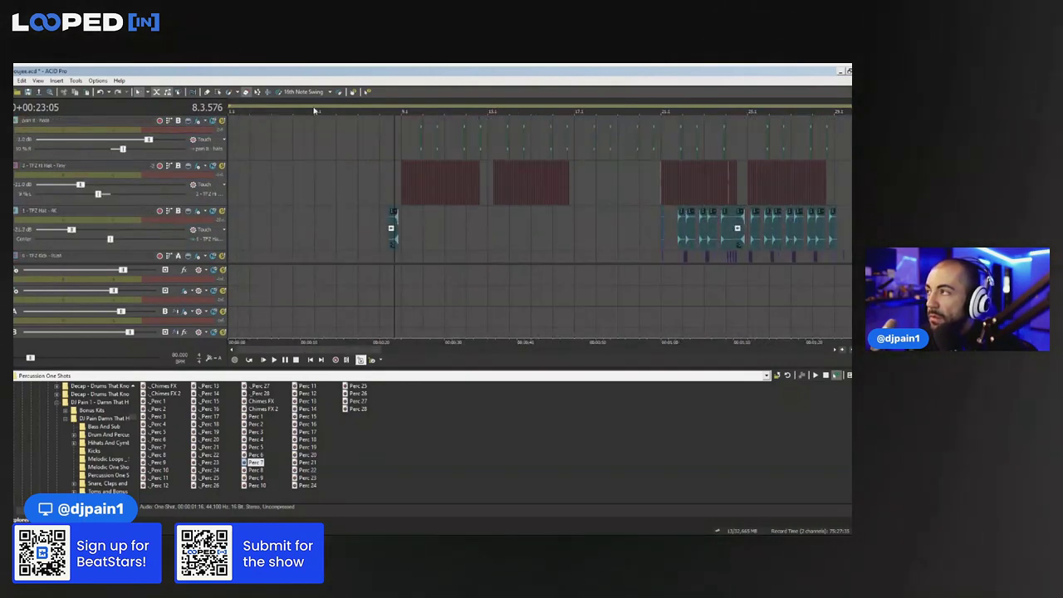
{"action": "left_click", "coordinate": [578, 219]}
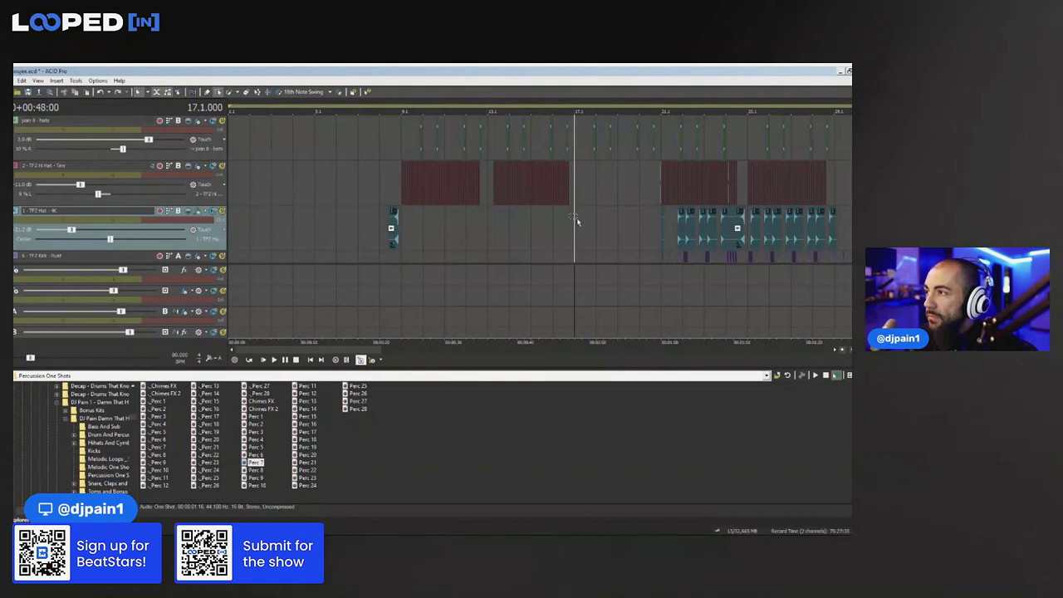
{"action": "left_click_drag", "start_coordinate": [586, 255], "coordinate": [847, 125]}
{"action": "scroll", "coordinate": [581, 159], "scroll_direction": "down", "scroll_amount": 2}
{"action": "key", "text": "Delete"}
{"action": "left_click_drag", "start_coordinate": [372, 204], "coordinate": [700, 247]}
{"action": "key", "text": "Delete"}
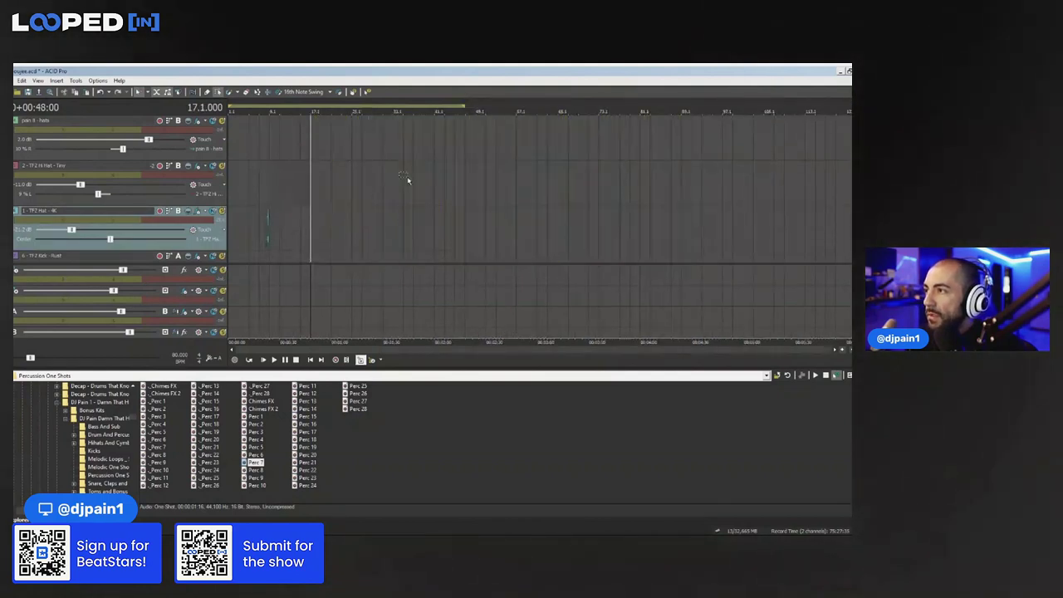
{"action": "scroll", "coordinate": [532, 190], "scroll_direction": "up", "scroll_amount": 3}
{"action": "scroll", "coordinate": [535, 191], "scroll_direction": "down", "scroll_amount": 4}
Move the play position through bars 5 and 9, ending at 9.2 with the snare track selected
{"action": "left_click", "coordinate": [259, 181]}
{"action": "left_click", "coordinate": [285, 179]}
{"action": "scroll", "coordinate": [285, 180], "scroll_direction": "up", "scroll_amount": 6}
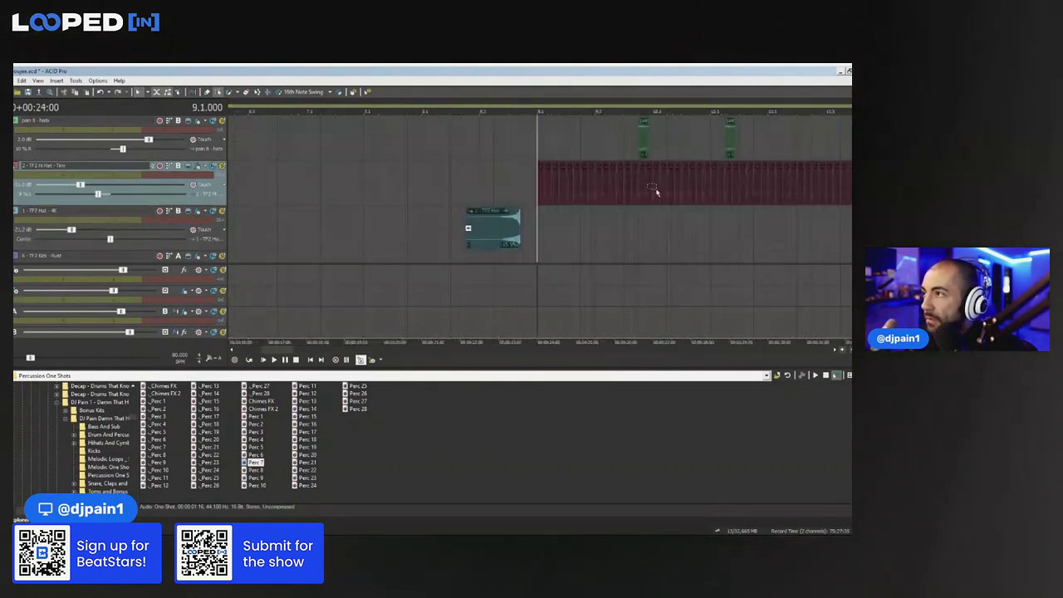
{"action": "scroll", "coordinate": [842, 190], "scroll_direction": "up", "scroll_amount": 1}
{"action": "scroll", "coordinate": [760, 148], "scroll_direction": "down", "scroll_amount": 2}
{"action": "scroll", "coordinate": [618, 173], "scroll_direction": "down", "scroll_amount": 1}
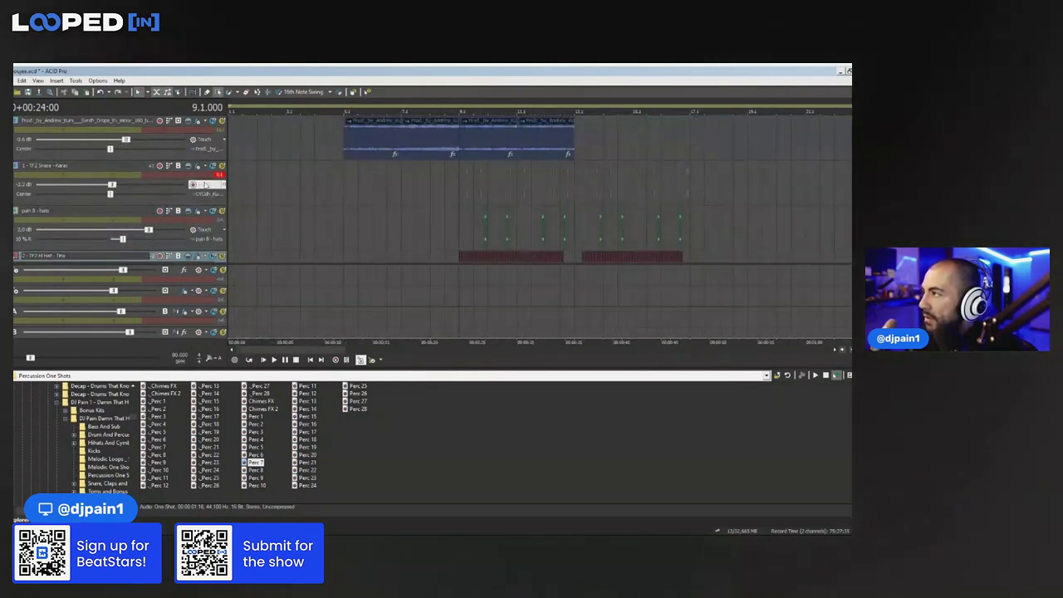
{"action": "left_click", "coordinate": [463, 183]}
{"action": "scroll", "coordinate": [562, 186], "scroll_direction": "up", "scroll_amount": 4}
{"action": "left_click", "coordinate": [595, 182]}
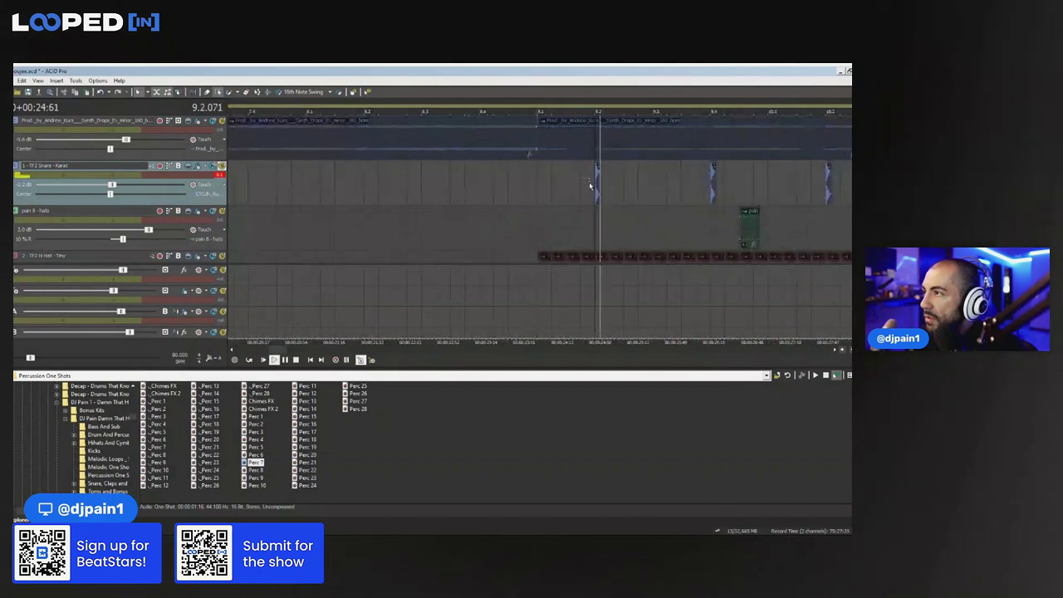
Open the claps folder in the Cxdy x Khemics - The Essentials 2022 drum kit
{"action": "scroll", "coordinate": [113, 439], "scroll_direction": "up", "scroll_amount": 4}
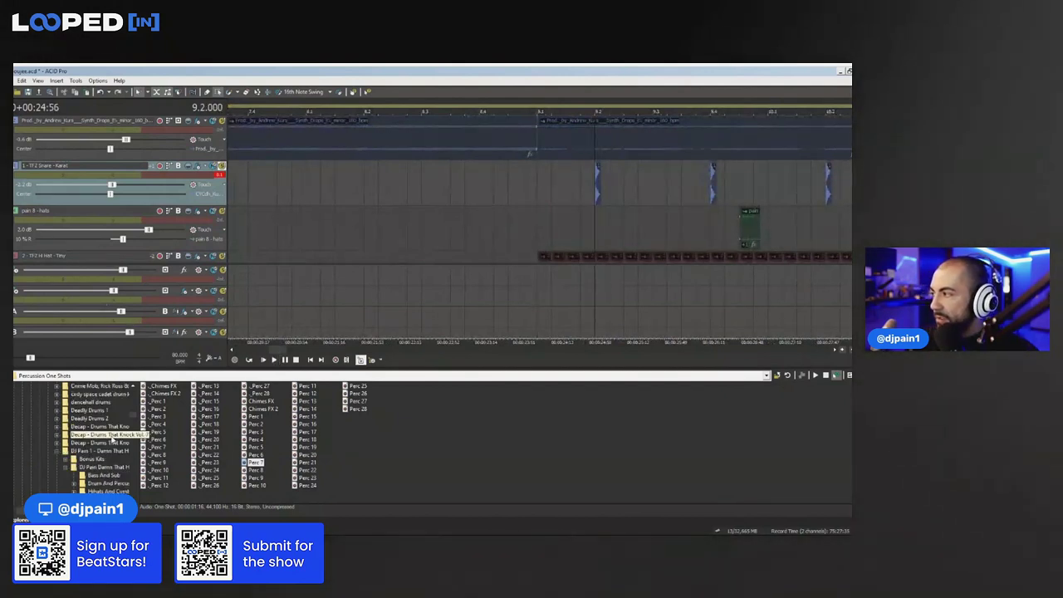
{"action": "scroll", "coordinate": [111, 441], "scroll_direction": "up", "scroll_amount": 5}
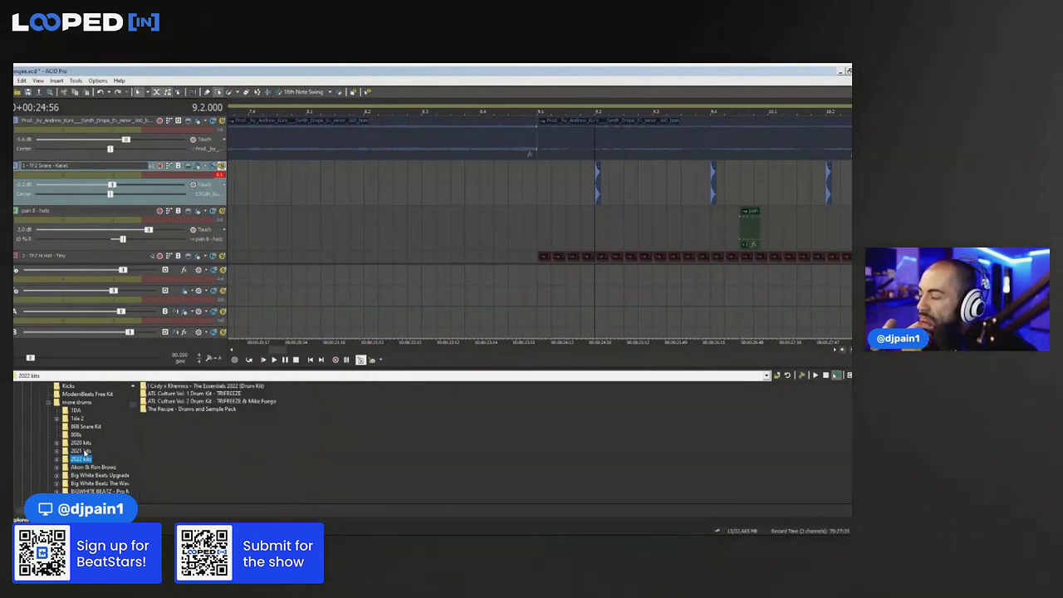
{"action": "double_click", "coordinate": [199, 387]}
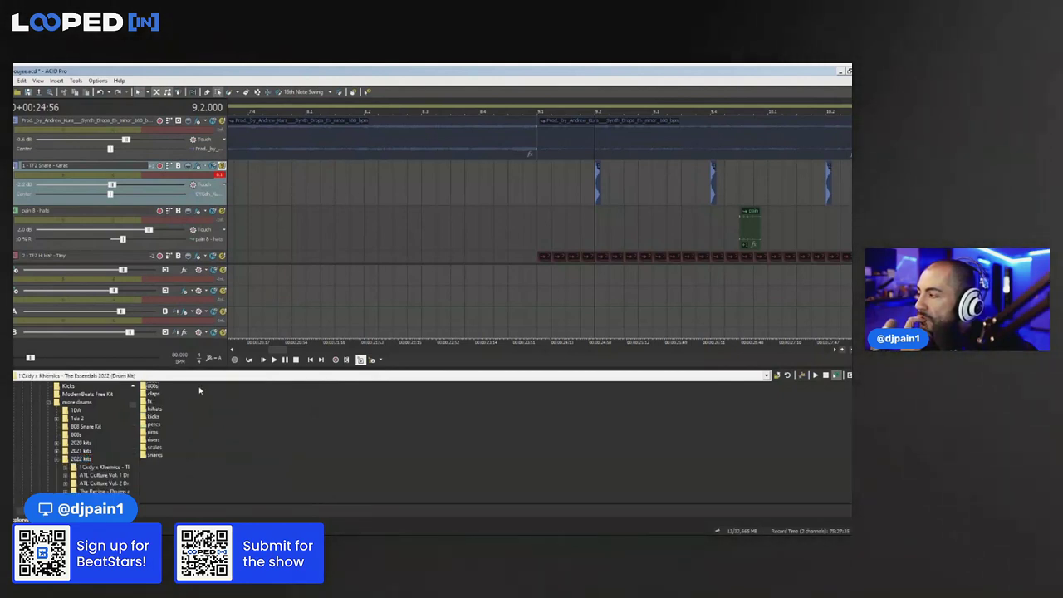
{"action": "left_click", "coordinate": [155, 395]}
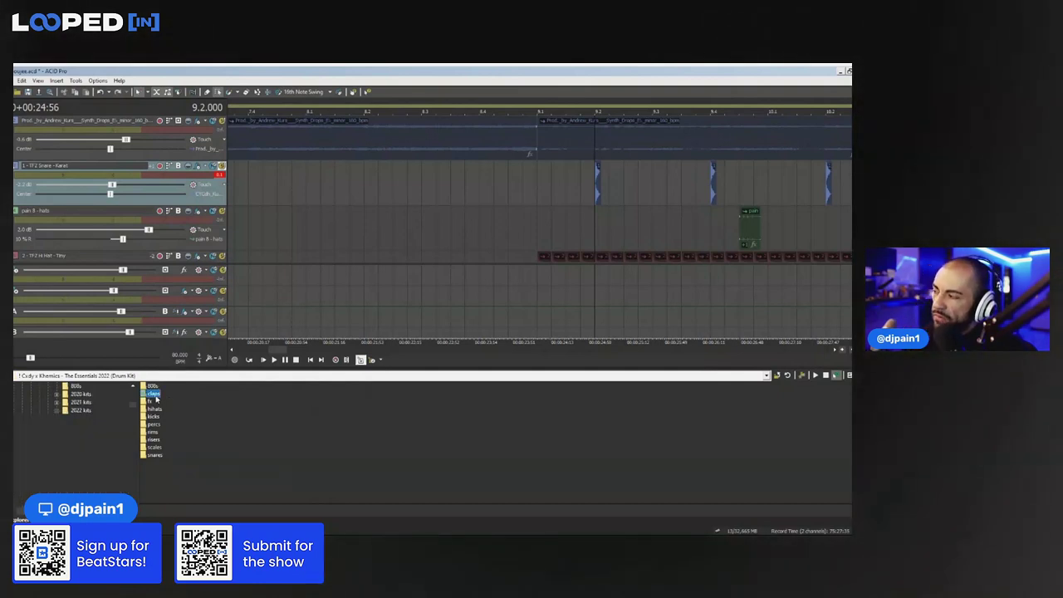
{"action": "double_click", "coordinate": [156, 397]}
Audition Mint, Obelisk and Tombstone Clap, then drag Tombstone Clap onto the snare track
{"action": "left_click", "coordinate": [157, 409]}
{"action": "left_click", "coordinate": [161, 416]}
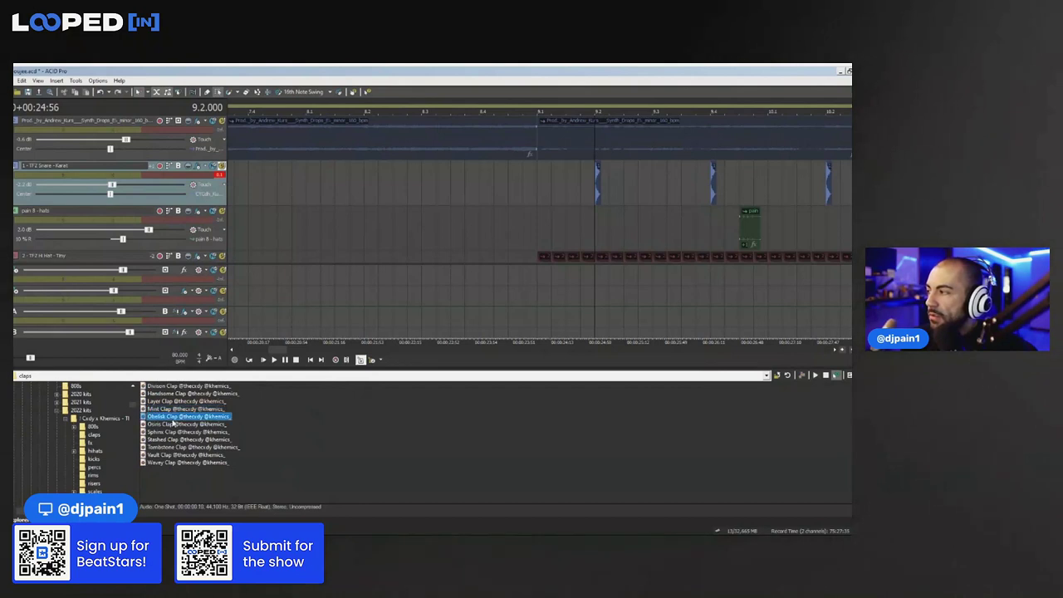
{"action": "key", "text": "Down"}
{"action": "key", "text": "Down"}
{"action": "key", "text": "Down"}
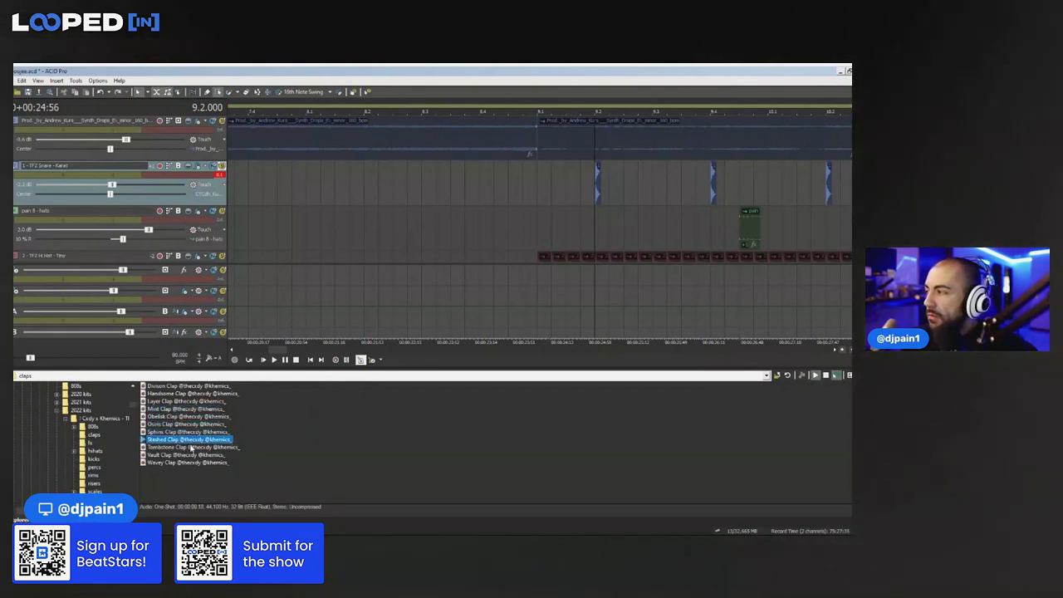
{"action": "left_click", "coordinate": [195, 449]}
{"action": "left_click_drag", "start_coordinate": [199, 449], "coordinate": [143, 173]}
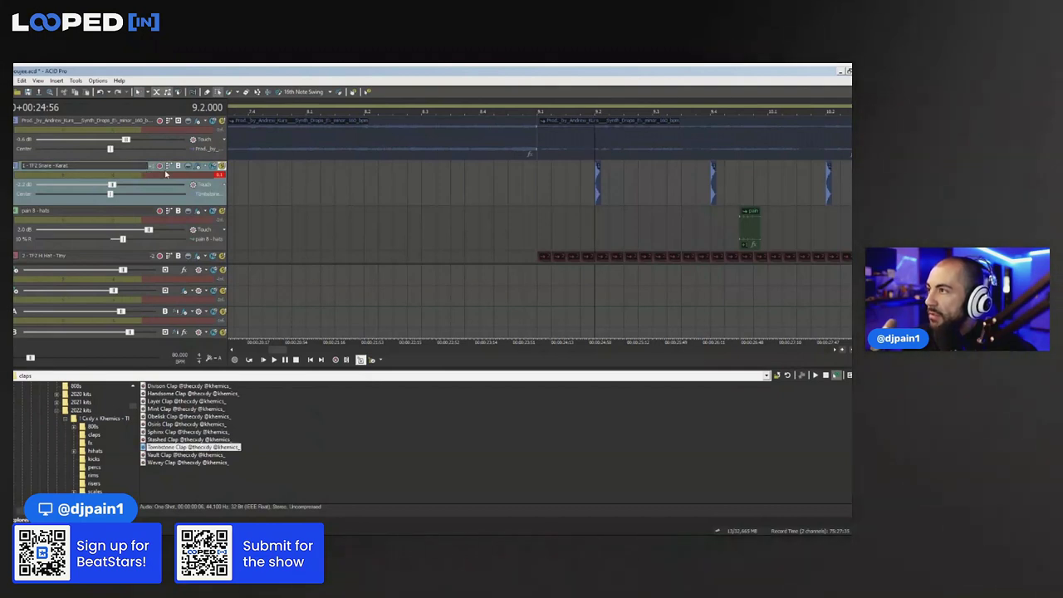
{"action": "scroll", "coordinate": [624, 208], "scroll_direction": "up", "scroll_amount": 5}
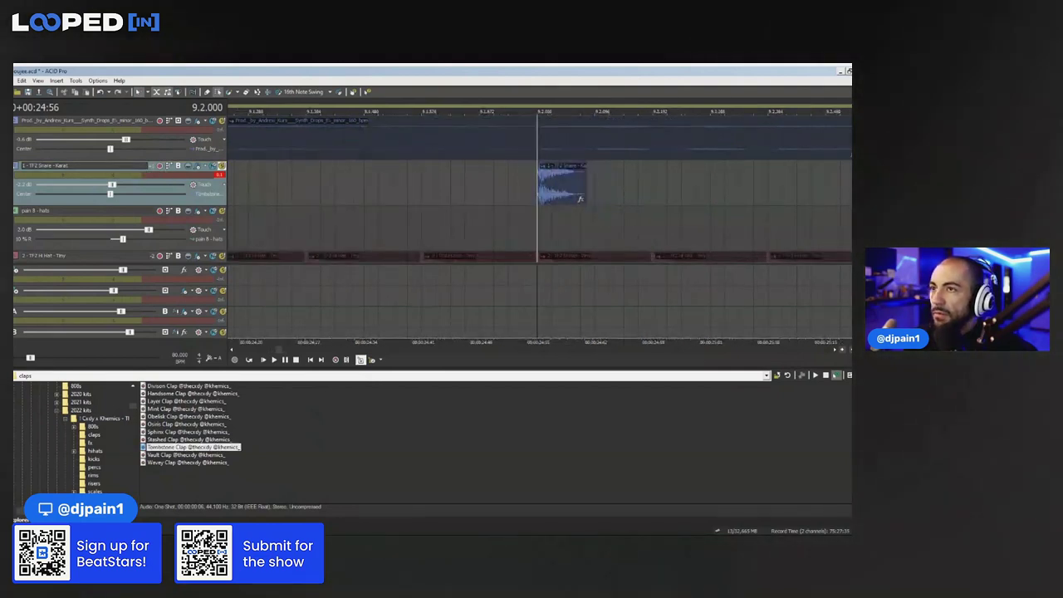
Replace the snare track's sound with Tombstone Clap and play from 9.2 to hear it
{"action": "left_click", "coordinate": [581, 199]}
{"action": "left_click_drag", "start_coordinate": [223, 447], "coordinate": [125, 173]}
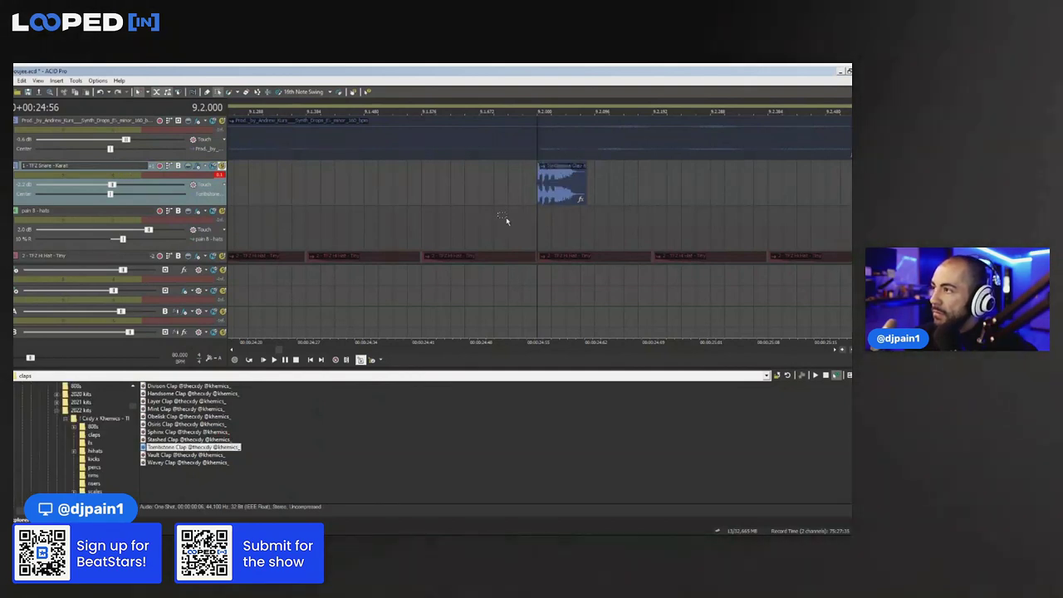
{"action": "scroll", "coordinate": [511, 212], "scroll_direction": "down", "scroll_amount": 3}
{"action": "key", "text": "space"}
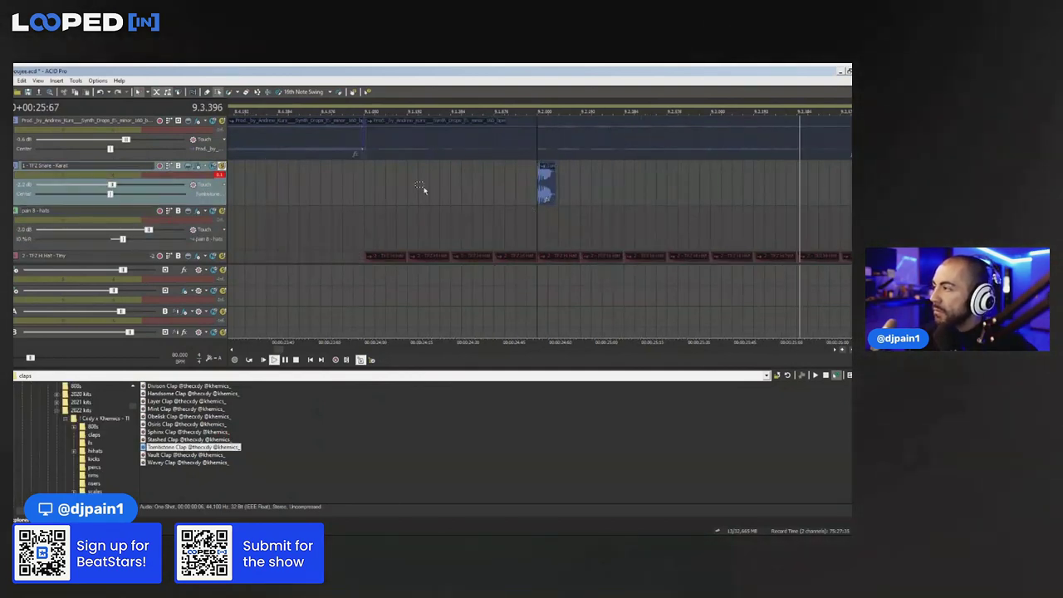
{"action": "scroll", "coordinate": [401, 193], "scroll_direction": "up", "scroll_amount": 3}
{"action": "key", "text": "space"}
{"action": "key", "text": "space"}
{"action": "left_click", "coordinate": [457, 219]}
{"action": "key", "text": "space"}
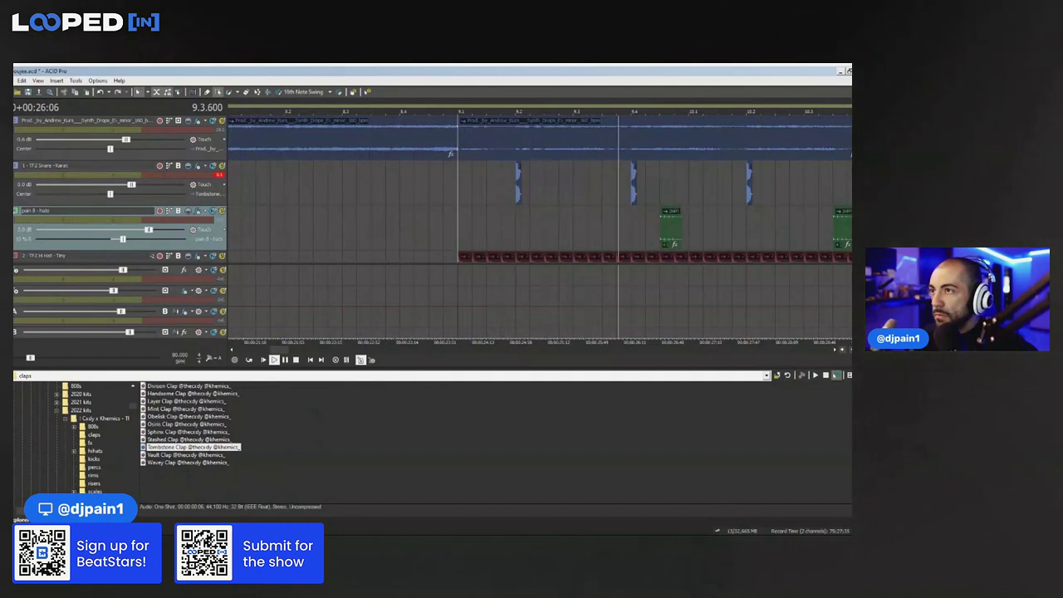
{"action": "scroll", "coordinate": [768, 200], "scroll_direction": "down", "scroll_amount": 3}
{"action": "scroll", "coordinate": [770, 200], "scroll_direction": "down", "scroll_amount": 1}
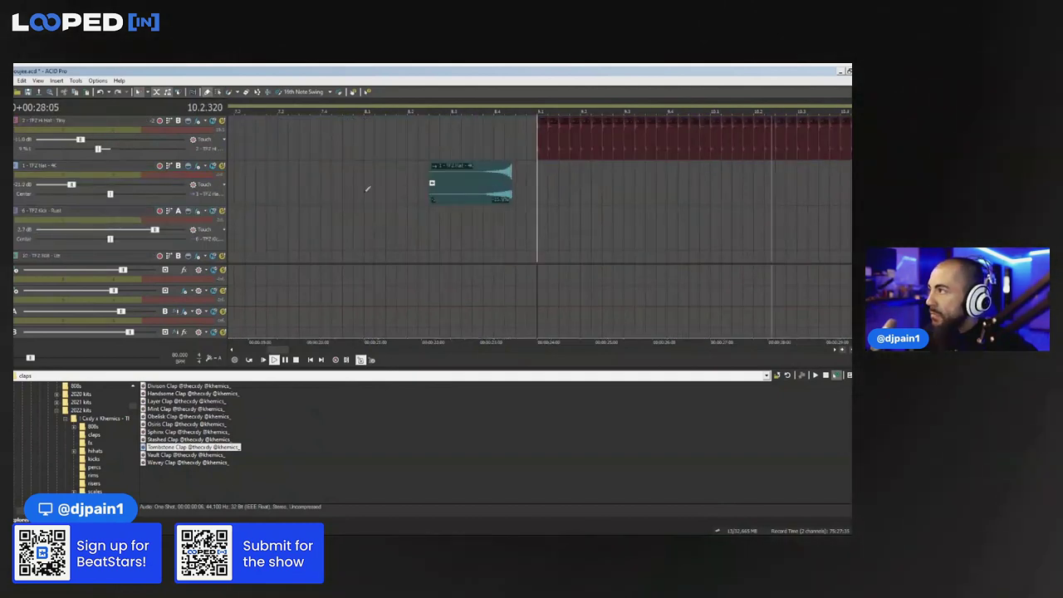
Copy the kick clip and paste two kick copies right after it
{"action": "scroll", "coordinate": [557, 187], "scroll_direction": "down", "scroll_amount": 2}
{"action": "scroll", "coordinate": [563, 183], "scroll_direction": "down", "scroll_amount": 1}
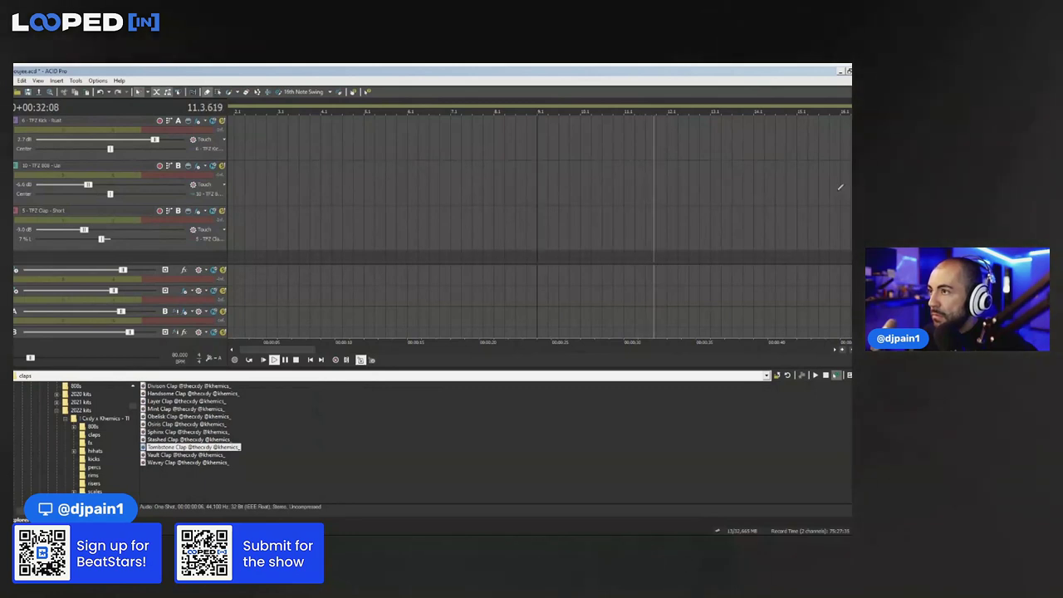
{"action": "scroll", "coordinate": [531, 212], "scroll_direction": "up", "scroll_amount": 4}
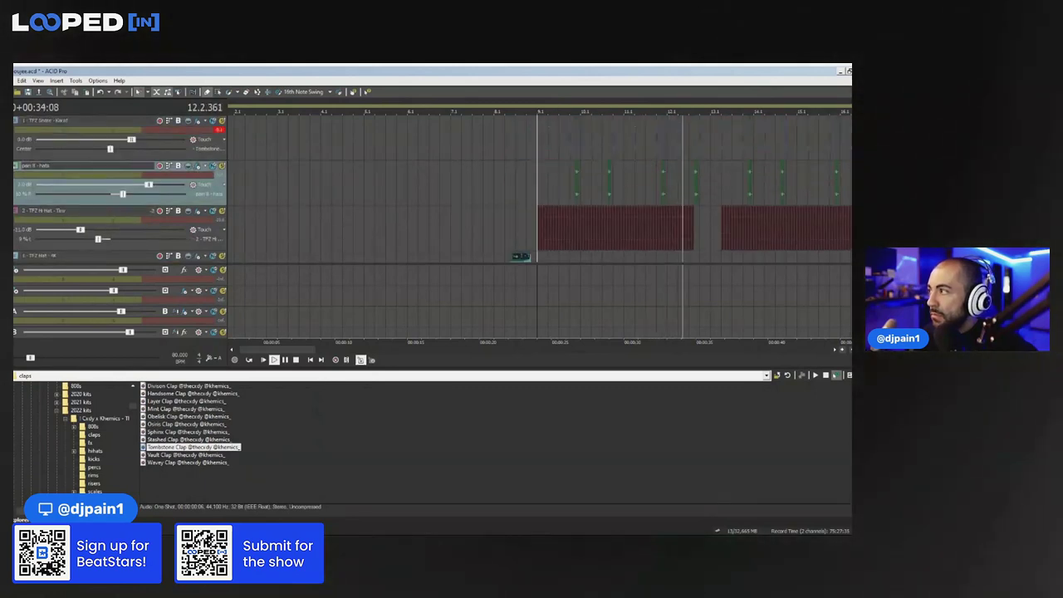
{"action": "scroll", "coordinate": [521, 249], "scroll_direction": "up", "scroll_amount": 1}
{"action": "scroll", "coordinate": [521, 191], "scroll_direction": "down", "scroll_amount": 3}
{"action": "scroll", "coordinate": [521, 182], "scroll_direction": "down", "scroll_amount": 1}
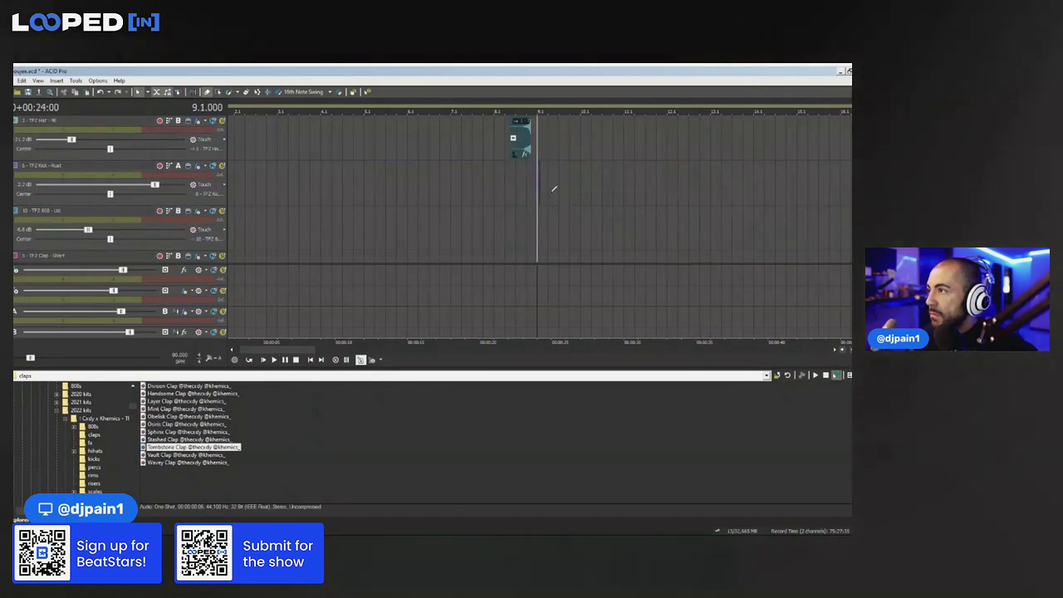
{"action": "scroll", "coordinate": [554, 189], "scroll_direction": "up", "scroll_amount": 2}
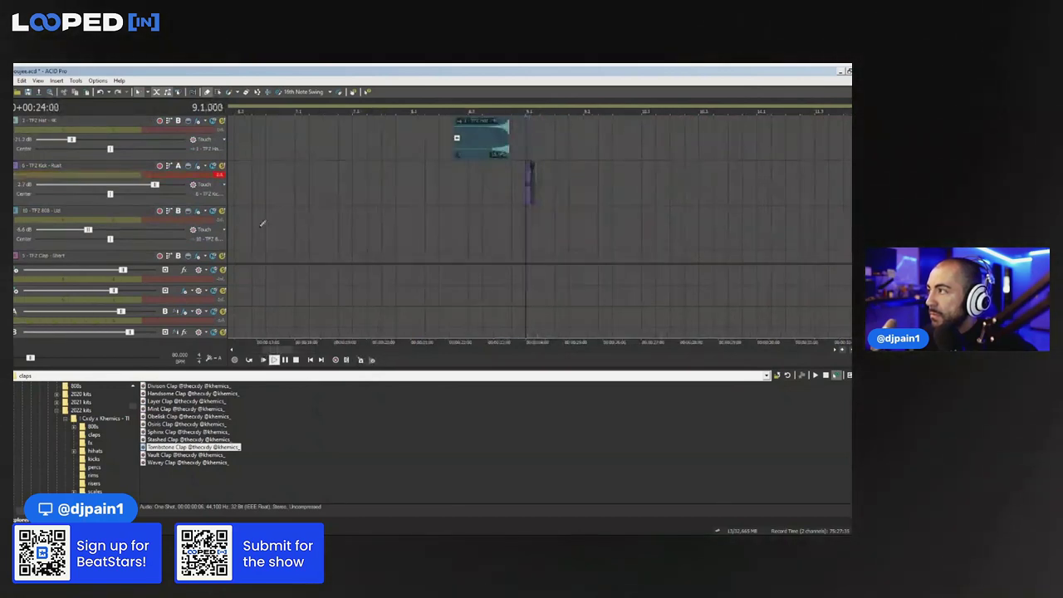
{"action": "scroll", "coordinate": [563, 182], "scroll_direction": "up", "scroll_amount": 3}
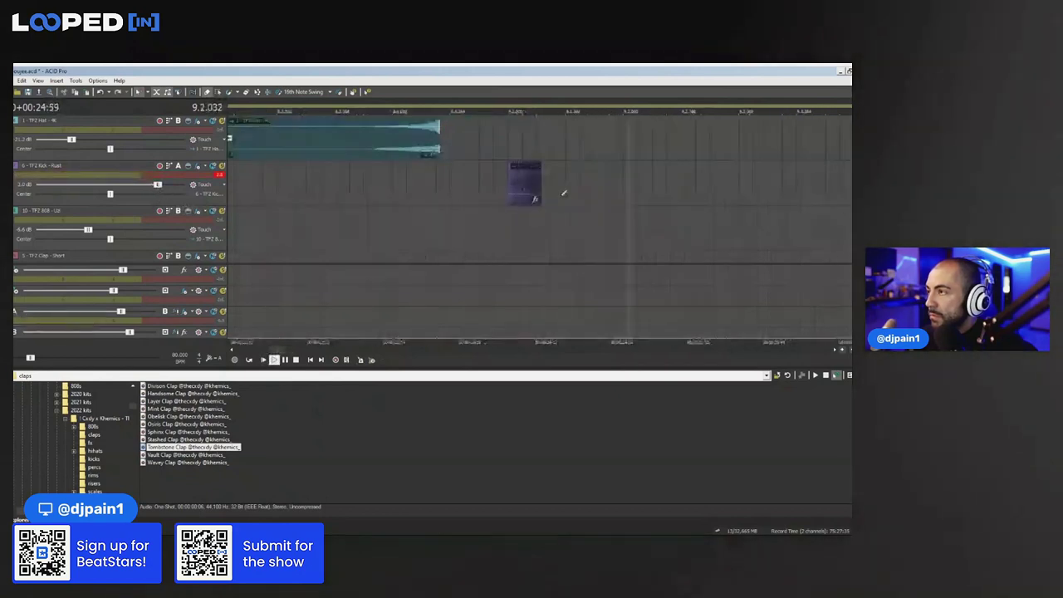
{"action": "scroll", "coordinate": [564, 182], "scroll_direction": "down", "scroll_amount": 2}
{"action": "scroll", "coordinate": [553, 181], "scroll_direction": "up", "scroll_amount": 2}
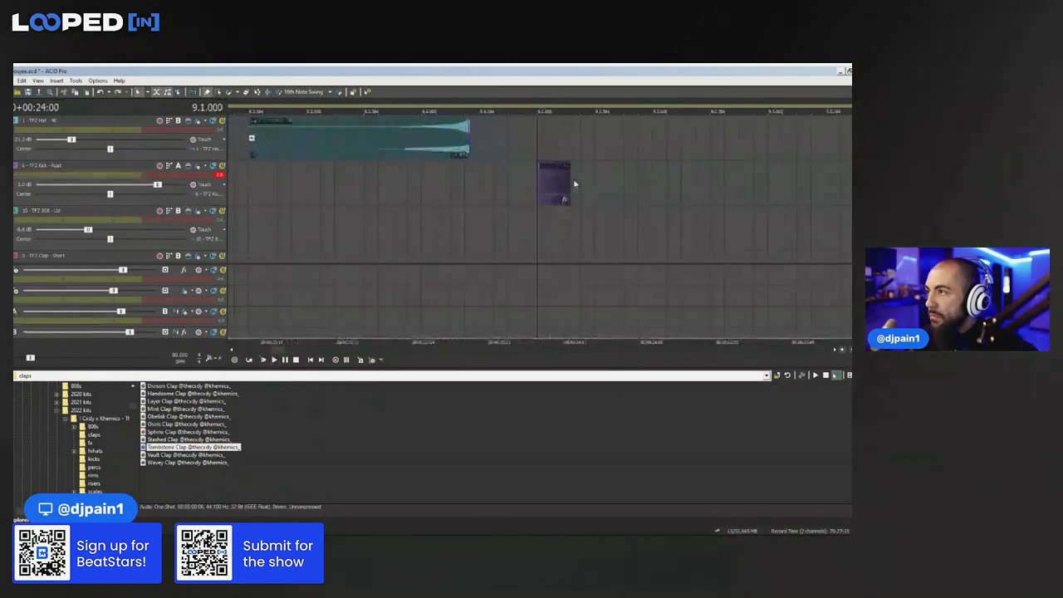
{"action": "left_click", "coordinate": [565, 181]}
{"action": "key", "text": "ctrl+c"}
{"action": "key", "text": "ctrl+v"}
{"action": "key", "text": "ctrl+v"}
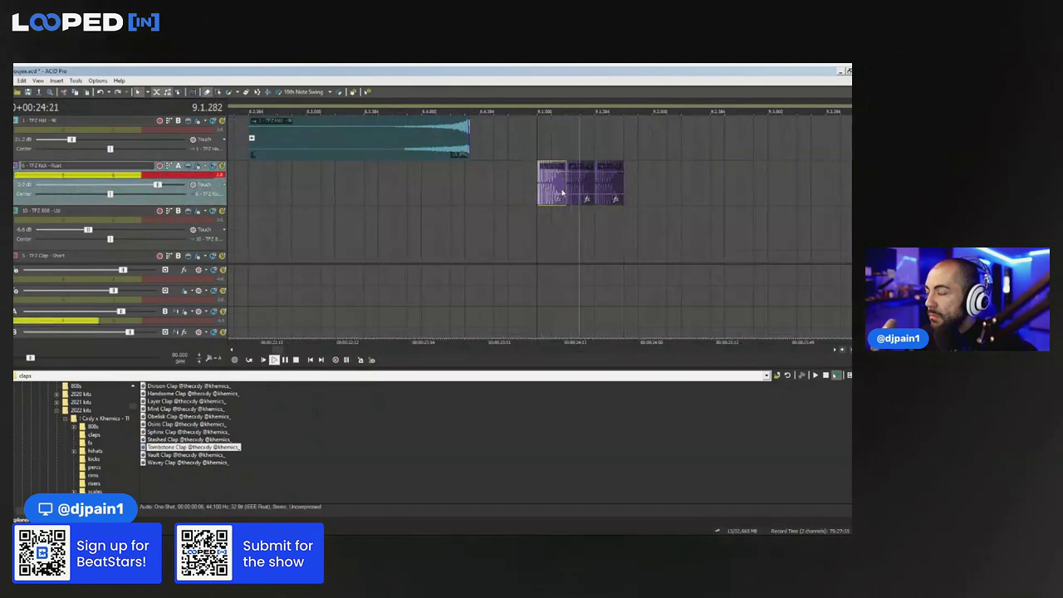
{"action": "key", "text": "space"}
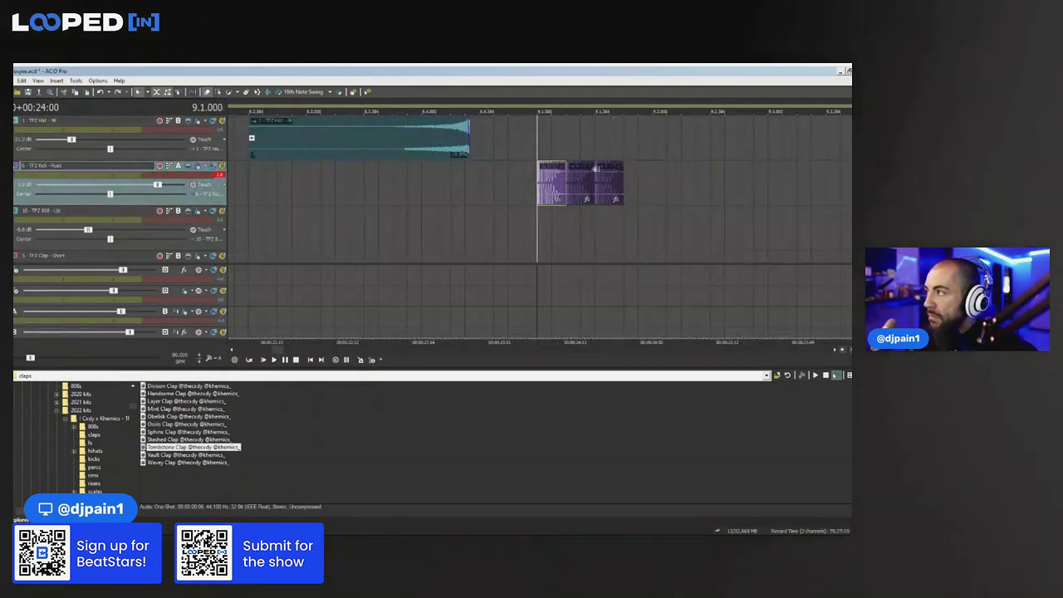
{"action": "scroll", "coordinate": [596, 171], "scroll_direction": "up", "scroll_amount": 1}
Draw an 808 note at 9.1, split and trim it, and add two more short 808 hits
{"action": "left_click_drag", "start_coordinate": [548, 234], "coordinate": [773, 233]}
{"action": "scroll", "coordinate": [521, 190], "scroll_direction": "down", "scroll_amount": 2}
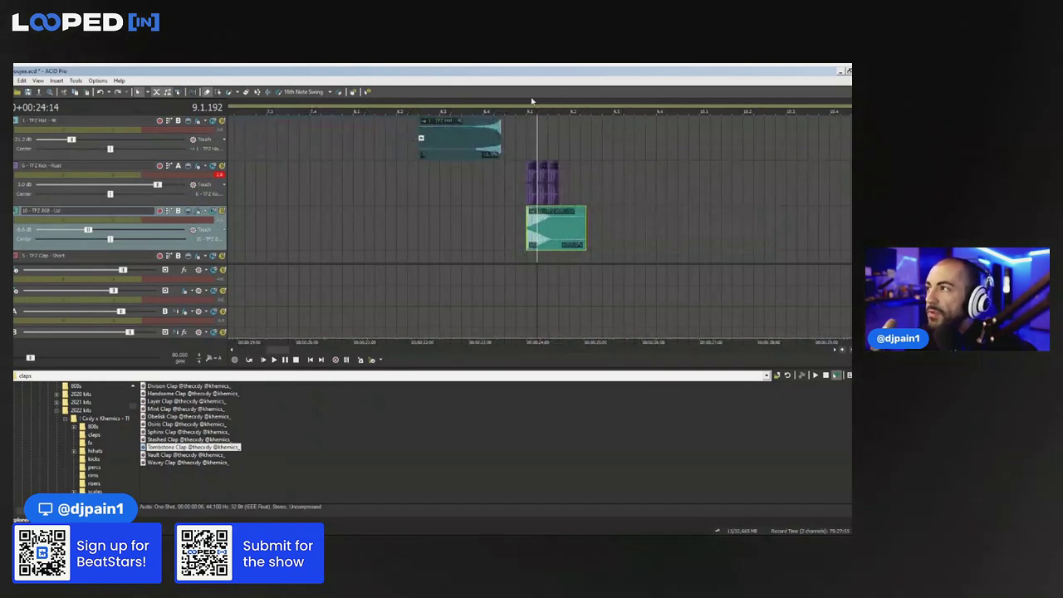
{"action": "scroll", "coordinate": [594, 151], "scroll_direction": "up", "scroll_amount": 2}
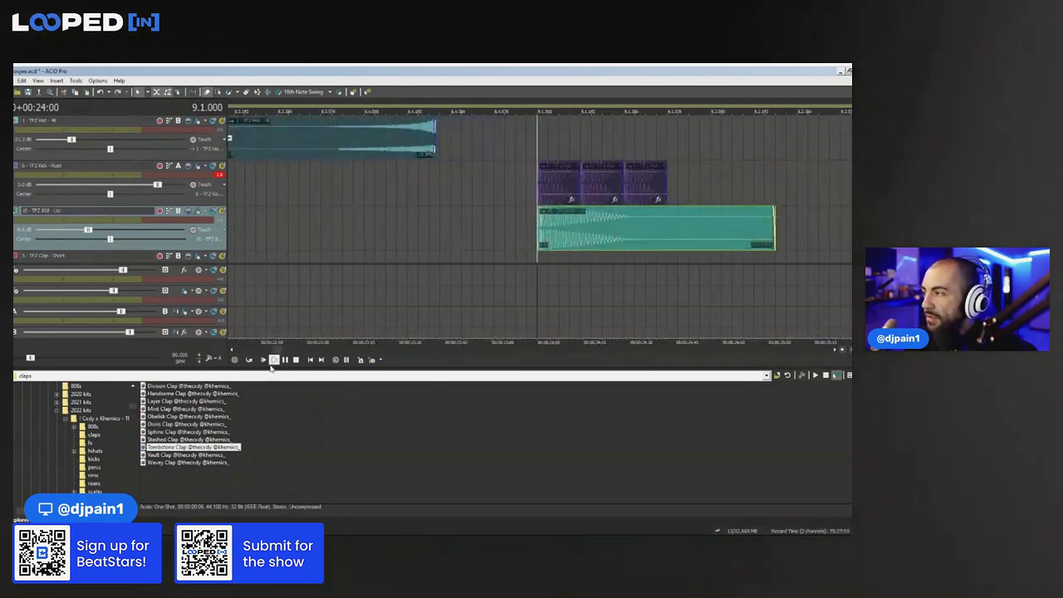
{"action": "left_click", "coordinate": [274, 360]}
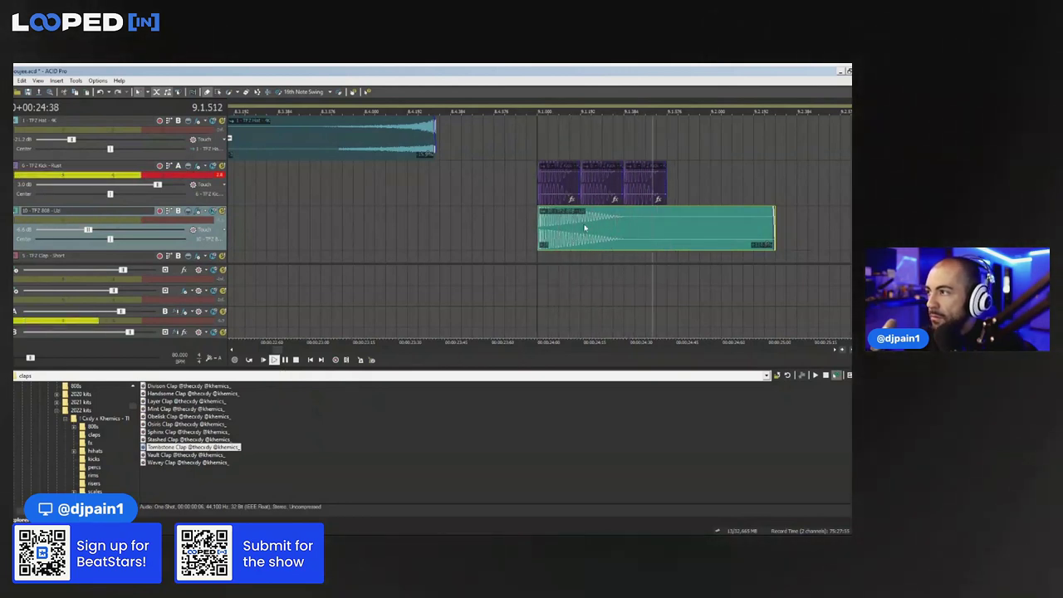
{"action": "key", "text": "s"}
{"action": "key", "text": "Delete"}
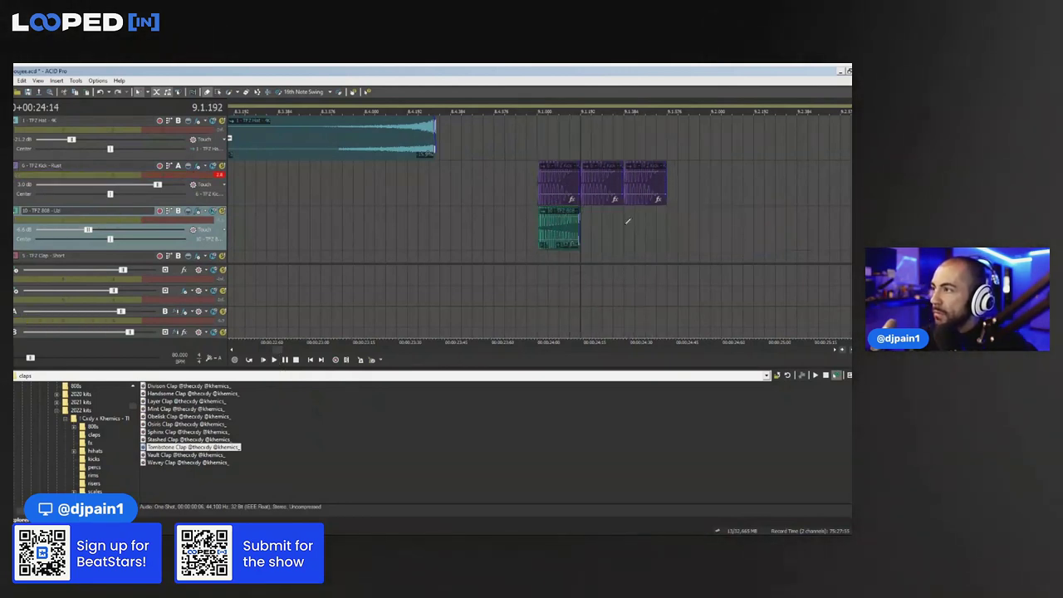
{"action": "left_click", "coordinate": [608, 231]}
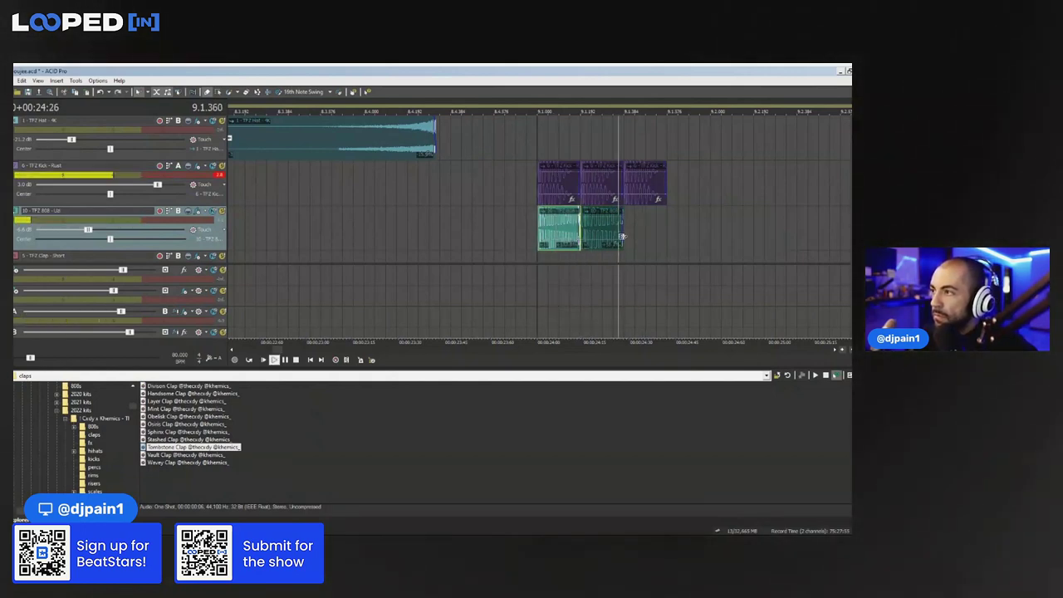
{"action": "left_click", "coordinate": [661, 235]}
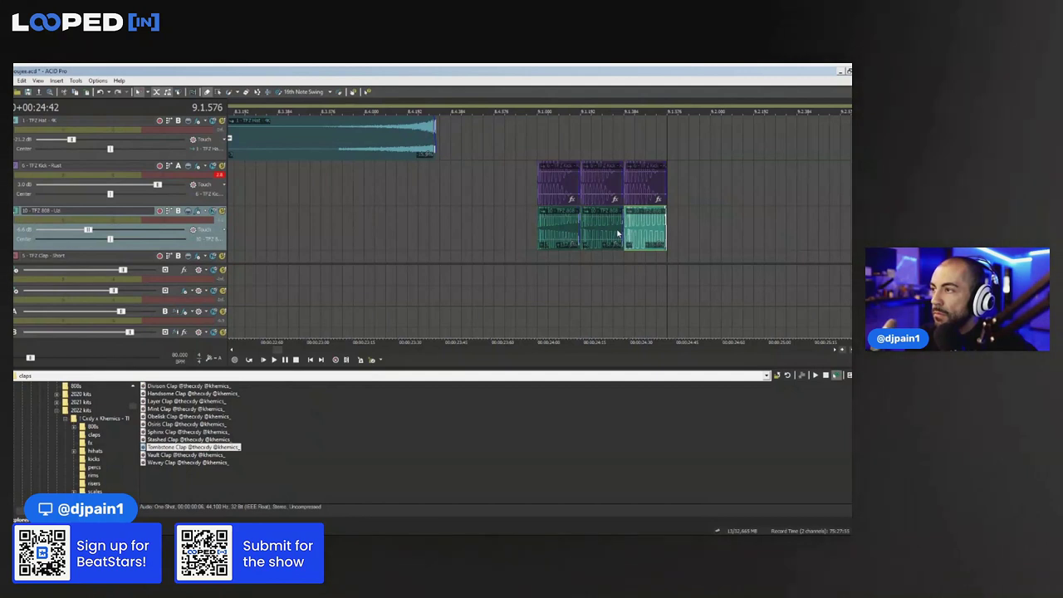
{"action": "left_click", "coordinate": [636, 236]}
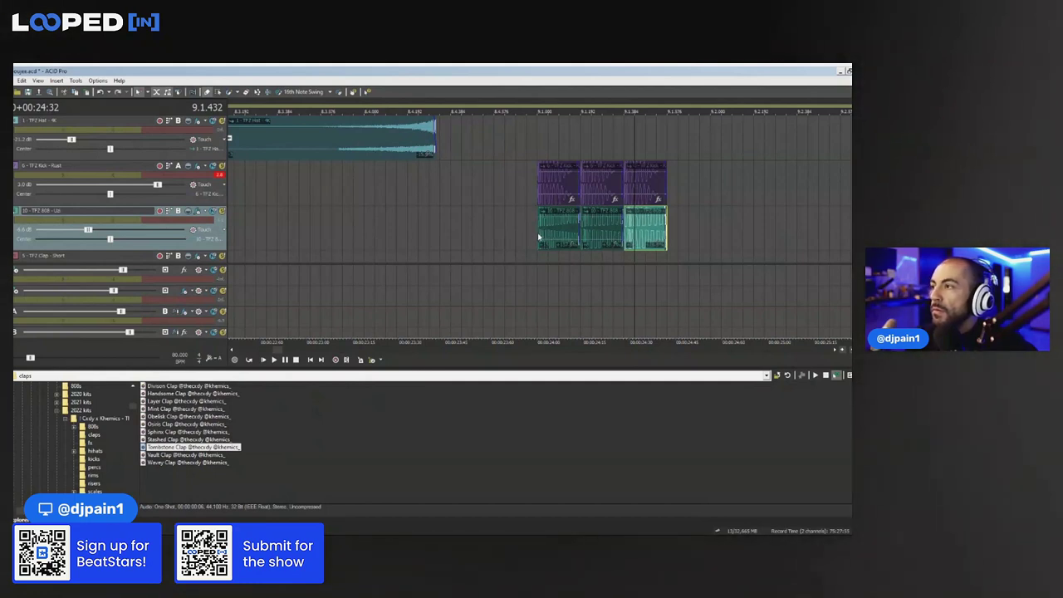
{"action": "left_click", "coordinate": [547, 237]}
{"action": "key", "text": "space"}
Solo the 808 track and stretch the last 808 hit so it rings out
{"action": "left_click", "coordinate": [221, 212]}
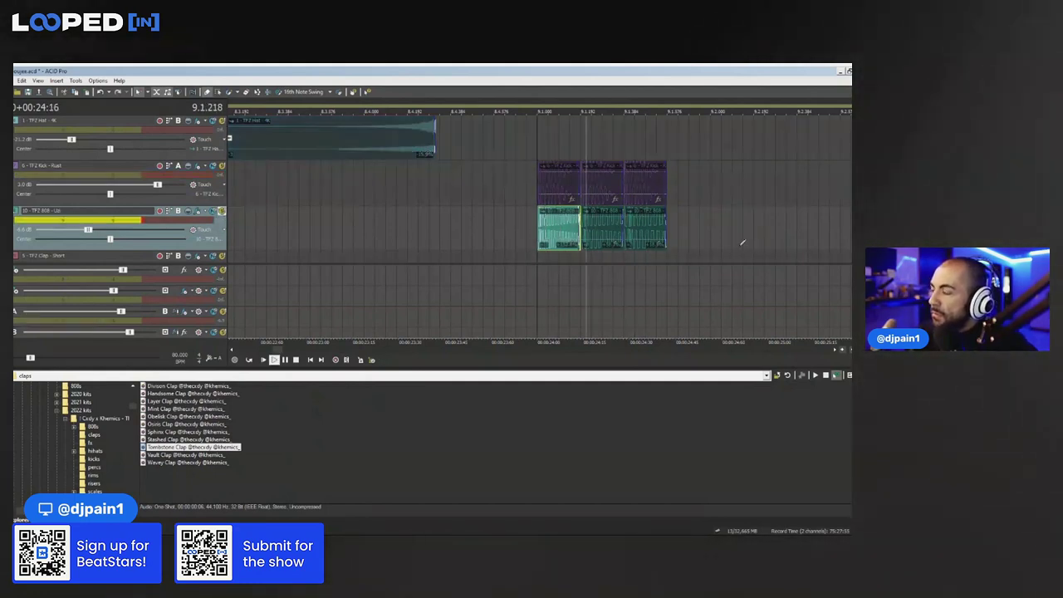
{"action": "left_click", "coordinate": [613, 234]}
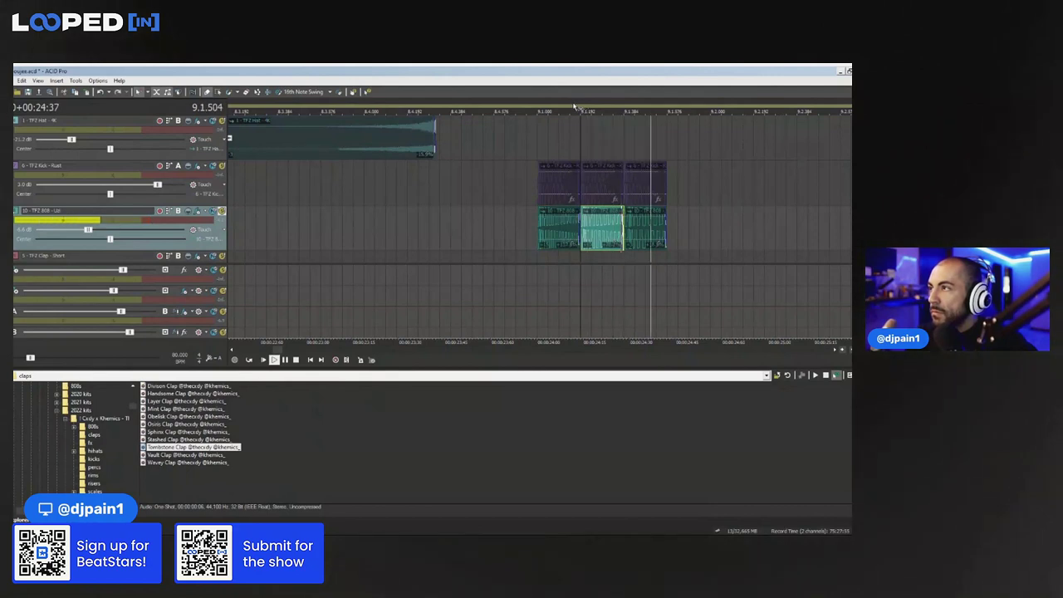
{"action": "key", "text": "space"}
{"action": "left_click_drag", "start_coordinate": [664, 233], "coordinate": [849, 233]}
{"action": "key", "text": "space"}
{"action": "key", "text": "space"}
{"action": "left_click", "coordinate": [222, 212]}
{"action": "key", "text": "space"}
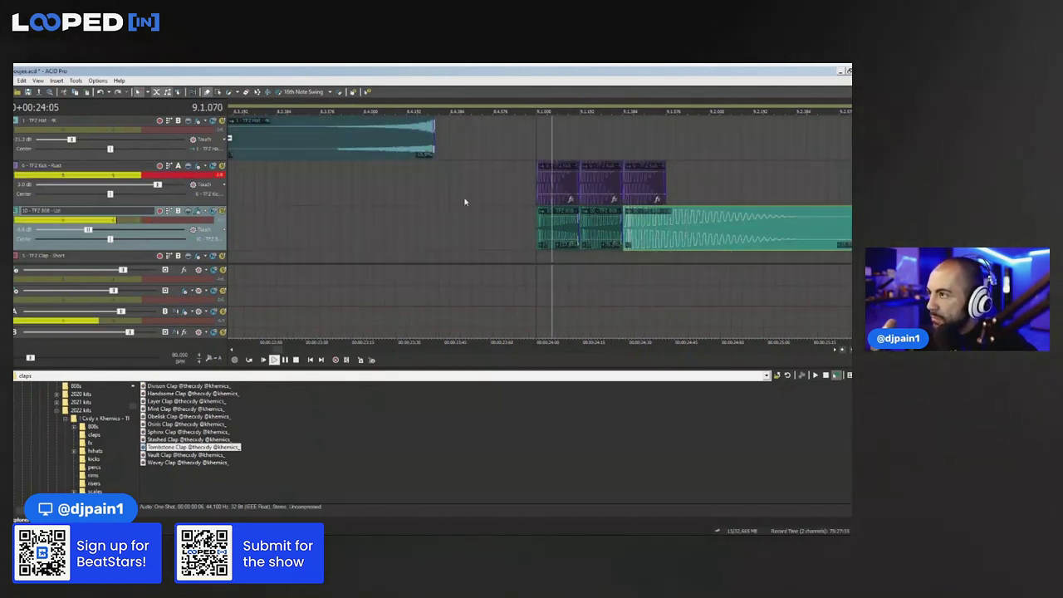
Delete the middle kick hit and play from just before bar 9
{"action": "left_click", "coordinate": [591, 183]}
{"action": "key", "text": "Delete"}
{"action": "left_click", "coordinate": [525, 202]}
{"action": "key", "text": "space"}
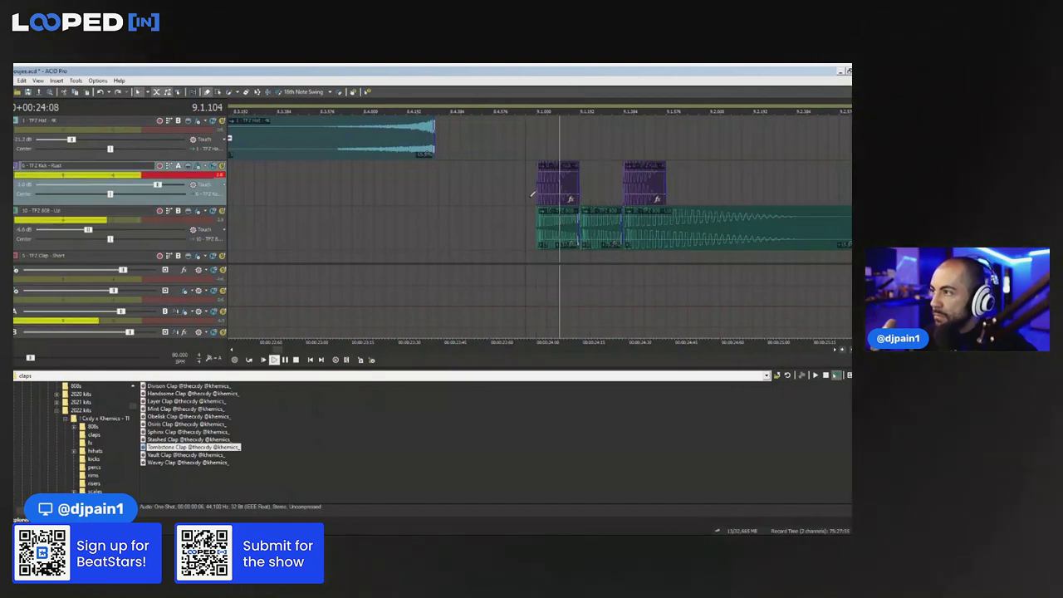
{"action": "key", "text": "space"}
{"action": "key", "text": "space"}
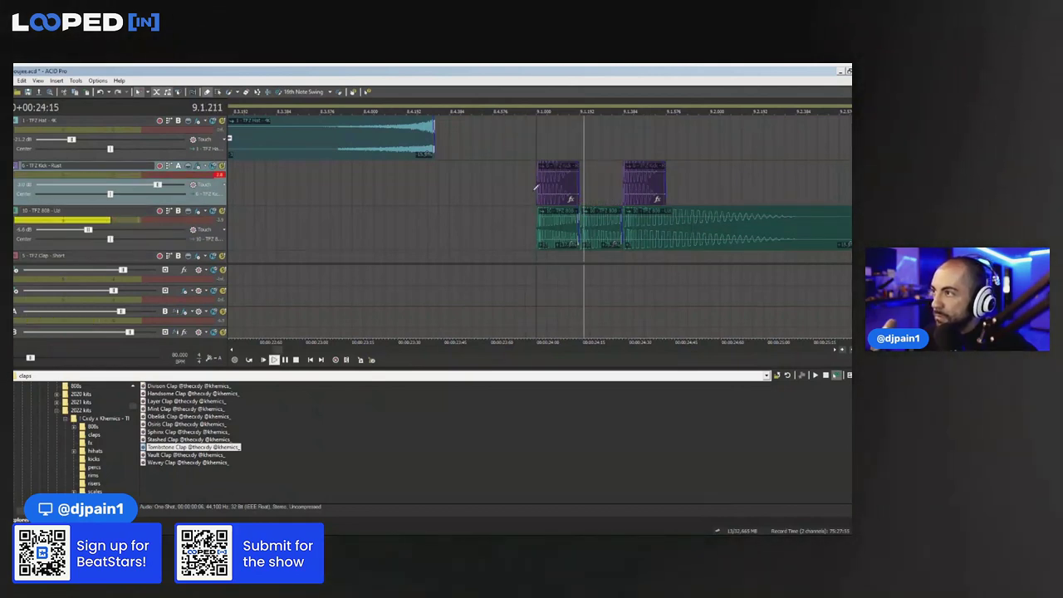
{"action": "scroll", "coordinate": [582, 175], "scroll_direction": "down", "scroll_amount": 3}
Add a new kick hit slightly later after the first and replay the kick and 808 bounce
{"action": "left_click", "coordinate": [590, 172]}
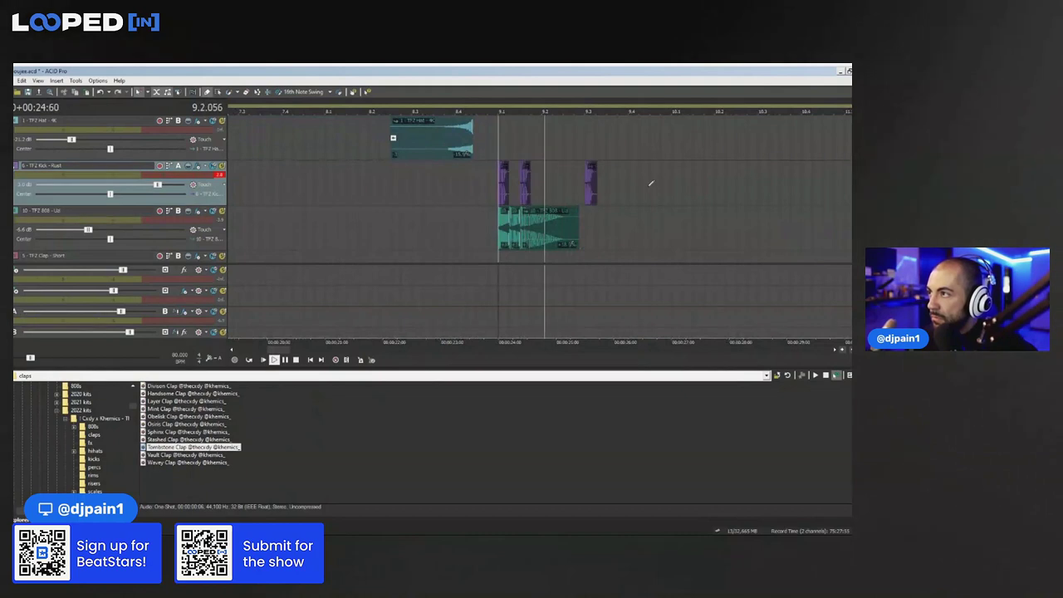
{"action": "key", "text": "space"}
{"action": "left_click_drag", "start_coordinate": [593, 181], "coordinate": [616, 184]}
{"action": "key", "text": "space"}
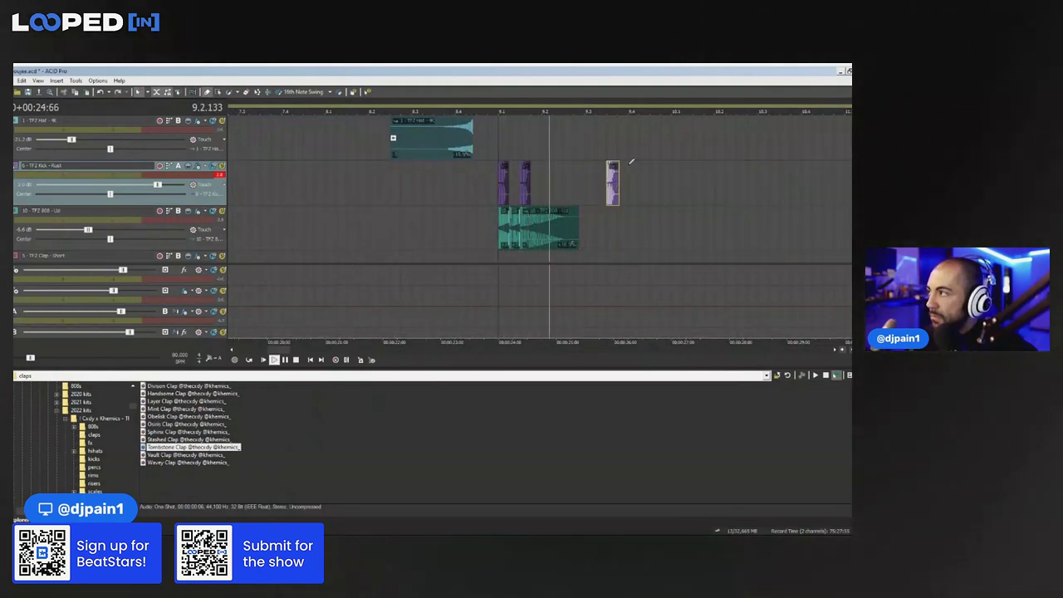
{"action": "key", "text": "space"}
{"action": "key", "text": "space"}
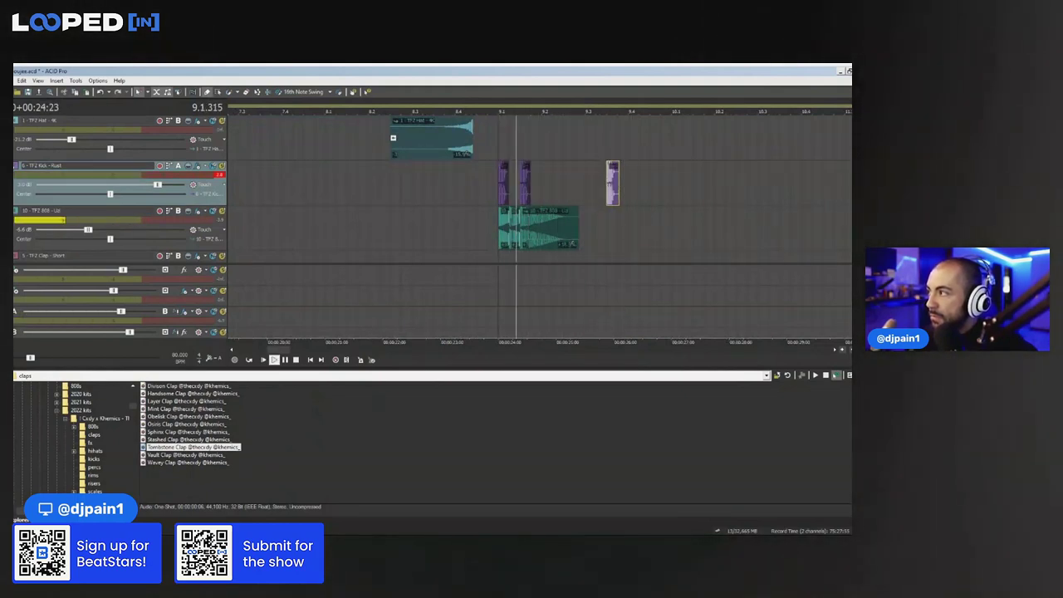
{"action": "scroll", "coordinate": [617, 225], "scroll_direction": "down", "scroll_amount": 1}
{"action": "key", "text": "space"}
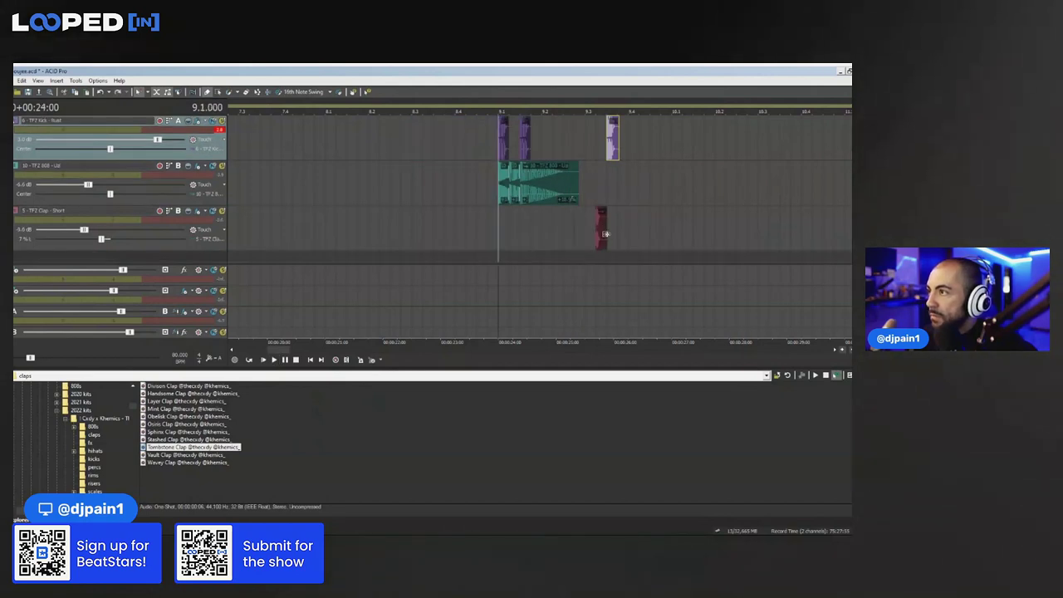
Select the clap hit and preview it with the kick and 808 from just before the clap
{"action": "left_click", "coordinate": [605, 234]}
{"action": "scroll", "coordinate": [529, 219], "scroll_direction": "up", "scroll_amount": 5}
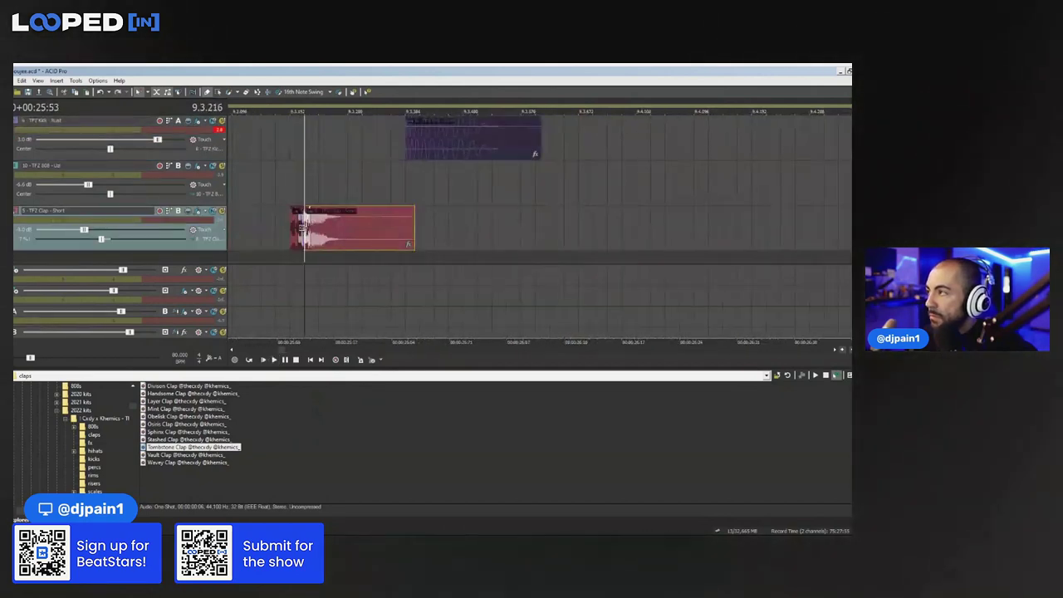
{"action": "scroll", "coordinate": [496, 230], "scroll_direction": "down", "scroll_amount": 5}
{"action": "key", "text": "space"}
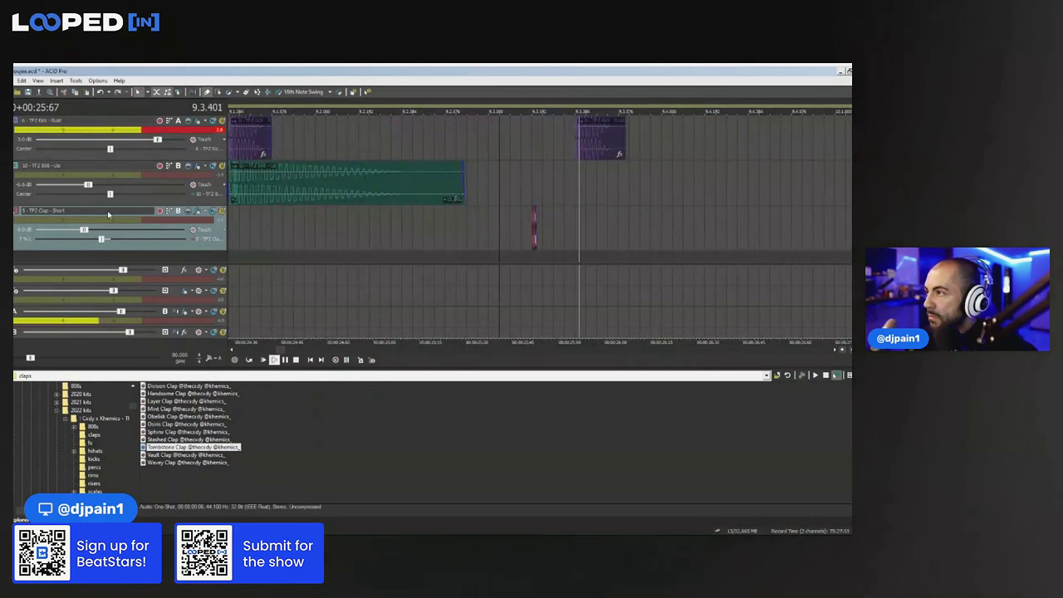
{"action": "key", "text": "space"}
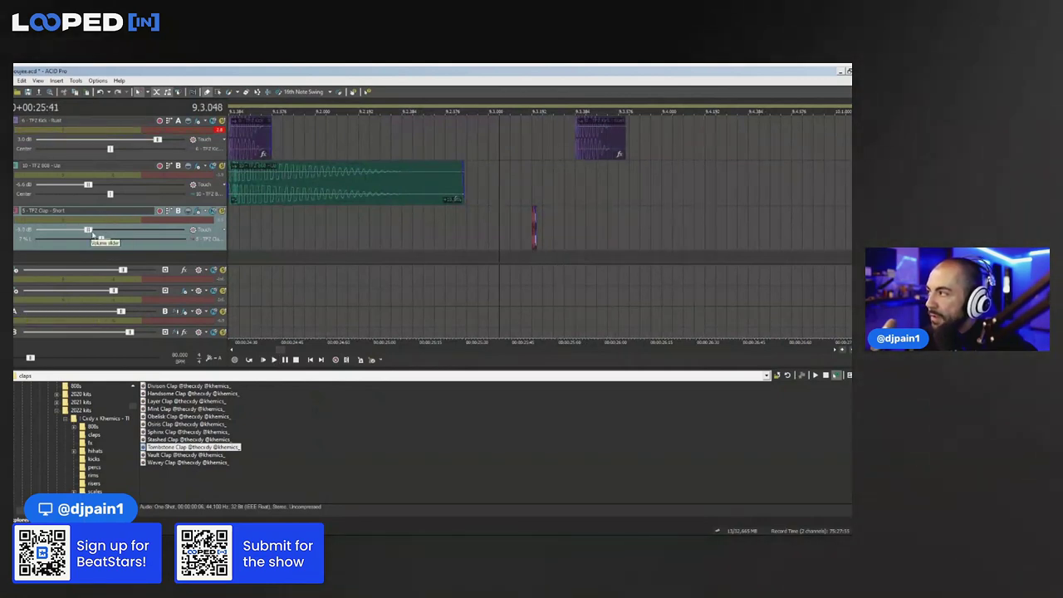
{"action": "scroll", "coordinate": [510, 221], "scroll_direction": "up", "scroll_amount": 2}
{"action": "left_click", "coordinate": [581, 227]}
{"action": "left_click", "coordinate": [602, 228]}
{"action": "key", "text": "space"}
{"action": "key", "text": "space"}
{"action": "scroll", "coordinate": [604, 231], "scroll_direction": "down", "scroll_amount": 3}
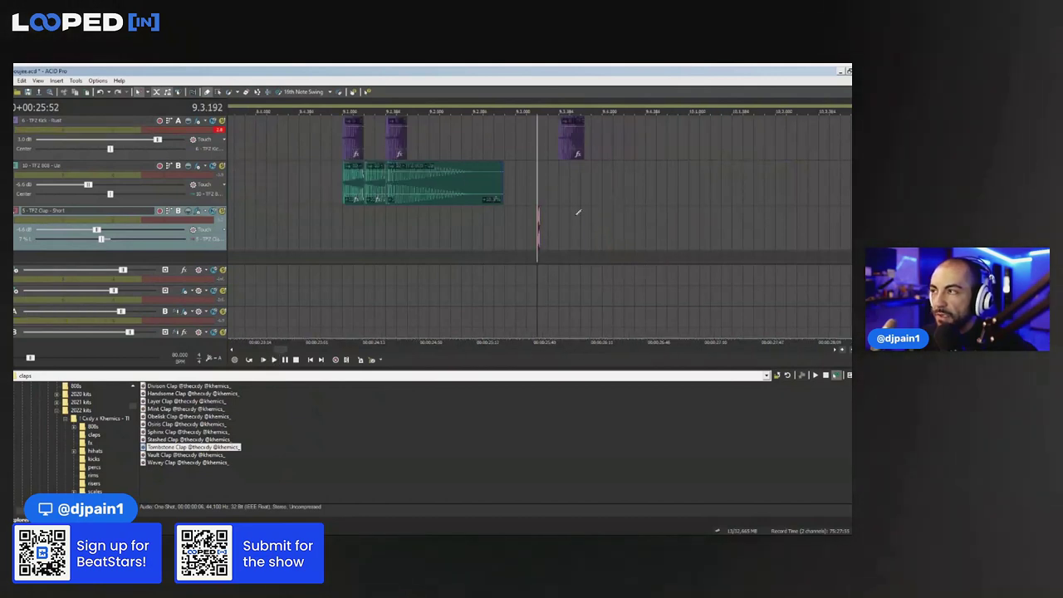
{"action": "left_click", "coordinate": [353, 229]}
Save As a new file name in projects > looped in > november 29 2022, then replay from bar 9
{"action": "key", "text": "alt+f"}
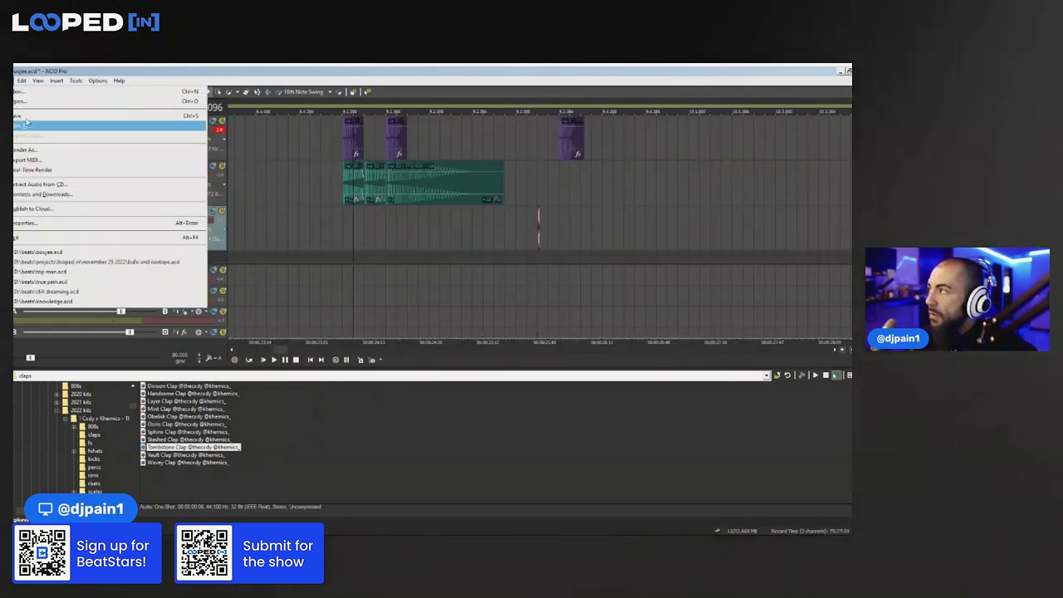
{"action": "key", "text": "a"}
{"action": "double_click", "coordinate": [353, 236]}
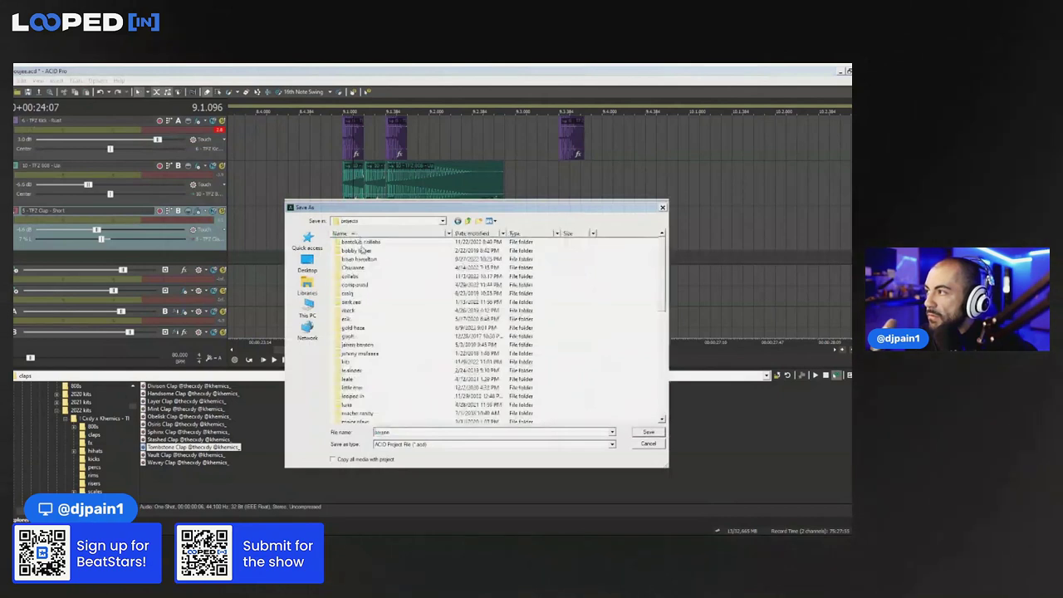
{"action": "double_click", "coordinate": [357, 394]}
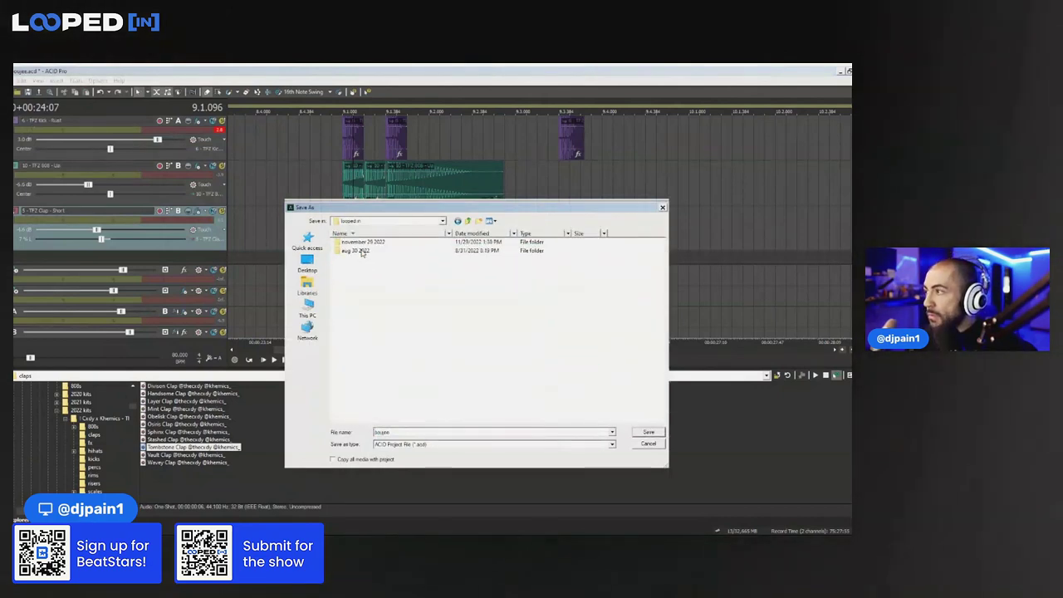
{"action": "double_click", "coordinate": [364, 243]}
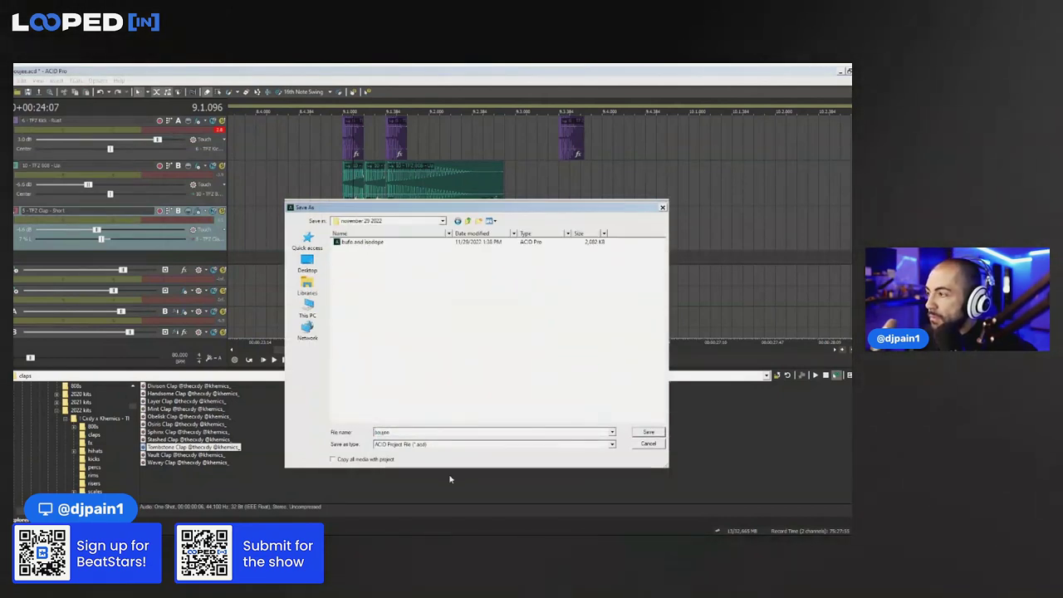
{"action": "left_click", "coordinate": [403, 434]}
{"action": "key", "text": "Return"}
{"action": "key", "text": "Left"}
{"action": "key", "text": "space"}
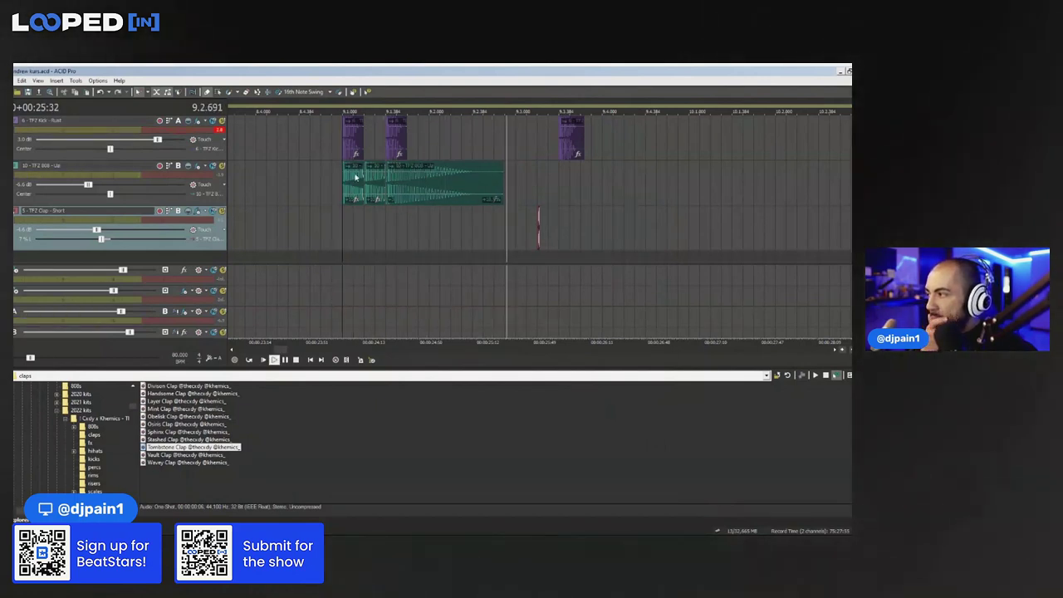
Stop playback and preview the motorboating and Ghost SFX samples in the fx folder
{"action": "key", "text": "space"}
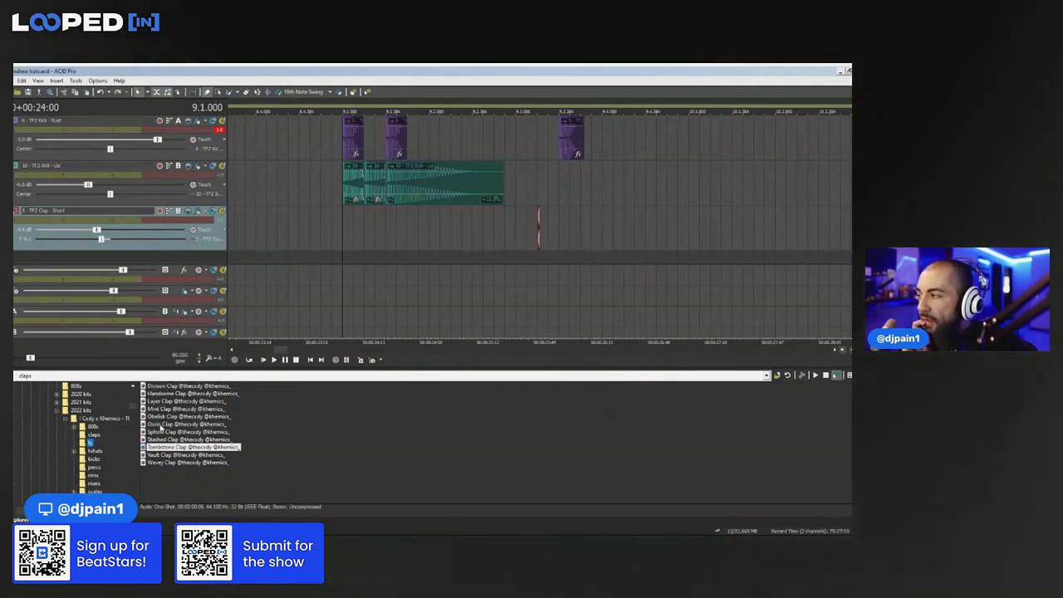
{"action": "left_click", "coordinate": [89, 443]}
{"action": "left_click", "coordinate": [183, 424]}
{"action": "left_click", "coordinate": [175, 416]}
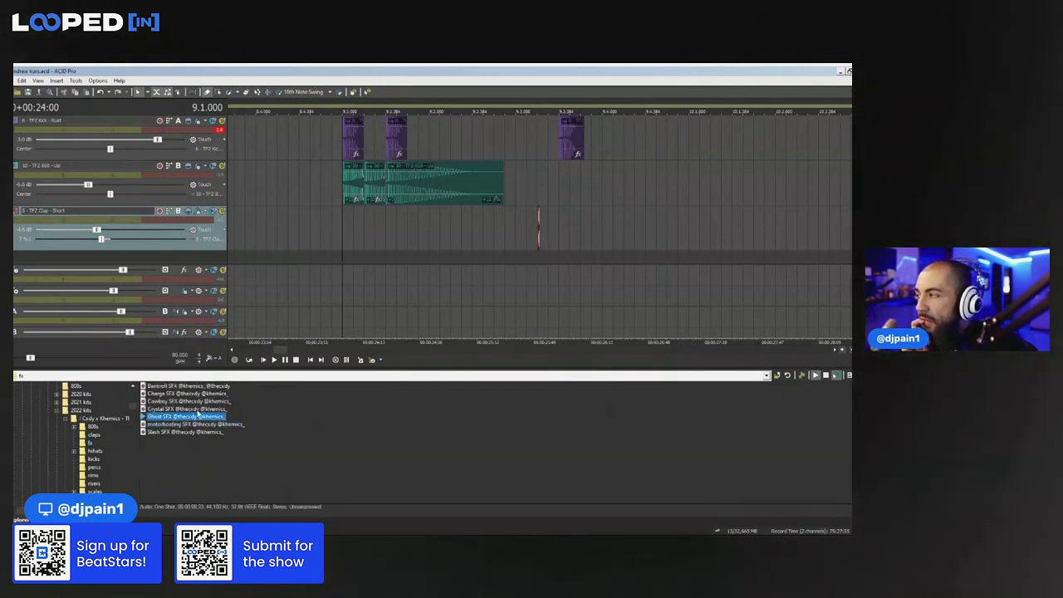
{"action": "left_click", "coordinate": [253, 426]}
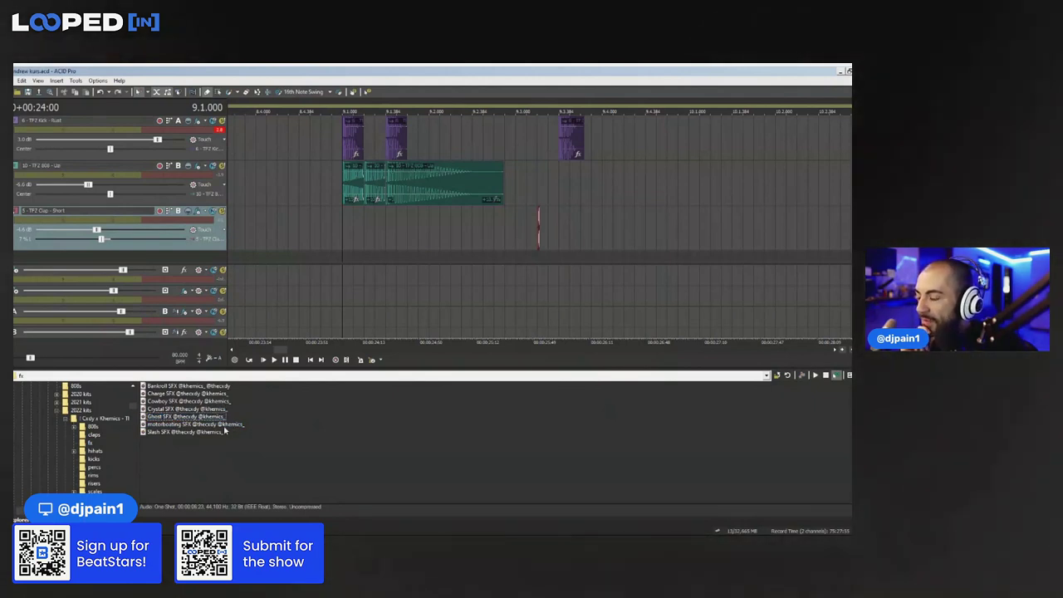
Preview the Slash, Bankroll, Cowboy and Crystal SFX, then open ATL Culture Vol. 2 > FX
{"action": "left_click", "coordinate": [224, 431]}
{"action": "left_click", "coordinate": [199, 387]}
{"action": "left_click", "coordinate": [199, 402]}
{"action": "left_click", "coordinate": [200, 409]}
{"action": "left_click", "coordinate": [195, 433]}
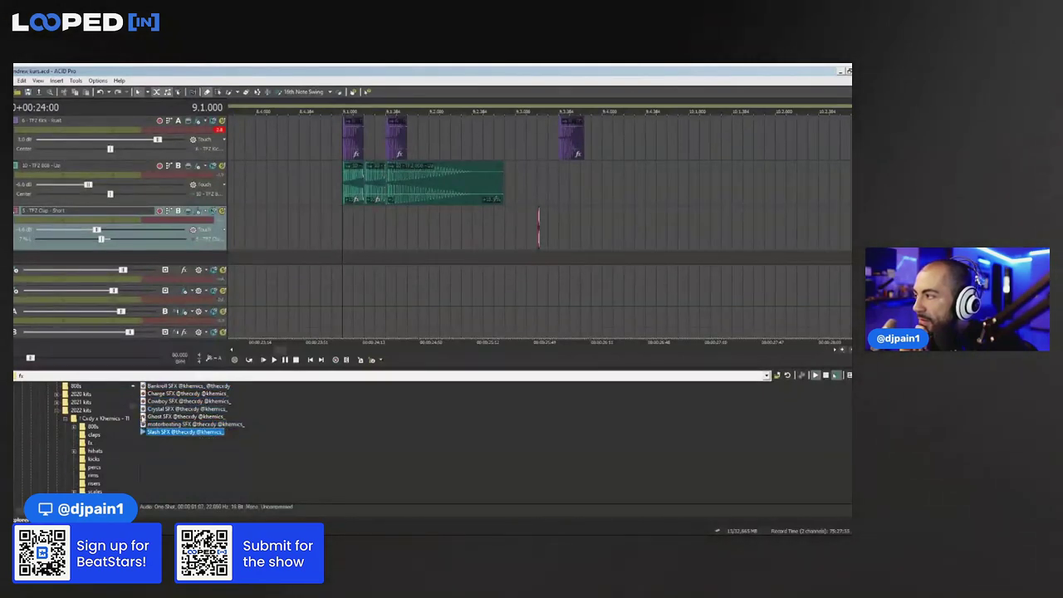
{"action": "scroll", "coordinate": [118, 447], "scroll_direction": "down", "scroll_amount": 3}
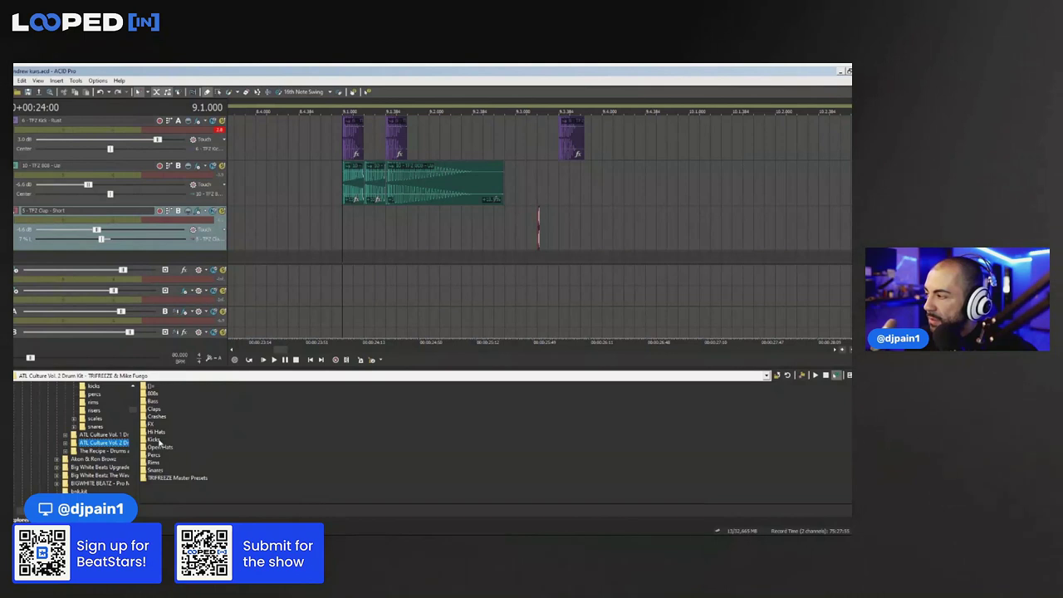
{"action": "left_click", "coordinate": [151, 424]}
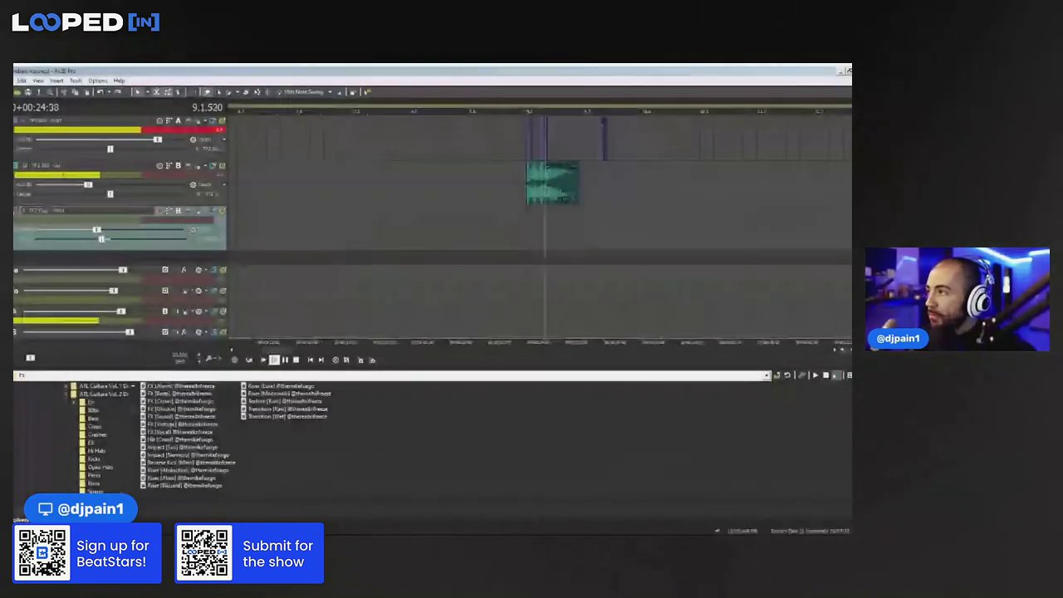
{"action": "left_click", "coordinate": [200, 425]}
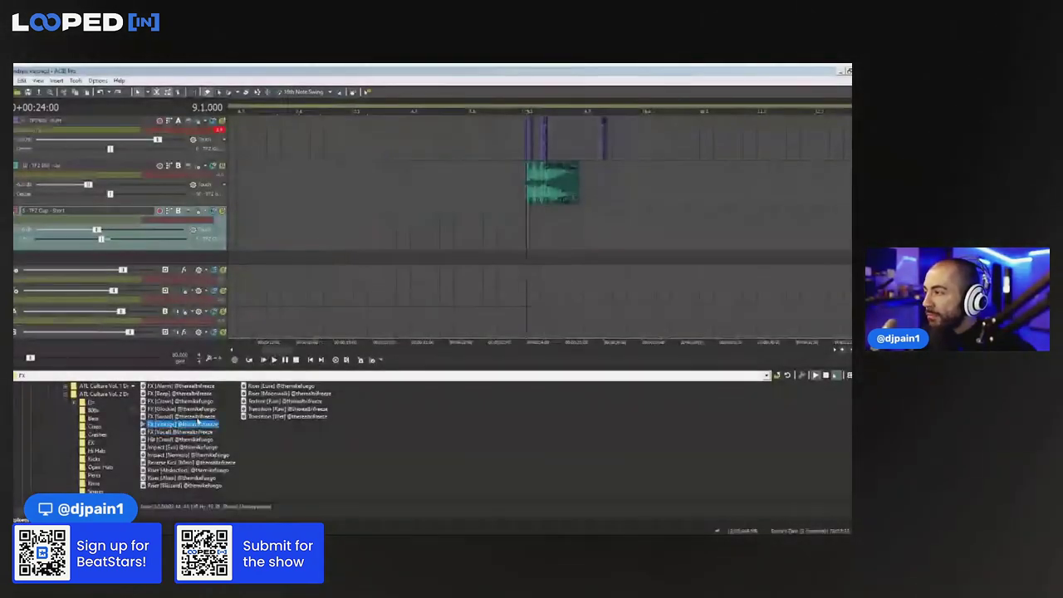
{"action": "left_click", "coordinate": [200, 417]}
{"action": "left_click", "coordinate": [207, 411]}
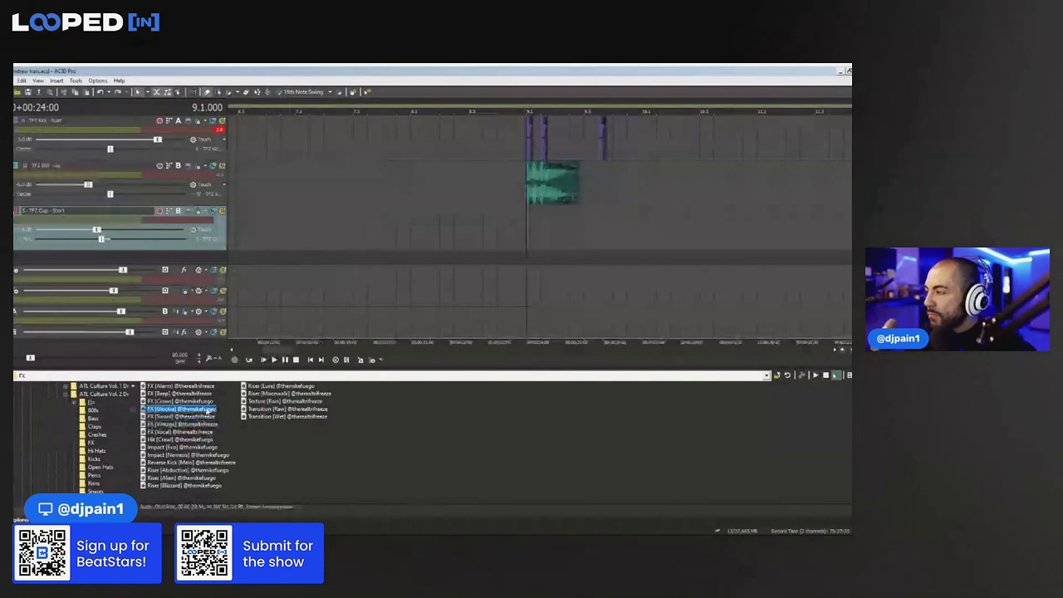
{"action": "left_click", "coordinate": [205, 402]}
{"action": "left_click", "coordinate": [204, 395]}
{"action": "left_click", "coordinate": [204, 387]}
{"action": "left_click", "coordinate": [190, 432]}
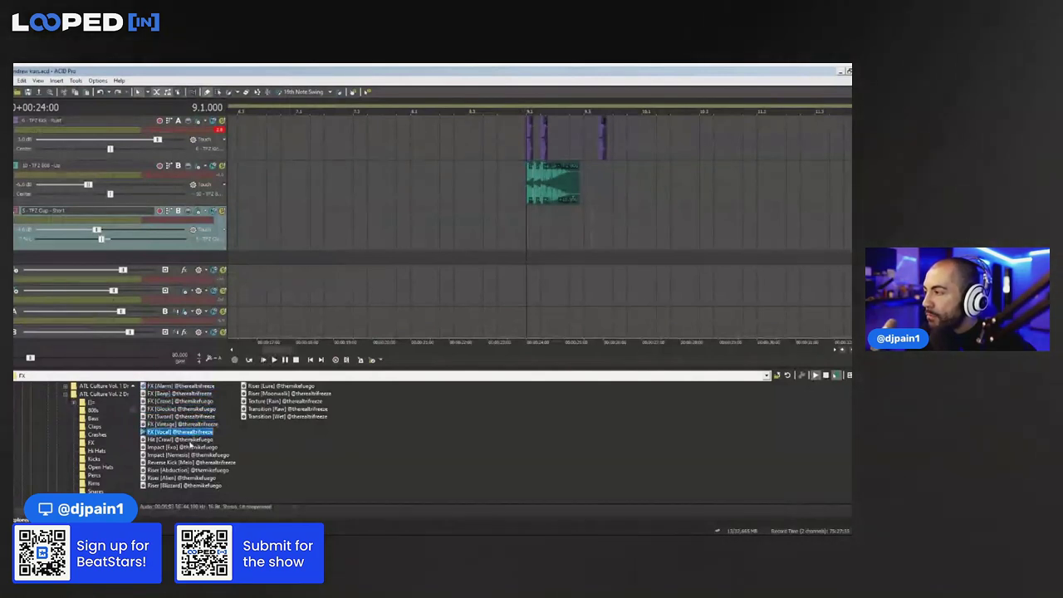
{"action": "left_click", "coordinate": [194, 440]}
{"action": "left_click", "coordinate": [190, 432]}
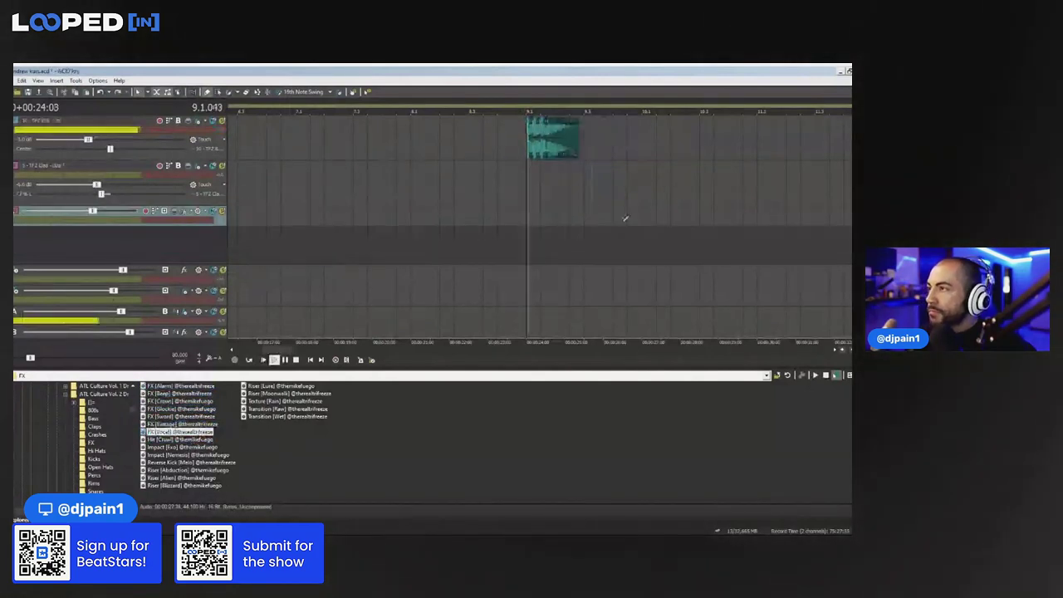
{"action": "left_click", "coordinate": [638, 210]}
{"action": "left_click", "coordinate": [646, 208]}
{"action": "key", "text": "space"}
{"action": "left_click_drag", "start_coordinate": [92, 212], "coordinate": [59, 212]}
{"action": "key", "text": "space"}
{"action": "key", "text": "space"}
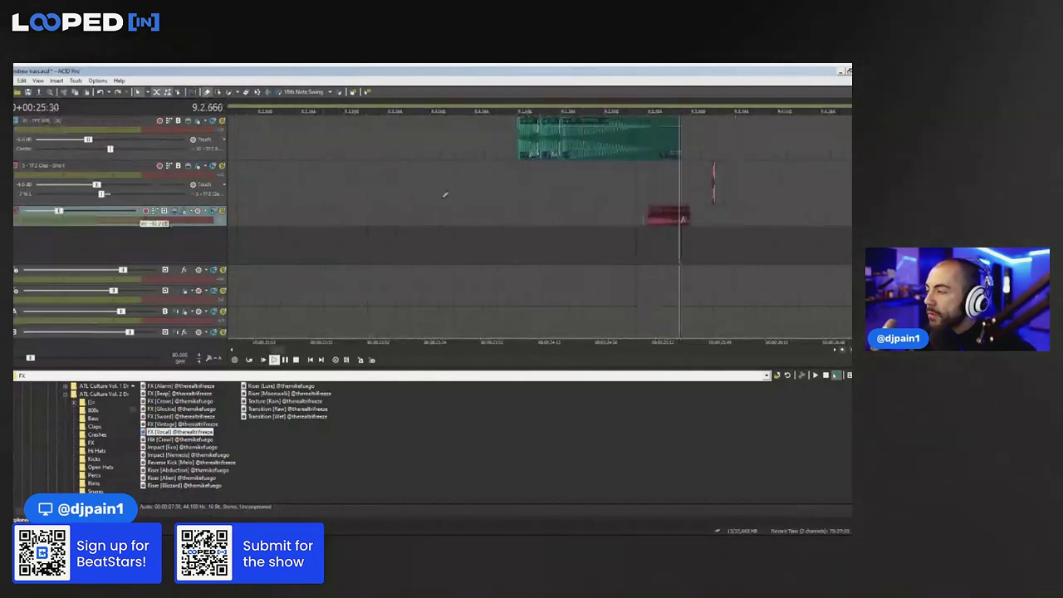
{"action": "scroll", "coordinate": [540, 206], "scroll_direction": "down", "scroll_amount": 3}
{"action": "left_click", "coordinate": [528, 218]}
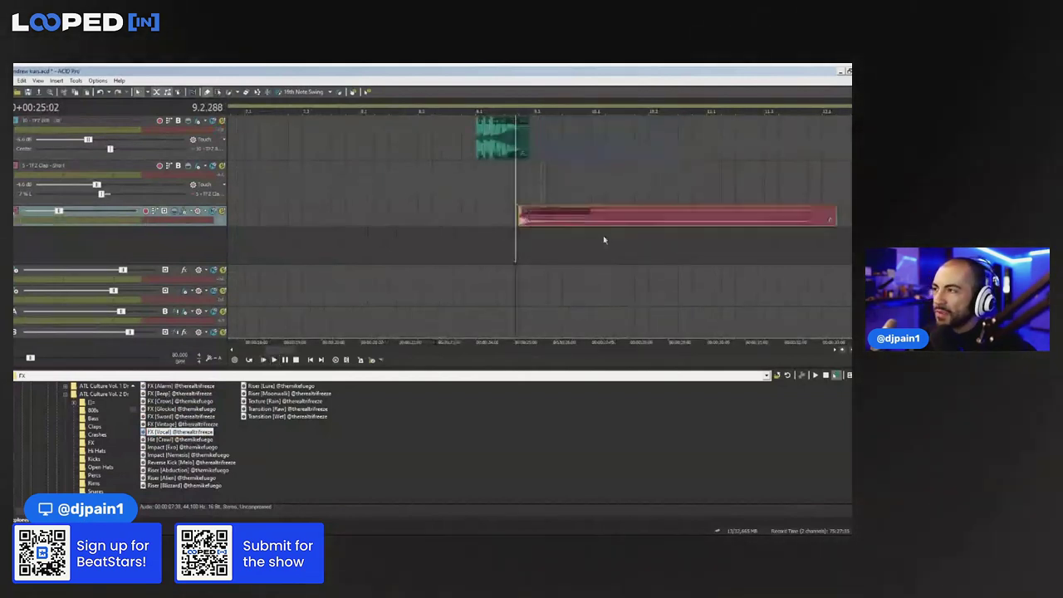
{"action": "left_click", "coordinate": [489, 238]}
{"action": "key", "text": "space"}
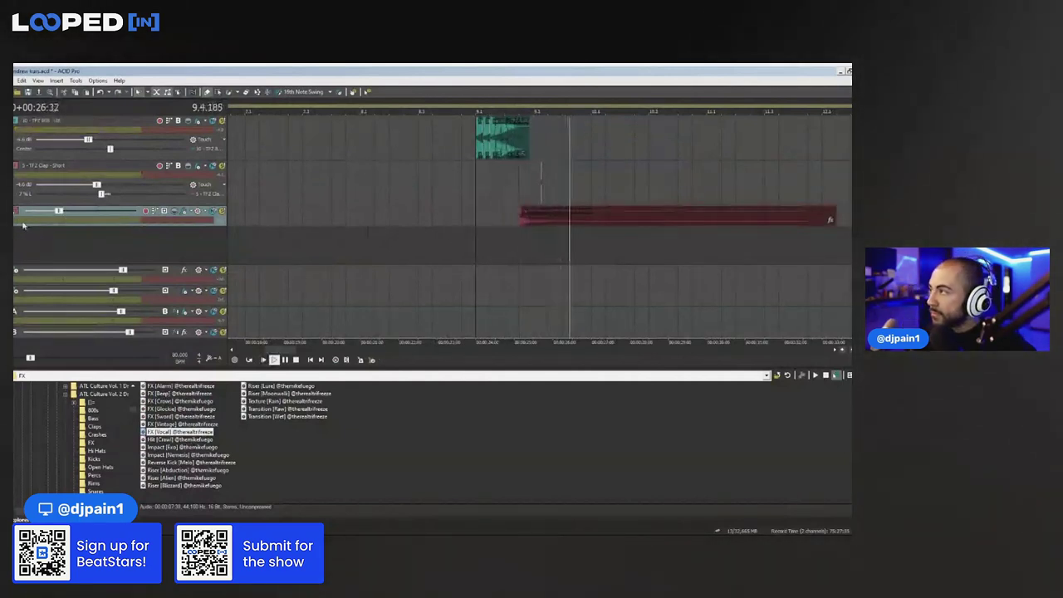
{"action": "left_click", "coordinate": [489, 186]}
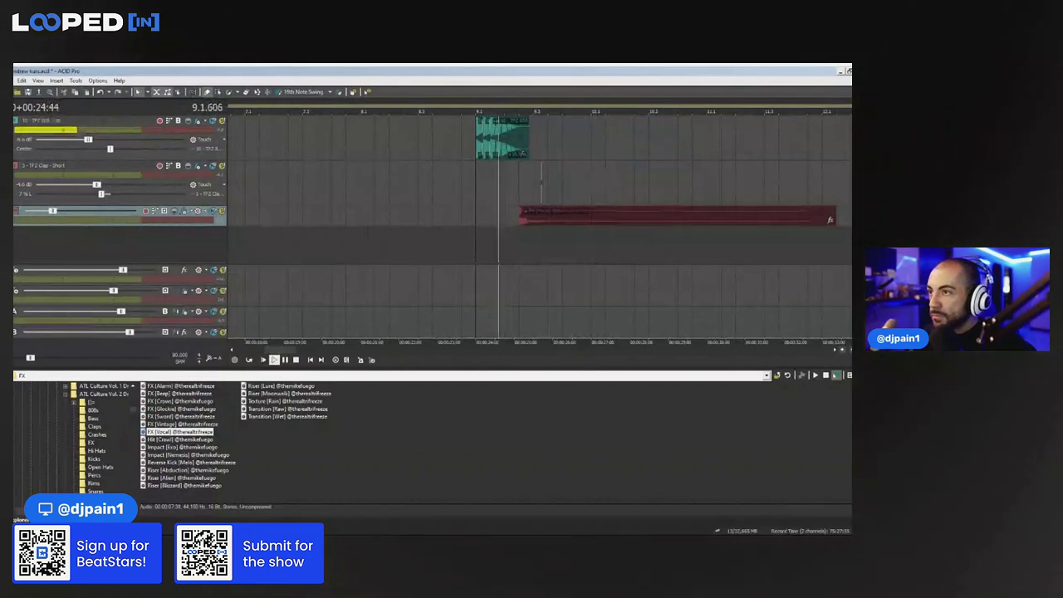
{"action": "scroll", "coordinate": [498, 200], "scroll_direction": "up", "scroll_amount": 2}
{"action": "left_click", "coordinate": [518, 231]}
{"action": "key", "text": "ctrl+c"}
{"action": "left_click", "coordinate": [548, 228]}
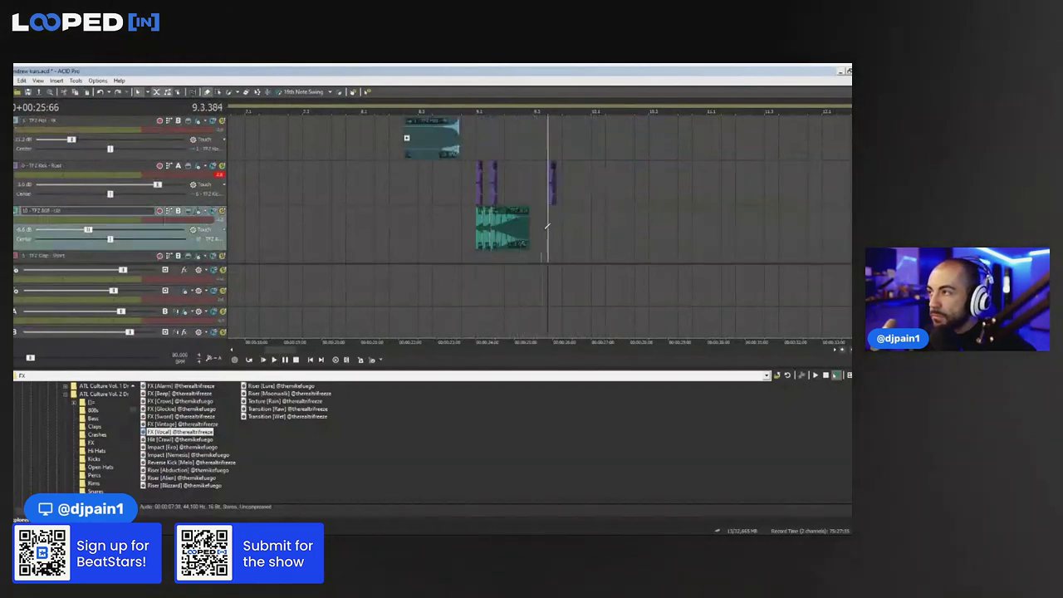
{"action": "key", "text": "ctrl+v"}
{"action": "left_click", "coordinate": [536, 225]}
{"action": "key", "text": "space"}
{"action": "key", "text": "space"}
{"action": "scroll", "coordinate": [605, 186], "scroll_direction": "up", "scroll_amount": 1}
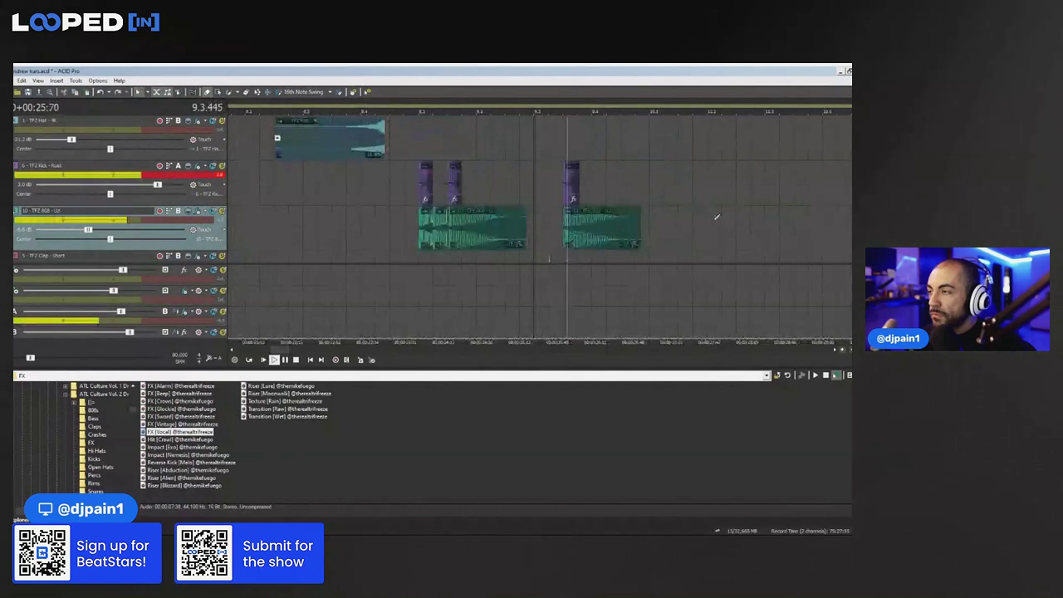
{"action": "scroll", "coordinate": [549, 249], "scroll_direction": "down", "scroll_amount": 1}
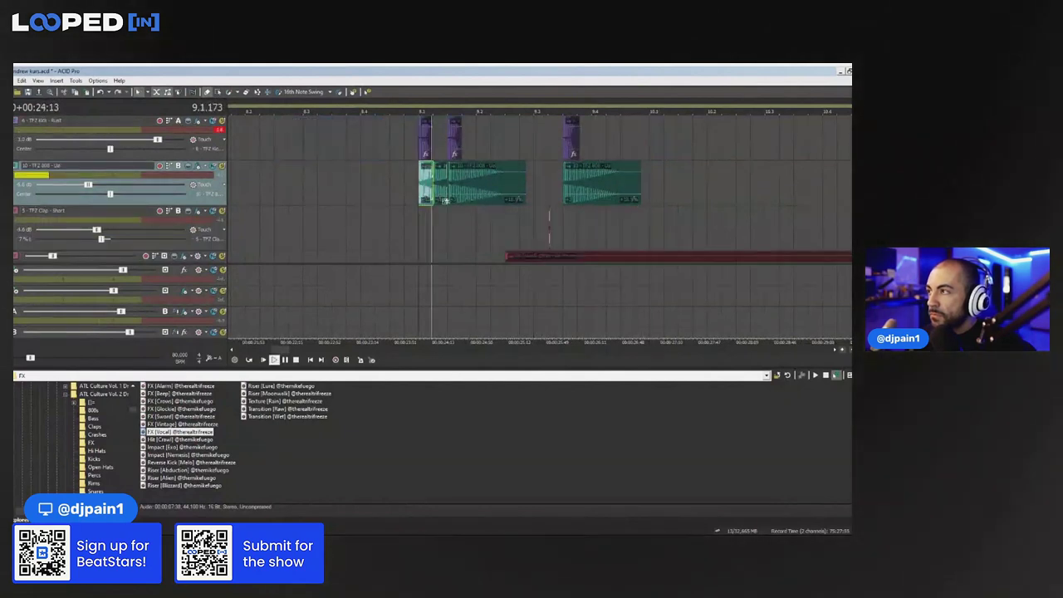
Replay the 808 bounce from around bar 9 beat 3
{"action": "scroll", "coordinate": [549, 200], "scroll_direction": "up", "scroll_amount": 2}
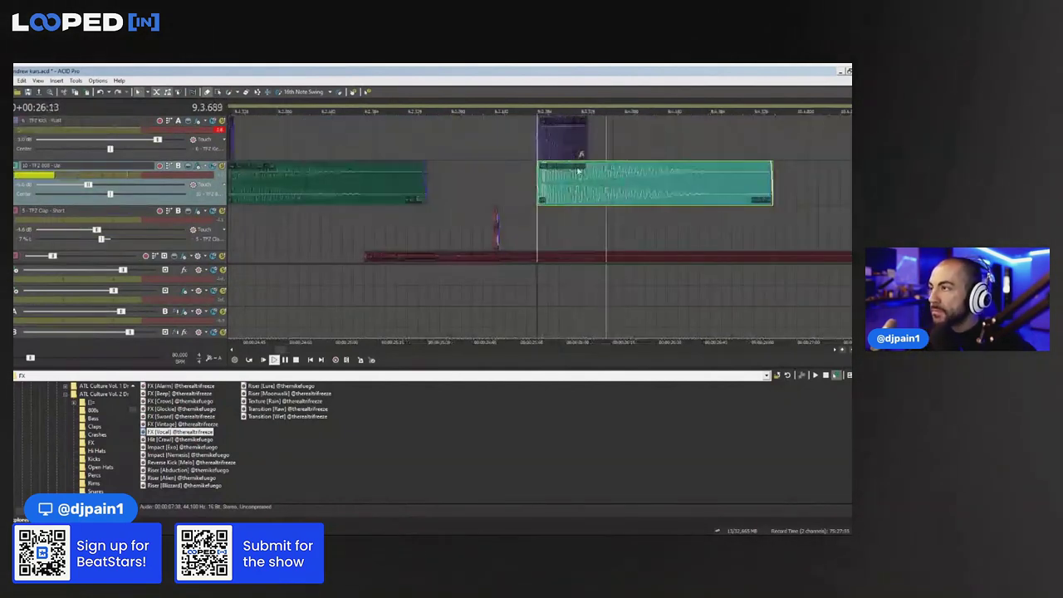
{"action": "left_click", "coordinate": [530, 106]}
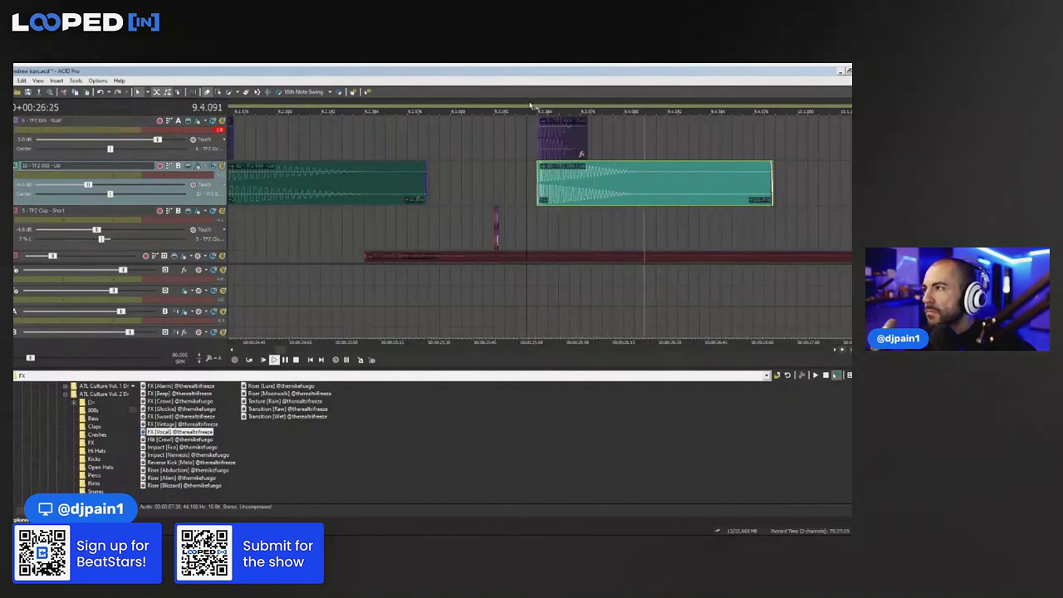
{"action": "left_click", "coordinate": [532, 105]}
{"action": "left_click", "coordinate": [539, 107]}
{"action": "scroll", "coordinate": [516, 151], "scroll_direction": "down", "scroll_amount": 3}
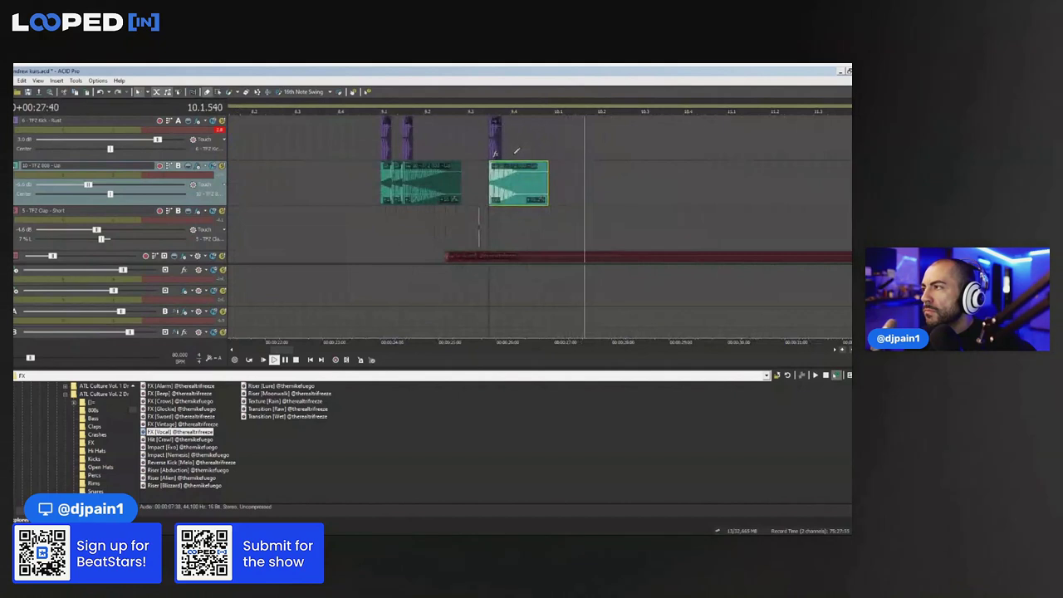
{"action": "left_click", "coordinate": [491, 107]}
{"action": "left_click", "coordinate": [482, 106]}
{"action": "scroll", "coordinate": [615, 135], "scroll_direction": "up", "scroll_amount": 1}
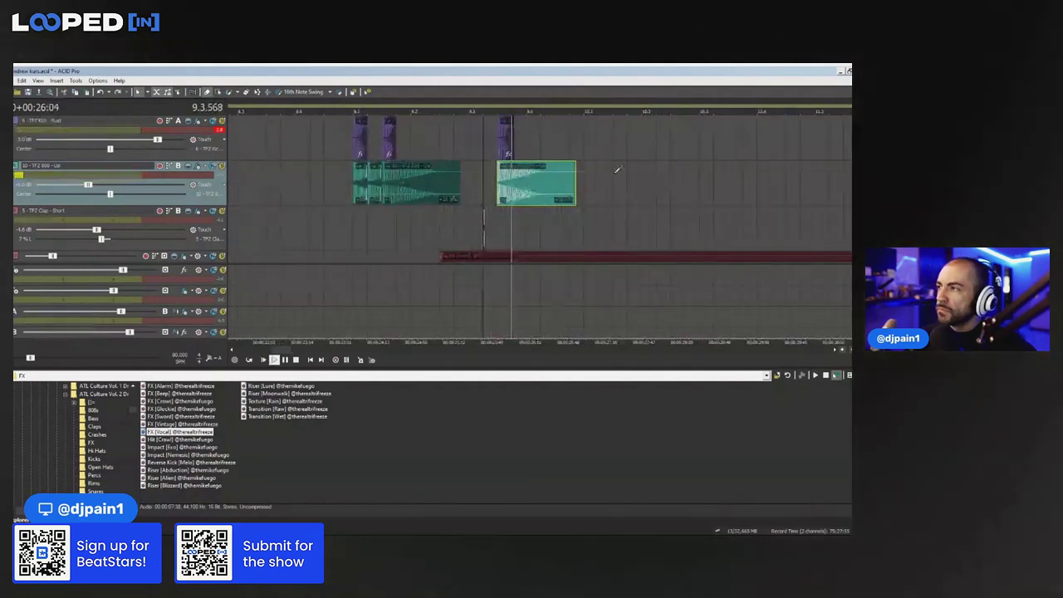
{"action": "left_click", "coordinate": [359, 190]}
{"action": "key", "text": "space"}
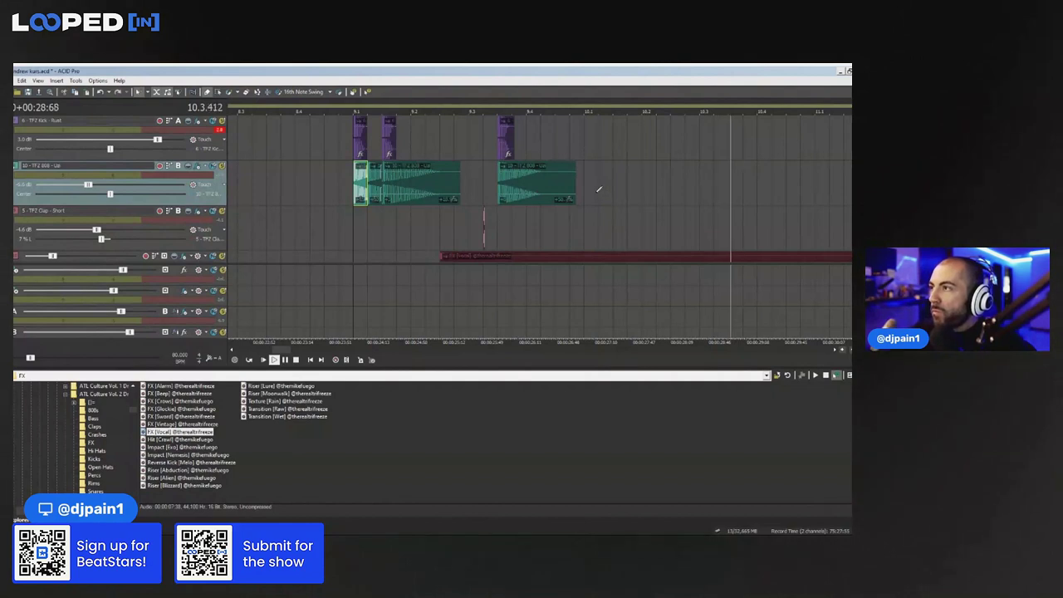
Paste two copies of the short 808 hit into bar 10, moving the last one's start earlier
{"action": "left_click", "coordinate": [570, 178]}
{"action": "key", "text": "ctrl+c"}
{"action": "left_click", "coordinate": [611, 178]}
{"action": "key", "text": "ctrl+v"}
{"action": "left_click", "coordinate": [671, 179]}
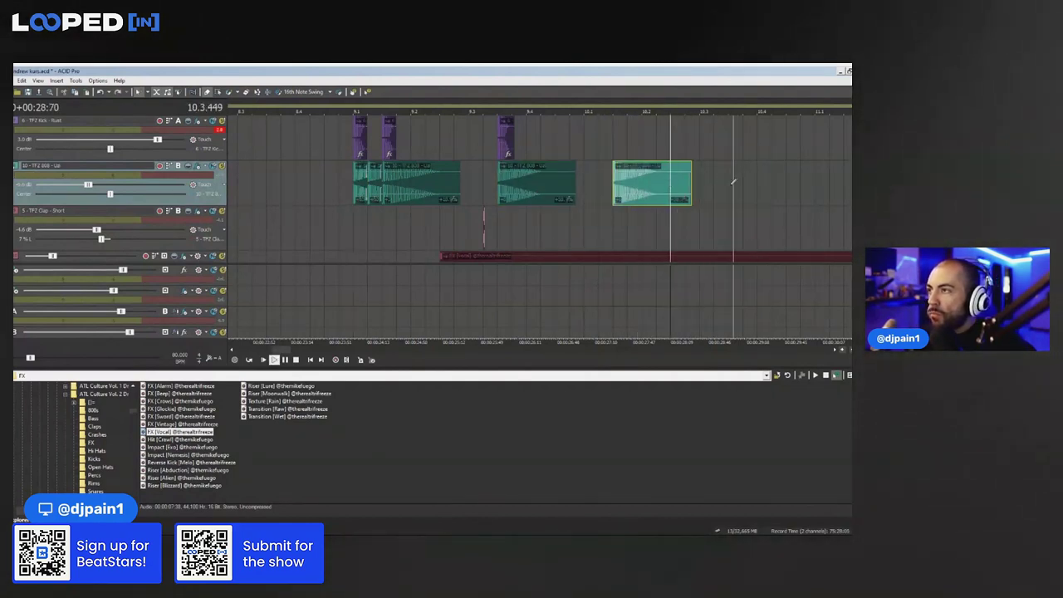
{"action": "left_click", "coordinate": [733, 181]}
{"action": "key", "text": "ctrl+v"}
{"action": "left_click_drag", "start_coordinate": [729, 182], "coordinate": [715, 186]}
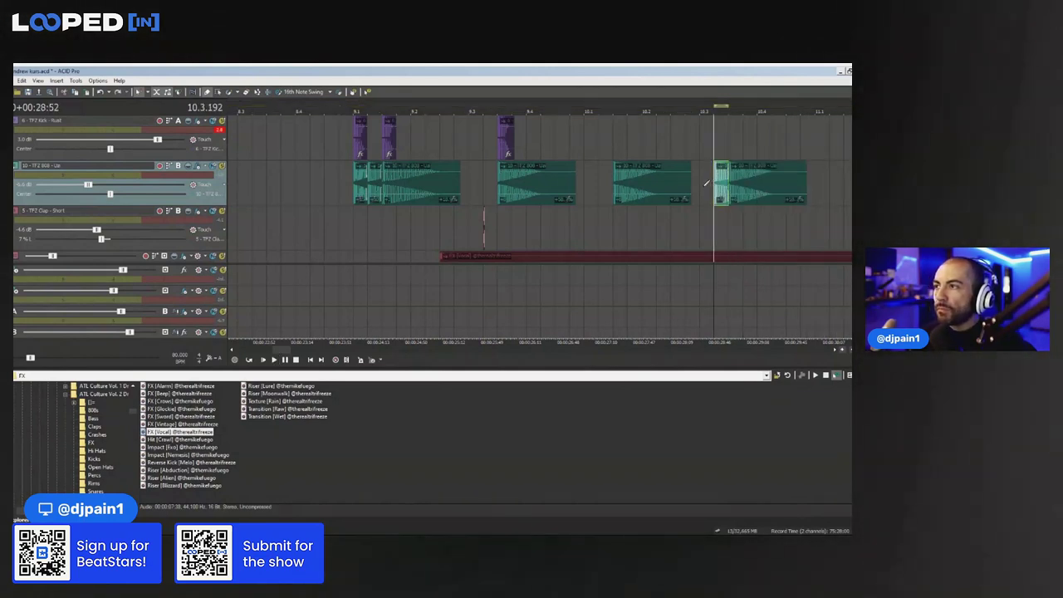
{"action": "left_click", "coordinate": [705, 185]}
{"action": "key", "text": "space"}
{"action": "scroll", "coordinate": [540, 191], "scroll_direction": "up", "scroll_amount": 2}
{"action": "scroll", "coordinate": [602, 140], "scroll_direction": "down", "scroll_amount": 2}
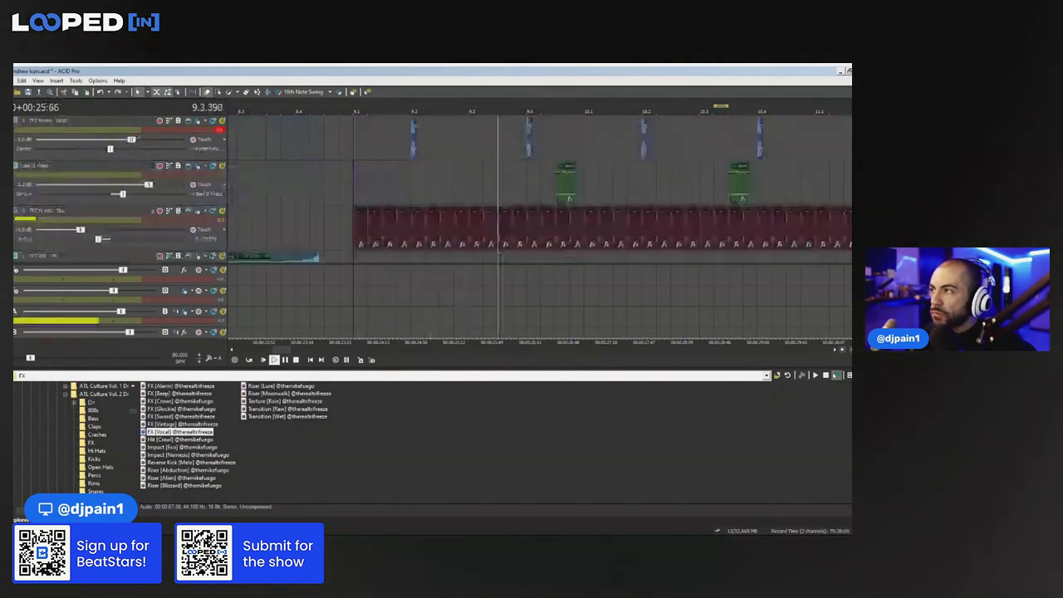
Add a kick hit at 10.1 and move the 808 hit to start at 10.1
{"action": "left_click", "coordinate": [590, 137]}
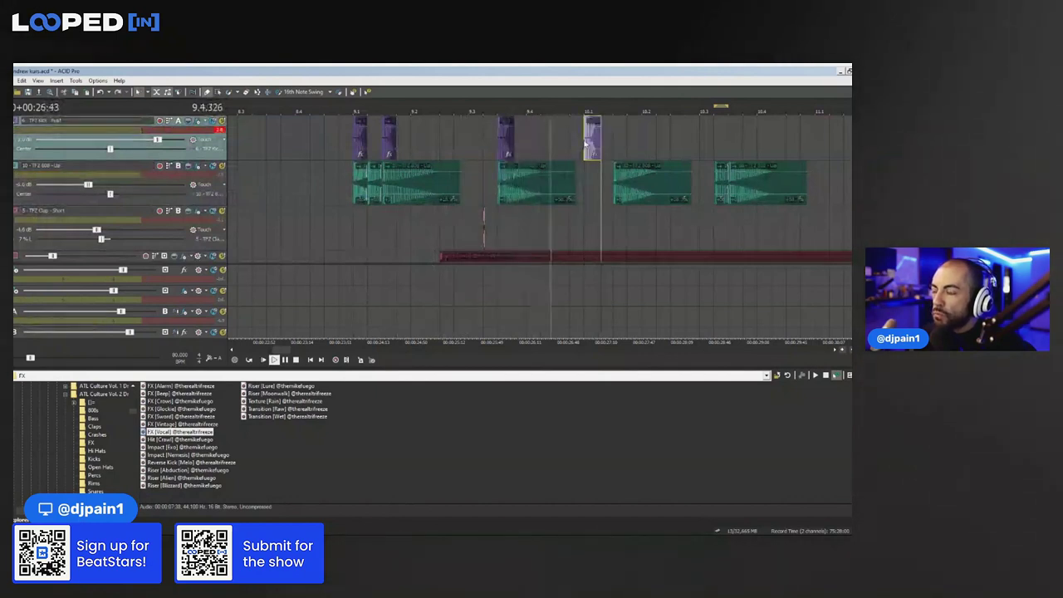
{"action": "left_click_drag", "start_coordinate": [634, 187], "coordinate": [606, 194]}
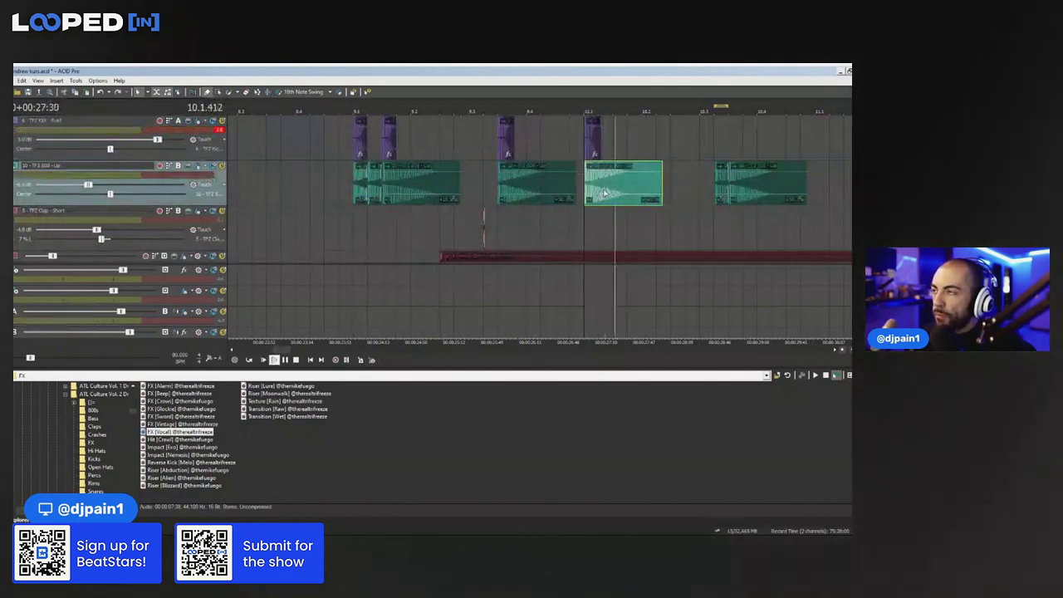
{"action": "key", "text": "space"}
Split the 808 hit, delete its right part, and paste the short chop after it
{"action": "left_click", "coordinate": [628, 184]}
{"action": "key", "text": "s"}
{"action": "key", "text": "Delete"}
{"action": "left_click", "coordinate": [622, 173]}
{"action": "key", "text": "ctrl+c"}
{"action": "key", "text": "ctrl+v"}
{"action": "left_click", "coordinate": [484, 143]}
{"action": "key", "text": "space"}
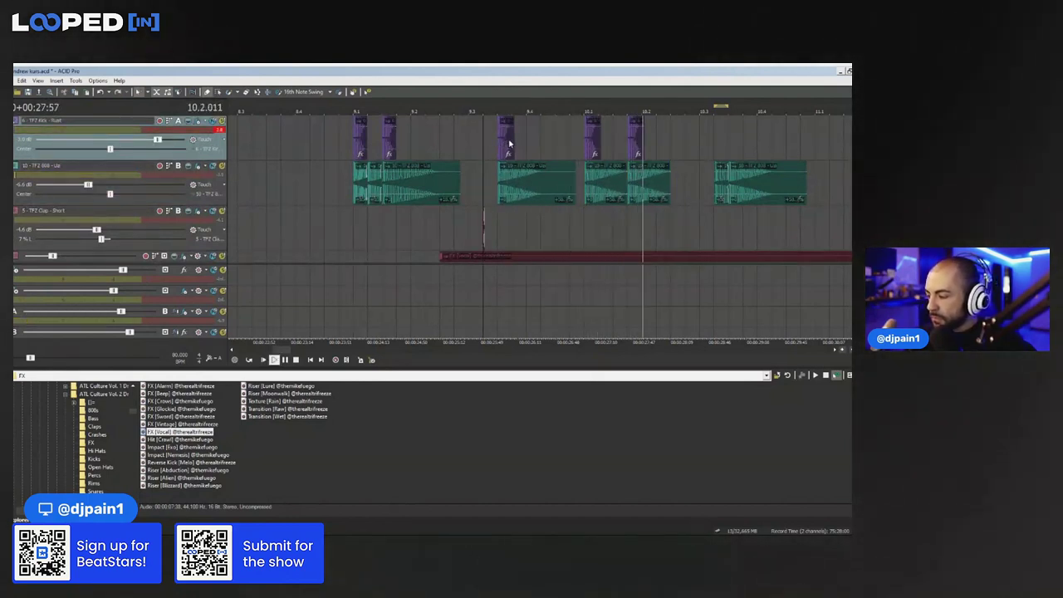
Paste another 808 chop later in bar 10 and replay the chopped pattern
{"action": "left_click", "coordinate": [668, 184]}
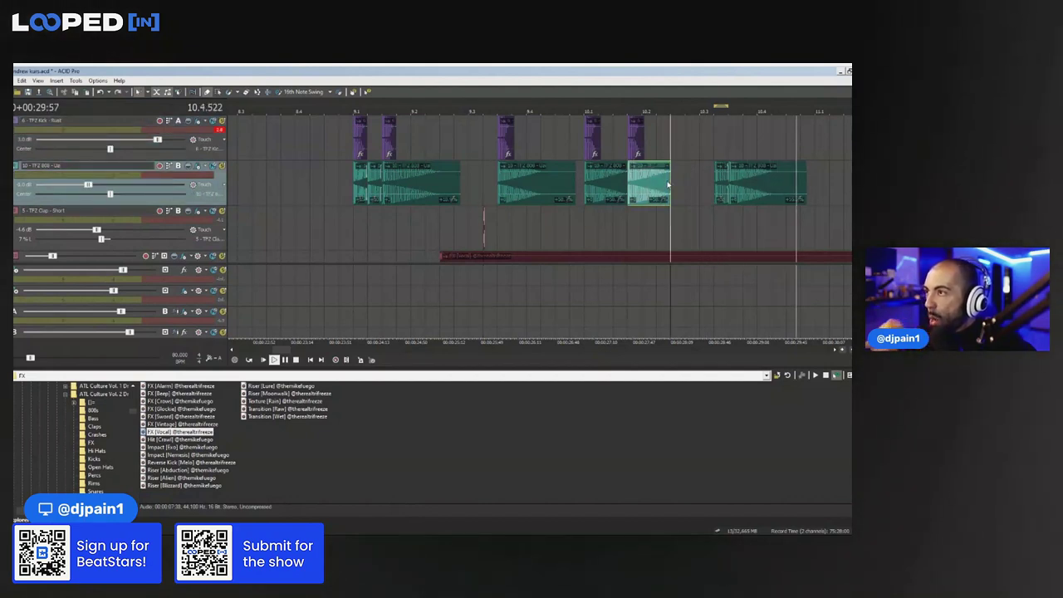
{"action": "key", "text": "ctrl+v"}
{"action": "key", "text": "space"}
{"action": "left_click", "coordinate": [605, 157]}
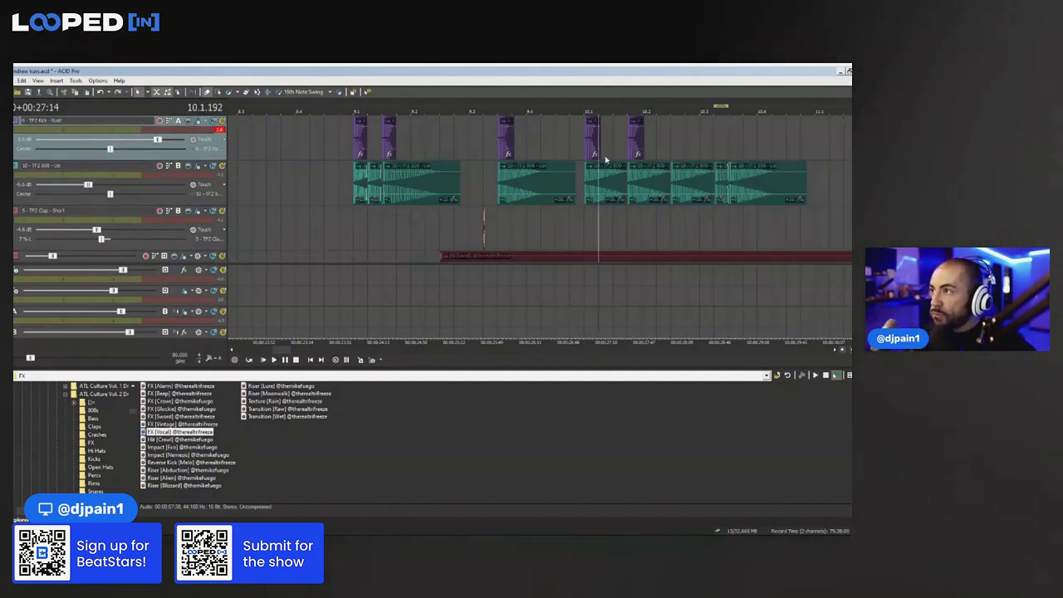
{"action": "key", "text": "space"}
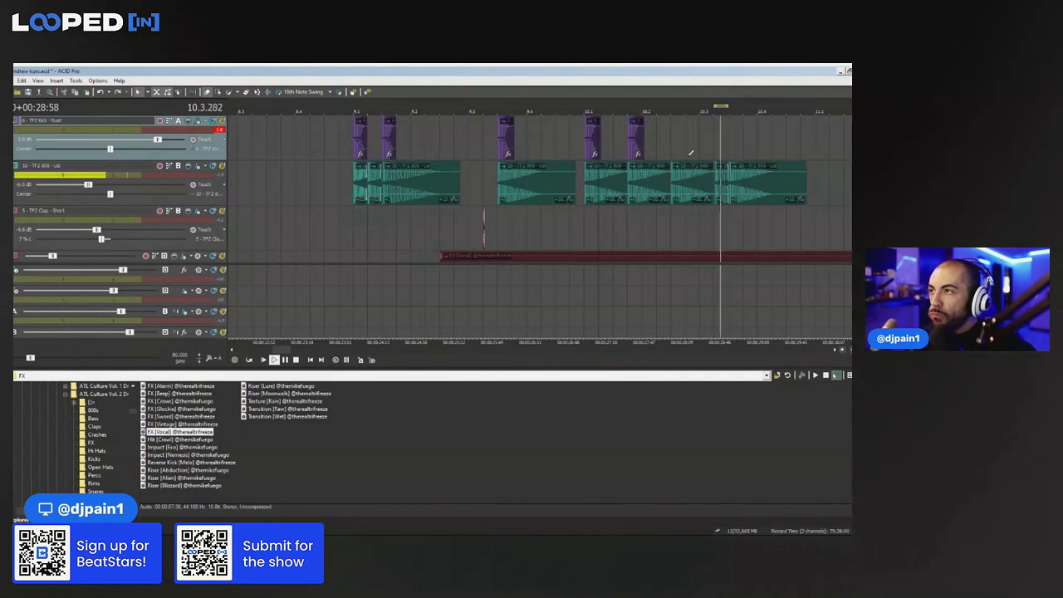
{"action": "key", "text": "space"}
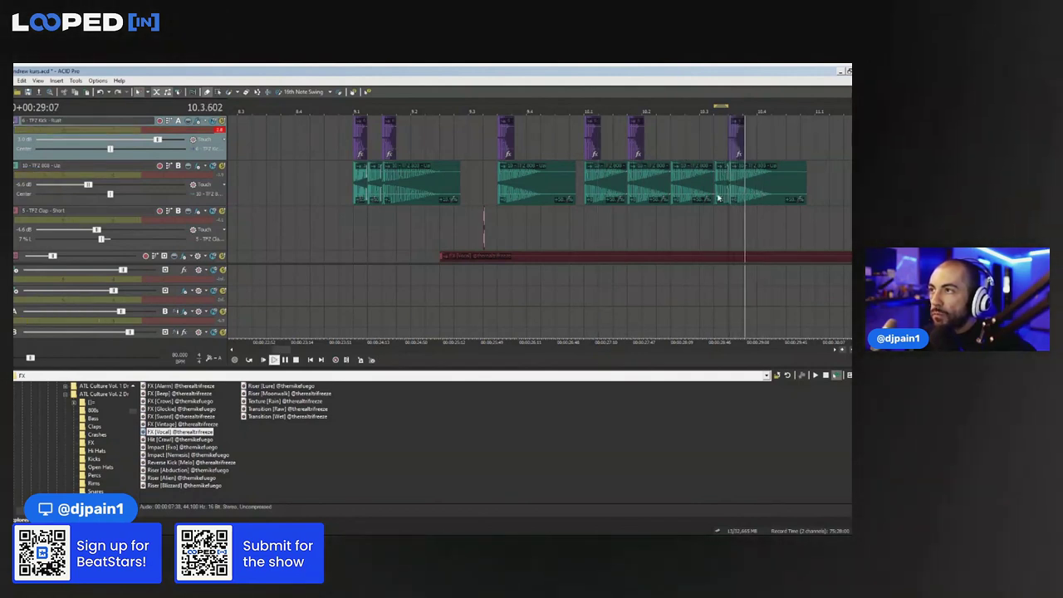
{"action": "left_click", "coordinate": [484, 223]}
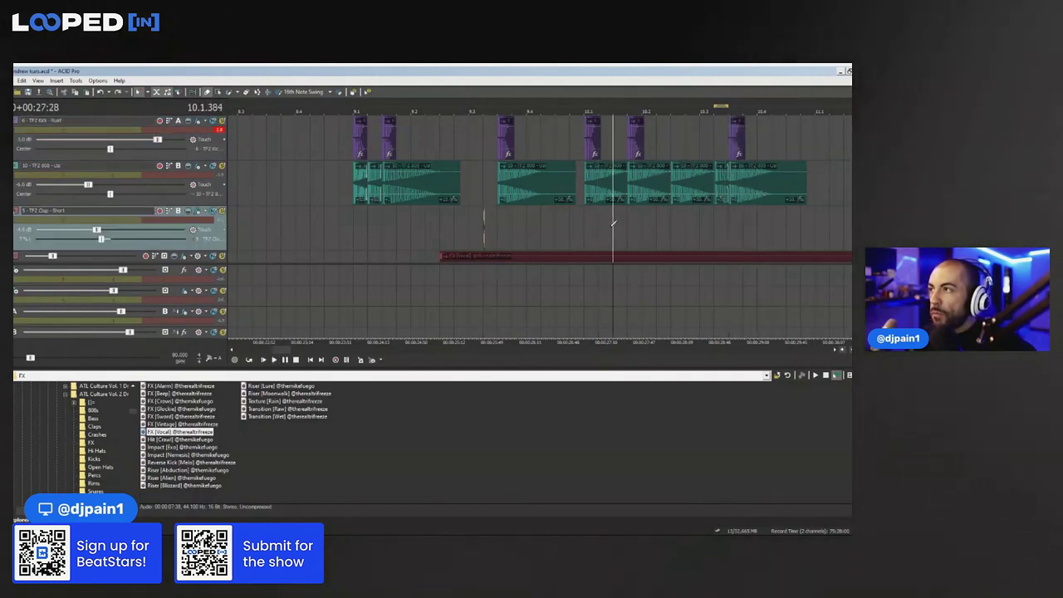
Place two clap hits near the end of bar 10
{"action": "left_click", "coordinate": [688, 216]}
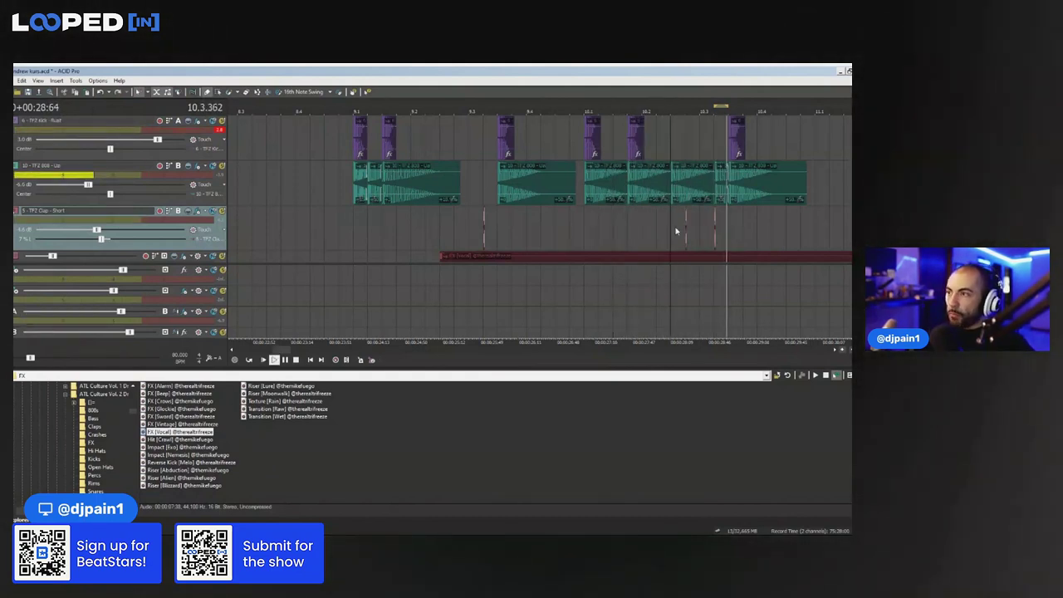
{"action": "left_click", "coordinate": [776, 139]}
{"action": "left_click", "coordinate": [781, 149]}
Shorten the last 808 chop and paste a copy right after it
{"action": "left_click", "coordinate": [781, 174]}
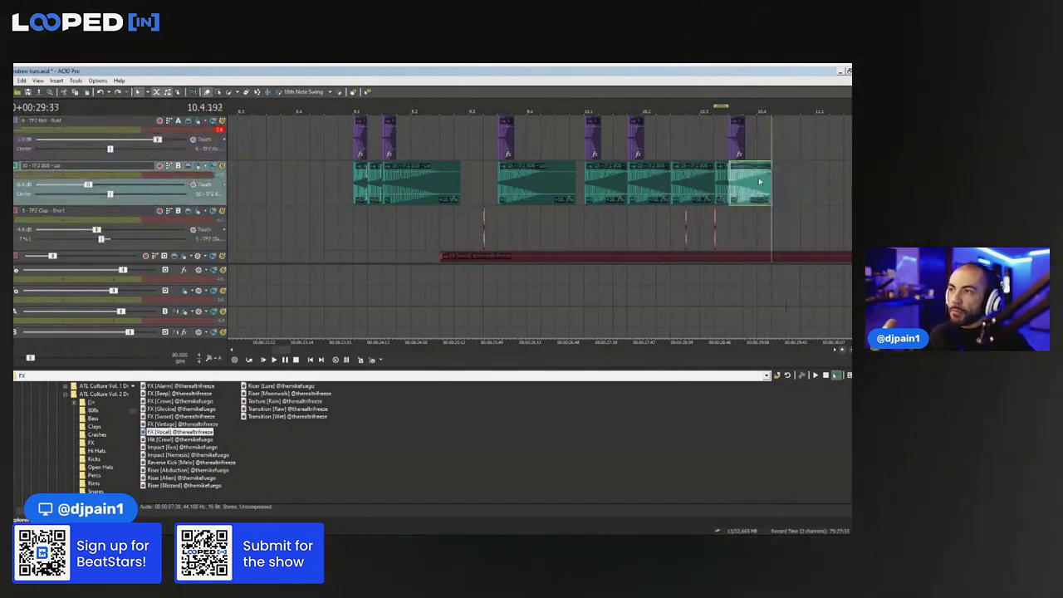
{"action": "scroll", "coordinate": [663, 196], "scroll_direction": "up", "scroll_amount": 3}
{"action": "key", "text": "space"}
{"action": "key", "text": "space"}
{"action": "left_click_drag", "start_coordinate": [654, 187], "coordinate": [634, 188]}
{"action": "key", "text": "space"}
{"action": "key", "text": "ctrl+c"}
{"action": "key", "text": "ctrl+v"}
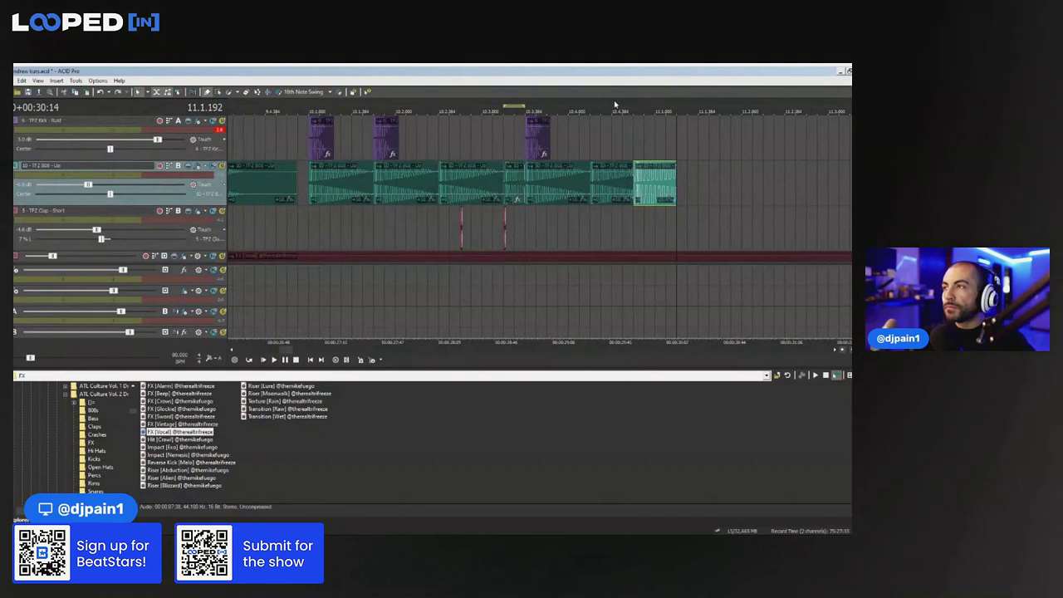
Play the bounce back from a couple of earlier start points
{"action": "scroll", "coordinate": [442, 153], "scroll_direction": "down", "scroll_amount": 3}
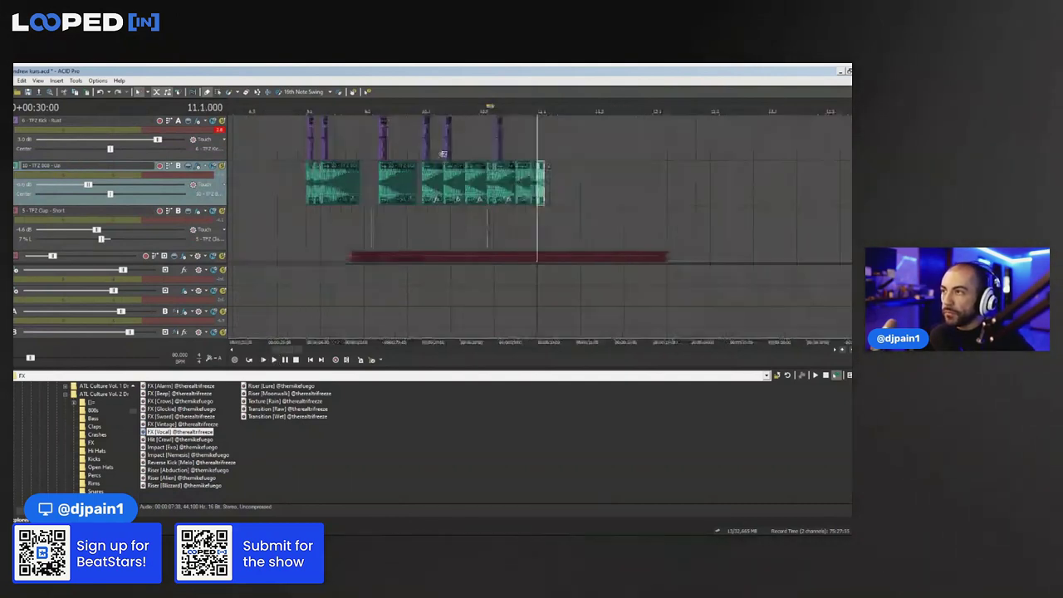
{"action": "left_click", "coordinate": [383, 157]}
{"action": "left_click", "coordinate": [371, 146]}
{"action": "key", "text": "space"}
{"action": "key", "text": "space"}
{"action": "left_click", "coordinate": [295, 147]}
Delete the two short 808 hits from the pasted bounce
{"action": "key", "text": "space"}
Box-select the kick, 808 and clap bounce events, copy them and paste them further along
{"action": "left_click", "coordinate": [216, 94]}
{"action": "left_click_drag", "start_coordinate": [555, 224], "coordinate": [297, 200]}
{"action": "key", "text": "ctrl+c"}
{"action": "left_click", "coordinate": [541, 213]}
{"action": "key", "text": "ctrl+v"}
{"action": "scroll", "coordinate": [542, 214], "scroll_direction": "down", "scroll_amount": 2}
{"action": "left_click", "coordinate": [542, 184]}
{"action": "scroll", "coordinate": [573, 199], "scroll_direction": "up", "scroll_amount": 4}
{"action": "left_click_drag", "start_coordinate": [605, 225], "coordinate": [570, 204]}
{"action": "left_click_drag", "start_coordinate": [614, 243], "coordinate": [573, 199]}
{"action": "key", "text": "Delete"}
{"action": "key", "text": "space"}
{"action": "key", "text": "space"}
{"action": "key", "text": "space"}
{"action": "key", "text": "space"}
{"action": "left_click", "coordinate": [207, 92]}
{"action": "key", "text": "space"}
{"action": "key", "text": "space"}
Split the 808 event at 11.1.384 and delete the right part, then undo the deletion
{"action": "key", "text": "space"}
{"action": "left_click", "coordinate": [597, 188]}
{"action": "key", "text": "s"}
{"action": "key", "text": "Delete"}
{"action": "left_click", "coordinate": [587, 191]}
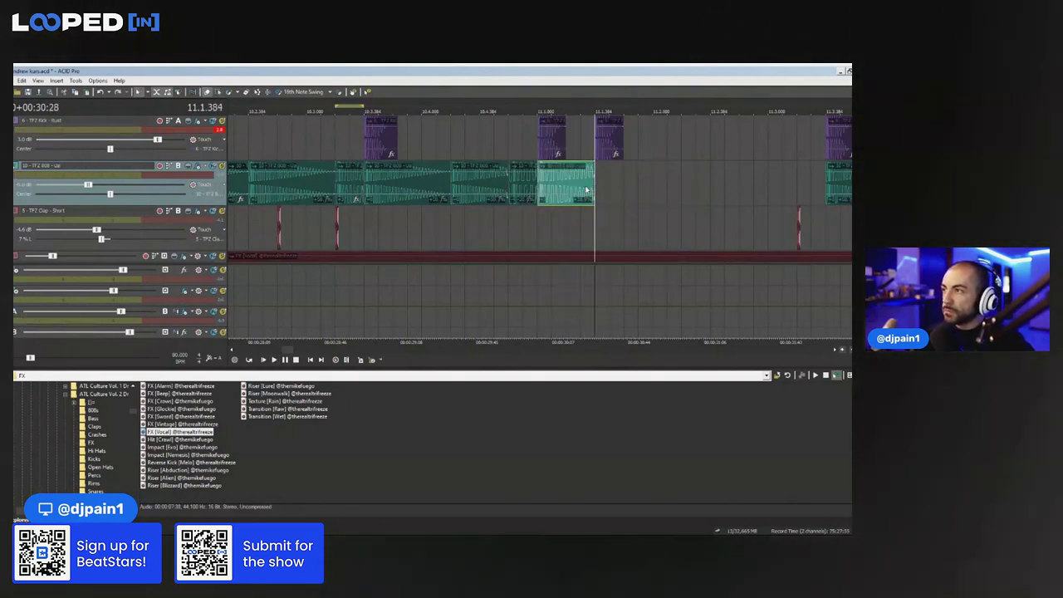
{"action": "key", "text": "space"}
{"action": "key", "text": "ctrl+z"}
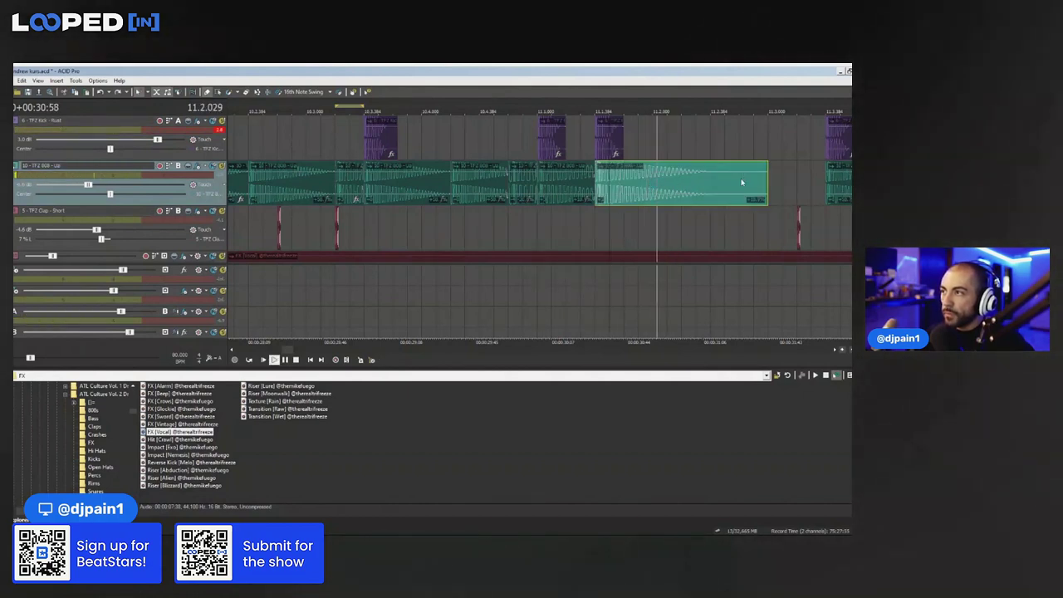
Cut the 808 event slightly earlier and delete the part after the cut
{"action": "left_click", "coordinate": [697, 189]}
{"action": "left_click", "coordinate": [681, 188]}
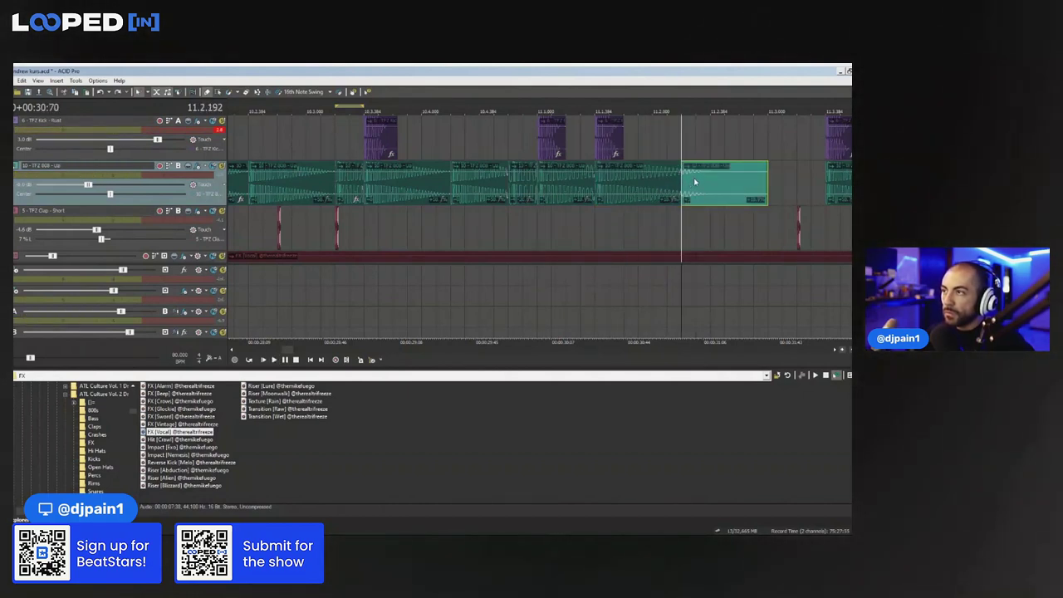
{"action": "key", "text": "s"}
{"action": "key", "text": "Delete"}
{"action": "scroll", "coordinate": [688, 190], "scroll_direction": "up", "scroll_amount": 3}
{"action": "key", "text": "space"}
Paste copies of the trimmed 808 piece and remove the last small piece
{"action": "left_click", "coordinate": [582, 177]}
{"action": "key", "text": "ctrl+v"}
{"action": "key", "text": "ctrl+v"}
{"action": "left_click", "coordinate": [528, 140]}
{"action": "key", "text": "space"}
{"action": "key", "text": "space"}
{"action": "scroll", "coordinate": [557, 148], "scroll_direction": "down", "scroll_amount": 4}
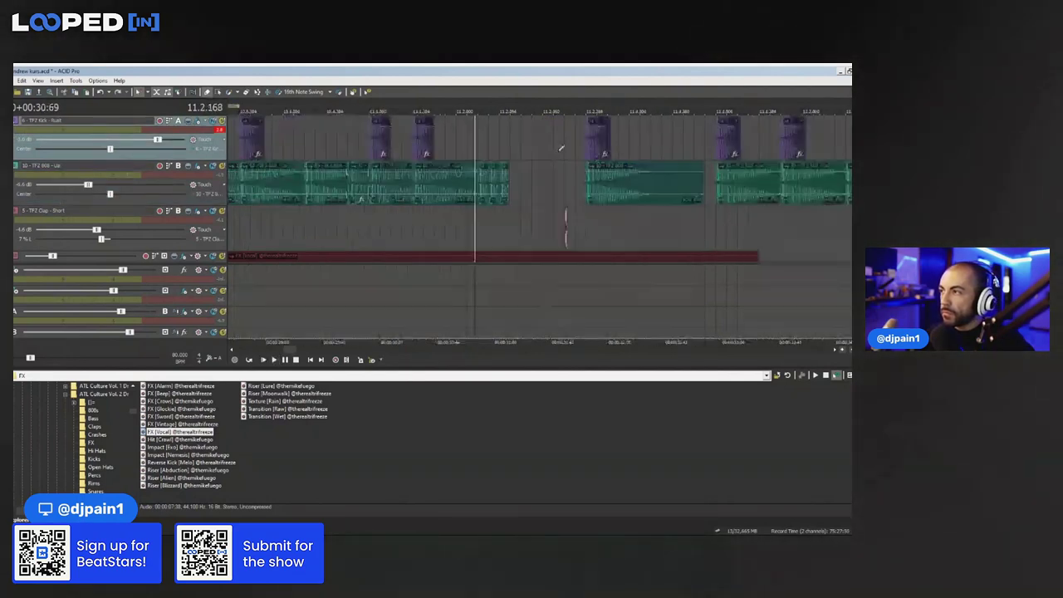
{"action": "scroll", "coordinate": [537, 180], "scroll_direction": "up", "scroll_amount": 1}
{"action": "left_click", "coordinate": [555, 180]}
{"action": "key", "text": "Delete"}
{"action": "left_click", "coordinate": [437, 146]}
{"action": "key", "text": "space"}
{"action": "key", "text": "space"}
Paste an 808 copy at 11.2.384 and stretch its end toward the next 808 event
{"action": "key", "text": "space"}
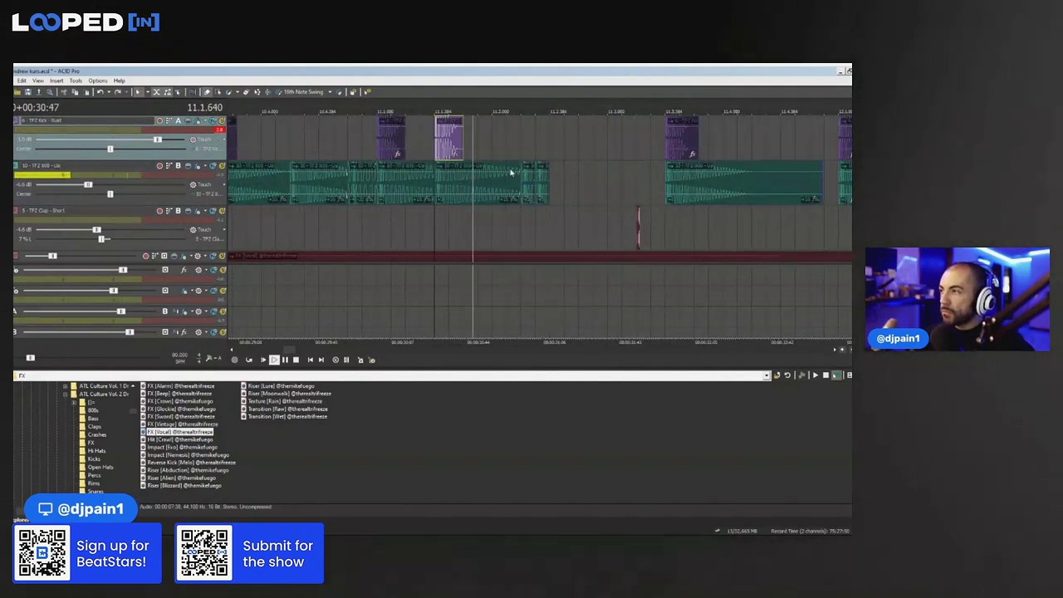
{"action": "key", "text": "space"}
{"action": "left_click", "coordinate": [509, 172]}
{"action": "key", "text": "ctrl+v"}
{"action": "left_click", "coordinate": [522, 147]}
{"action": "key", "text": "space"}
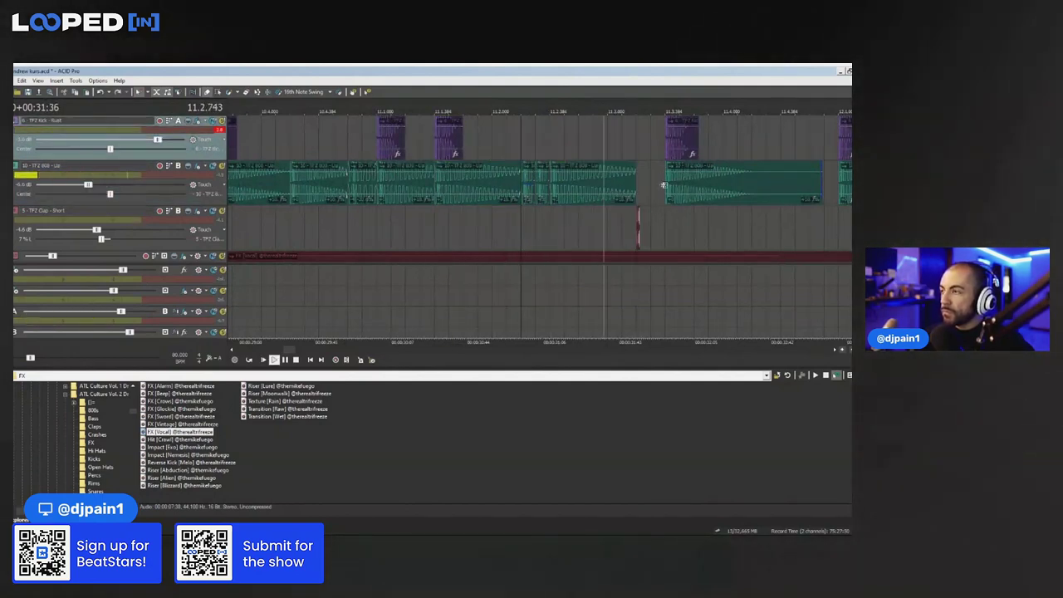
{"action": "key", "text": "space"}
{"action": "left_click_drag", "start_coordinate": [635, 194], "coordinate": [666, 195]}
{"action": "key", "text": "space"}
{"action": "scroll", "coordinate": [612, 182], "scroll_direction": "down", "scroll_amount": 2}
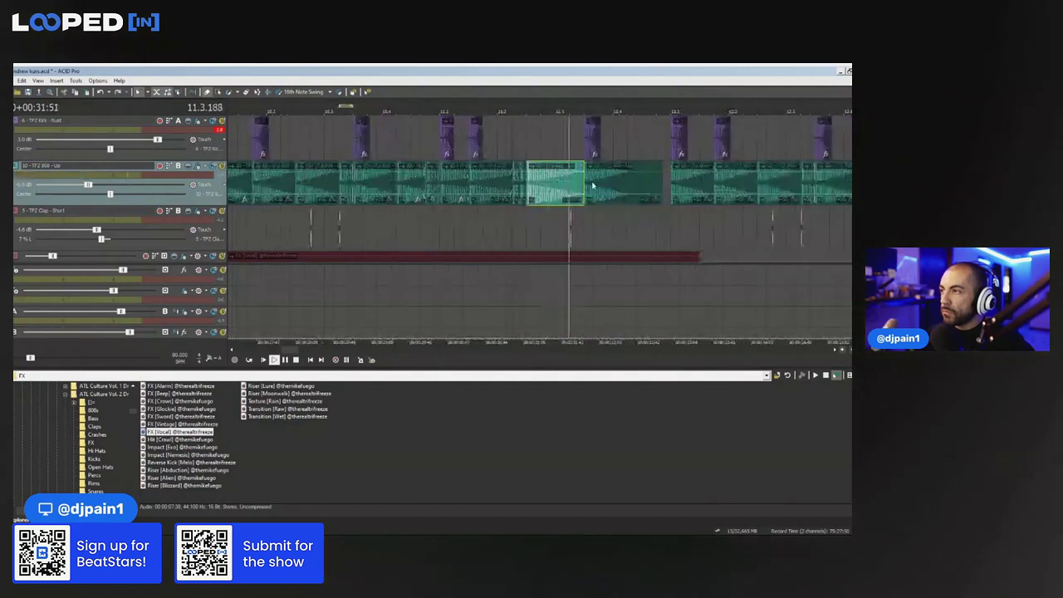
{"action": "key", "text": "space"}
{"action": "scroll", "coordinate": [532, 197], "scroll_direction": "up", "scroll_amount": 5}
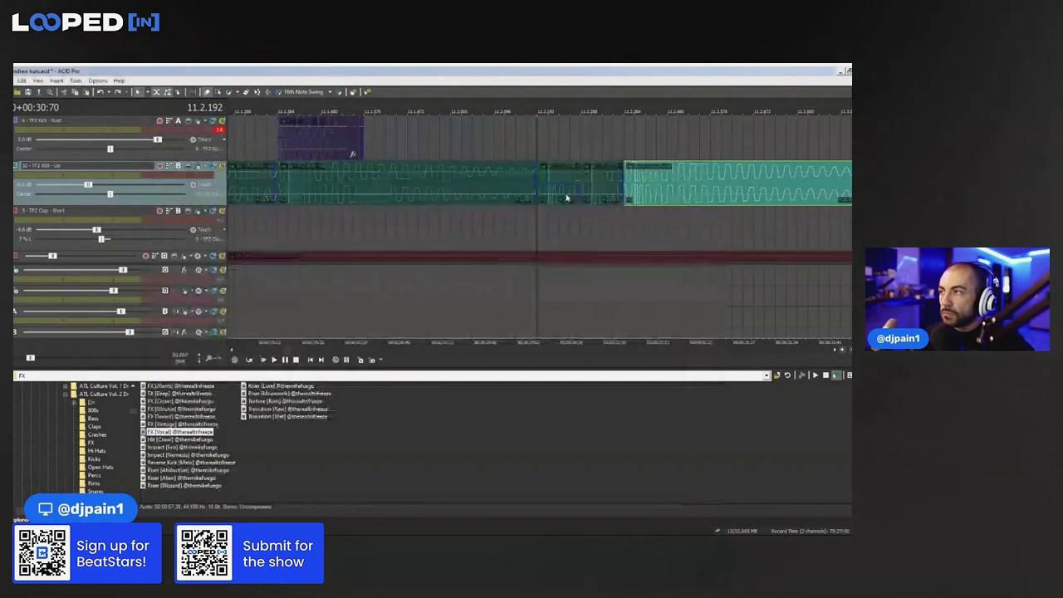
Delete both short 808 chops, stretch the preceding 808 event across the gap, and play from 11.2.192
{"action": "left_click", "coordinate": [567, 197]}
{"action": "key", "text": "Delete"}
{"action": "left_click", "coordinate": [600, 183]}
{"action": "key", "text": "Delete"}
{"action": "left_click_drag", "start_coordinate": [558, 181], "coordinate": [624, 180]}
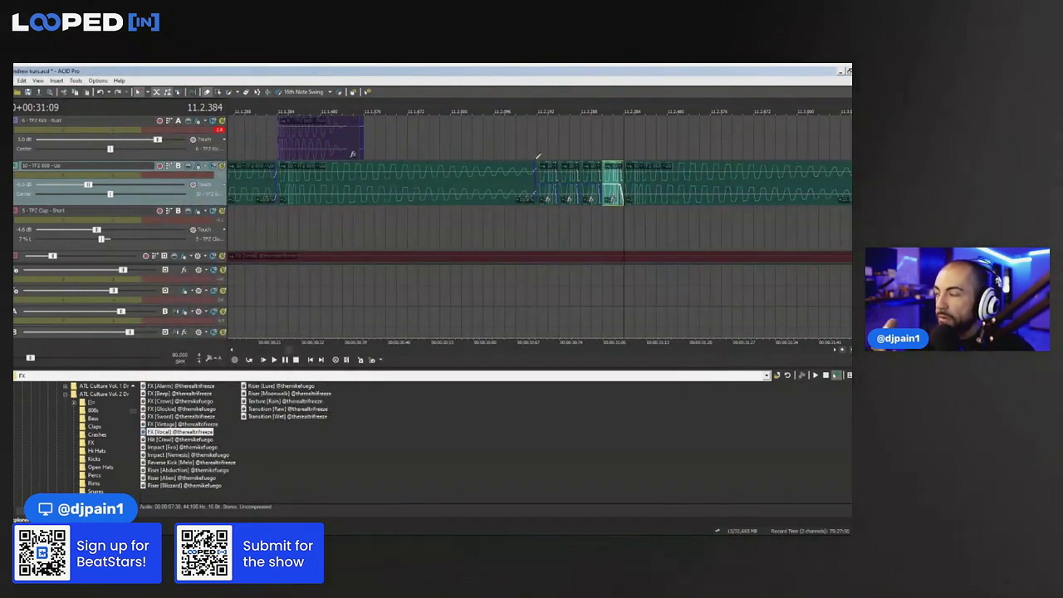
{"action": "left_click", "coordinate": [537, 155]}
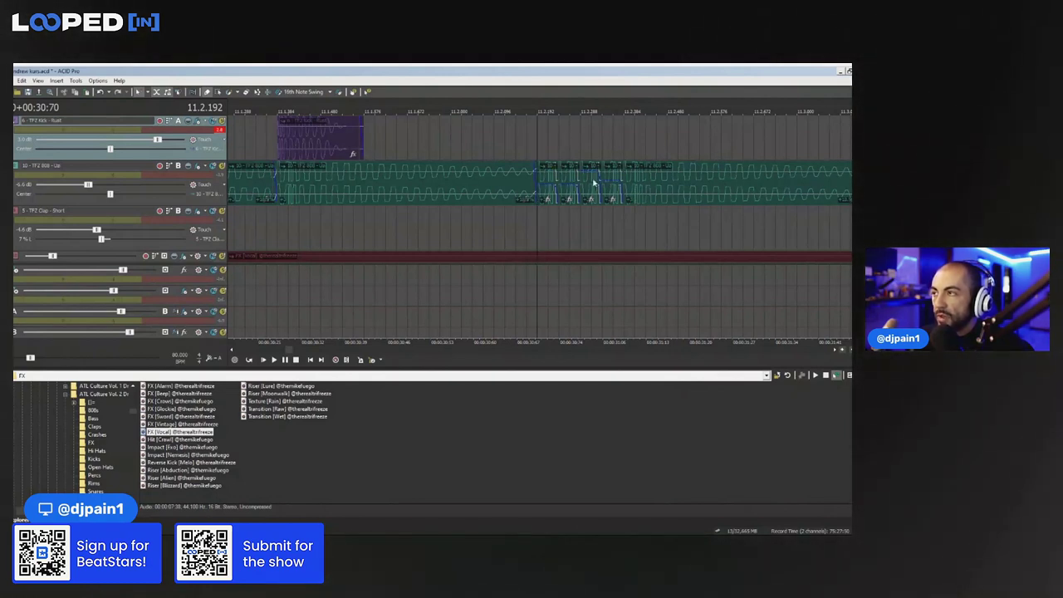
{"action": "key", "text": "space"}
{"action": "scroll", "coordinate": [582, 200], "scroll_direction": "down", "scroll_amount": 5}
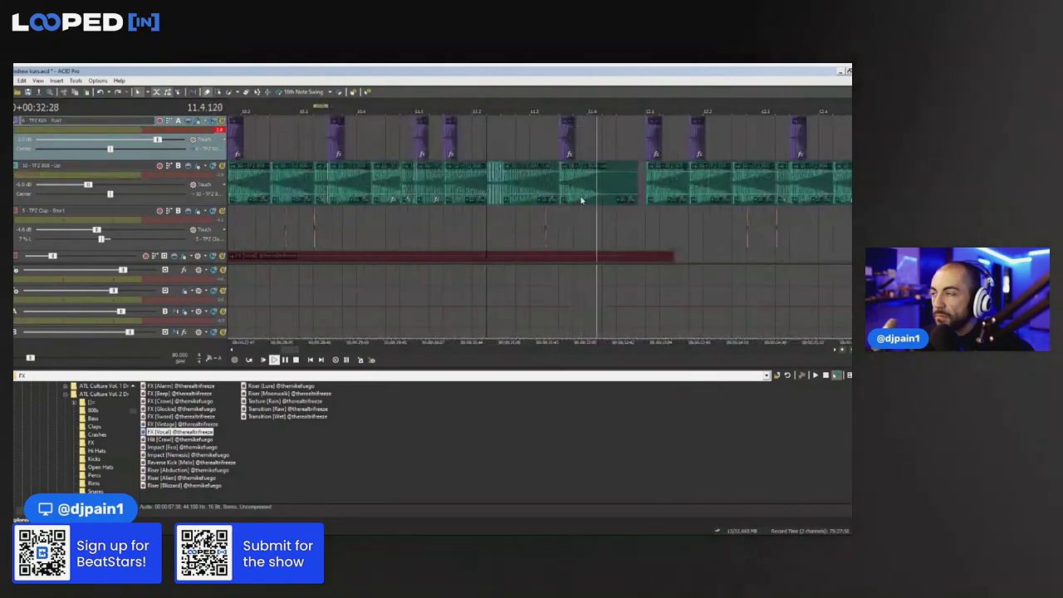
Paste a new kick hit near the end of bar 12 and audition it from an earlier start
{"action": "left_click", "coordinate": [511, 153]}
{"action": "key", "text": "space"}
{"action": "left_click", "coordinate": [405, 147]}
{"action": "key", "text": "space"}
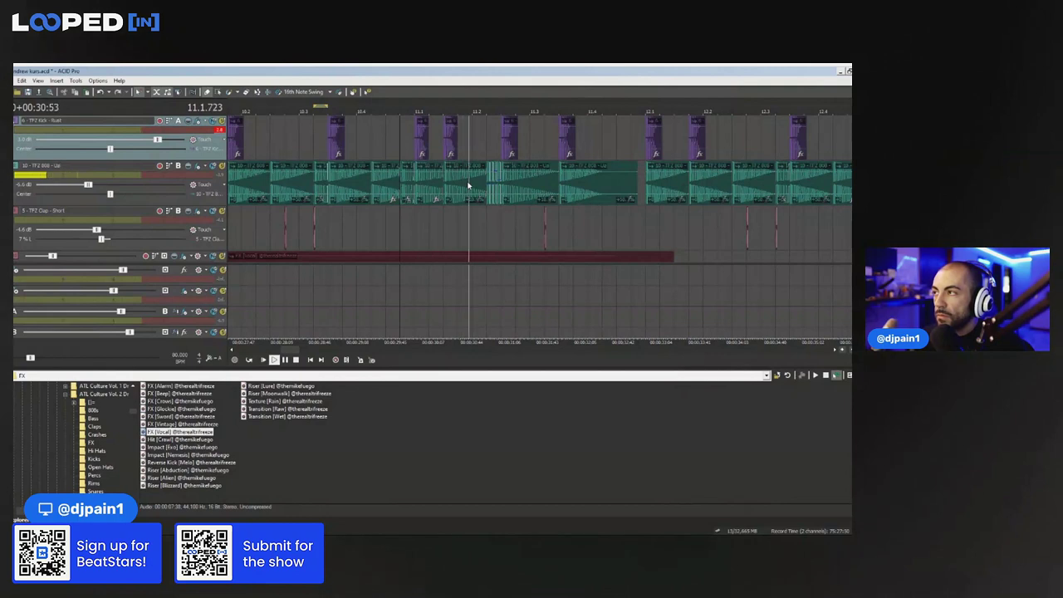
{"action": "scroll", "coordinate": [486, 174], "scroll_direction": "down", "scroll_amount": 2}
{"action": "key", "text": "space"}
Audition the 808 events from 11.2.384 through the last 808 hit at 12.4
{"action": "left_click", "coordinate": [537, 184]}
{"action": "scroll", "coordinate": [545, 194], "scroll_direction": "up", "scroll_amount": 2}
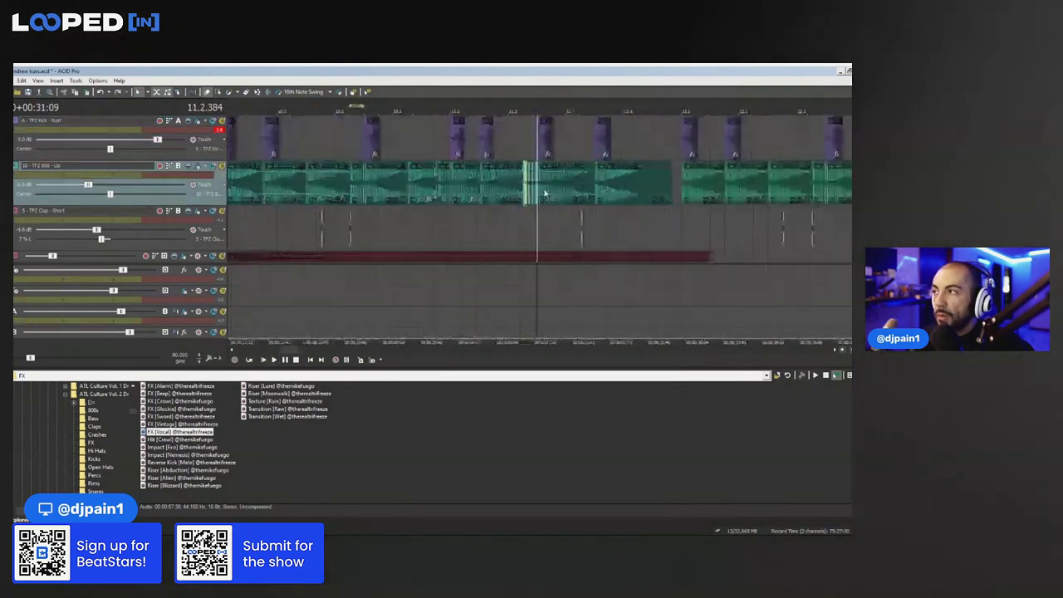
{"action": "left_click", "coordinate": [591, 193]}
{"action": "key", "text": "space"}
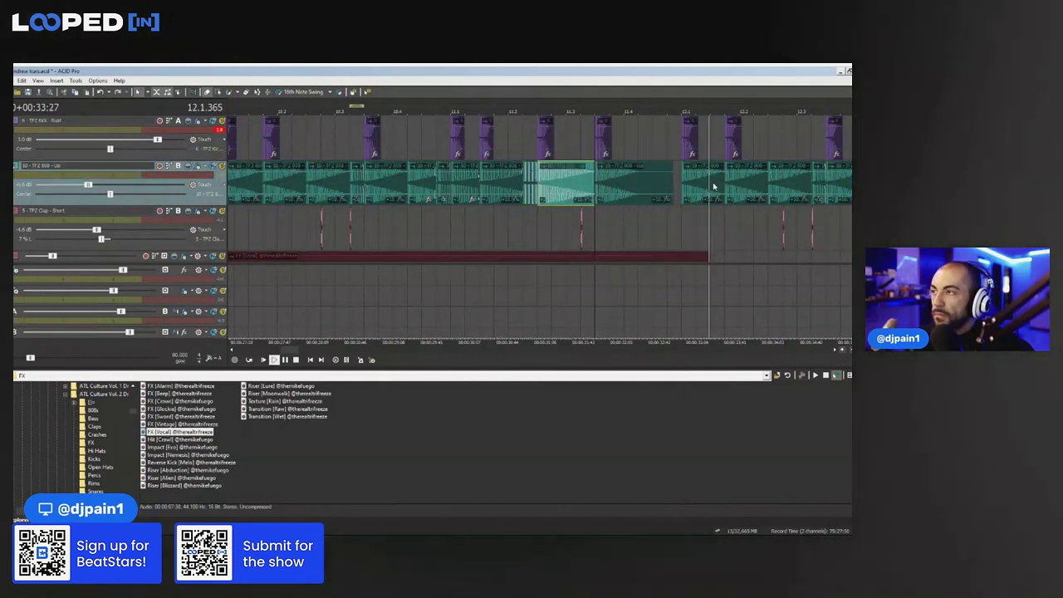
{"action": "scroll", "coordinate": [647, 193], "scroll_direction": "down", "scroll_amount": 2}
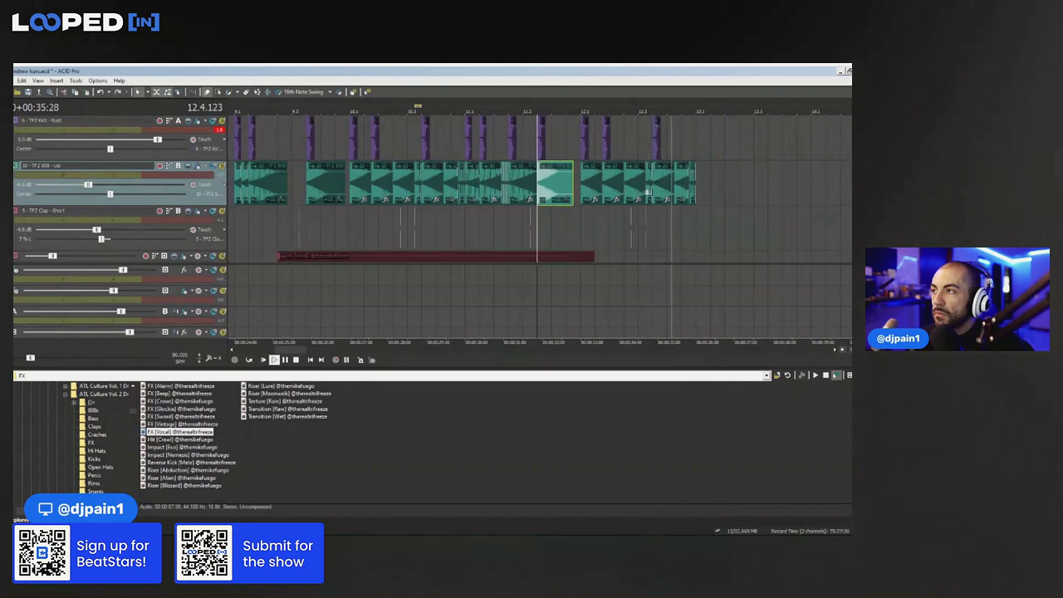
{"action": "scroll", "coordinate": [647, 193], "scroll_direction": "up", "scroll_amount": 2}
{"action": "left_click", "coordinate": [612, 197]}
{"action": "key", "text": "space"}
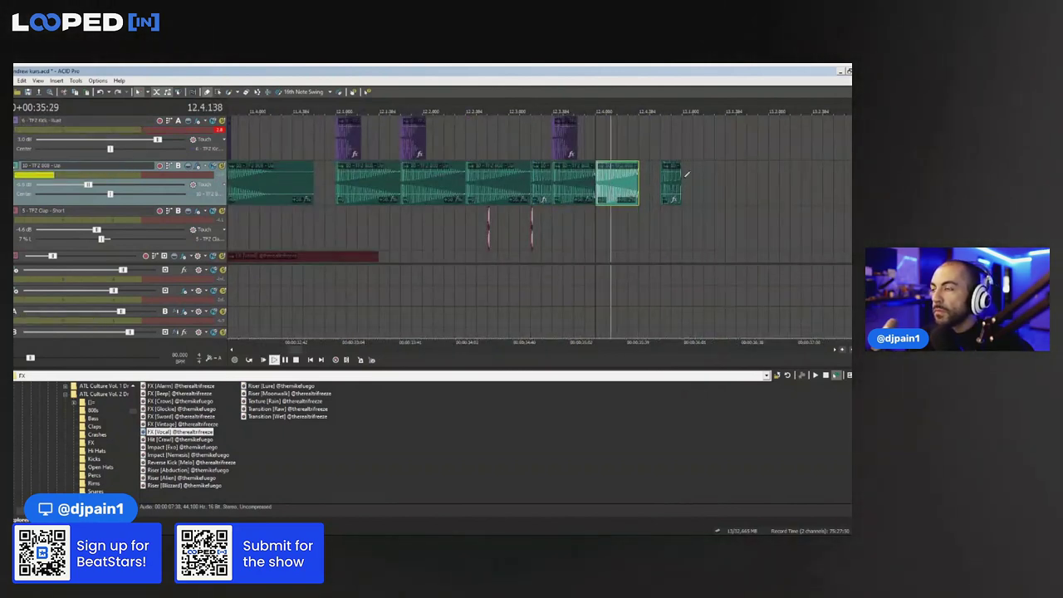
Delete the stray 808 chop and copy-paste the 808 events around 12.4 into a bounce, trimming their ends
{"action": "left_click", "coordinate": [671, 183]}
{"action": "key", "text": "Delete"}
{"action": "left_click_drag", "start_coordinate": [638, 183], "coordinate": [617, 183]}
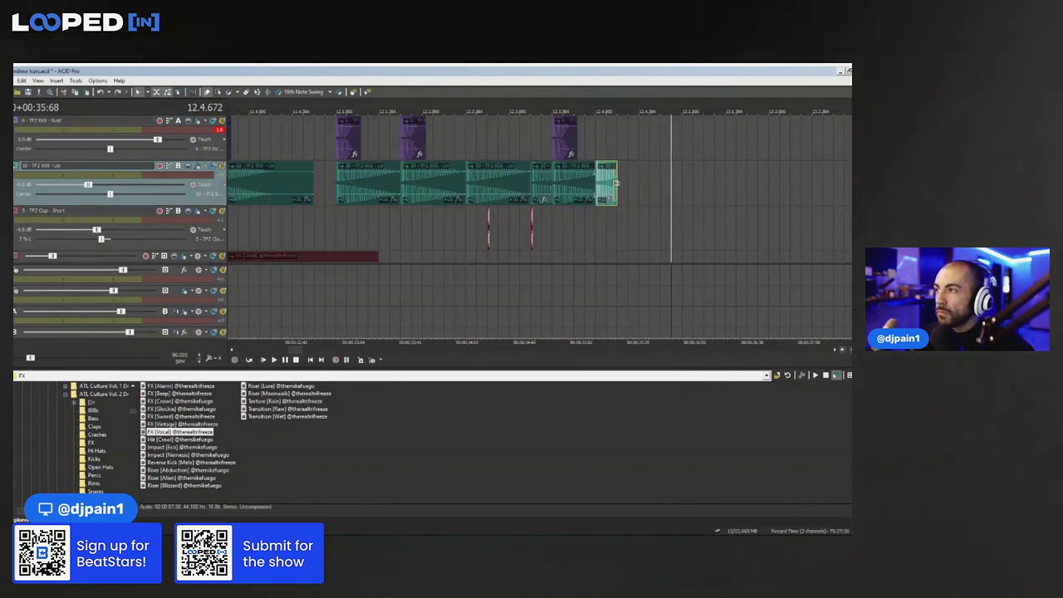
{"action": "key", "text": "ctrl+v"}
{"action": "left_click", "coordinate": [608, 180], "text": "ctrl"}
{"action": "key", "text": "ctrl+c"}
{"action": "left_click", "coordinate": [644, 178]}
{"action": "key", "text": "ctrl+v"}
{"action": "left_click", "coordinate": [674, 180]}
{"action": "key", "text": "Delete"}
{"action": "left_click_drag", "start_coordinate": [661, 181], "coordinate": [694, 180]}
Copy a kick hit into the end of bar 12 and trim the last 808 event shorter
{"action": "left_click", "coordinate": [549, 144]}
{"action": "key", "text": "space"}
{"action": "key", "text": "space"}
{"action": "key", "text": "space"}
{"action": "left_click_drag", "start_coordinate": [597, 148], "coordinate": [674, 146]}
{"action": "key", "text": "space"}
{"action": "key", "text": "space"}
{"action": "key", "text": "space"}
{"action": "key", "text": "space"}
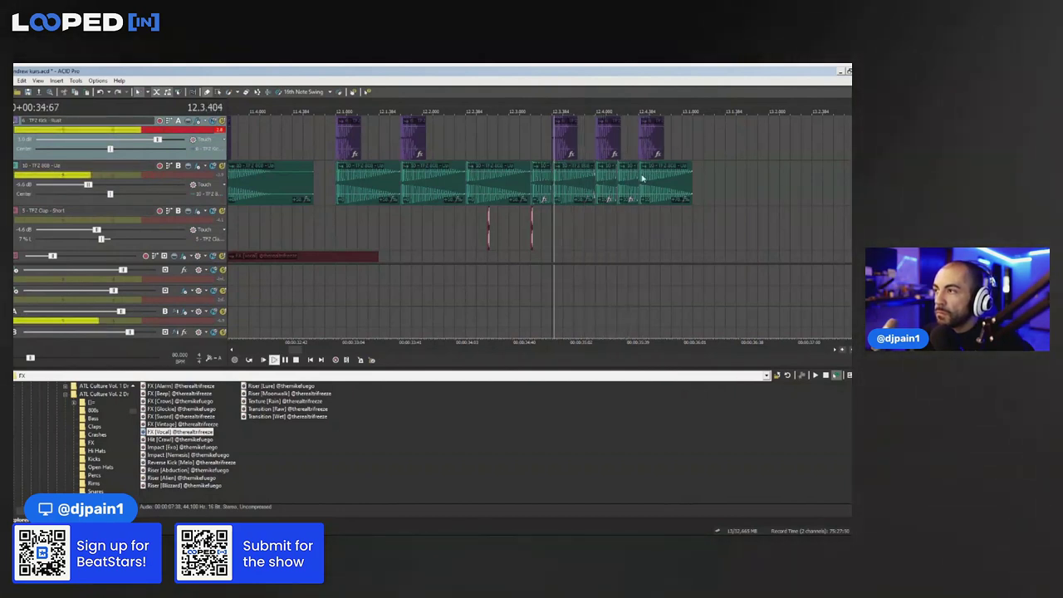
{"action": "left_click", "coordinate": [627, 190]}
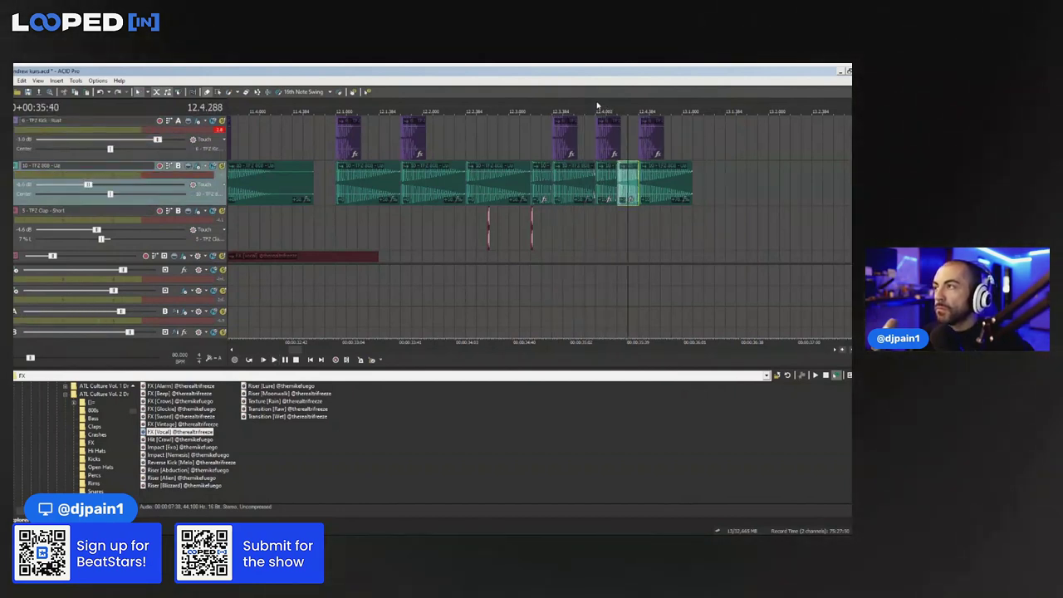
{"action": "key", "text": "space"}
{"action": "key", "text": "space"}
{"action": "key", "text": "space"}
{"action": "key", "text": "space"}
{"action": "left_click_drag", "start_coordinate": [692, 175], "coordinate": [683, 180]}
{"action": "key", "text": "space"}
{"action": "scroll", "coordinate": [593, 154], "scroll_direction": "down", "scroll_amount": 4}
{"action": "key", "text": "space"}
{"action": "key", "text": "space"}
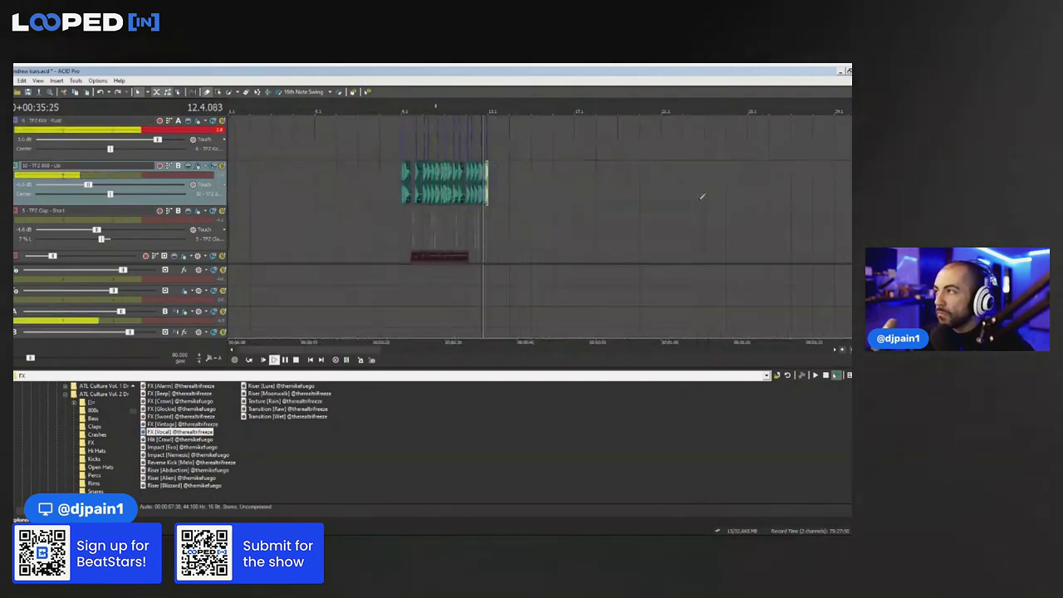
{"action": "scroll", "coordinate": [664, 196], "scroll_direction": "up", "scroll_amount": 4}
{"action": "key", "text": "space"}
Shorten the final kick hit and pull its gain line down to make it quieter
{"action": "key", "text": "space"}
{"action": "key", "text": "space"}
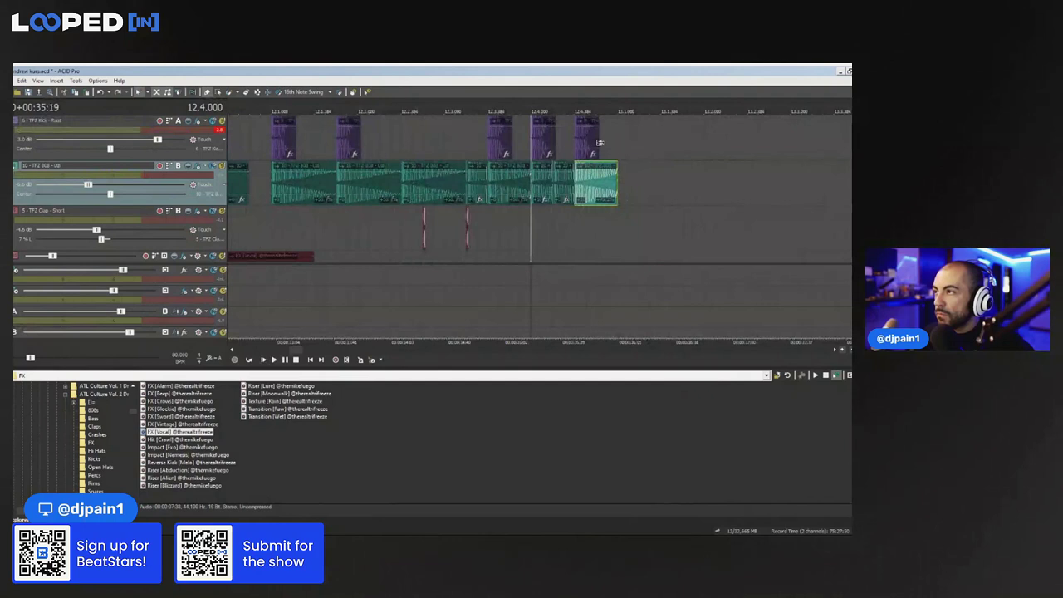
{"action": "left_click_drag", "start_coordinate": [598, 144], "coordinate": [589, 141]}
{"action": "key", "text": "space"}
{"action": "key", "text": "space"}
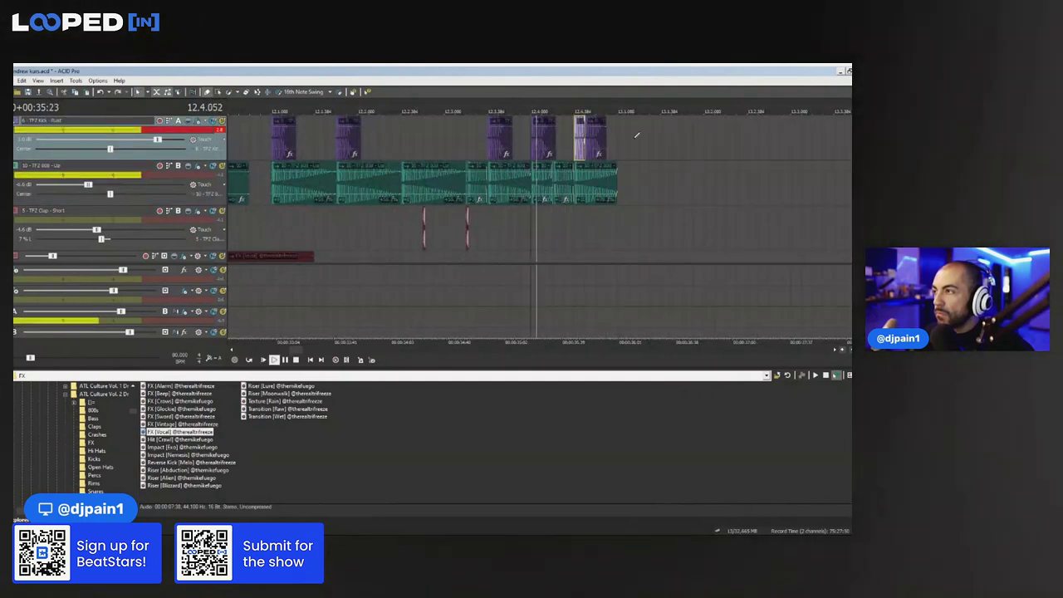
{"action": "key", "text": "space"}
{"action": "mouse_move", "coordinate": [605, 140]}
{"action": "left_mouse_down"}
{"action": "mouse_move", "coordinate": [595, 138]}
{"action": "mouse_move", "coordinate": [606, 141]}
{"action": "left_mouse_up"}
{"action": "key", "text": "space"}
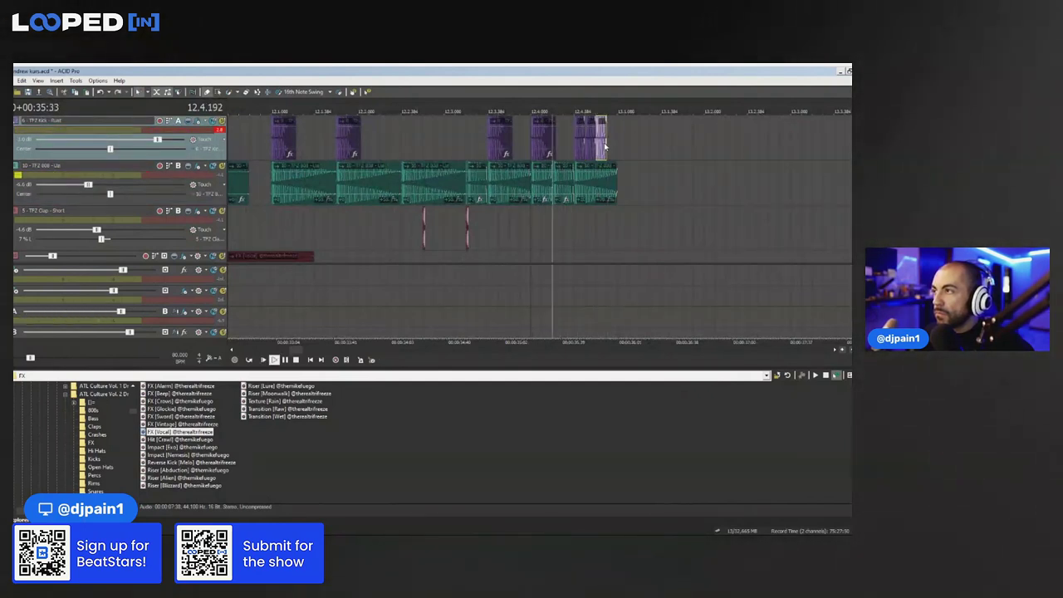
{"action": "key", "text": "space"}
{"action": "left_click_drag", "start_coordinate": [603, 124], "coordinate": [604, 144]}
{"action": "key", "text": "space"}
{"action": "key", "text": "space"}
{"action": "scroll", "coordinate": [598, 141], "scroll_direction": "down", "scroll_amount": 4}
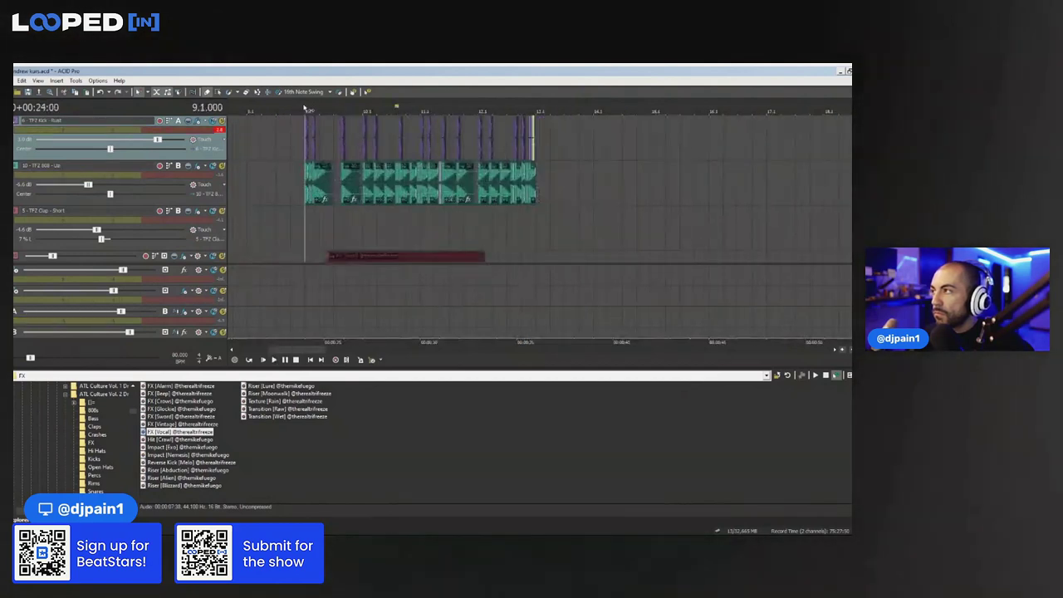
{"action": "key", "text": "space"}
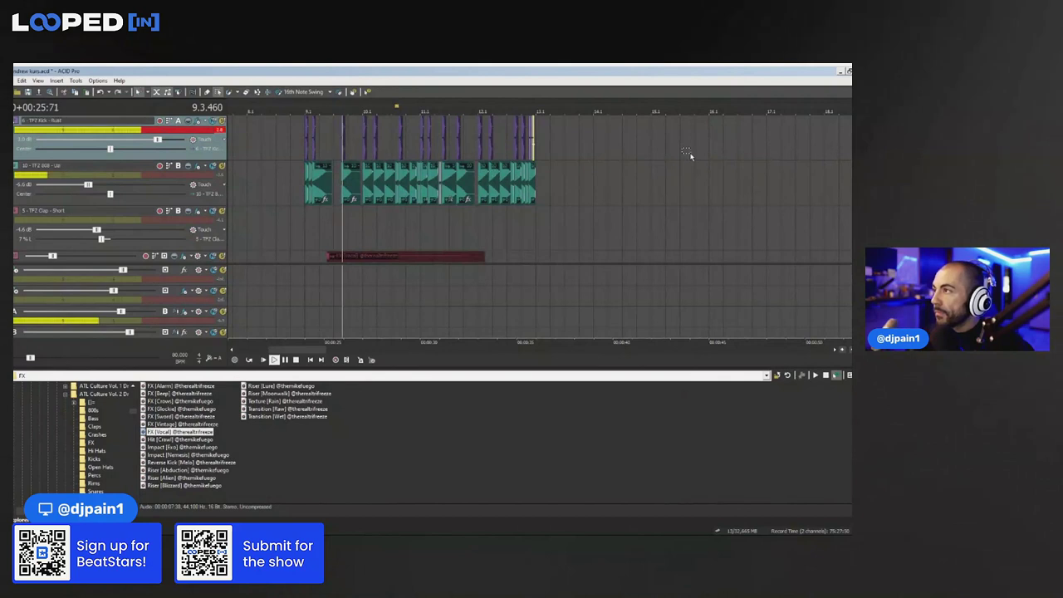
{"action": "scroll", "coordinate": [825, 185], "scroll_direction": "down", "scroll_amount": 1}
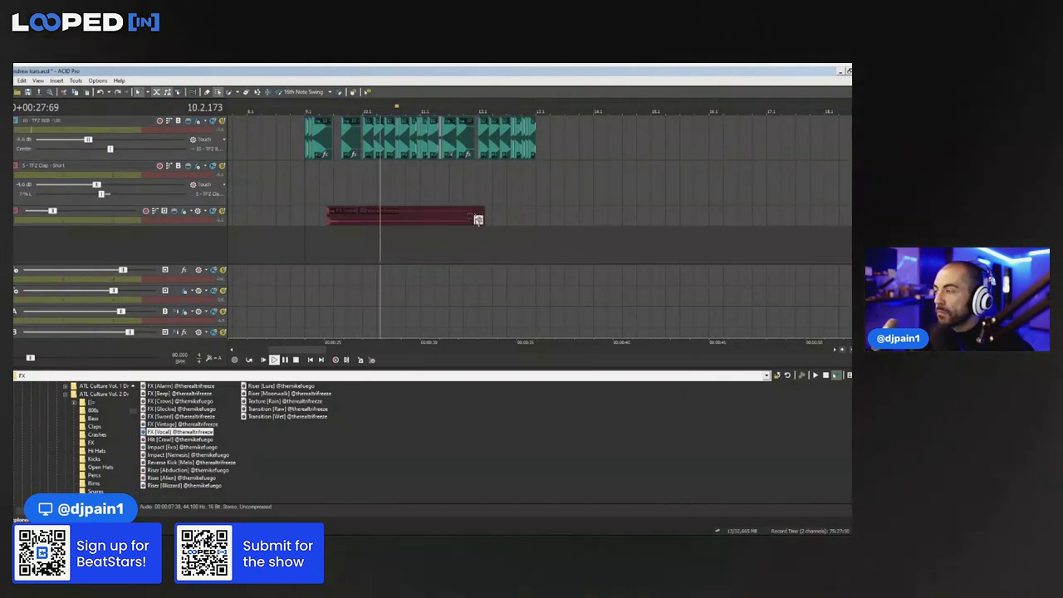
{"action": "scroll", "coordinate": [321, 189], "scroll_direction": "up", "scroll_amount": 3}
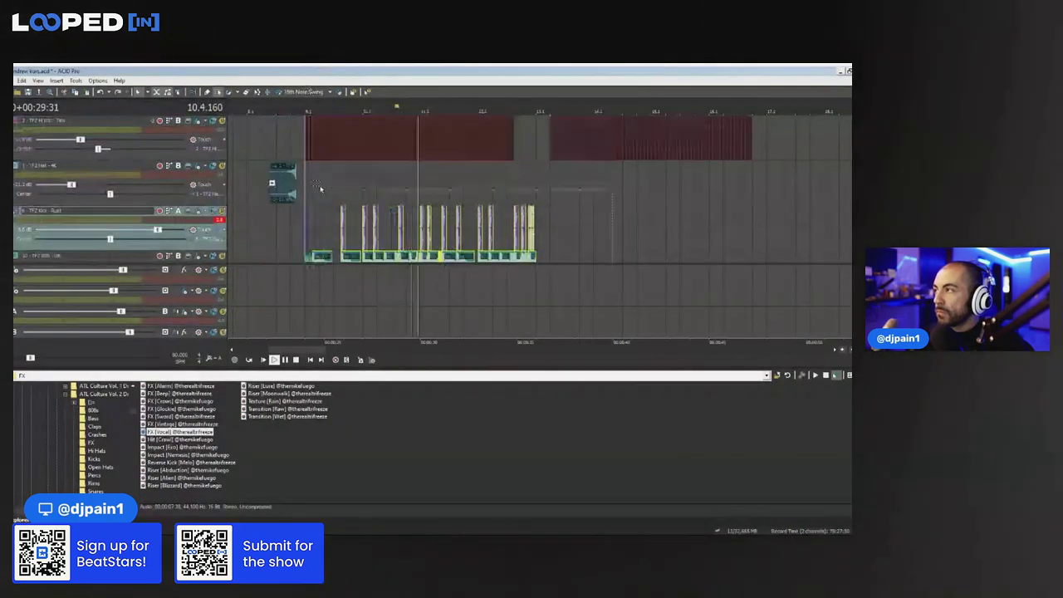
Duplicate the kick and 808 events, then paste three hi-hat events at 13.1 and audition them
{"action": "key", "text": "ctrl+v"}
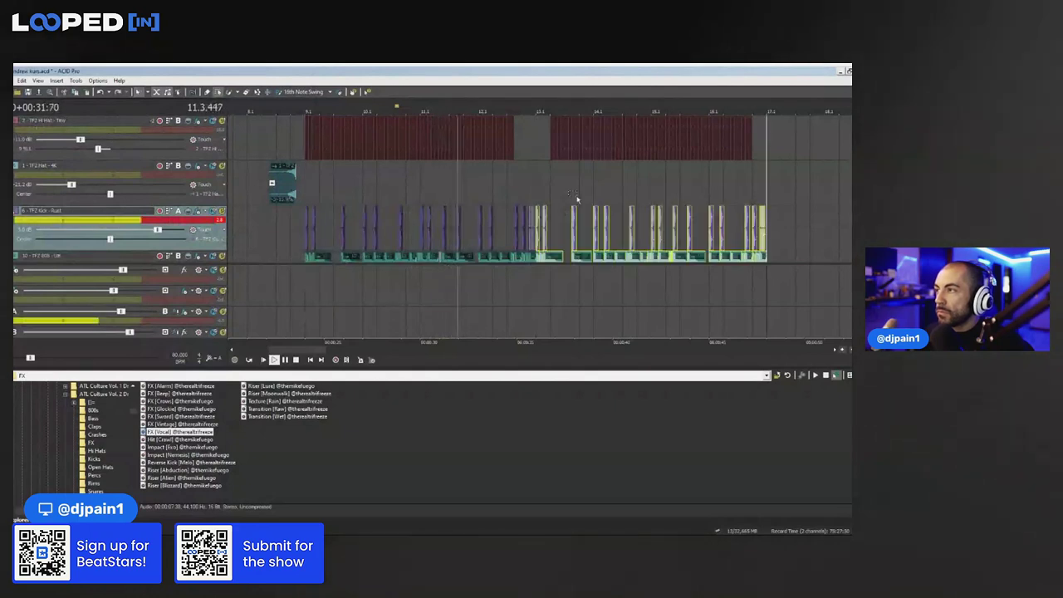
{"action": "left_click", "coordinate": [539, 173]}
{"action": "scroll", "coordinate": [563, 171], "scroll_direction": "up", "scroll_amount": 3}
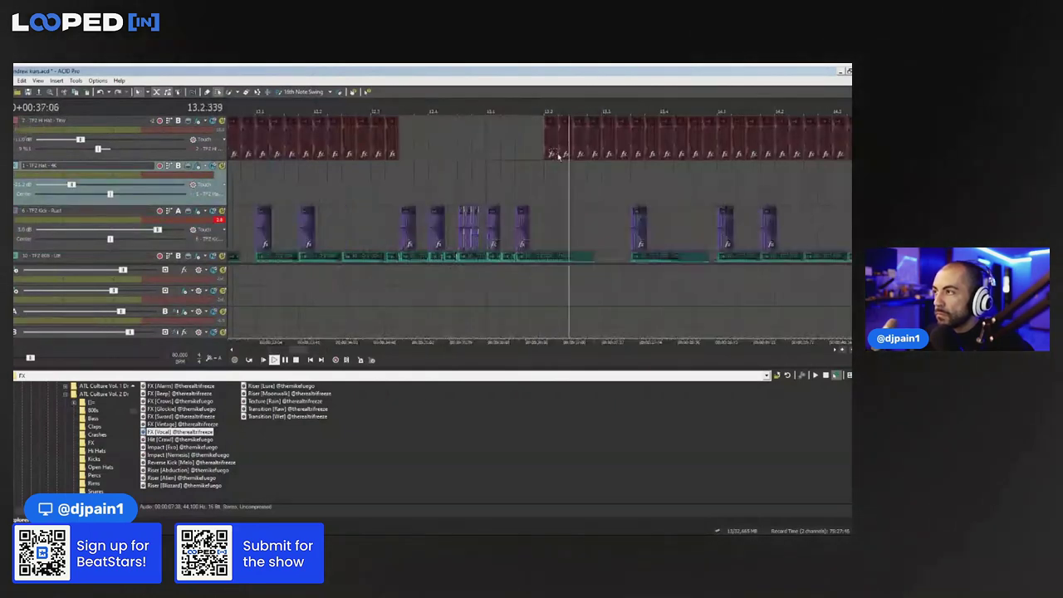
{"action": "left_click_drag", "start_coordinate": [554, 169], "coordinate": [612, 150]}
{"action": "left_click_drag", "start_coordinate": [490, 135], "coordinate": [584, 148]}
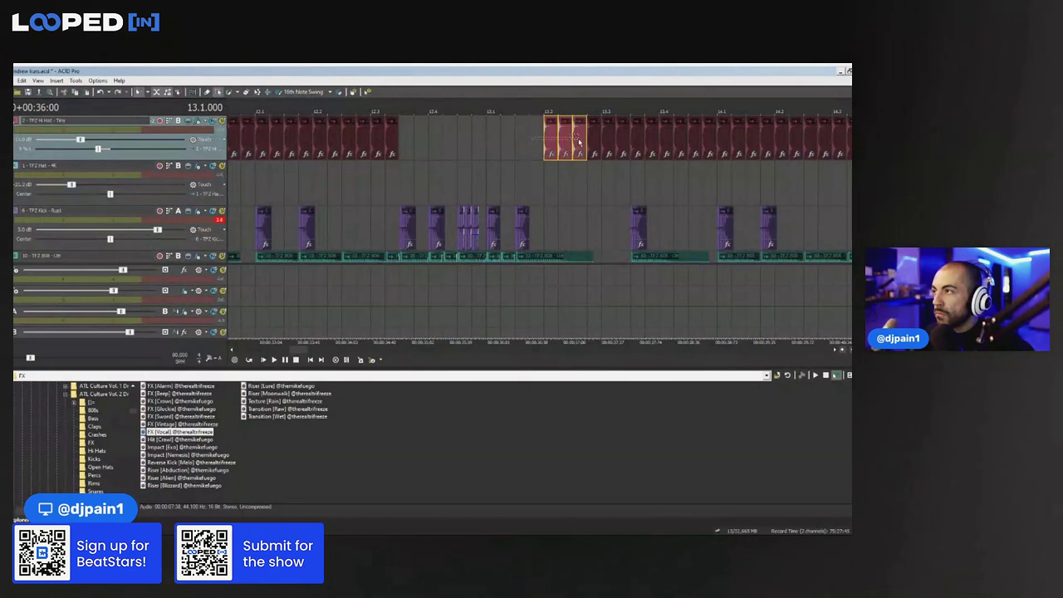
{"action": "left_click", "coordinate": [486, 141]}
{"action": "key", "text": "ctrl+v"}
{"action": "key", "text": "space"}
{"action": "scroll", "coordinate": [627, 161], "scroll_direction": "up", "scroll_amount": 3}
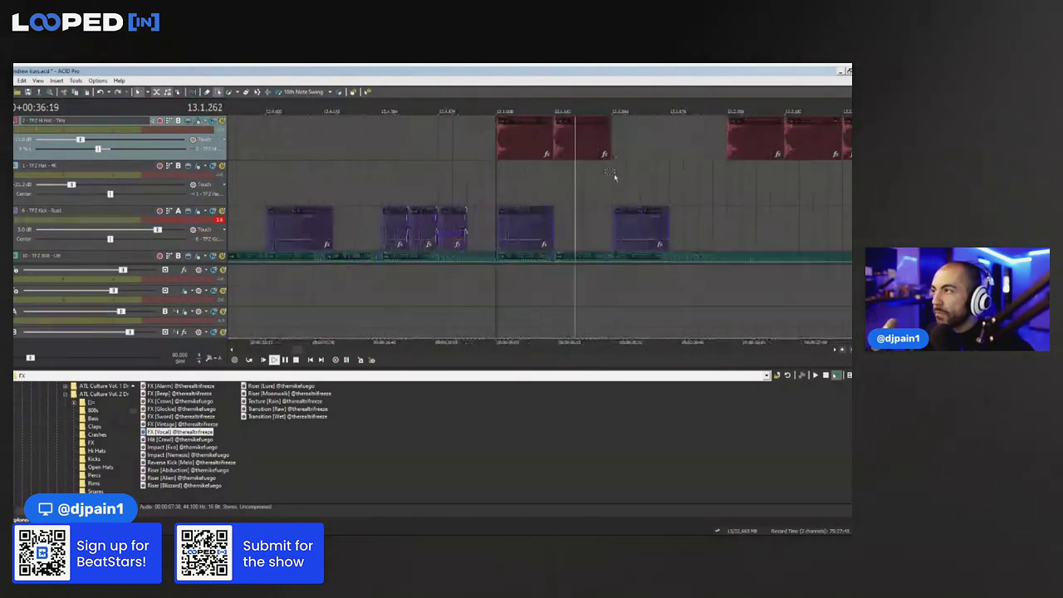
{"action": "key", "text": "space"}
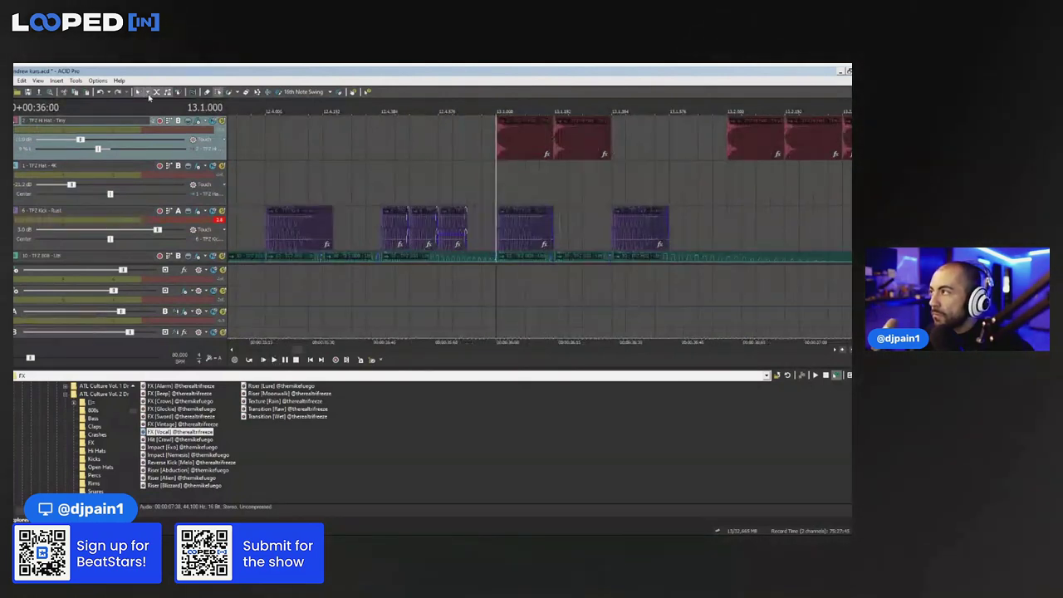
Paint short hi-hat hits across bar 13, save the project, and show the hi-hat volume envelope
{"action": "left_click", "coordinate": [230, 93]}
{"action": "left_click_drag", "start_coordinate": [642, 143], "coordinate": [540, 148]}
{"action": "key", "text": "space"}
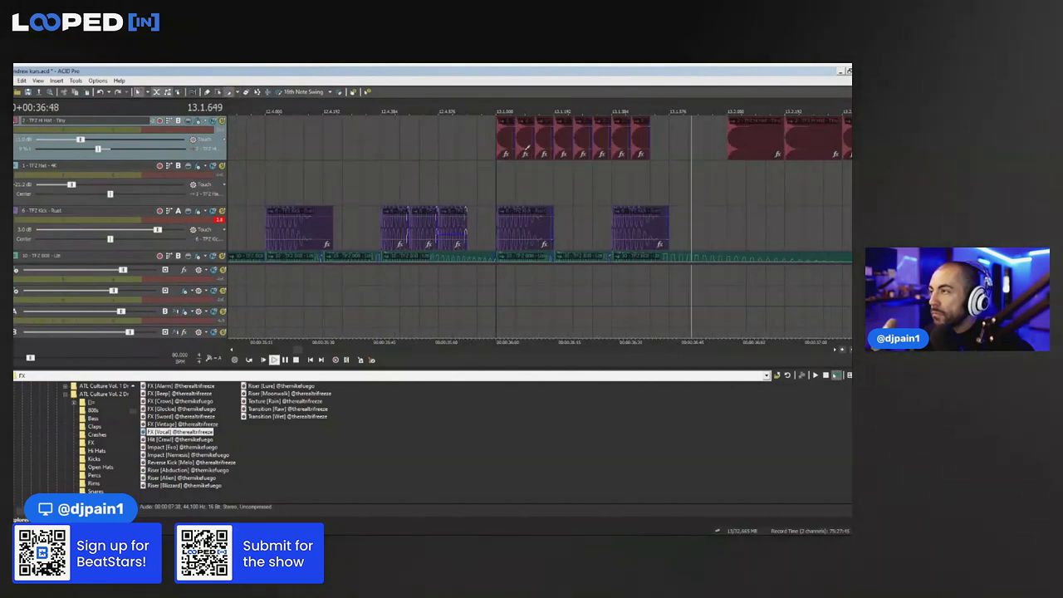
{"action": "left_click", "coordinate": [194, 92]}
{"action": "key", "text": "space"}
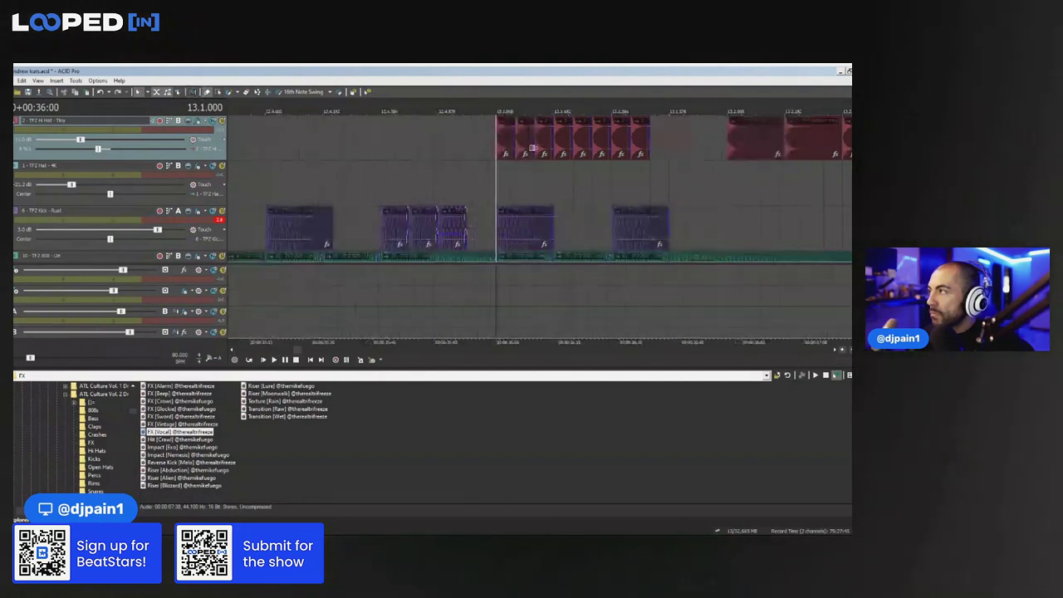
{"action": "key", "text": "ctrl+s"}
{"action": "key", "text": "v"}
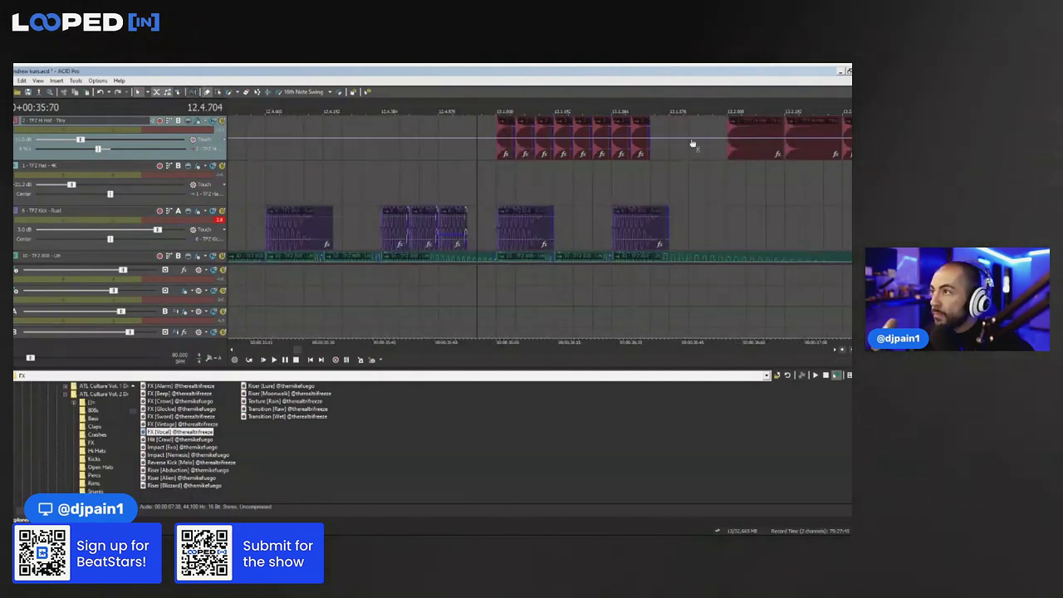
Add a hi-hat volume envelope point dipped at bar 13.1 and lengthen the hi-hat event to loop further
{"action": "double_click", "coordinate": [495, 140]}
{"action": "left_click_drag", "start_coordinate": [496, 141], "coordinate": [495, 159]}
{"action": "key", "text": "space"}
{"action": "key", "text": "space"}
{"action": "key", "text": "space"}
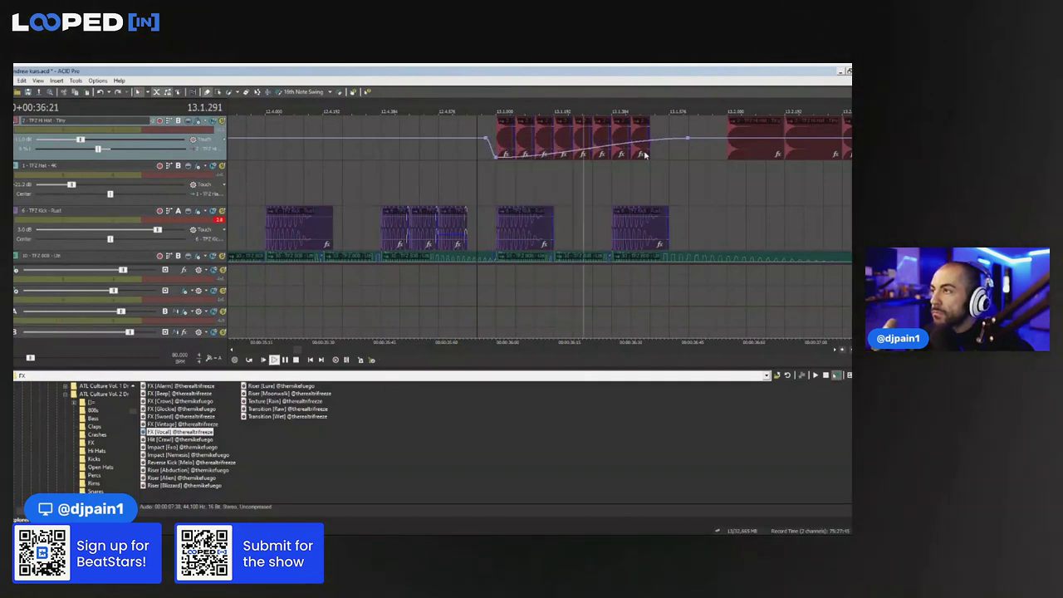
{"action": "left_click_drag", "start_coordinate": [649, 155], "coordinate": [688, 154]}
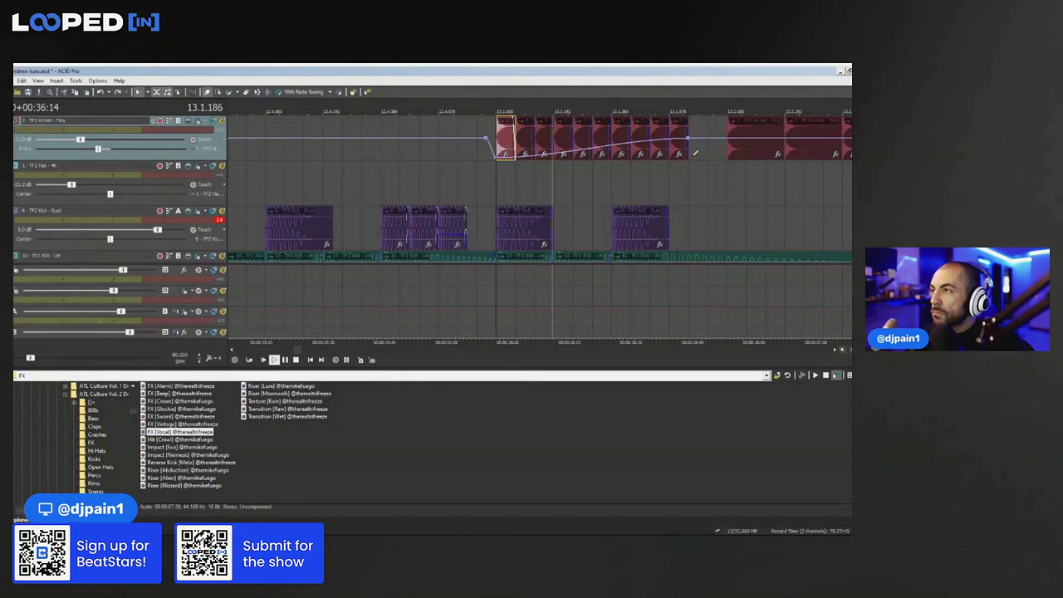
{"action": "key", "text": "space"}
{"action": "scroll", "coordinate": [577, 150], "scroll_direction": "down", "scroll_amount": 4}
{"action": "scroll", "coordinate": [572, 159], "scroll_direction": "up", "scroll_amount": 5}
{"action": "key", "text": "space"}
{"action": "key", "text": "space"}
{"action": "scroll", "coordinate": [570, 159], "scroll_direction": "down", "scroll_amount": 5}
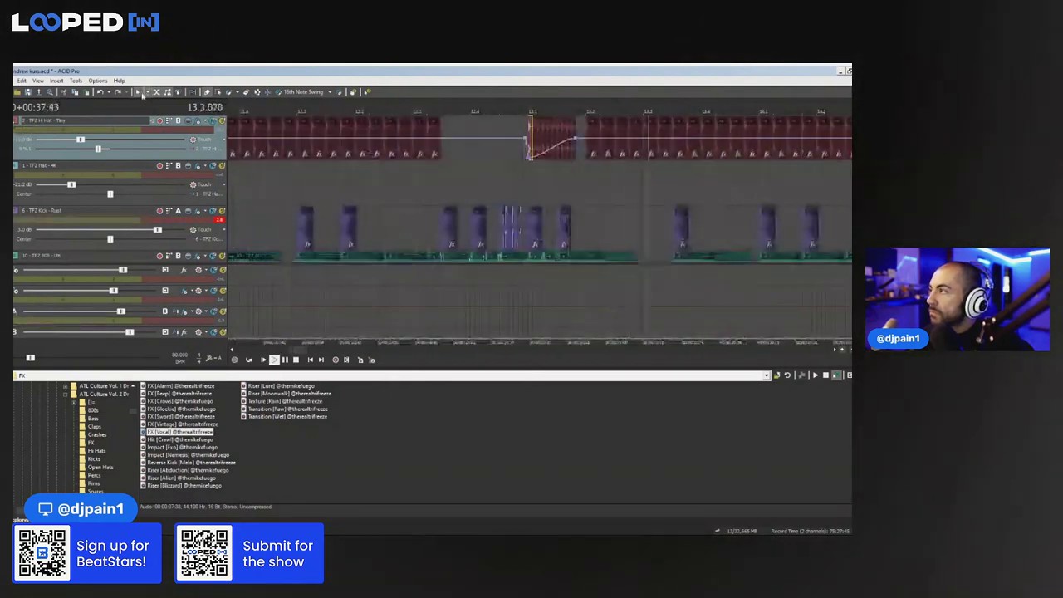
Select the last two hi-hat events at bar 13 and play back the volume dip
{"action": "left_click", "coordinate": [219, 92]}
{"action": "key", "text": "space"}
{"action": "scroll", "coordinate": [614, 169], "scroll_direction": "up", "scroll_amount": 2}
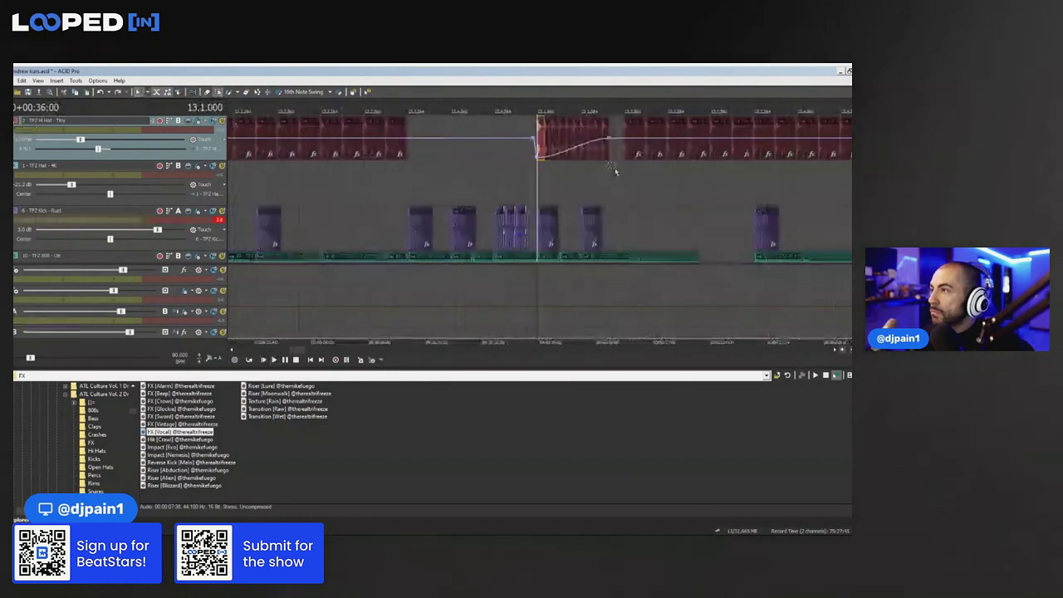
{"action": "left_click", "coordinate": [585, 158]}
{"action": "scroll", "coordinate": [631, 171], "scroll_direction": "up", "scroll_amount": 2}
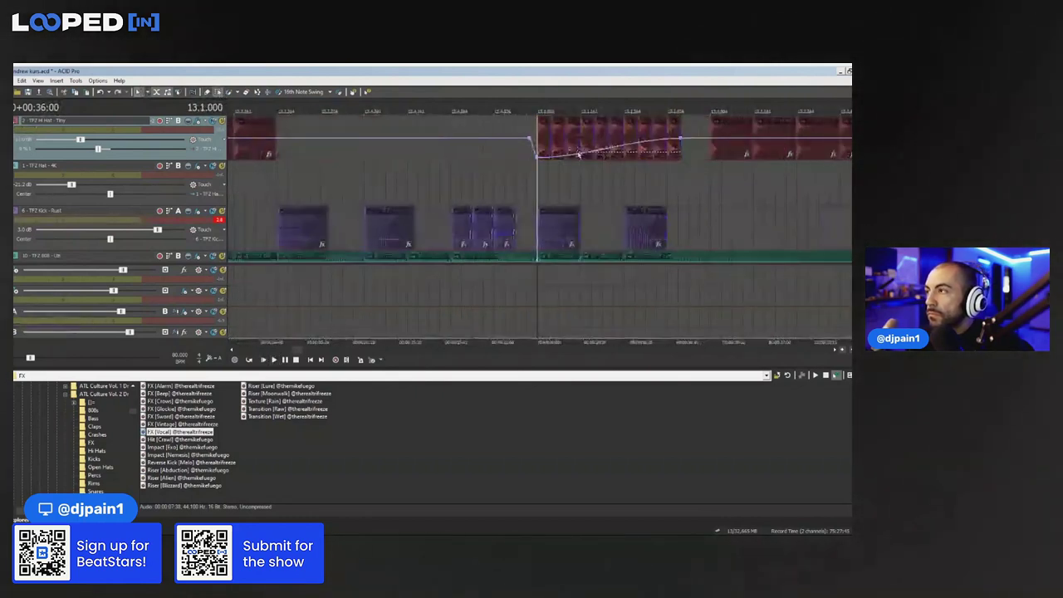
{"action": "mouse_move", "coordinate": [667, 172]}
{"action": "left_mouse_down"}
{"action": "mouse_move", "coordinate": [604, 154]}
{"action": "mouse_move", "coordinate": [656, 156]}
{"action": "left_mouse_up"}
{"action": "key", "text": "space"}
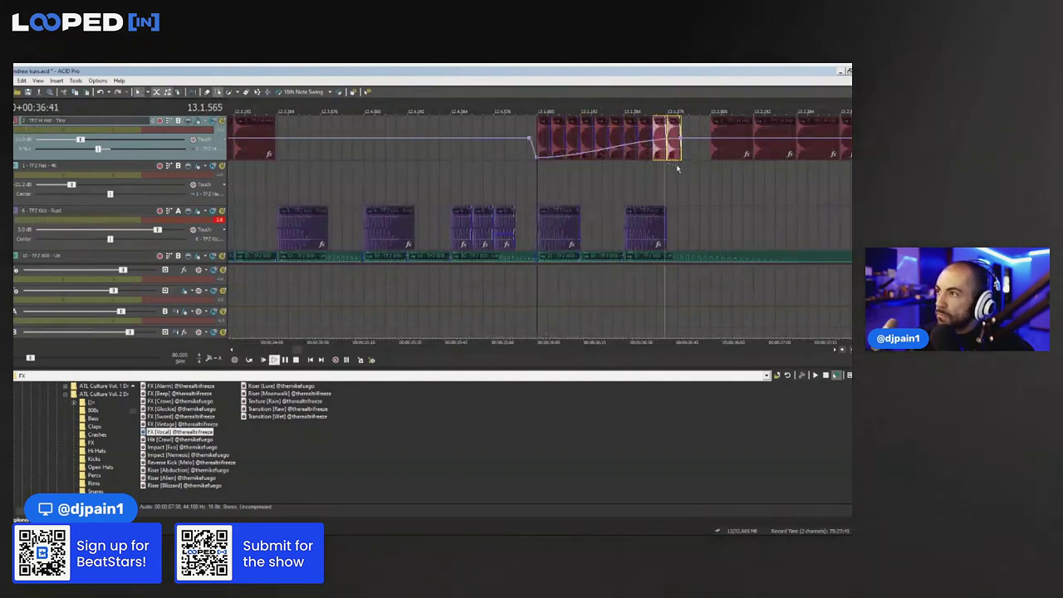
{"action": "scroll", "coordinate": [612, 155], "scroll_direction": "down", "scroll_amount": 7}
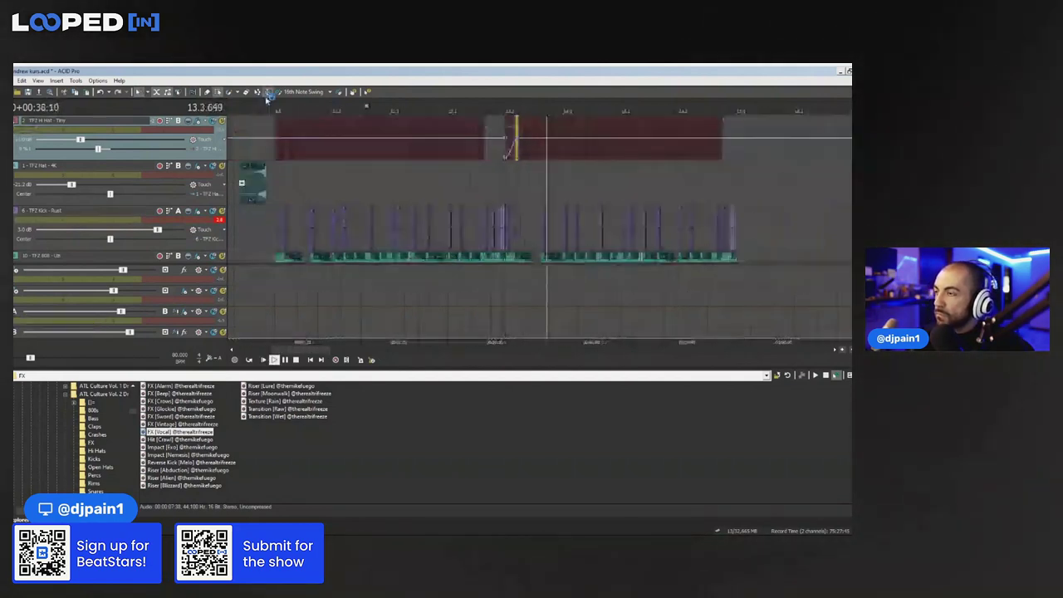
{"action": "left_click", "coordinate": [266, 171]}
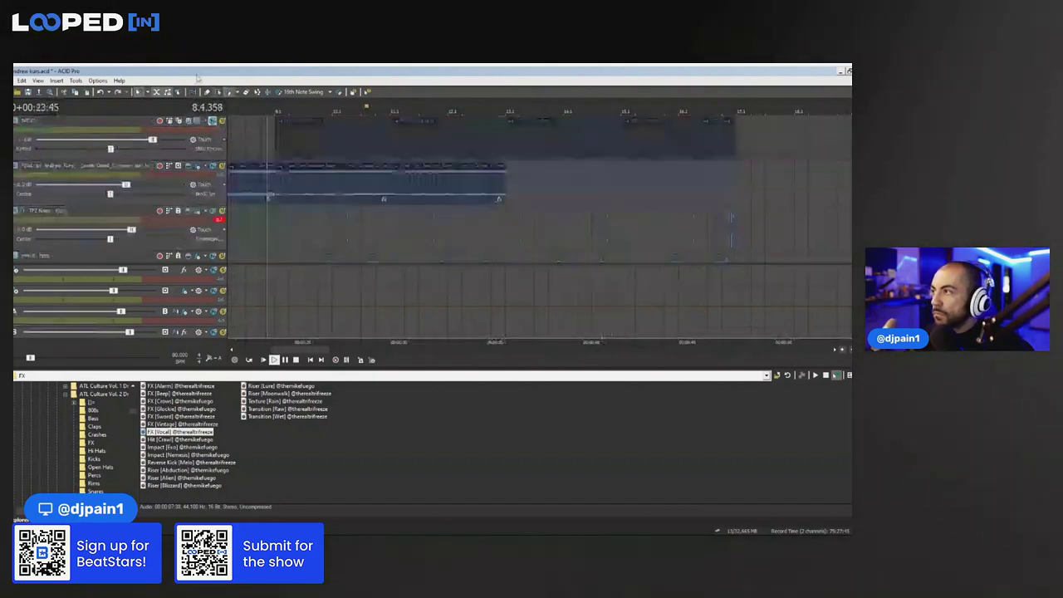
Paste the synth loop at bar 17 and stretch the event far to the right
{"action": "left_click", "coordinate": [501, 192]}
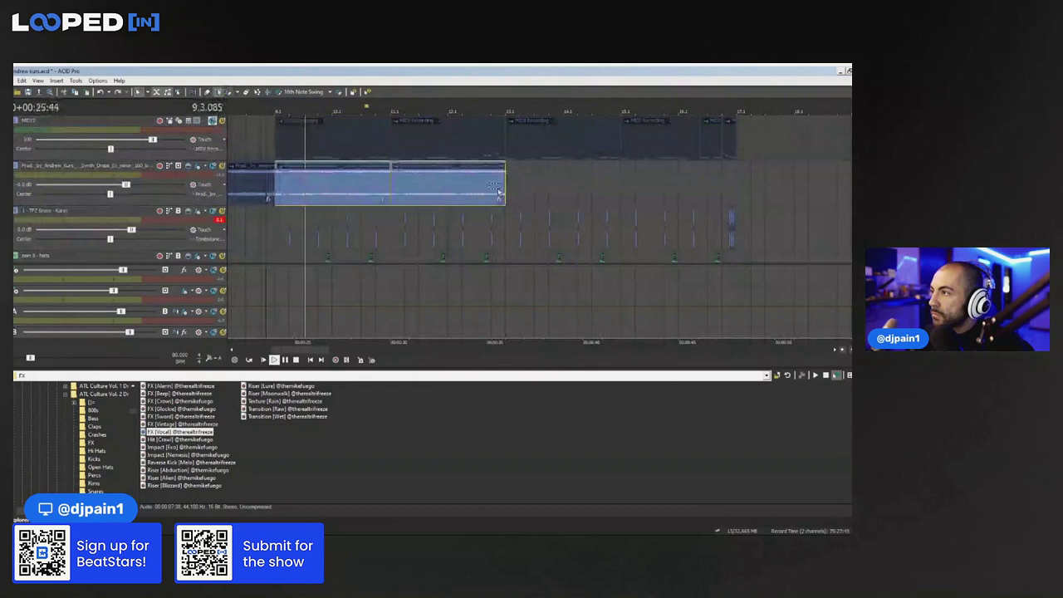
{"action": "left_click", "coordinate": [510, 185]}
{"action": "key", "text": "ctrl+v"}
{"action": "key", "text": "ctrl+v"}
{"action": "scroll", "coordinate": [510, 186], "scroll_direction": "down", "scroll_amount": 2}
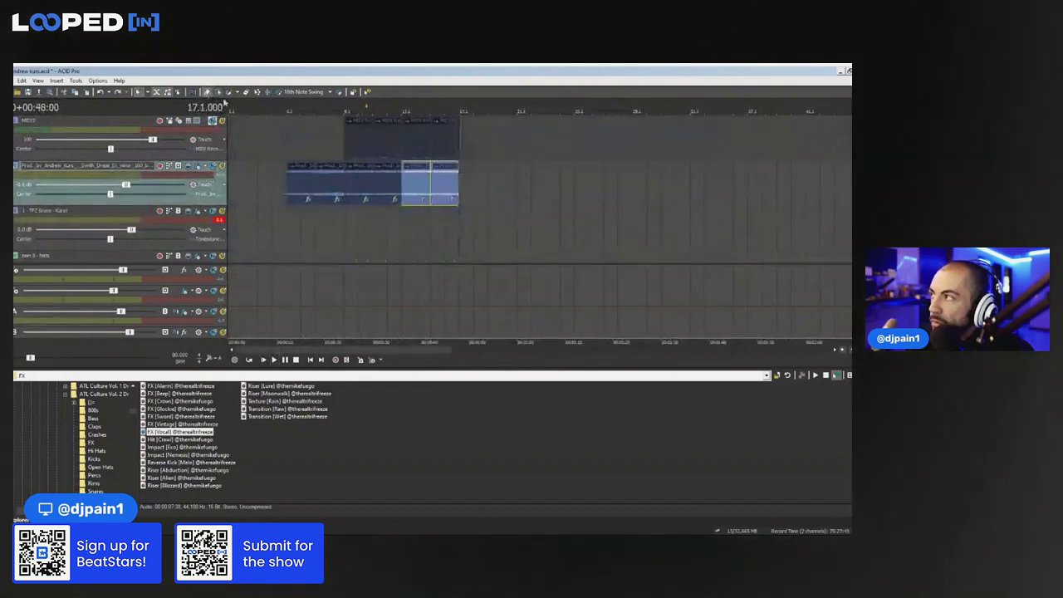
{"action": "left_click_drag", "start_coordinate": [458, 180], "coordinate": [834, 184]}
Audition the stretched synth event from various points between bars 9 and 37
{"action": "left_click", "coordinate": [466, 198]}
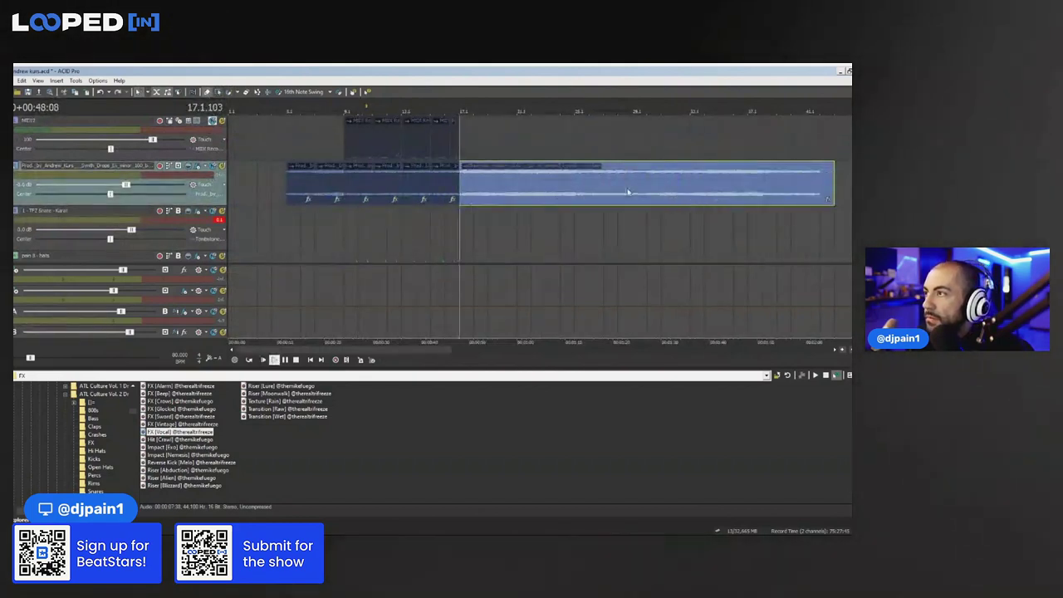
{"action": "left_click", "coordinate": [611, 202]}
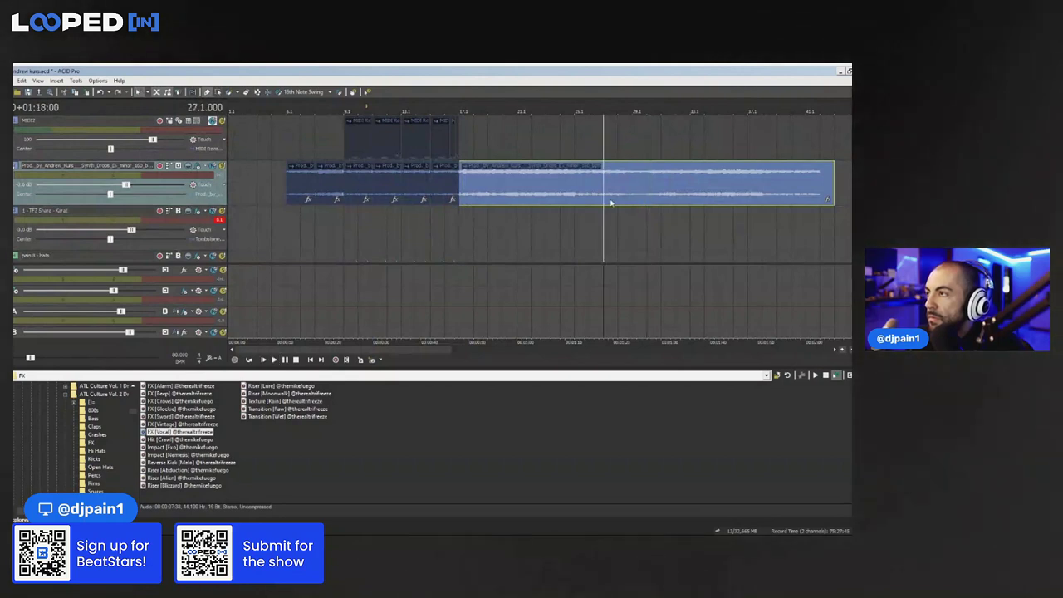
{"action": "left_click", "coordinate": [753, 176]}
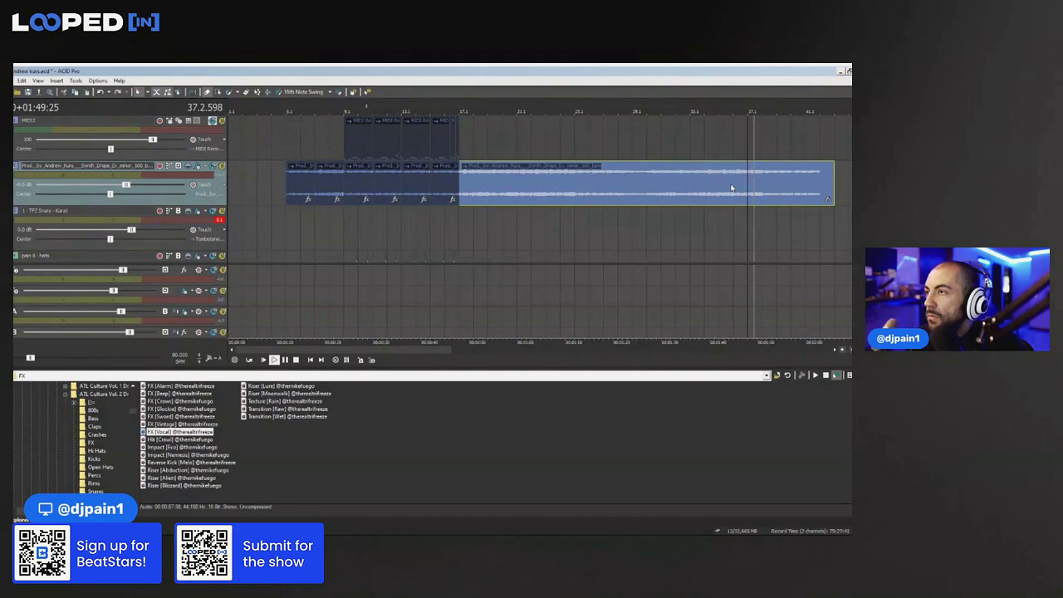
{"action": "left_click", "coordinate": [685, 194]}
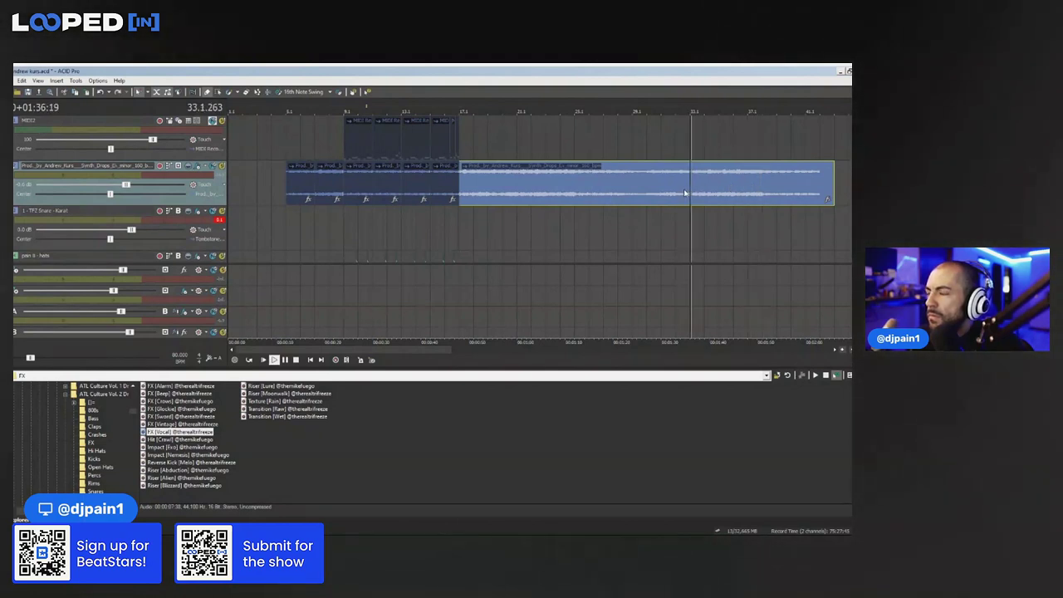
{"action": "left_click", "coordinate": [644, 197]}
{"action": "left_click", "coordinate": [347, 197]}
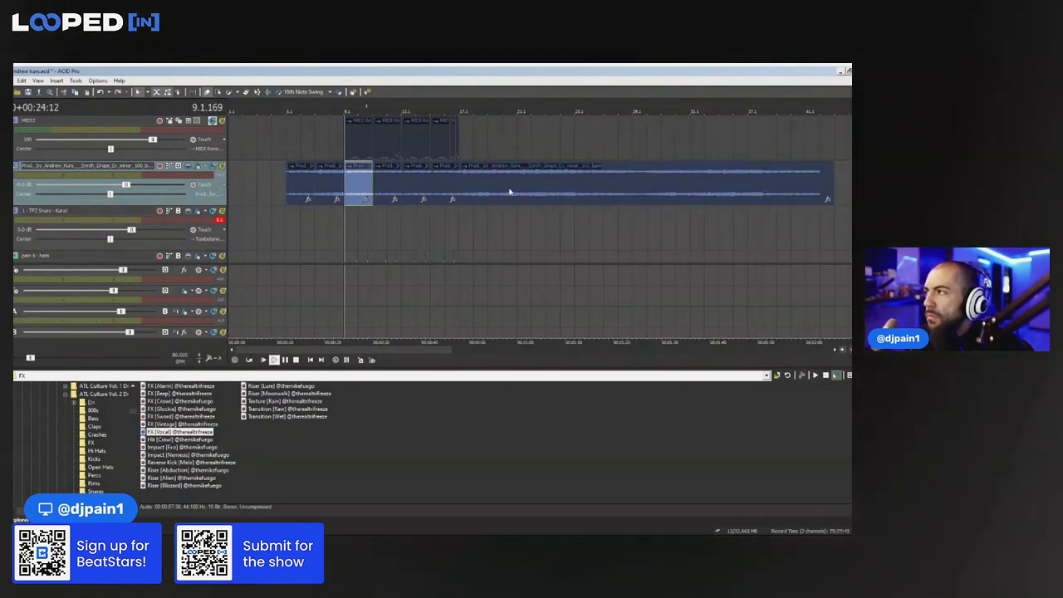
{"action": "left_click", "coordinate": [518, 196]}
{"action": "left_click", "coordinate": [604, 196]}
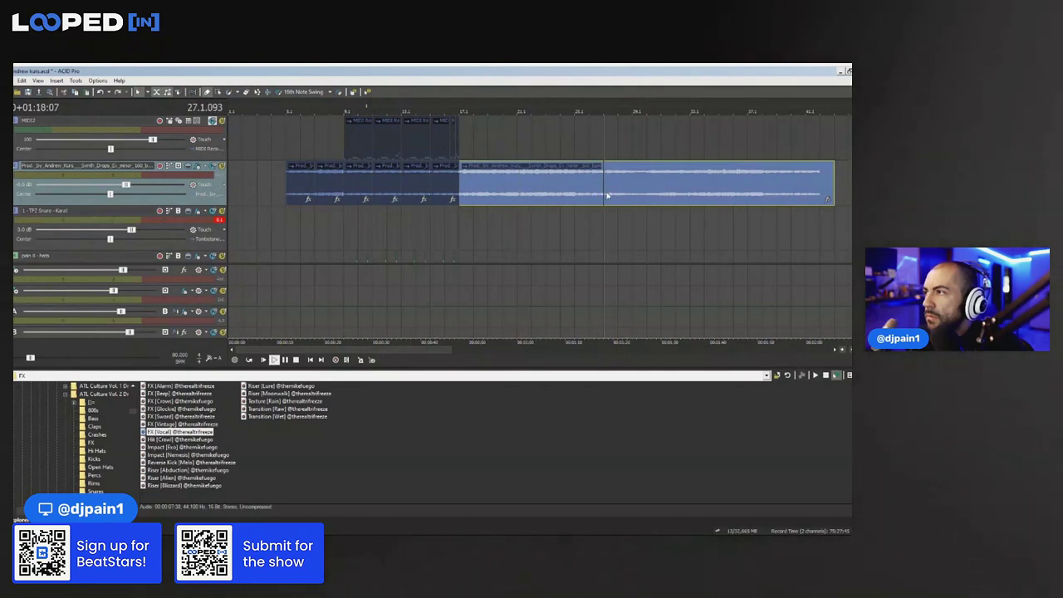
Split the synth event at bar 33 and delete the section between bars 17 and 33
{"action": "left_click", "coordinate": [645, 195]}
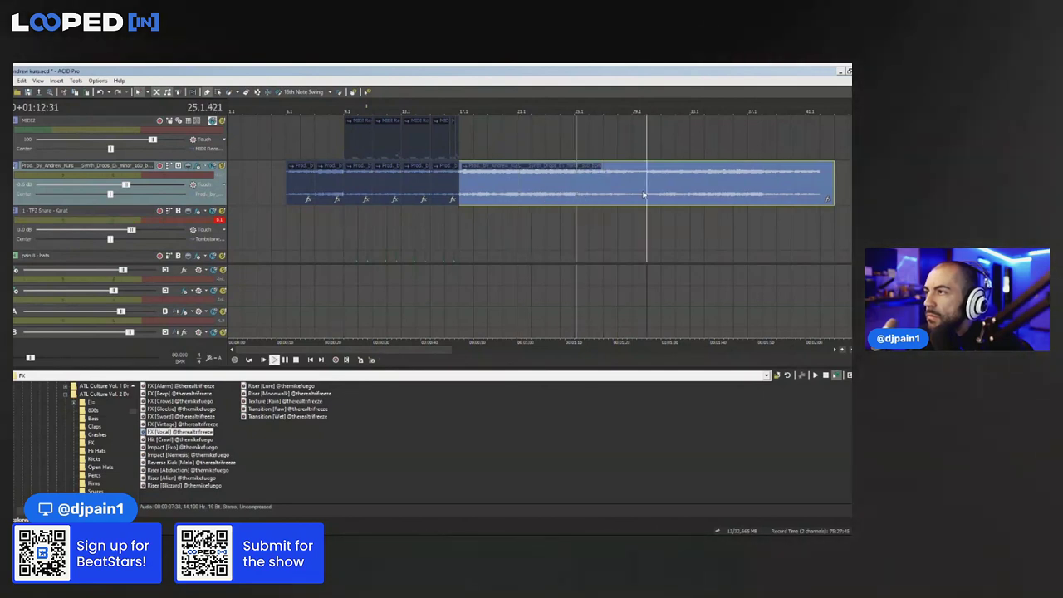
{"action": "left_click", "coordinate": [686, 190]}
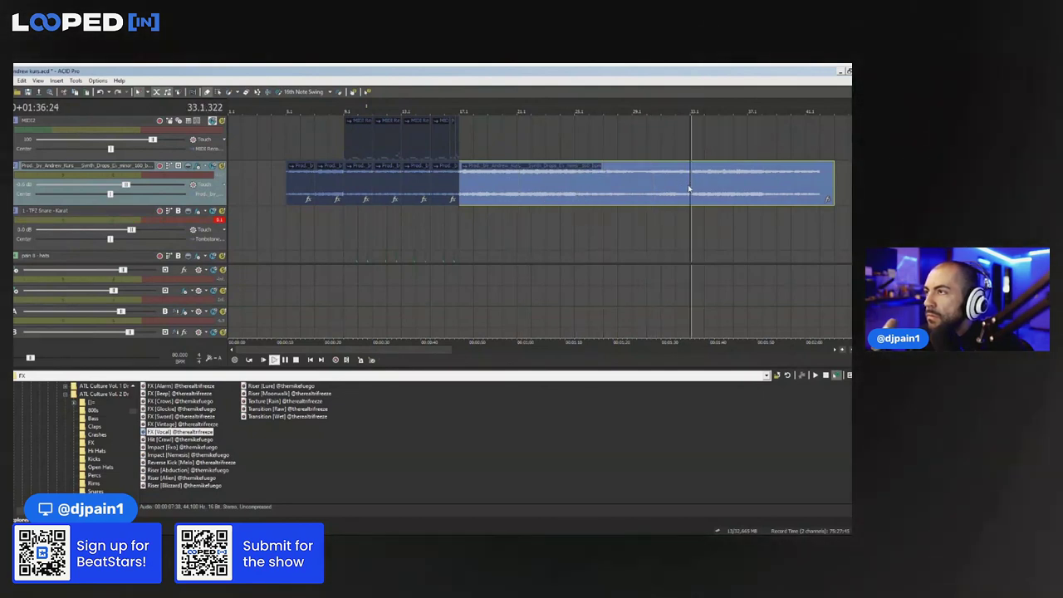
{"action": "key", "text": "s"}
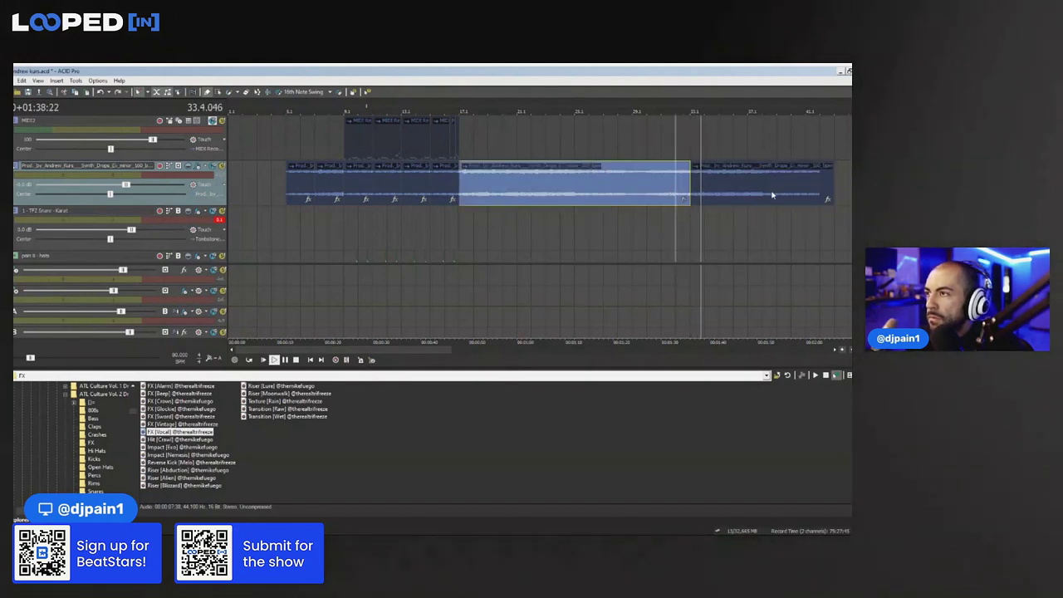
{"action": "key", "text": "Delete"}
{"action": "left_click", "coordinate": [772, 196]}
Shorten the synth piece after bar 33 to end near bar 37, then return to the selection tool
{"action": "left_click_drag", "start_coordinate": [830, 186], "coordinate": [764, 192]}
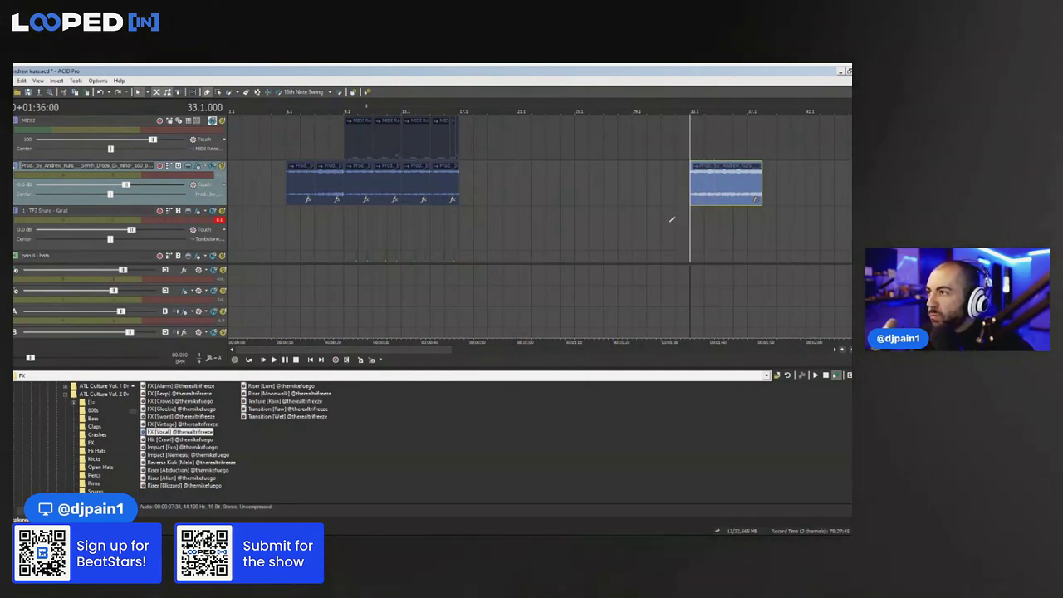
{"action": "double_click", "coordinate": [406, 192]}
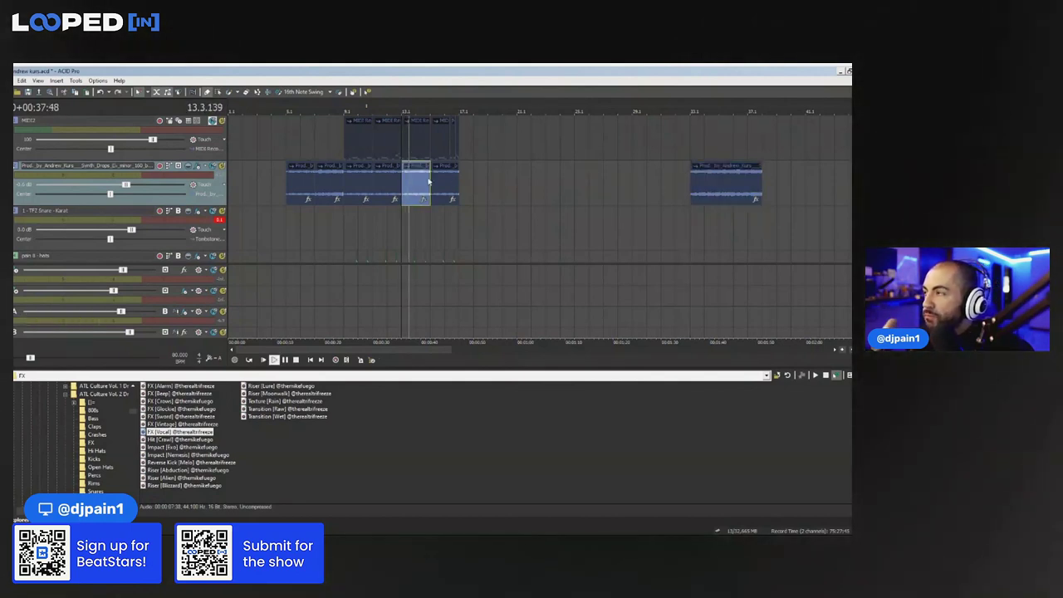
{"action": "key", "text": "space"}
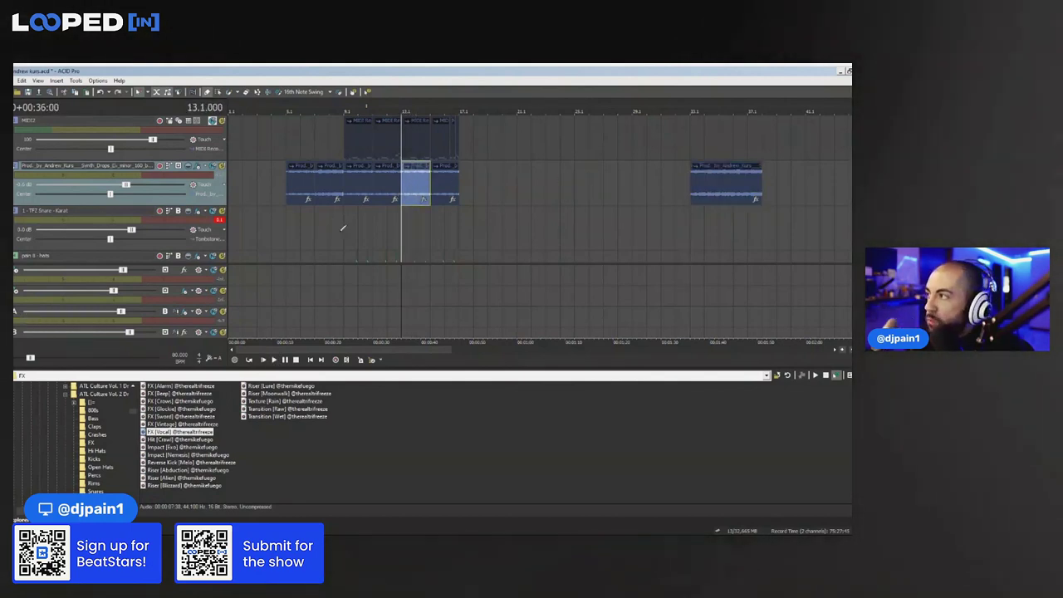
{"action": "left_click", "coordinate": [344, 230]}
{"action": "left_click", "coordinate": [218, 91]}
{"action": "scroll", "coordinate": [797, 129], "scroll_direction": "up", "scroll_amount": 1}
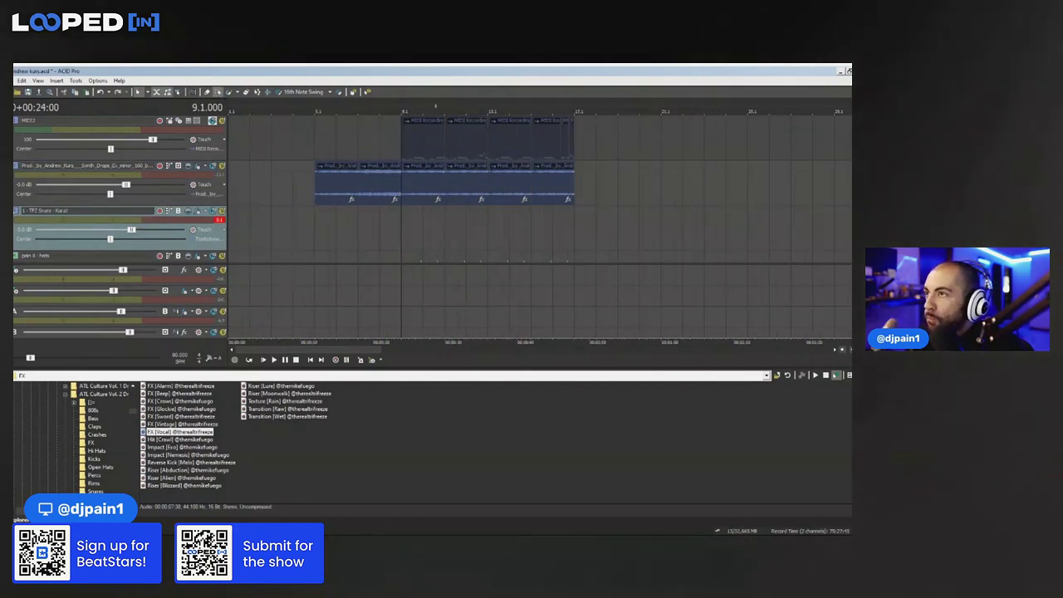
{"action": "scroll", "coordinate": [394, 256], "scroll_direction": "down", "scroll_amount": 2}
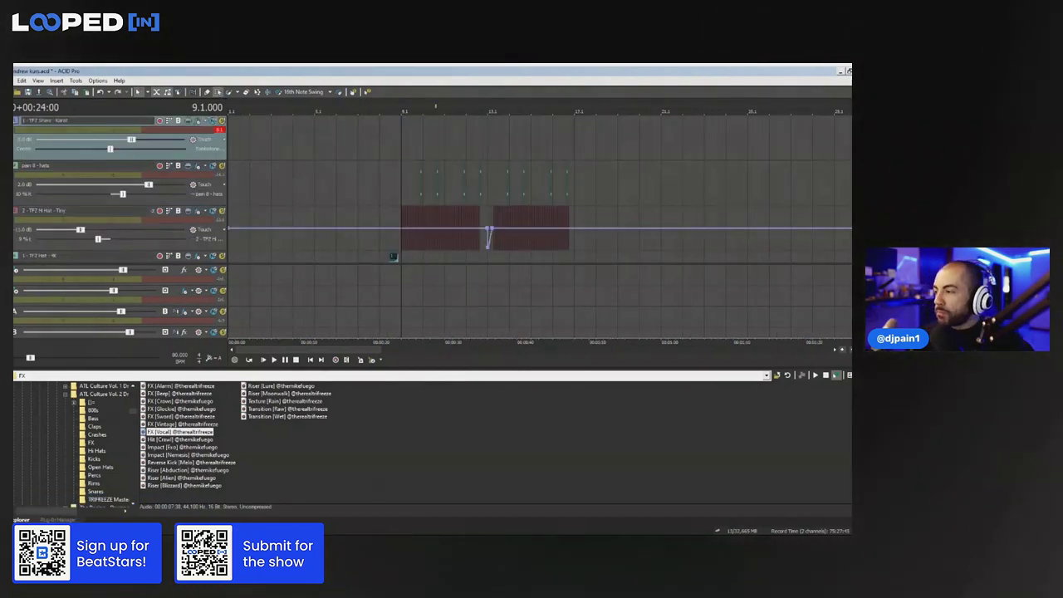
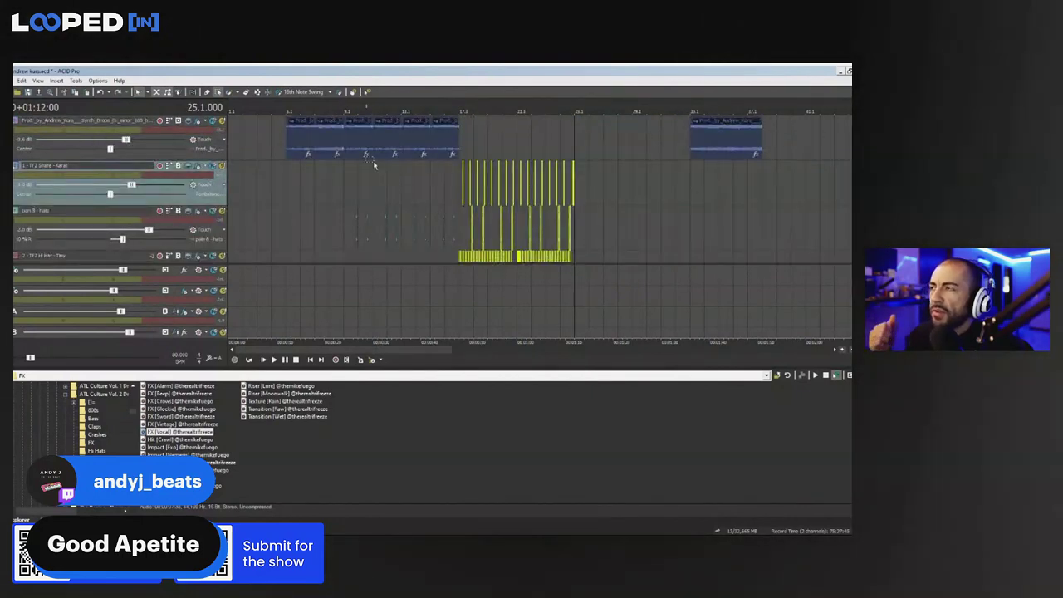
Select the last two synth loop events and set the insertion point at bar 17
{"action": "left_click_drag", "start_coordinate": [462, 135], "coordinate": [415, 137]}
{"action": "left_click", "coordinate": [459, 134]}
{"action": "scroll", "coordinate": [491, 131], "scroll_direction": "up", "scroll_amount": 2}
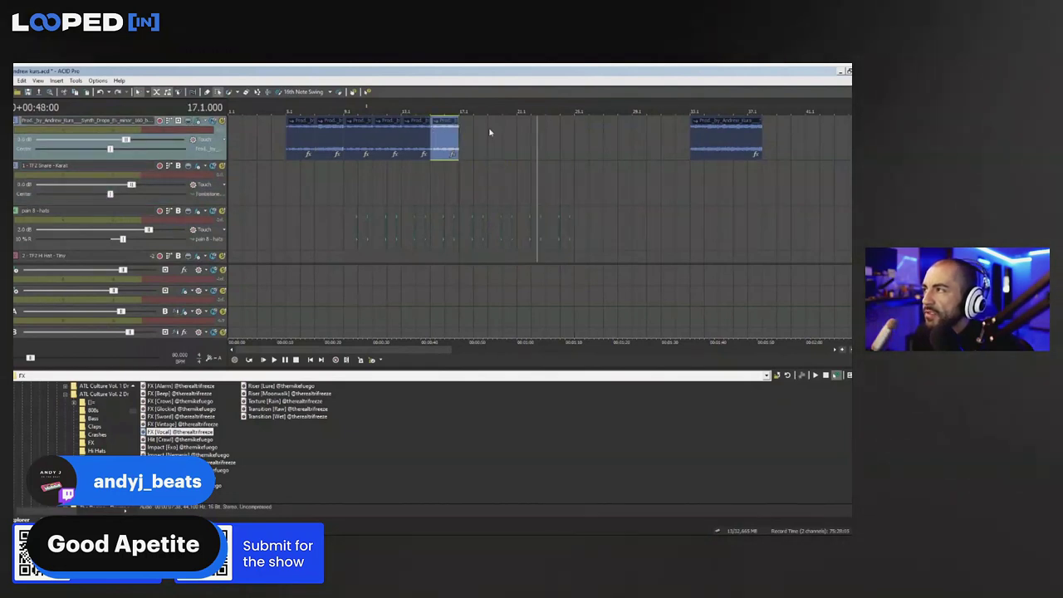
Paste the two copied synth events to extend the loop through bar 25
{"action": "key", "text": "ctrl+v"}
{"action": "key", "text": "ctrl+v"}
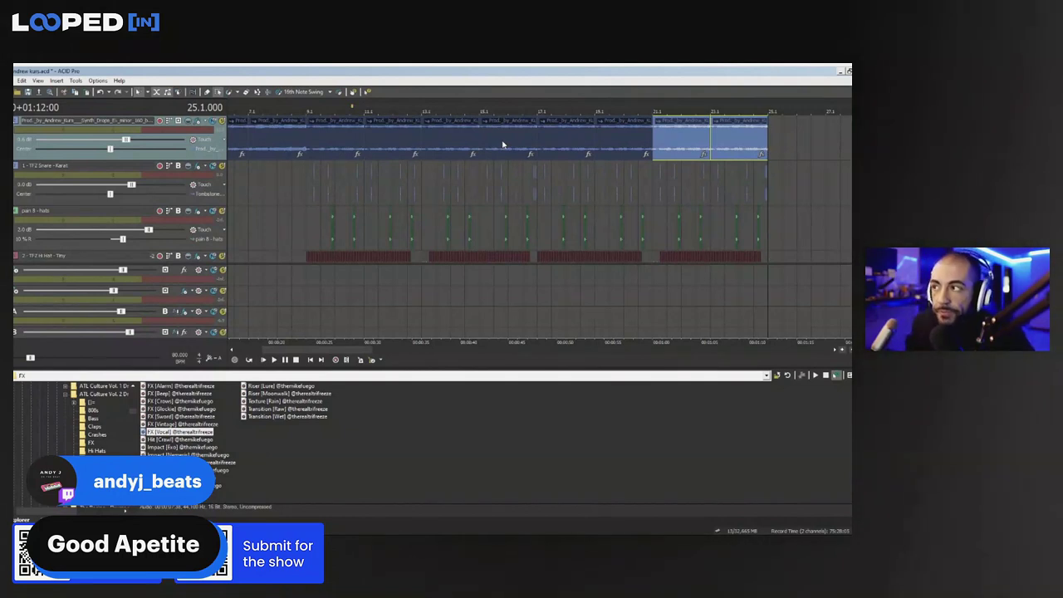
{"action": "left_click", "coordinate": [548, 139]}
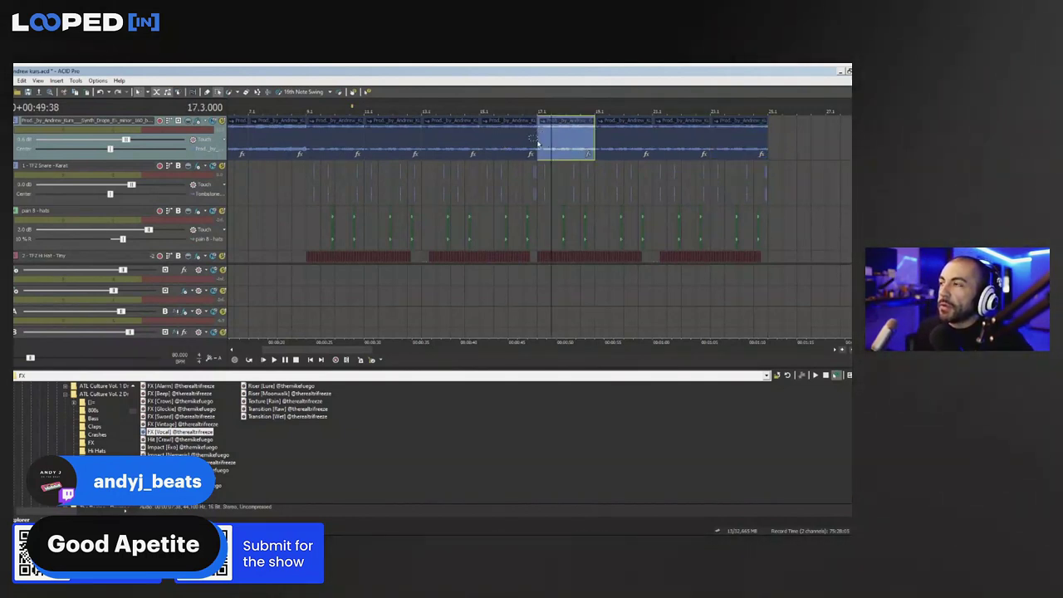
{"action": "left_click", "coordinate": [519, 148]}
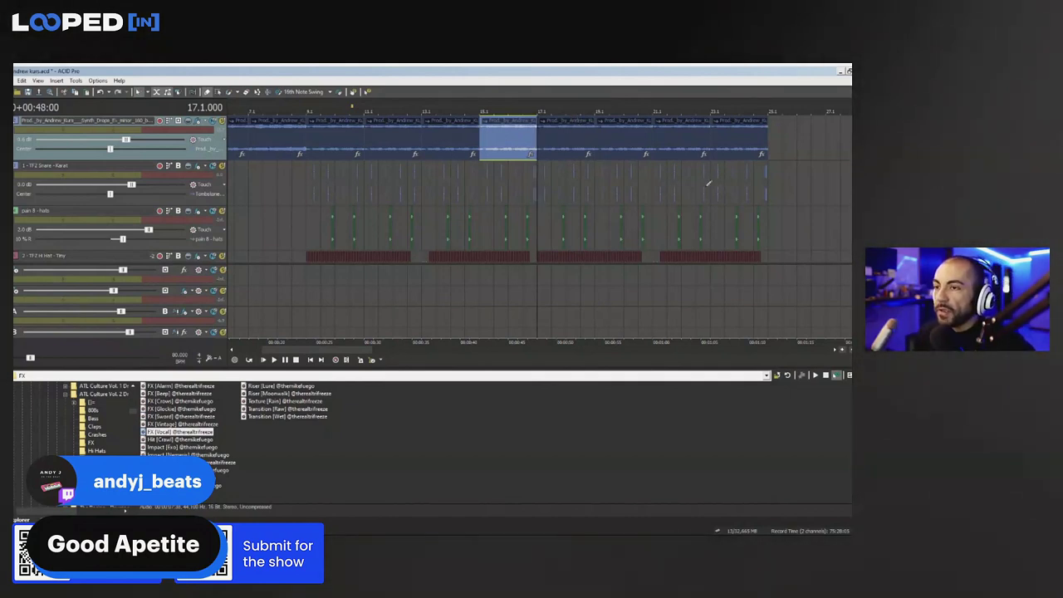
{"action": "scroll", "coordinate": [757, 156], "scroll_direction": "up", "scroll_amount": 1}
{"action": "scroll", "coordinate": [653, 177], "scroll_direction": "down", "scroll_amount": 2}
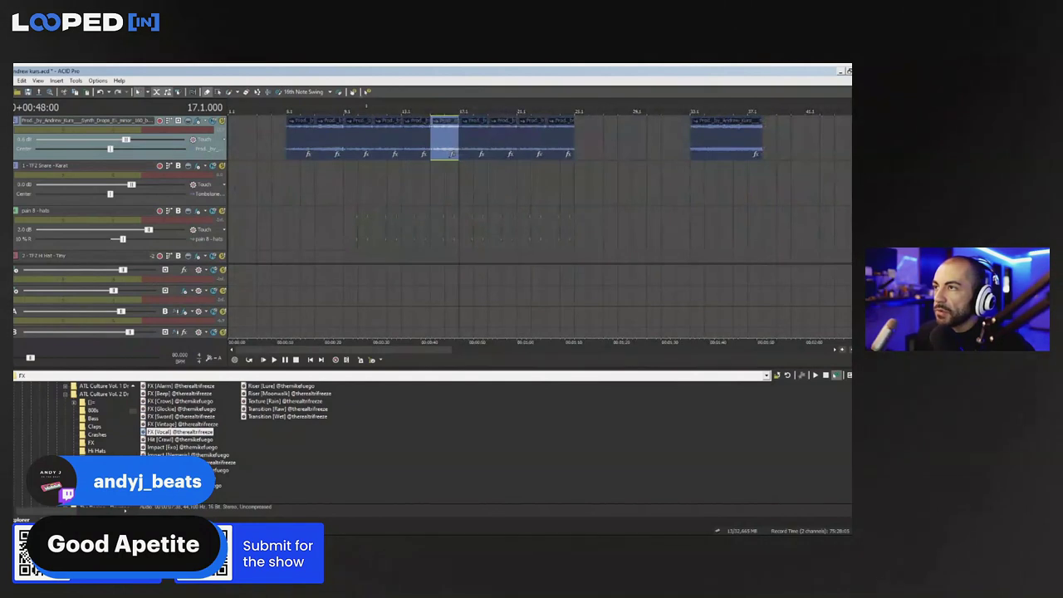
{"action": "scroll", "coordinate": [723, 146], "scroll_direction": "down", "scroll_amount": 3}
{"action": "scroll", "coordinate": [723, 146], "scroll_direction": "up", "scroll_amount": 3}
{"action": "scroll", "coordinate": [722, 146], "scroll_direction": "up", "scroll_amount": 2}
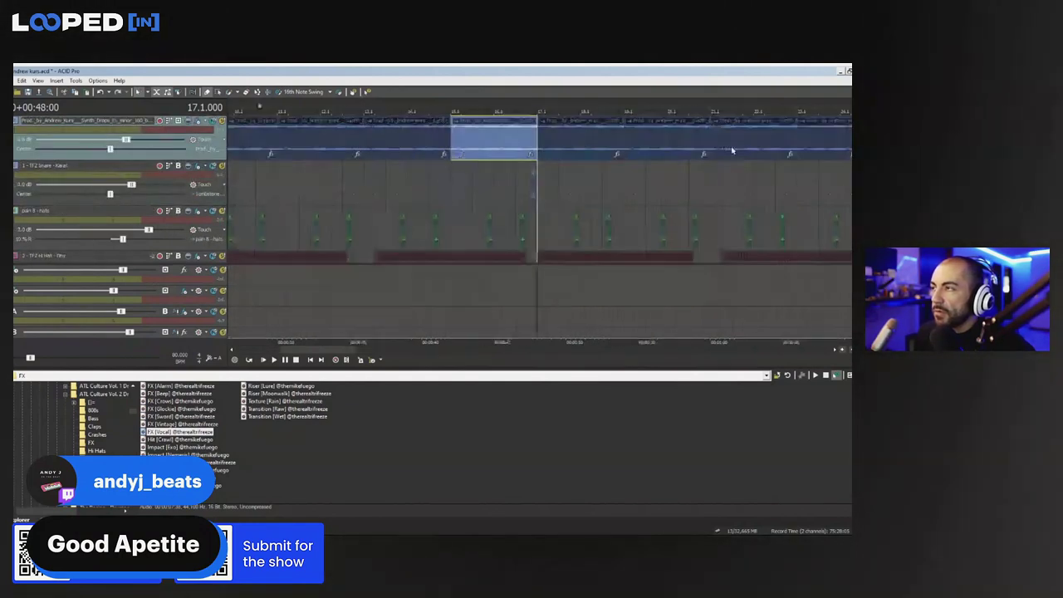
Chop the bar 17 synth event with S splits during playback
{"action": "key", "text": "space"}
{"action": "left_click", "coordinate": [559, 139]}
{"action": "key", "text": "s"}
{"action": "scroll", "coordinate": [580, 139], "scroll_direction": "up", "scroll_amount": 2}
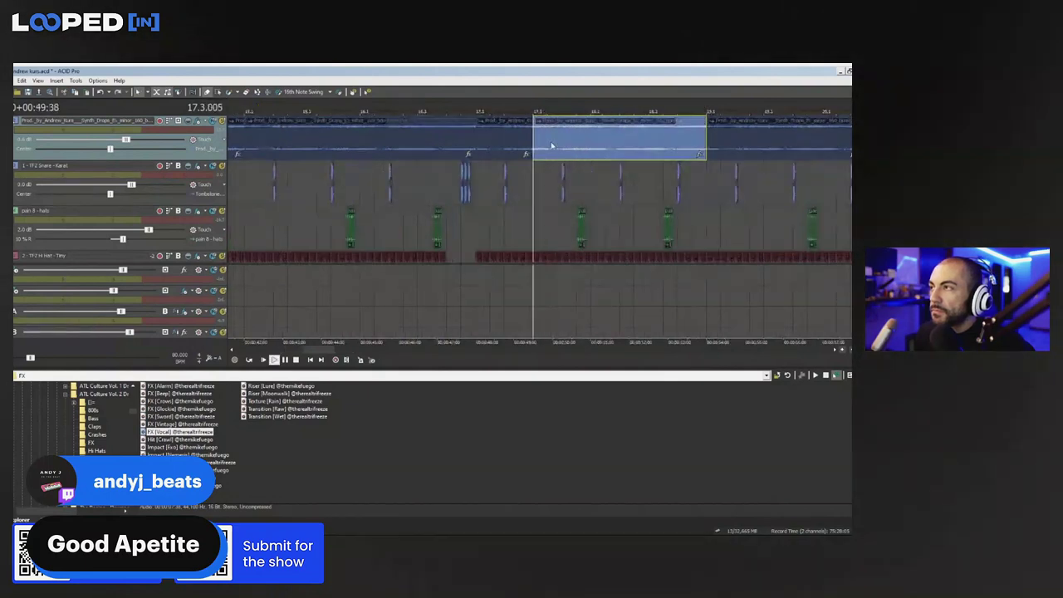
{"action": "key", "text": "s"}
{"action": "left_click", "coordinate": [593, 139]}
{"action": "key", "text": "s"}
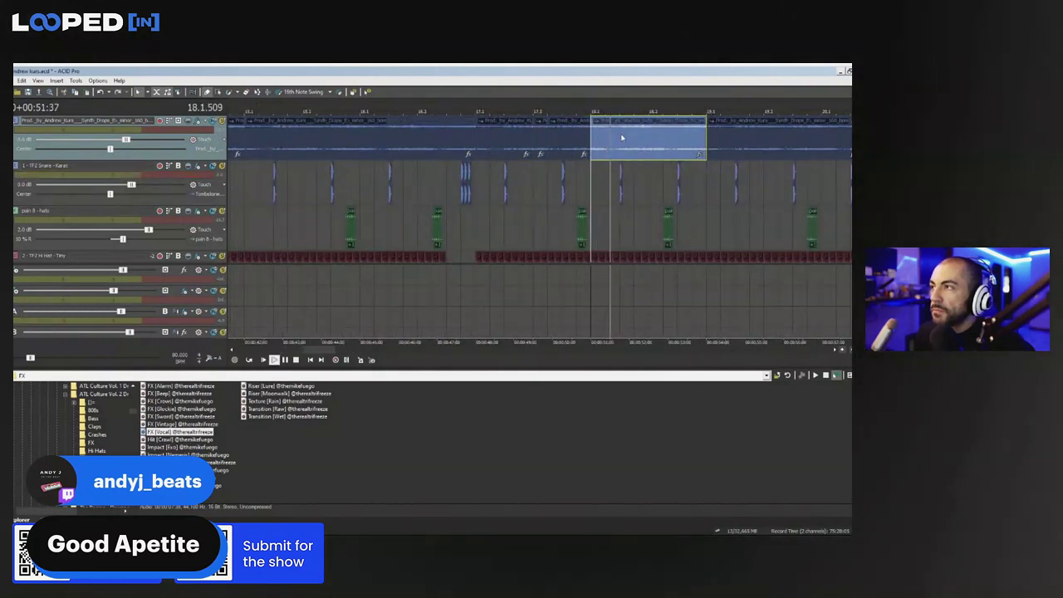
{"action": "key", "text": "space"}
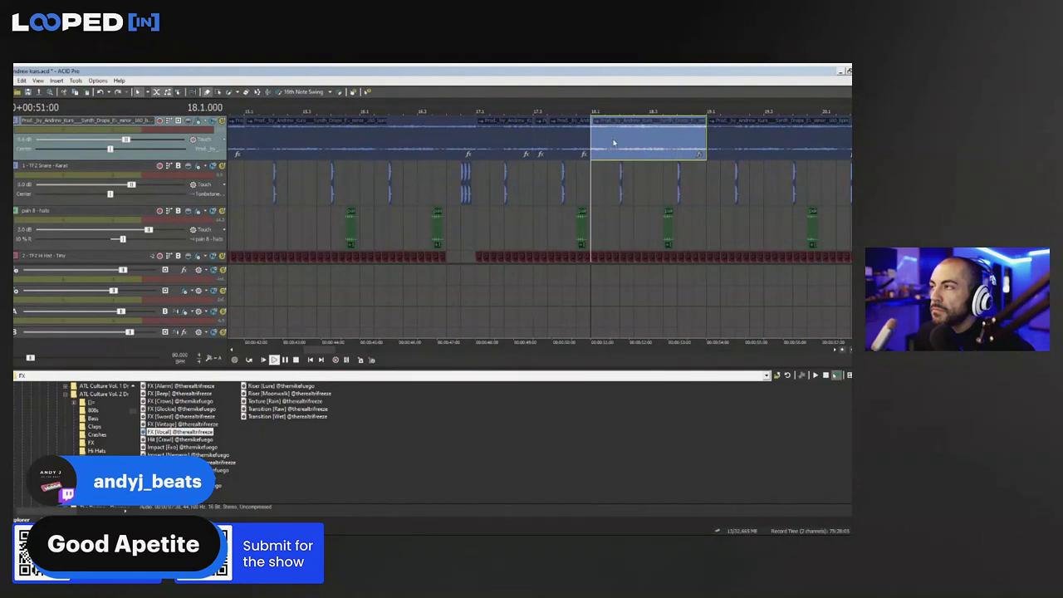
{"action": "key", "text": "space"}
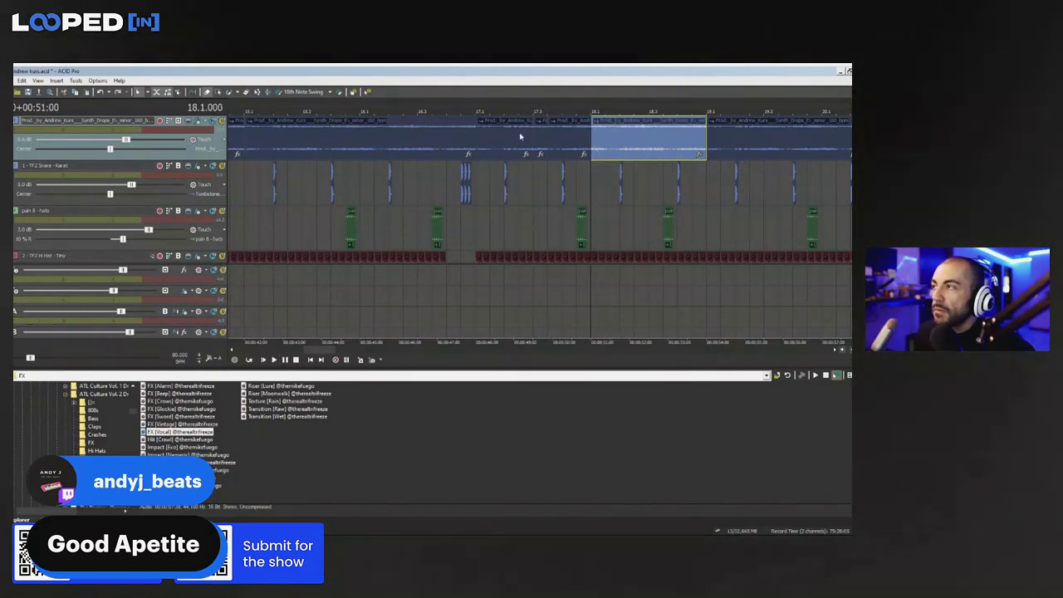
Split the remaining synth pieces further, up to just before bar 19
{"action": "left_click", "coordinate": [500, 139]}
{"action": "key", "text": "s"}
{"action": "left_click", "coordinate": [563, 137]}
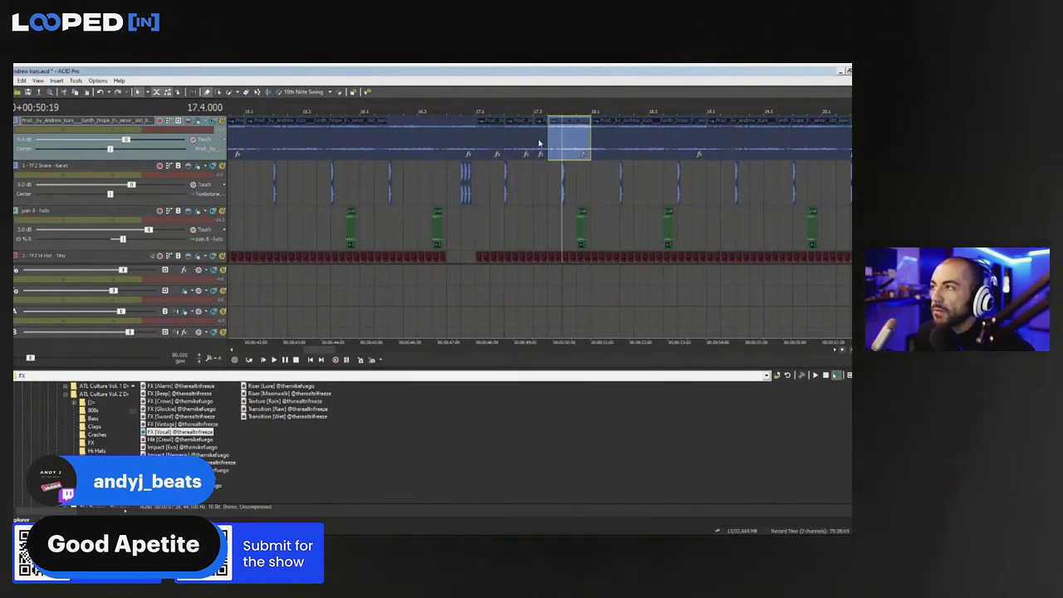
{"action": "key", "text": "space"}
{"action": "left_click", "coordinate": [561, 140]}
{"action": "key", "text": "s"}
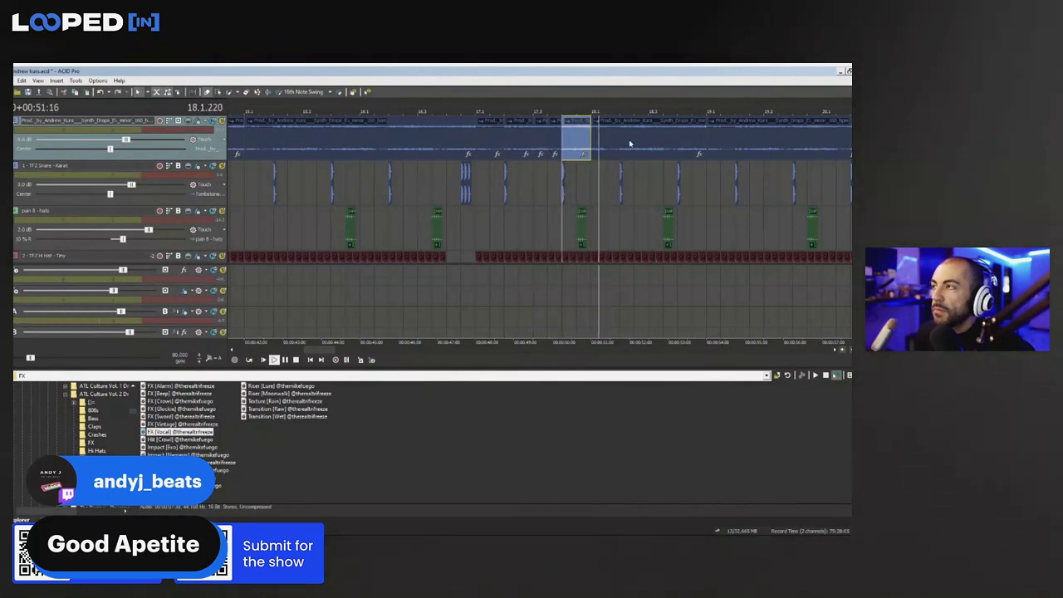
{"action": "left_click", "coordinate": [621, 139]}
{"action": "key", "text": "s"}
{"action": "left_click", "coordinate": [650, 142]}
{"action": "key", "text": "s"}
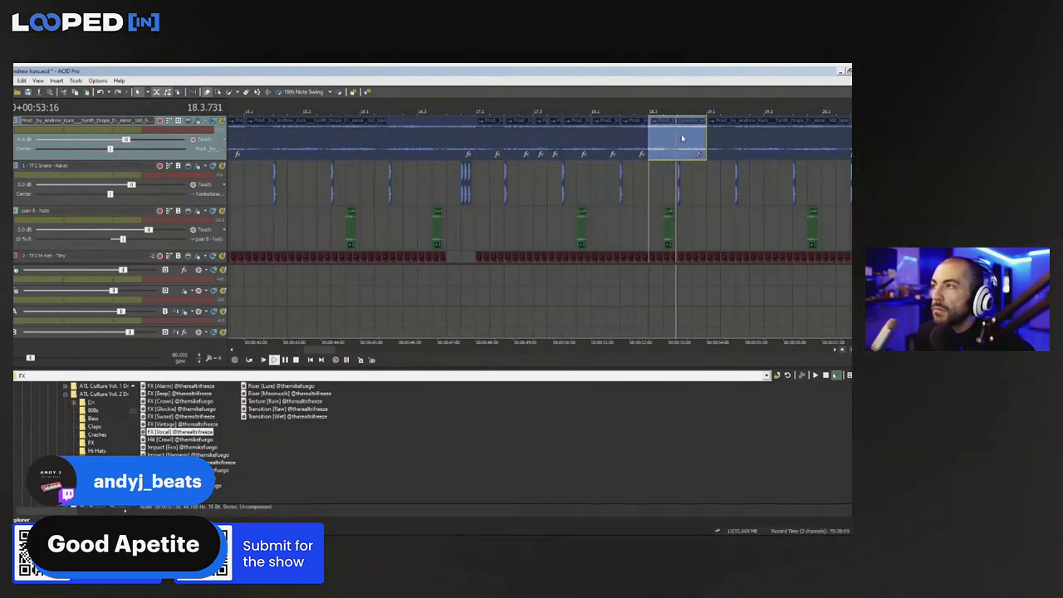
{"action": "left_click", "coordinate": [678, 138]}
{"action": "key", "text": "s"}
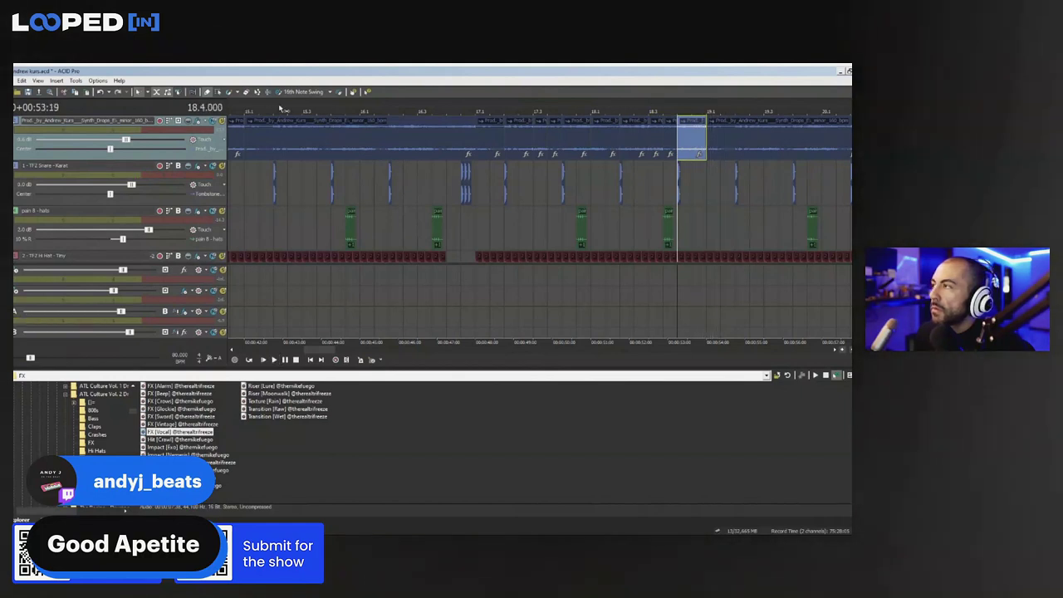
{"action": "key", "text": "space"}
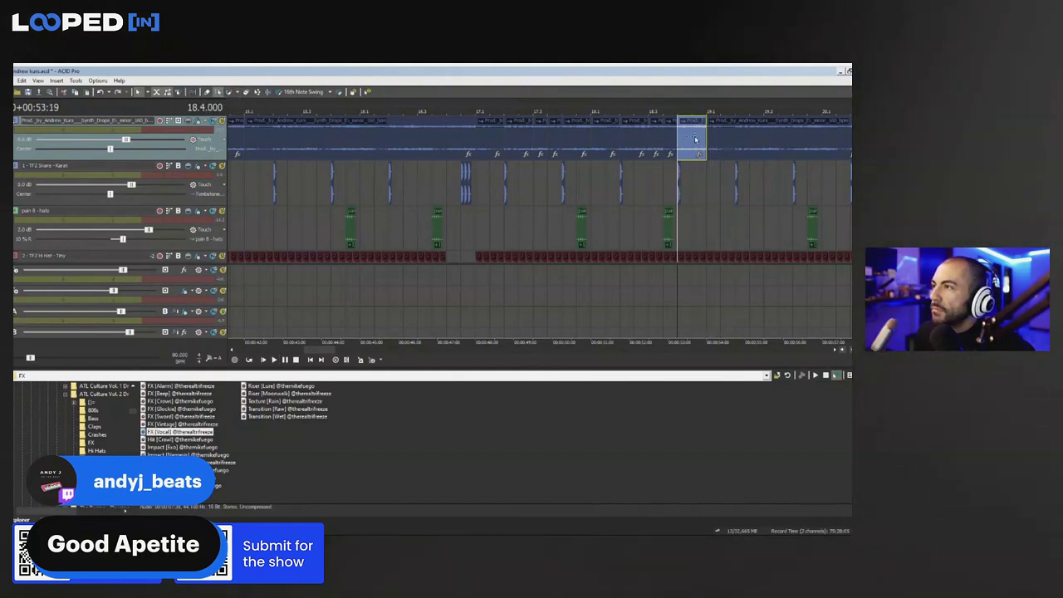
Delete the chopped pieces up to bar 19 and stretch the preceding synth event to fill the gap
{"action": "left_click", "coordinate": [698, 177]}
{"action": "left_click_drag", "start_coordinate": [696, 136], "coordinate": [528, 145]}
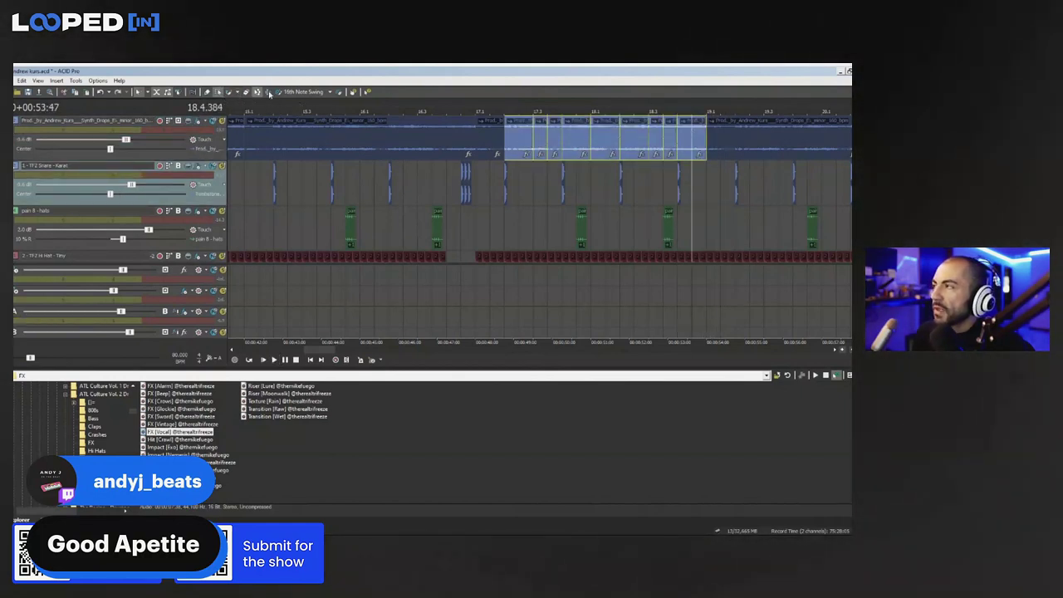
{"action": "key", "text": "Delete"}
{"action": "left_click_drag", "start_coordinate": [504, 141], "coordinate": [705, 141]}
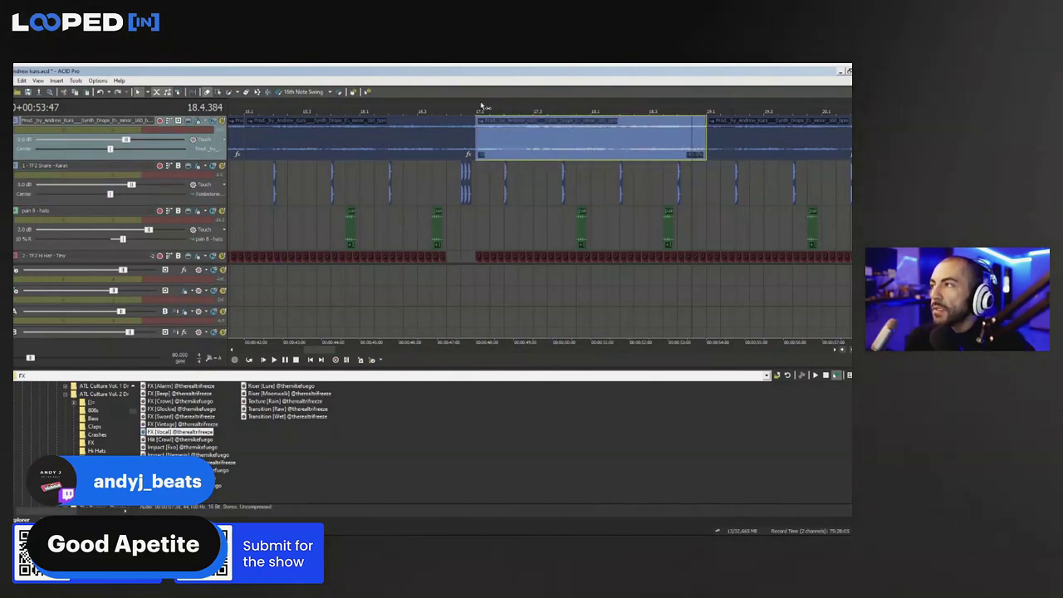
Audition the stretched synth event, undo deleting the next event, and open the synth track EQ
{"action": "key", "text": "space"}
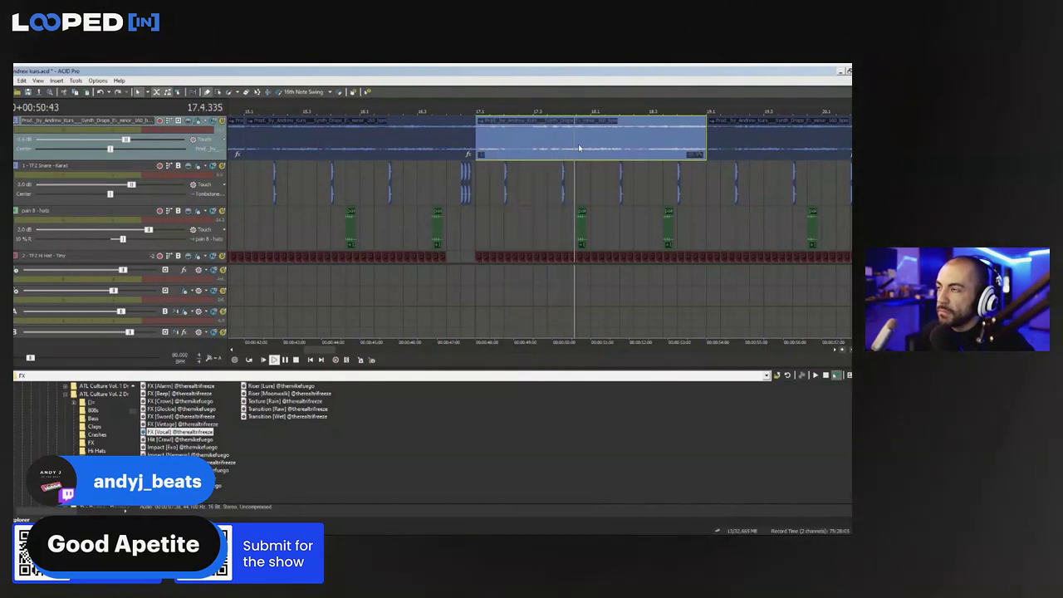
{"action": "scroll", "coordinate": [576, 139], "scroll_direction": "up", "scroll_amount": 3}
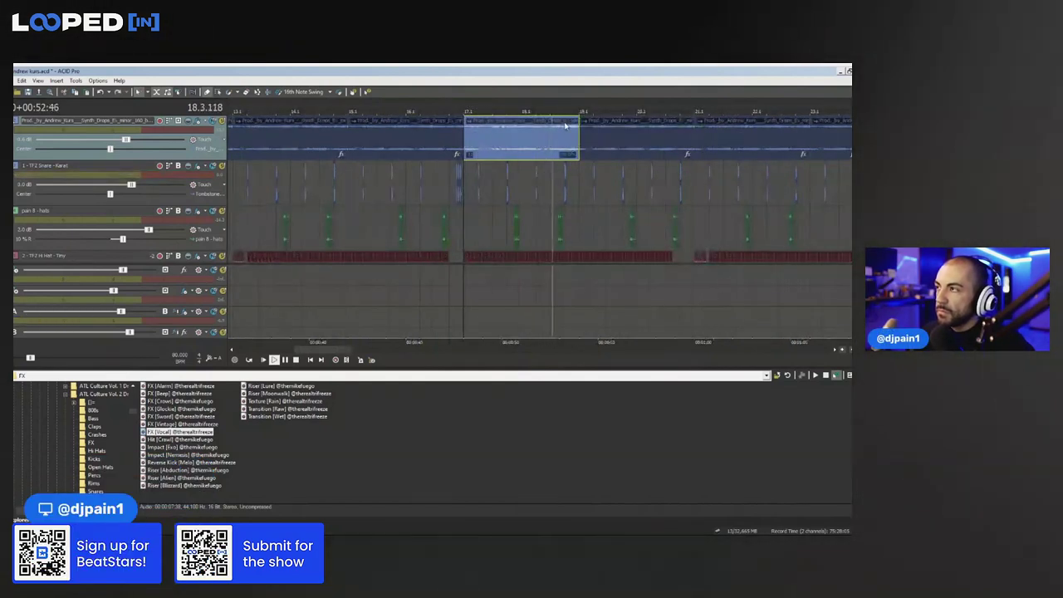
{"action": "left_click", "coordinate": [632, 143]}
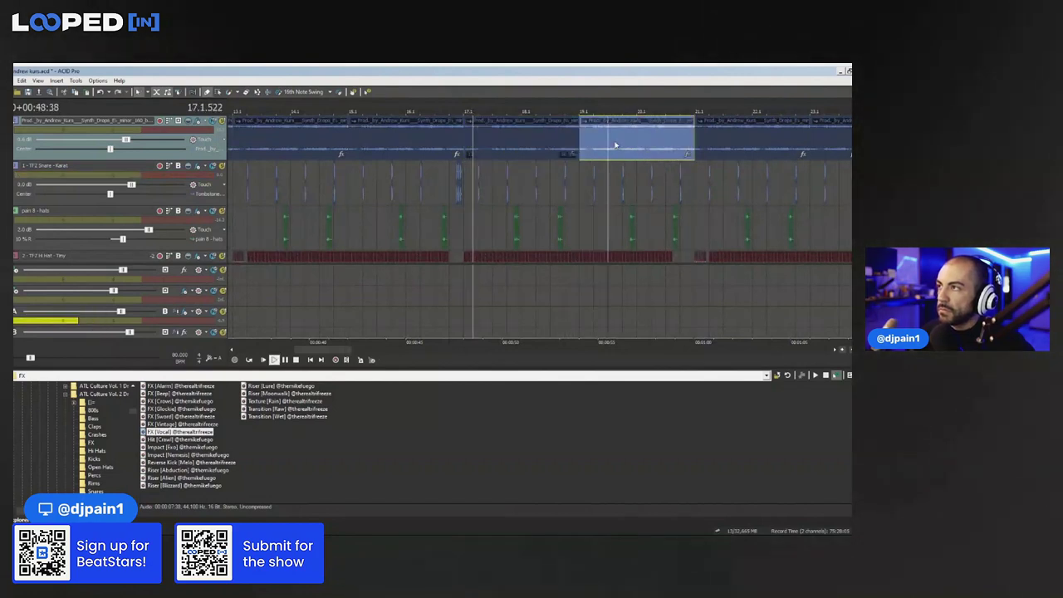
{"action": "key", "text": "Delete"}
{"action": "left_click", "coordinate": [499, 143]}
{"action": "key", "text": "ctrl+z"}
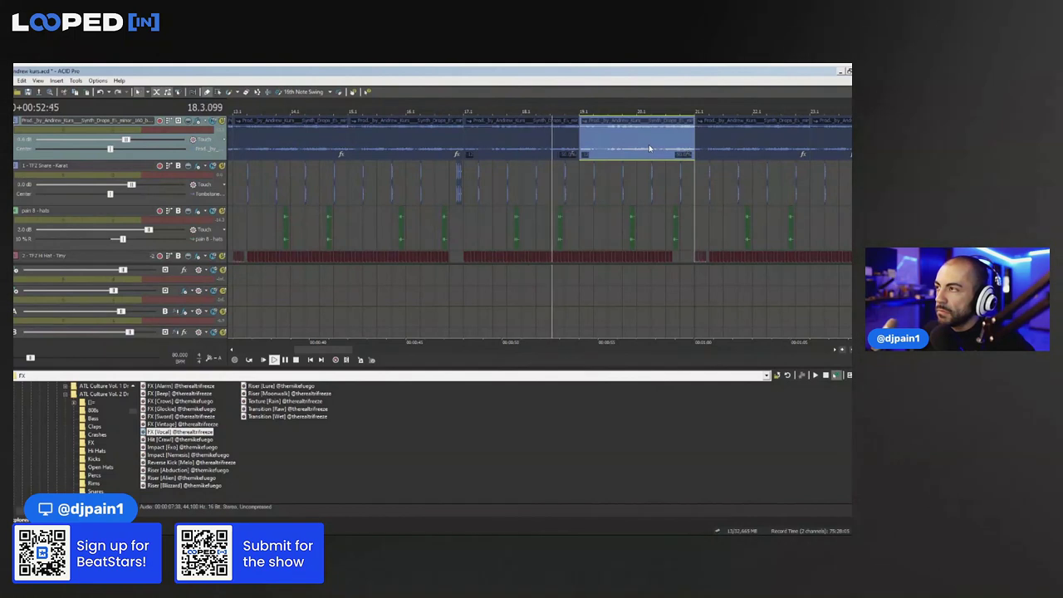
{"action": "key", "text": "Down"}
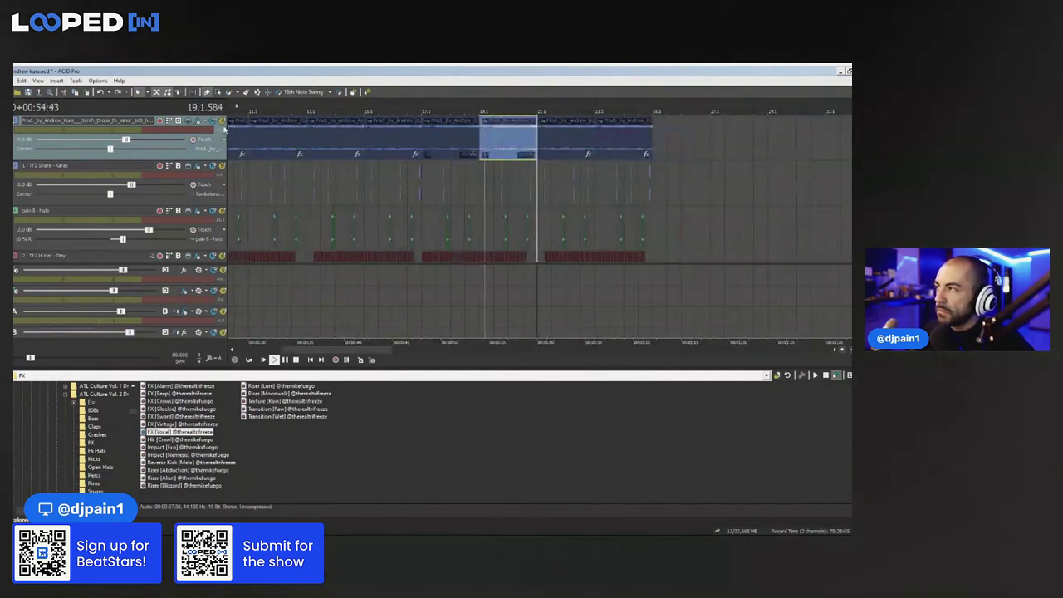
{"action": "left_click", "coordinate": [201, 121]}
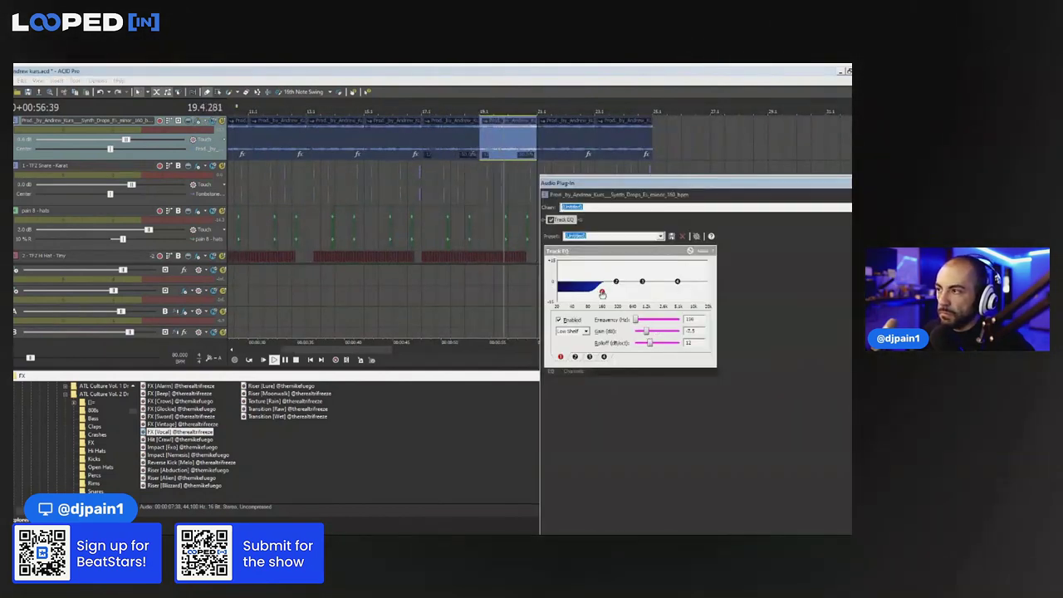
Close the EQ and delete the trailing synth events
{"action": "key", "text": "Escape"}
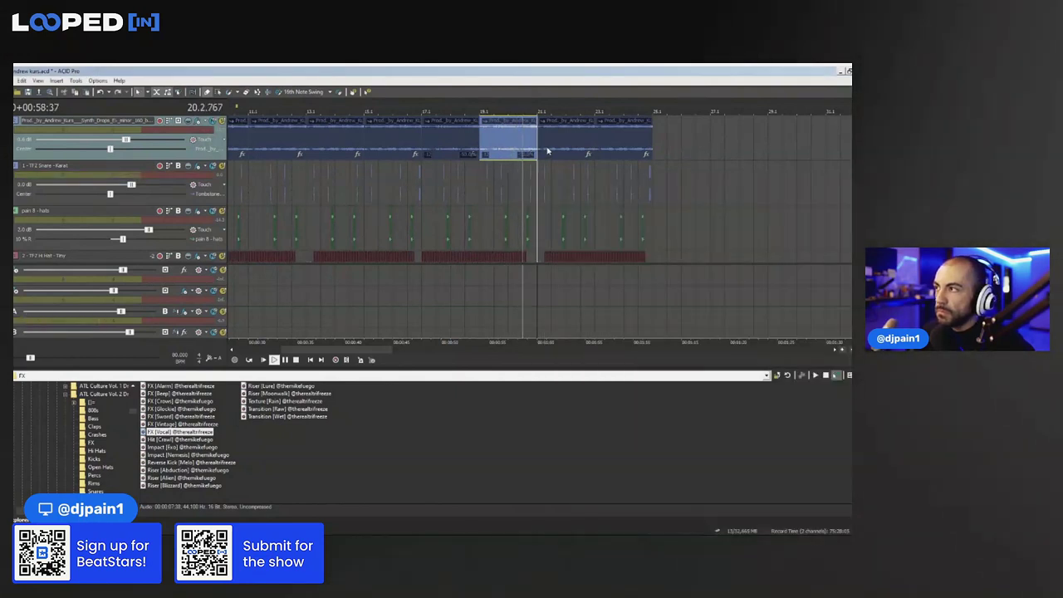
{"action": "left_click", "coordinate": [548, 151]}
{"action": "key", "text": "Delete"}
{"action": "left_click", "coordinate": [638, 142]}
{"action": "key", "text": "Delete"}
Copy the last two synth events, paste them after the track's end, and play from bar 17
{"action": "left_click", "coordinate": [534, 138]}
{"action": "left_click", "coordinate": [453, 137], "text": "ctrl"}
{"action": "key", "text": "space"}
{"action": "key", "text": "ctrl+c"}
{"action": "key", "text": "ctrl+v"}
{"action": "key", "text": "space"}
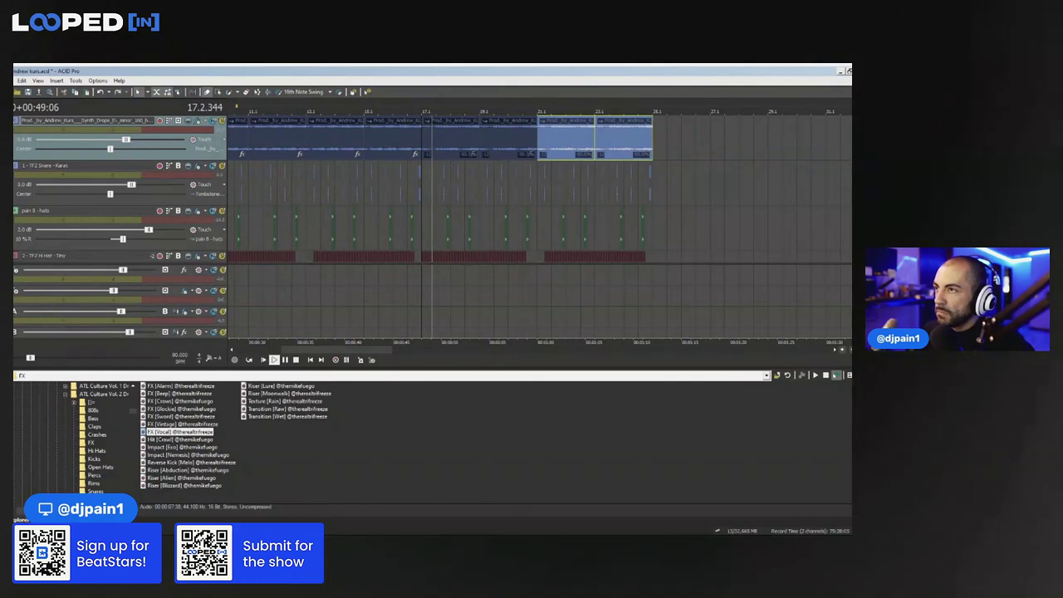
{"action": "scroll", "coordinate": [540, 189], "scroll_direction": "down", "scroll_amount": 2}
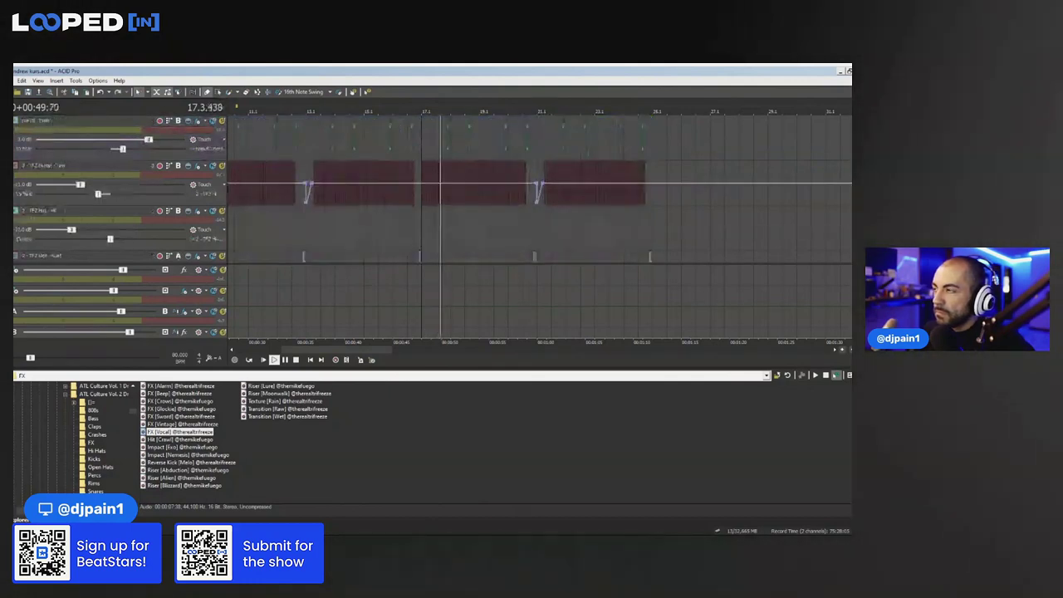
{"action": "key", "text": "space"}
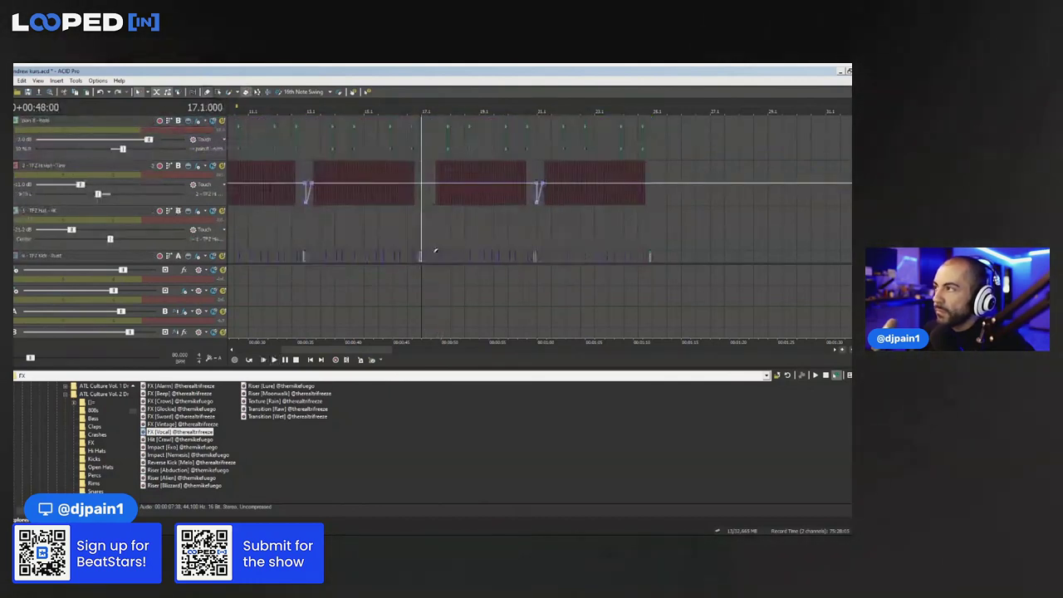
{"action": "key", "text": "space"}
{"action": "scroll", "coordinate": [693, 213], "scroll_direction": "up", "scroll_amount": 1}
{"action": "scroll", "coordinate": [706, 199], "scroll_direction": "down", "scroll_amount": 1}
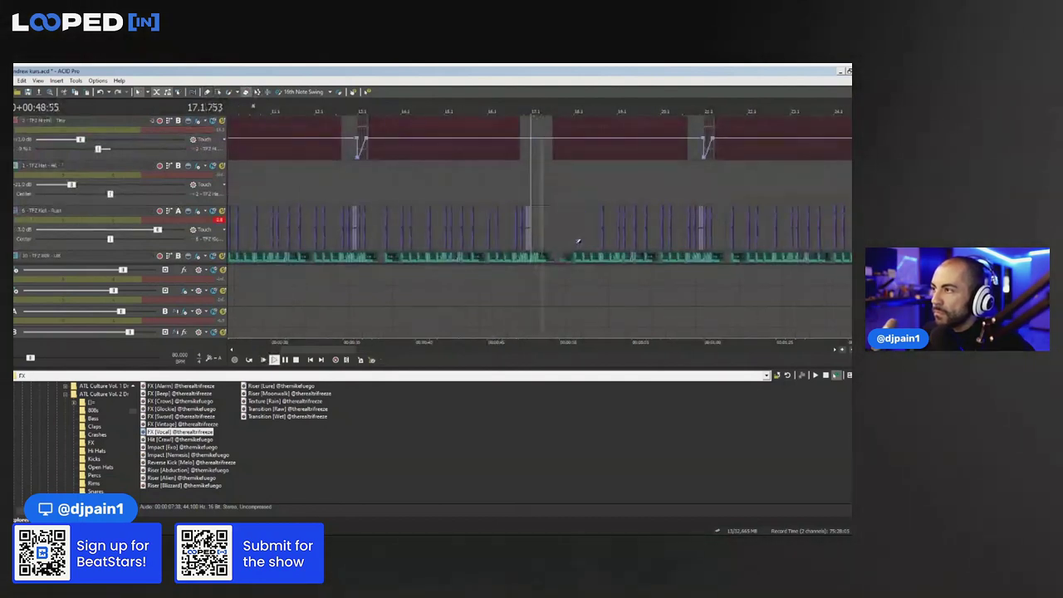
{"action": "scroll", "coordinate": [588, 226], "scroll_direction": "down", "scroll_amount": 1}
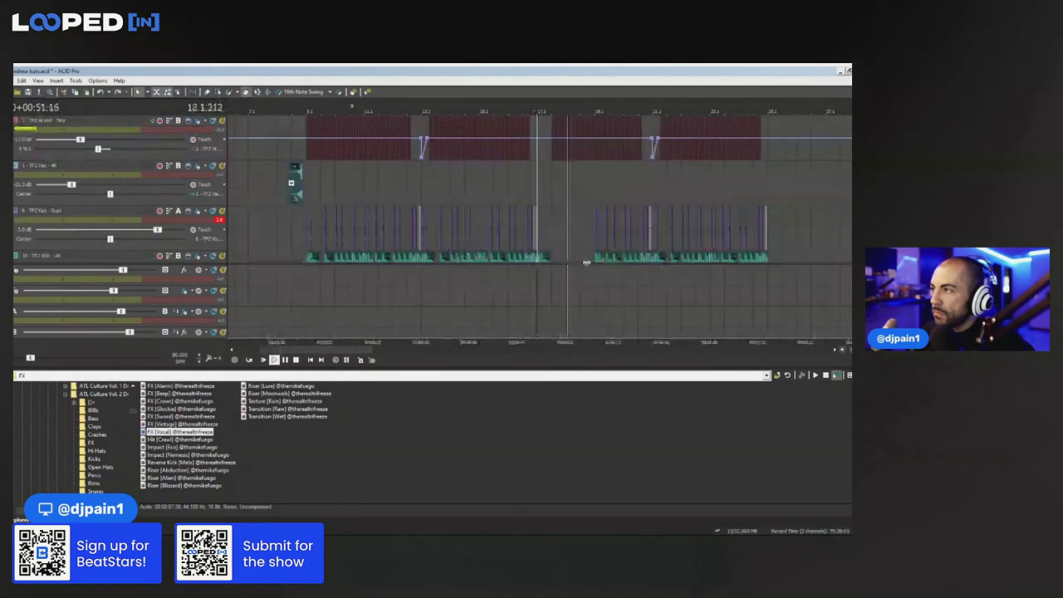
Erase the kick and 808 hits just after bar 17, then stop playback
{"action": "mouse_move", "coordinate": [599, 254]}
{"action": "left_mouse_down"}
{"action": "mouse_move", "coordinate": [612, 228]}
{"action": "mouse_move", "coordinate": [628, 228]}
{"action": "mouse_move", "coordinate": [633, 245]}
{"action": "mouse_move", "coordinate": [647, 231]}
{"action": "left_mouse_up"}
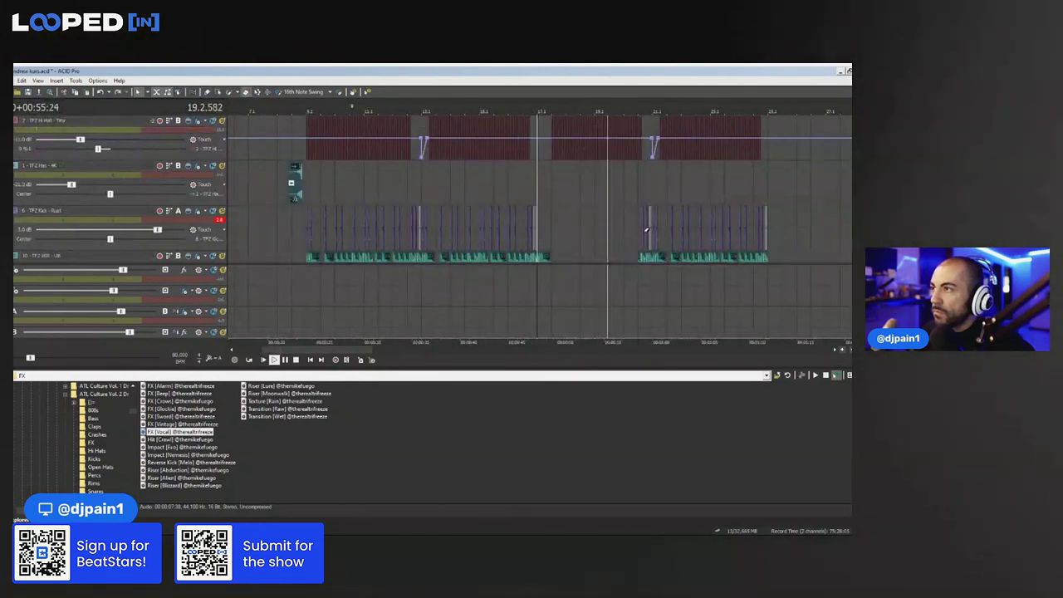
{"action": "scroll", "coordinate": [761, 182], "scroll_direction": "up", "scroll_amount": 2}
{"action": "scroll", "coordinate": [761, 182], "scroll_direction": "up", "scroll_amount": 2}
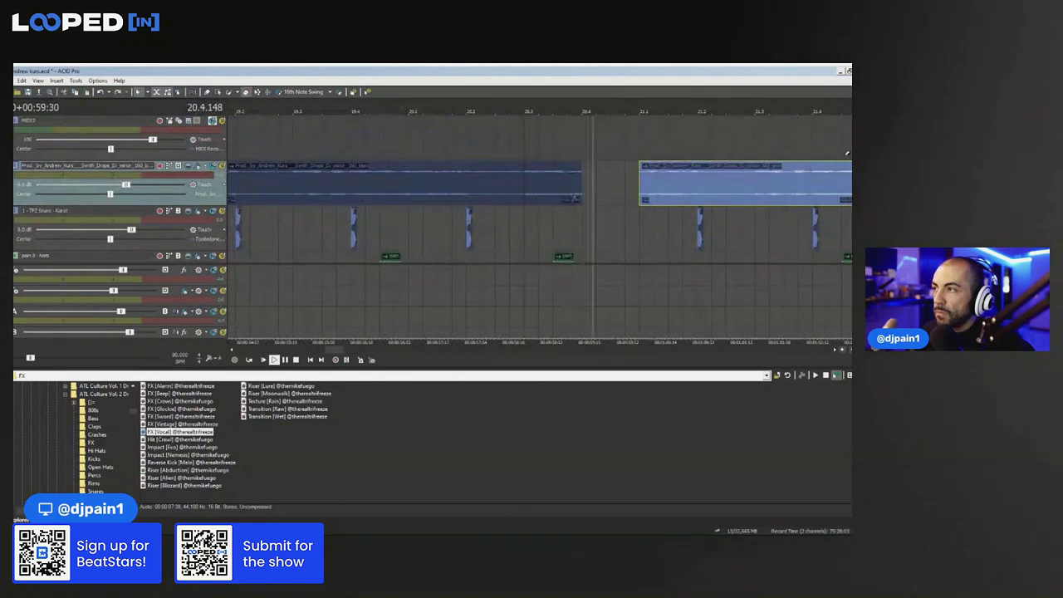
{"action": "key", "text": "space"}
Switch to event selection and audition the 808 section from 20.4.000
{"action": "scroll", "coordinate": [573, 198], "scroll_direction": "down", "scroll_amount": 5}
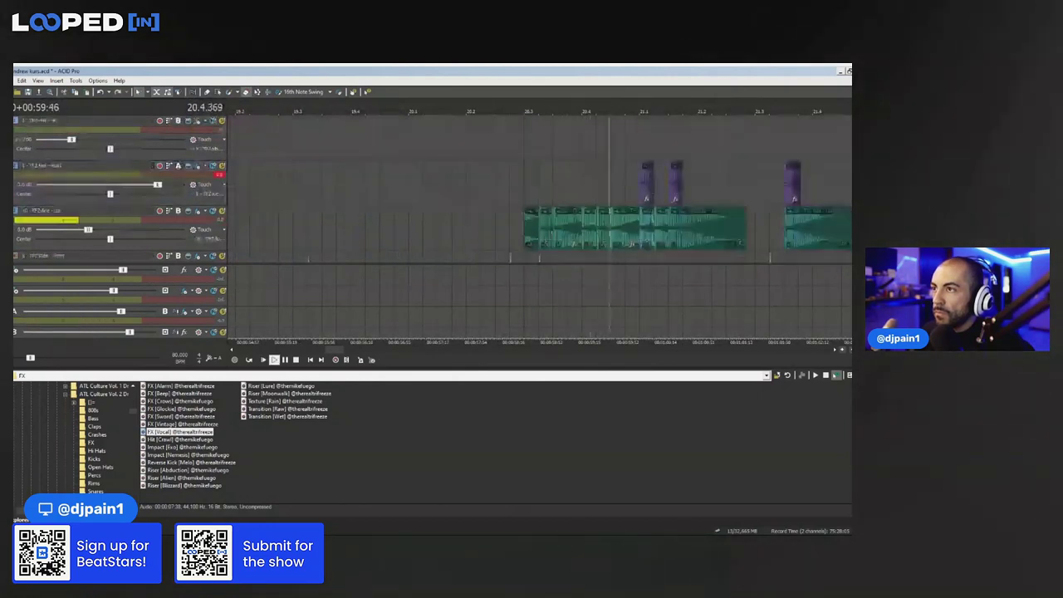
{"action": "key", "text": "space"}
{"action": "left_click", "coordinate": [219, 94]}
{"action": "key", "text": "space"}
{"action": "scroll", "coordinate": [670, 219], "scroll_direction": "up", "scroll_amount": 1}
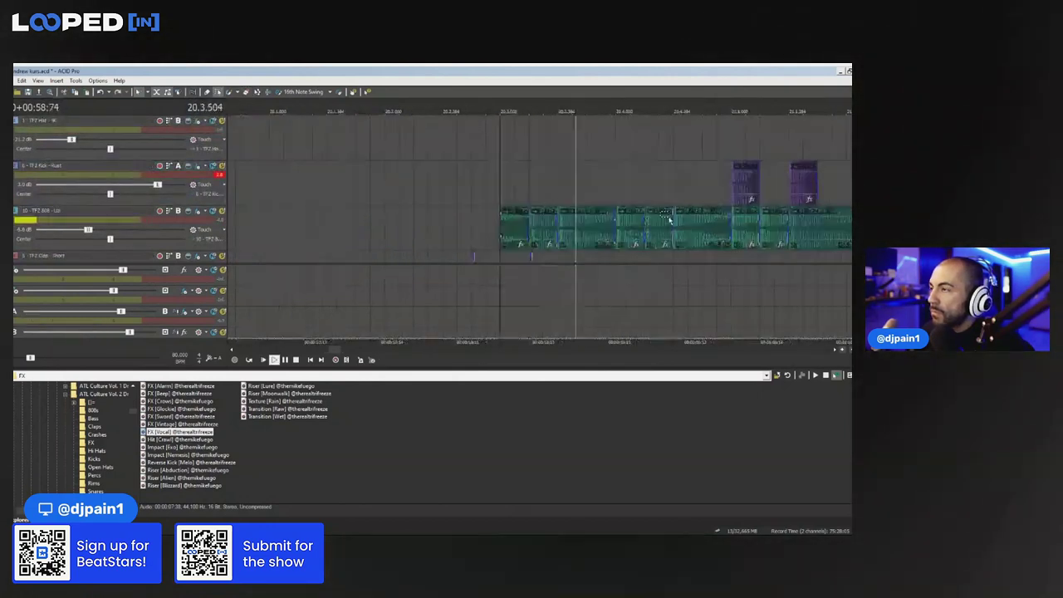
{"action": "key", "text": "space"}
{"action": "key", "text": "space"}
{"action": "left_click_drag", "start_coordinate": [674, 231], "coordinate": [627, 208]}
{"action": "key", "text": "space"}
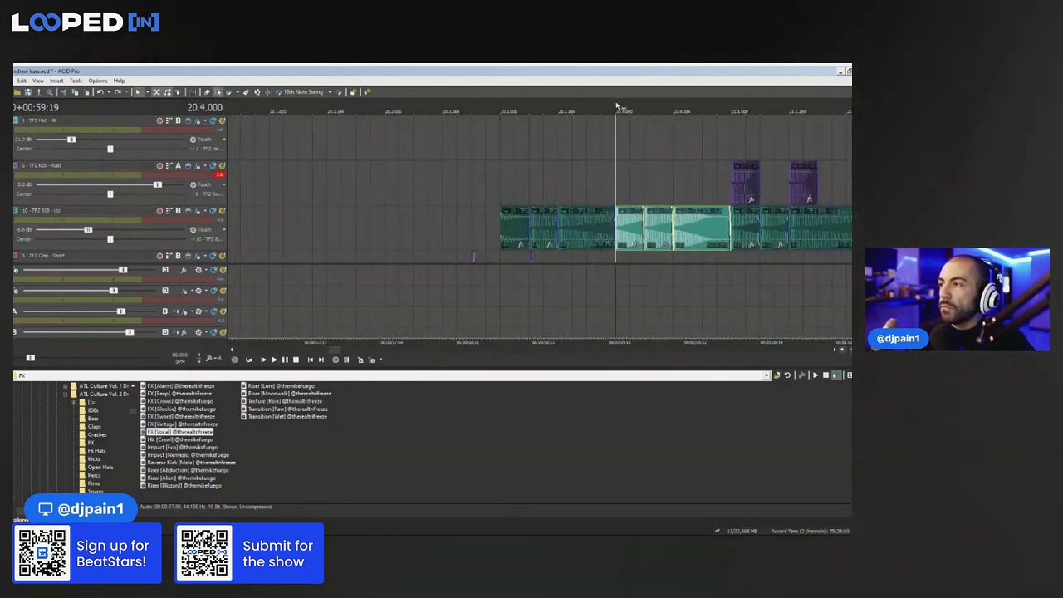
{"action": "left_click", "coordinate": [616, 107]}
{"action": "key", "text": "space"}
{"action": "key", "text": "space"}
Replace the long 808 event with pasted copies of the short 808 hit
{"action": "left_click", "coordinate": [683, 229]}
{"action": "key", "text": "Delete"}
{"action": "left_click", "coordinate": [664, 230]}
{"action": "key", "text": "ctrl+c"}
{"action": "key", "text": "ctrl+v"}
{"action": "key", "text": "ctrl+v"}
{"action": "left_click_drag", "start_coordinate": [725, 192], "coordinate": [689, 231]}
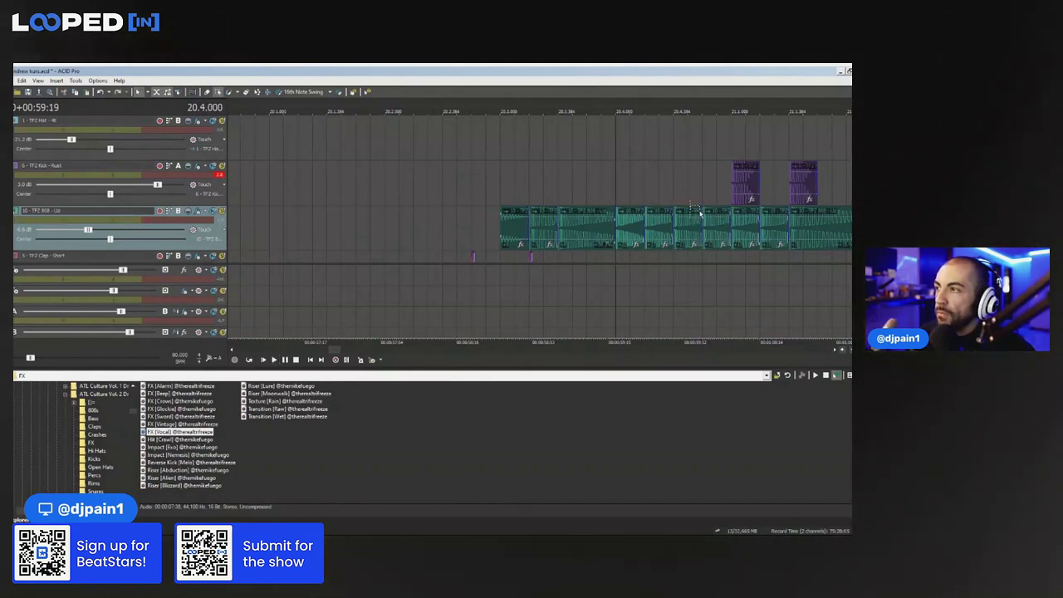
Audition from 20.4.384 and delete the three 808 events from bar 21 onward
{"action": "left_click", "coordinate": [679, 110]}
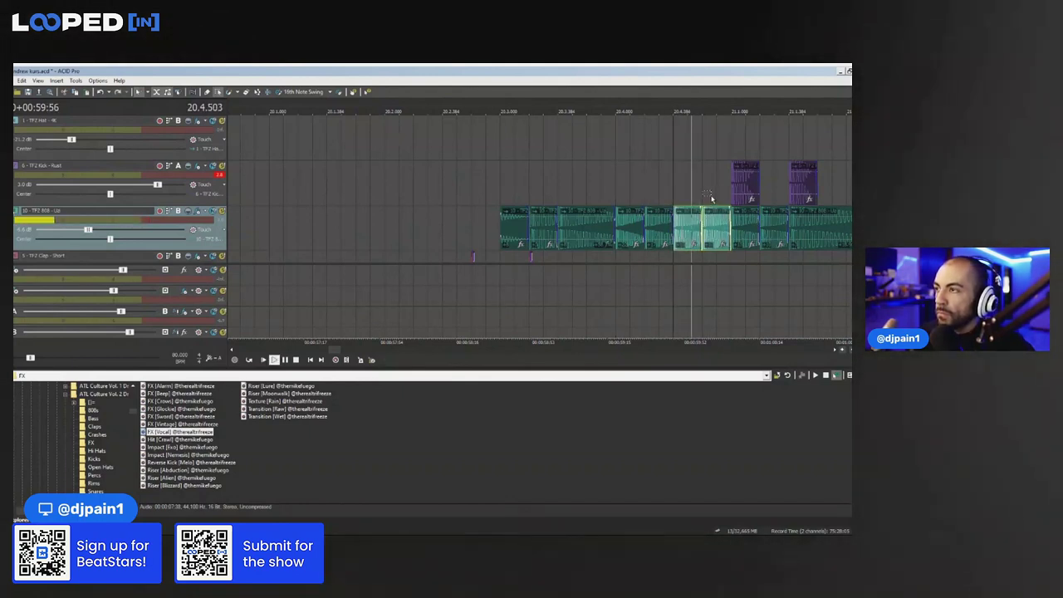
{"action": "left_click", "coordinate": [721, 216]}
{"action": "left_click", "coordinate": [602, 228]}
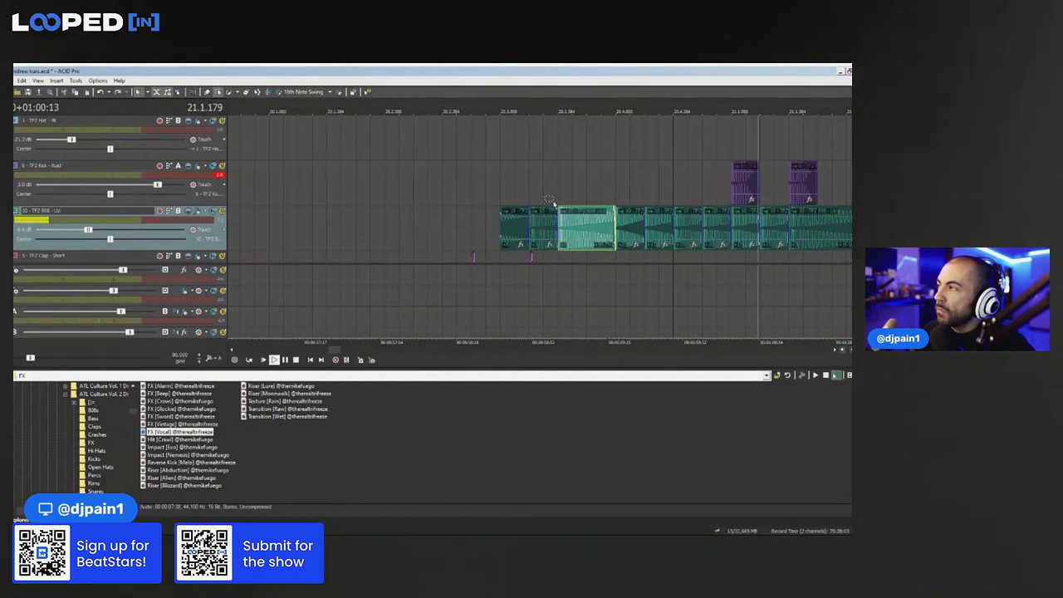
{"action": "left_click", "coordinate": [716, 225]}
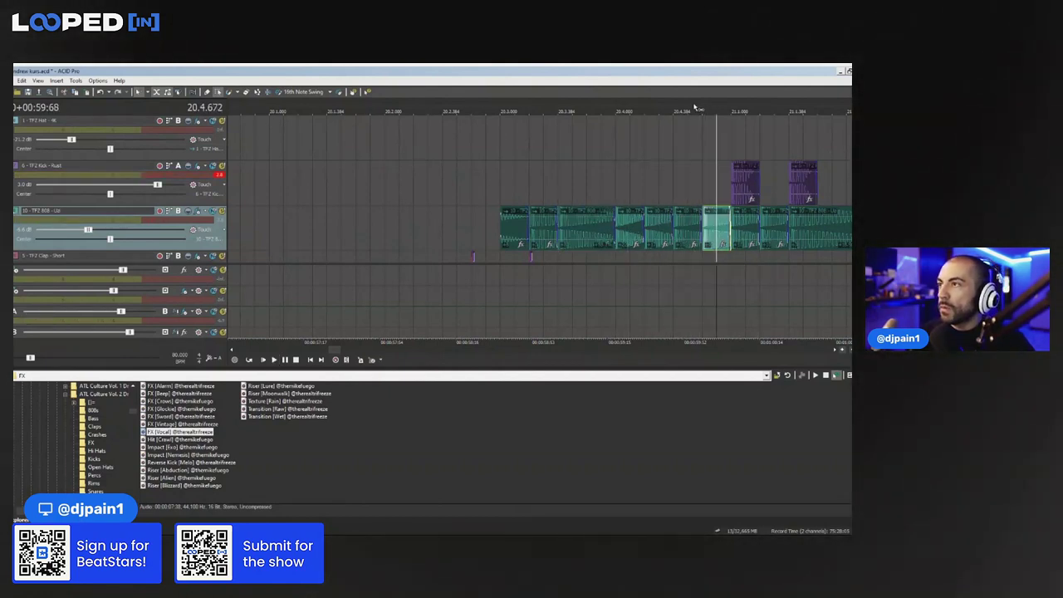
{"action": "key", "text": "space"}
{"action": "key", "text": "space"}
{"action": "key", "text": "space"}
{"action": "key", "text": "space"}
{"action": "left_click_drag", "start_coordinate": [746, 256], "coordinate": [756, 235]}
{"action": "key", "text": "Delete"}
Split the long 808 event and delete its right part
{"action": "left_click", "coordinate": [664, 232]}
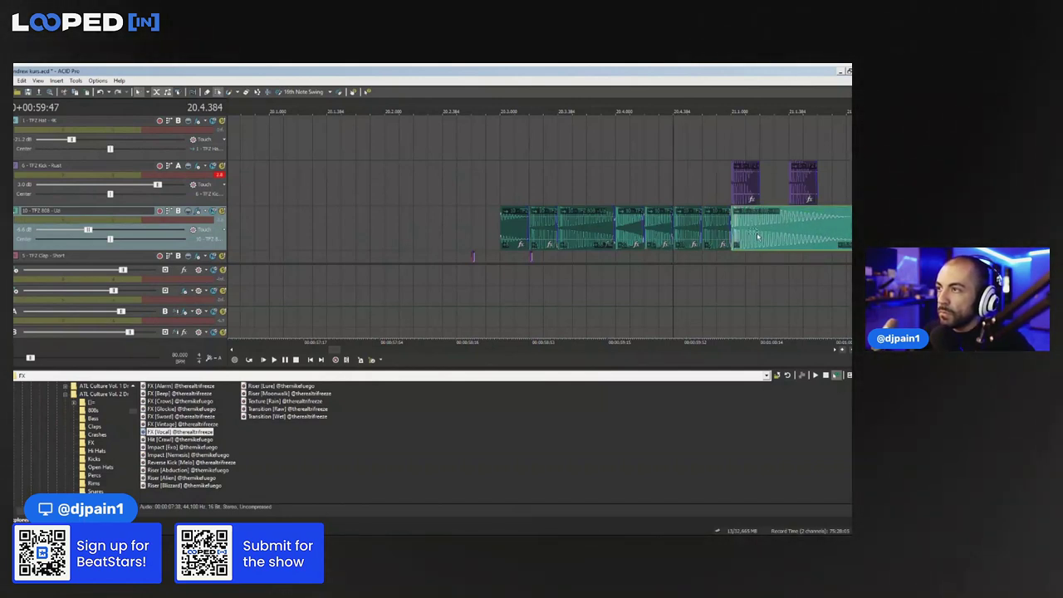
{"action": "left_click", "coordinate": [632, 235]}
{"action": "key", "text": "space"}
{"action": "scroll", "coordinate": [653, 199], "scroll_direction": "down", "scroll_amount": 1}
{"action": "scroll", "coordinate": [653, 200], "scroll_direction": "up", "scroll_amount": 2}
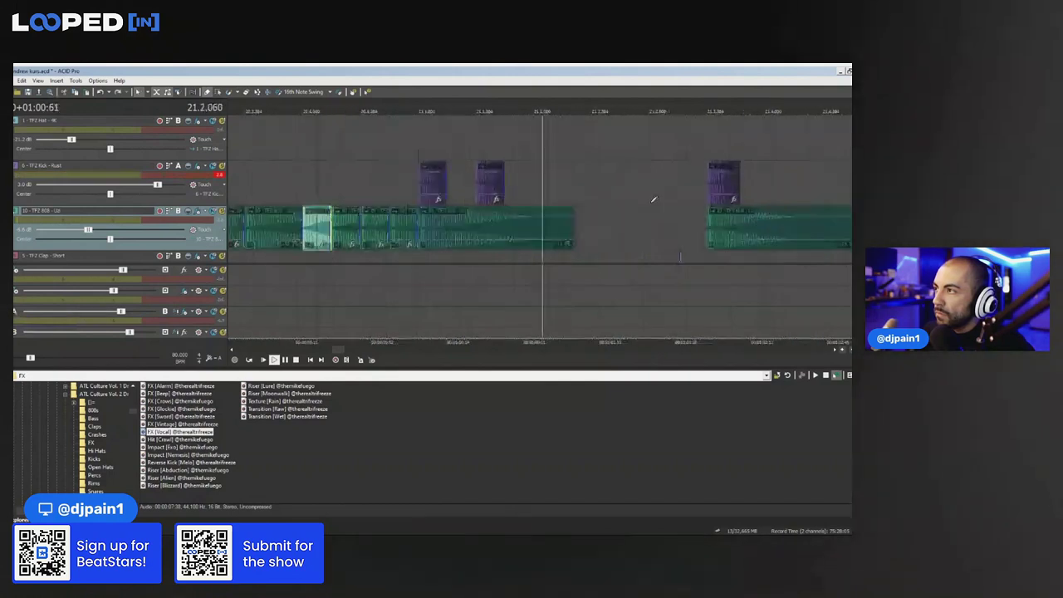
{"action": "key", "text": "space"}
{"action": "key", "text": "space"}
Paste the left 808 piece at 21.1.000 and stretch the last 808 event into a longer tail
{"action": "key", "text": "space"}
{"action": "left_click", "coordinate": [533, 224]}
{"action": "key", "text": "s"}
{"action": "key", "text": "Delete"}
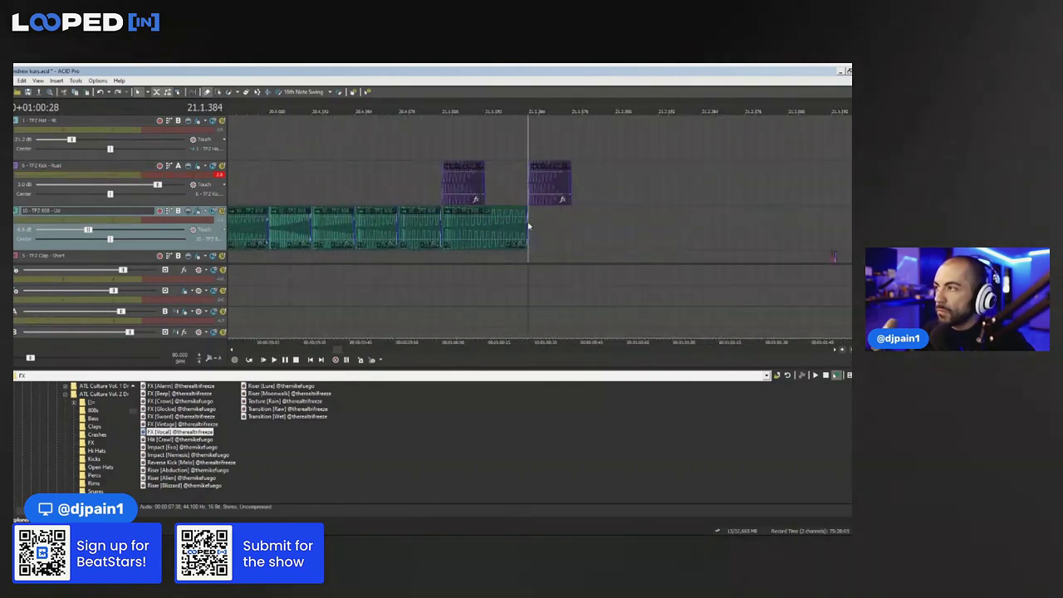
{"action": "left_click", "coordinate": [527, 222]}
{"action": "key", "text": "ctrl+c"}
{"action": "key", "text": "ctrl+v"}
{"action": "left_click", "coordinate": [476, 205]}
Play back the reworked 808 pattern from 20.2.576
{"action": "key", "text": "space"}
{"action": "left_click_drag", "start_coordinate": [614, 224], "coordinate": [788, 224]}
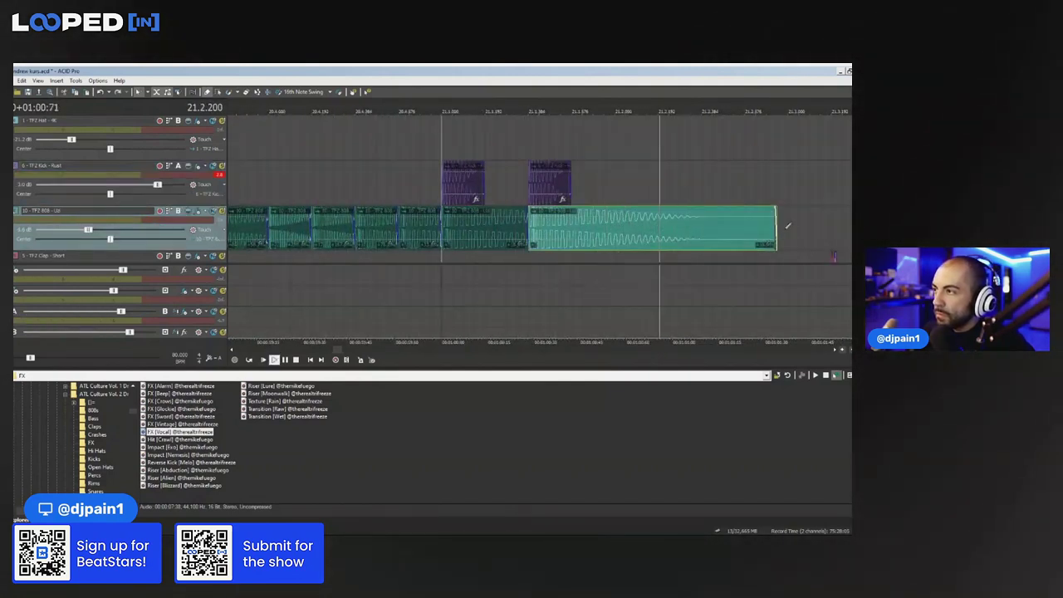
{"action": "scroll", "coordinate": [776, 225], "scroll_direction": "down", "scroll_amount": 3}
{"action": "left_click", "coordinate": [440, 204]}
{"action": "key", "text": "space"}
{"action": "key", "text": "space"}
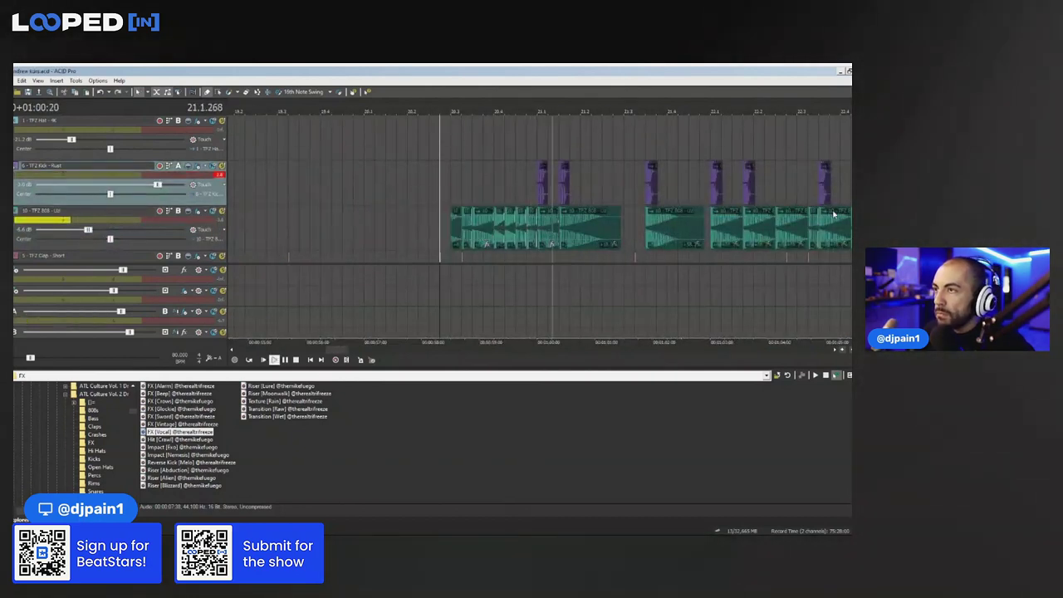
{"action": "scroll", "coordinate": [540, 187], "scroll_direction": "down", "scroll_amount": 2}
{"action": "scroll", "coordinate": [540, 189], "scroll_direction": "down", "scroll_amount": 1}
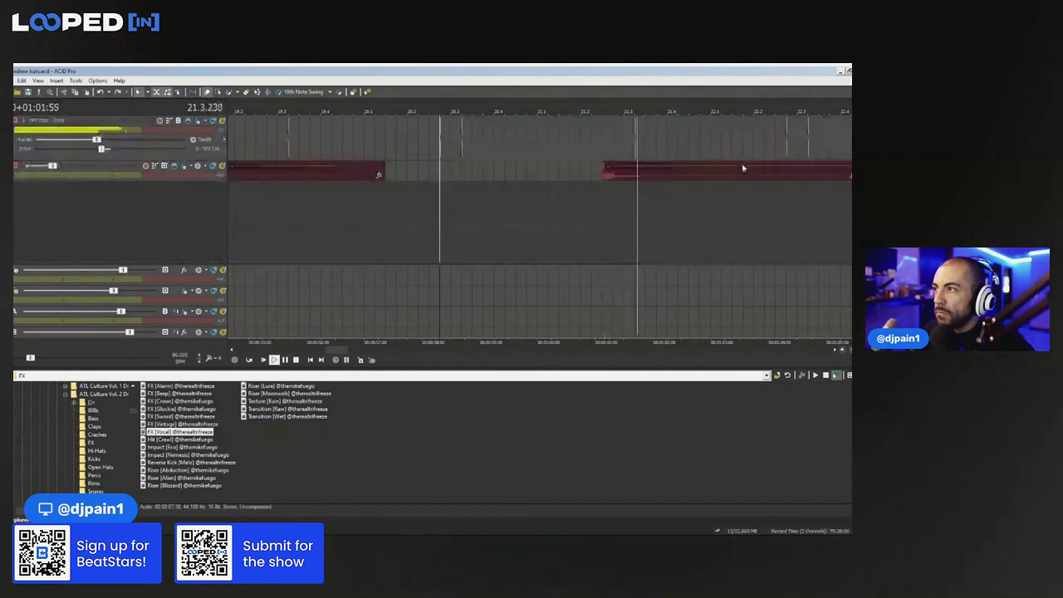
{"action": "scroll", "coordinate": [849, 177], "scroll_direction": "up", "scroll_amount": 4}
{"action": "key", "text": "space"}
{"action": "scroll", "coordinate": [459, 169], "scroll_direction": "down", "scroll_amount": 1}
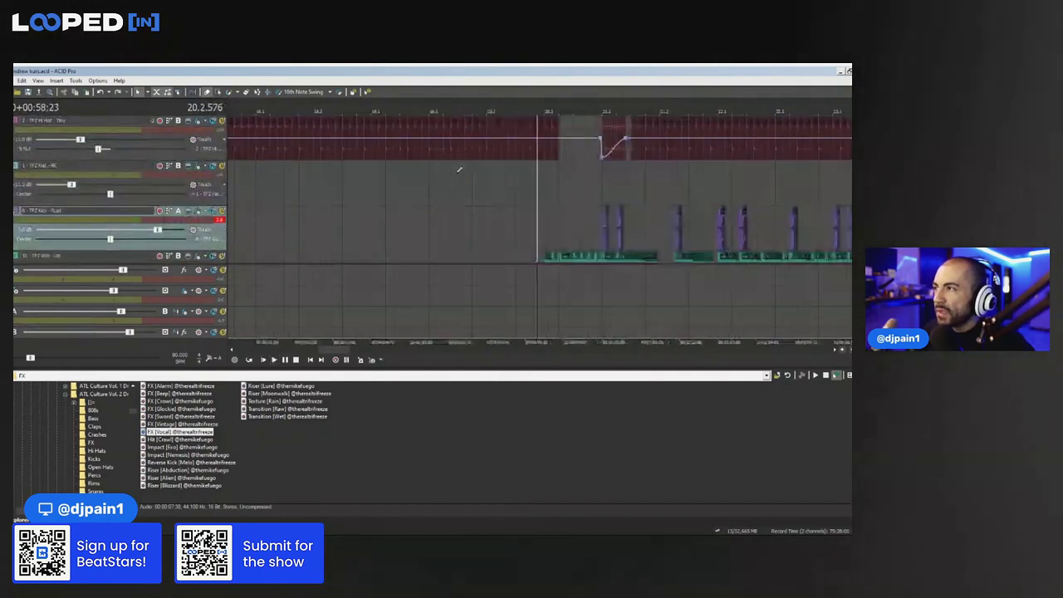
{"action": "scroll", "coordinate": [557, 171], "scroll_direction": "up", "scroll_amount": 1}
{"action": "key", "text": "space"}
Add short hat hits just before bar 9 and after bar 13, then replay from bar 9
{"action": "left_click", "coordinate": [559, 180]}
{"action": "scroll", "coordinate": [494, 176], "scroll_direction": "down", "scroll_amount": 2}
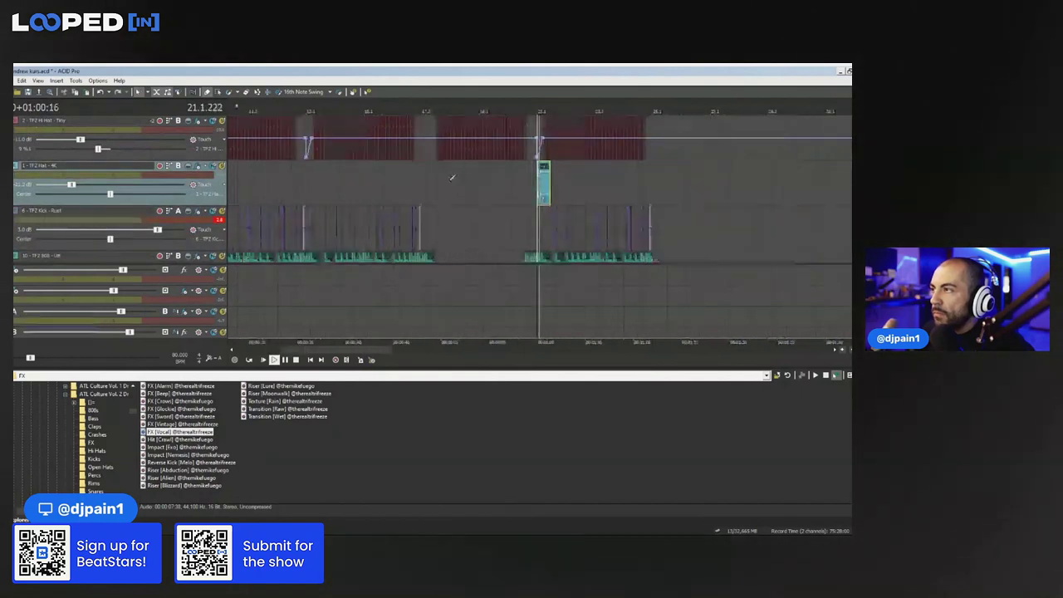
{"action": "left_click", "coordinate": [369, 181]}
{"action": "left_click", "coordinate": [586, 181]}
{"action": "left_click", "coordinate": [292, 186]}
{"action": "scroll", "coordinate": [292, 186], "scroll_direction": "up", "scroll_amount": 3}
{"action": "left_click", "coordinate": [488, 188]}
{"action": "key", "text": "space"}
{"action": "key", "text": "space"}
{"action": "scroll", "coordinate": [498, 191], "scroll_direction": "up", "scroll_amount": 3}
Add a short hat hit after the bar-9 hat and paste the three-hit pattern at bar 10
{"action": "left_click", "coordinate": [633, 180]}
{"action": "left_click_drag", "start_coordinate": [636, 186], "coordinate": [647, 185]}
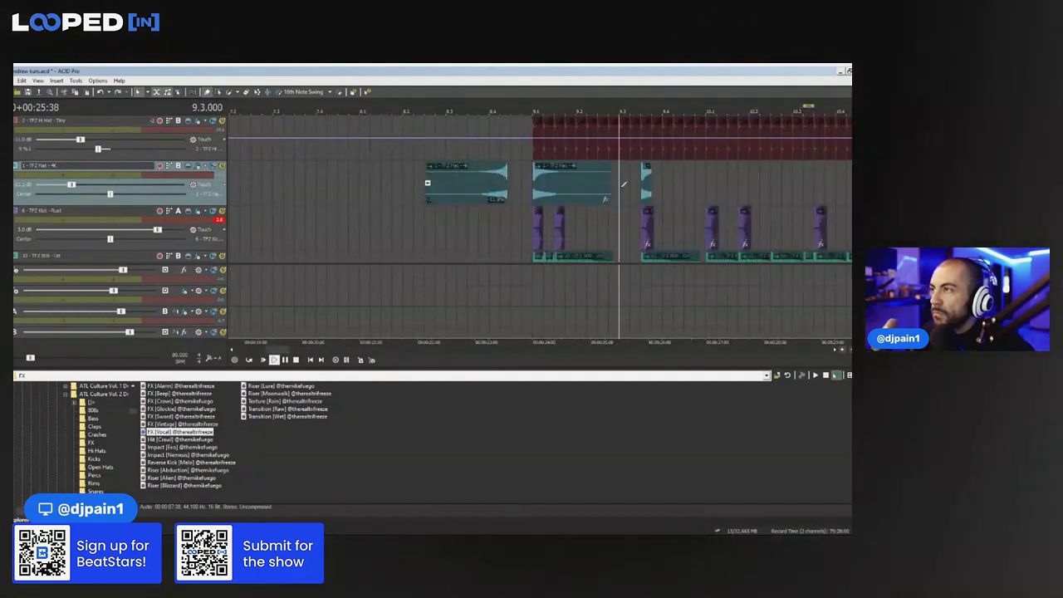
{"action": "left_click", "coordinate": [682, 187]}
{"action": "left_click", "coordinate": [688, 185], "text": "ctrl"}
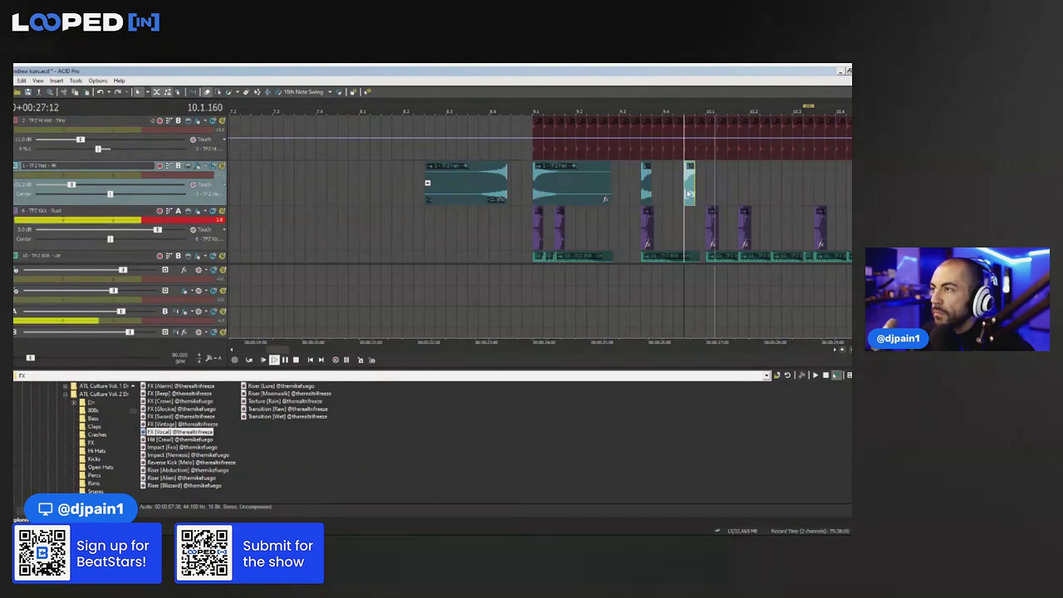
{"action": "left_click", "coordinate": [646, 185], "text": "ctrl"}
{"action": "left_click", "coordinate": [585, 190], "text": "ctrl"}
{"action": "key", "text": "ctrl+c"}
{"action": "left_click", "coordinate": [712, 176]}
{"action": "key", "text": "ctrl+v"}
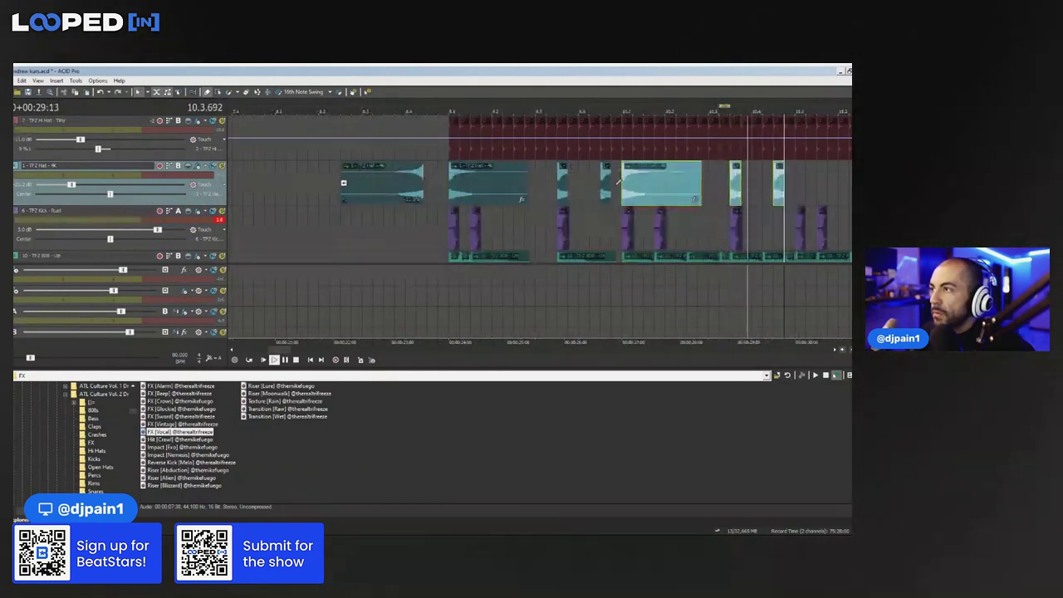
Copy the bar-10 hat pattern onto bars 11 and 12
{"action": "left_click", "coordinate": [615, 174]}
{"action": "key", "text": "space"}
{"action": "key", "text": "space"}
{"action": "left_click", "coordinate": [219, 92]}
{"action": "scroll", "coordinate": [545, 187], "scroll_direction": "down", "scroll_amount": 3}
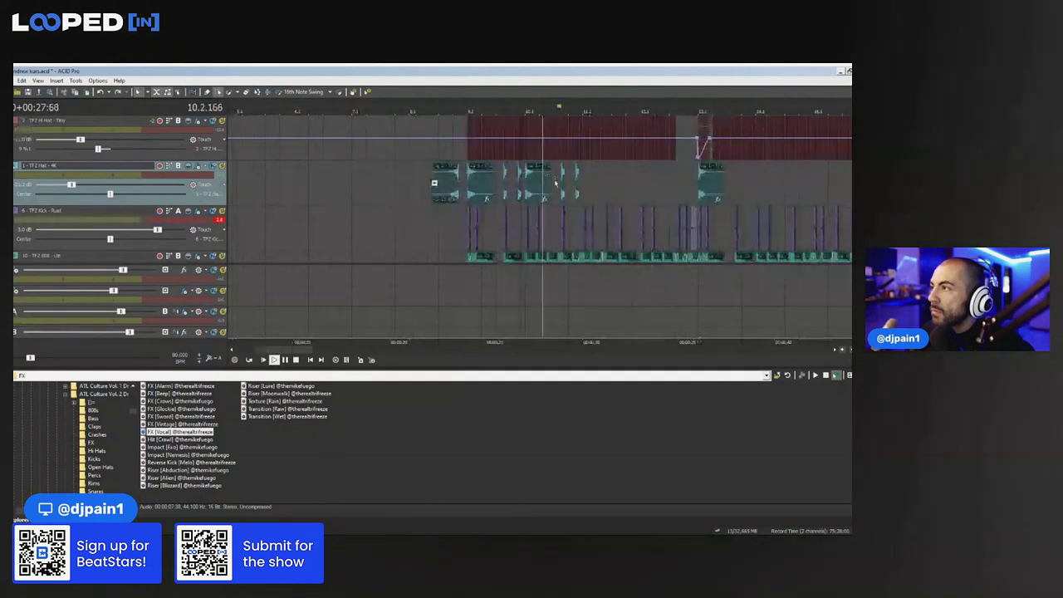
{"action": "left_click_drag", "start_coordinate": [538, 191], "coordinate": [587, 176]}
{"action": "key", "text": "ctrl+c"}
{"action": "left_click", "coordinate": [587, 175]}
{"action": "key", "text": "ctrl+v"}
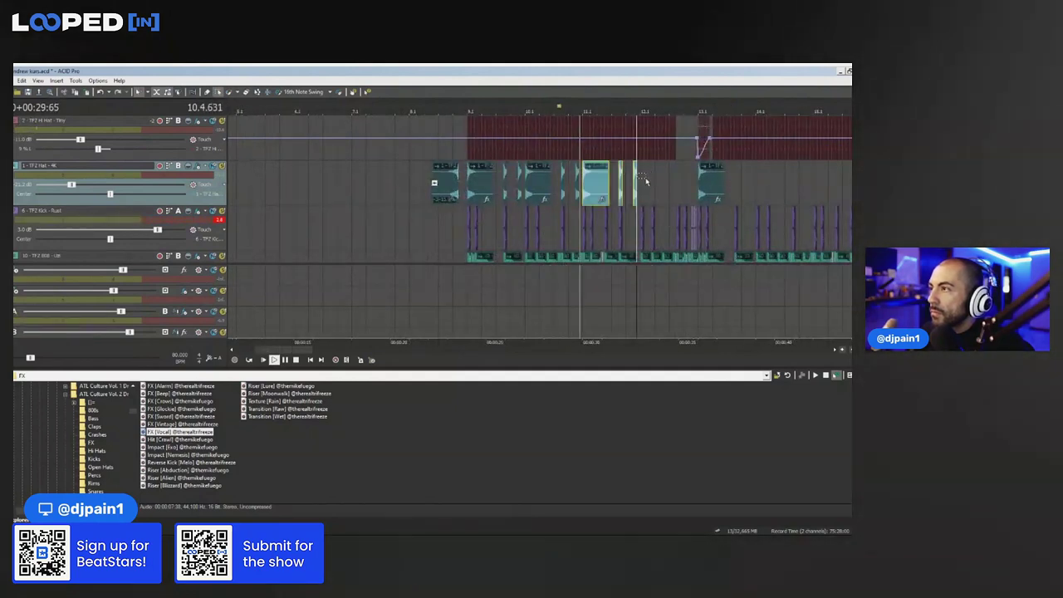
{"action": "left_click", "coordinate": [646, 181]}
{"action": "key", "text": "ctrl+v"}
Replace the bar-13 hat clip with a copy of the bars 9–13 hat pattern
{"action": "scroll", "coordinate": [536, 191], "scroll_direction": "up", "scroll_amount": 3}
{"action": "left_click", "coordinate": [534, 192]}
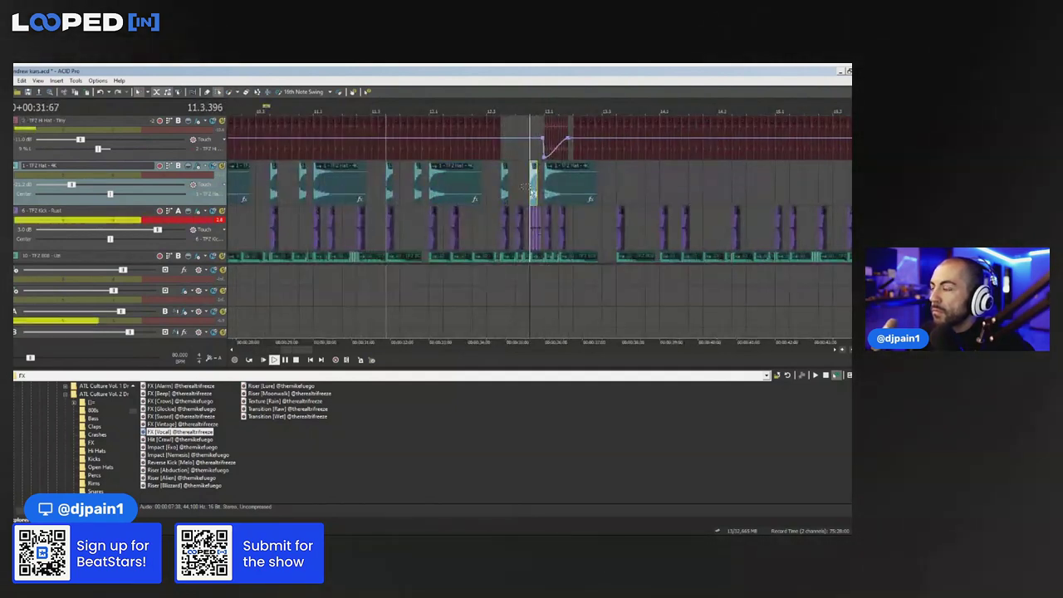
{"action": "scroll", "coordinate": [536, 191], "scroll_direction": "down", "scroll_amount": 3}
{"action": "left_click", "coordinate": [553, 187]}
{"action": "key", "text": "Delete"}
{"action": "left_click_drag", "start_coordinate": [573, 185], "coordinate": [378, 182]}
{"action": "key", "text": "ctrl+c"}
{"action": "key", "text": "ctrl+v"}
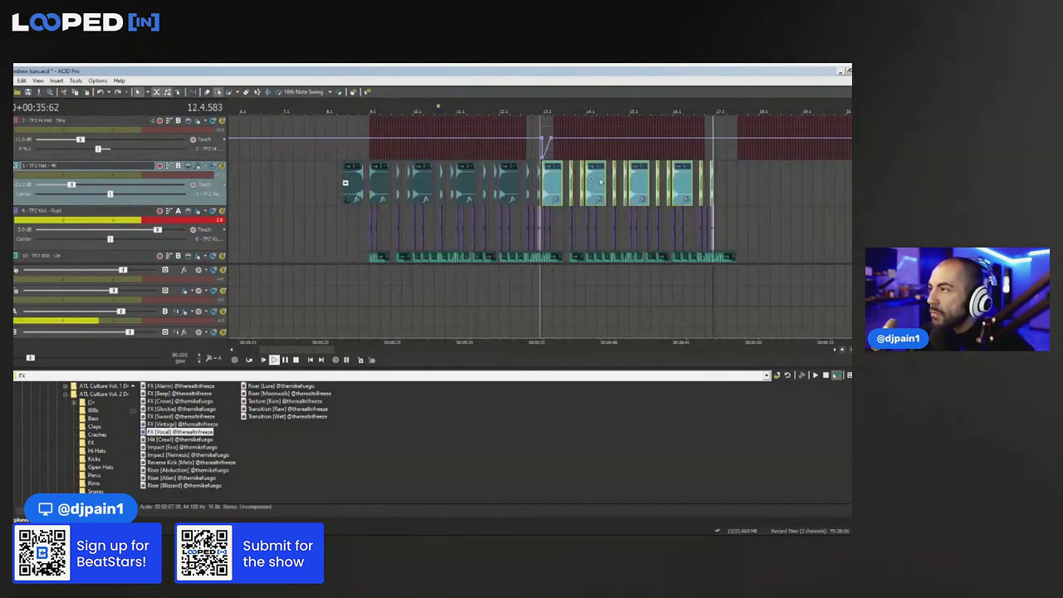
Delete two leftover hat events and paste the hat pattern at bar 21
{"action": "scroll", "coordinate": [553, 188], "scroll_direction": "down", "scroll_amount": 2}
{"action": "left_click_drag", "start_coordinate": [712, 183], "coordinate": [637, 186]}
{"action": "key", "text": "Delete"}
{"action": "left_click", "coordinate": [628, 182]}
{"action": "key", "text": "ctrl+v"}
{"action": "left_click", "coordinate": [630, 185]}
{"action": "scroll", "coordinate": [630, 185], "scroll_direction": "up", "scroll_amount": 5}
Paste a hat just before bar 21, reverse it, and nudge it toward bar 21
{"action": "left_click", "coordinate": [465, 180]}
{"action": "key", "text": "ctrl+v"}
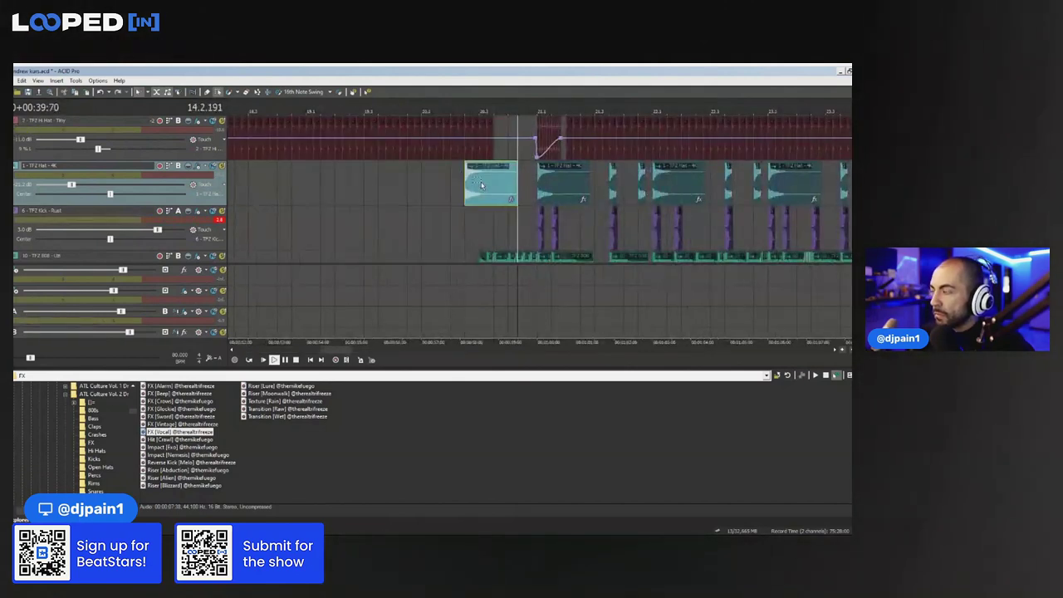
{"action": "left_click", "coordinate": [482, 183]}
{"action": "scroll", "coordinate": [482, 183], "scroll_direction": "up", "scroll_amount": 2}
{"action": "key", "text": "u"}
{"action": "key", "text": "space"}
{"action": "left_click_drag", "start_coordinate": [566, 195], "coordinate": [581, 196]}
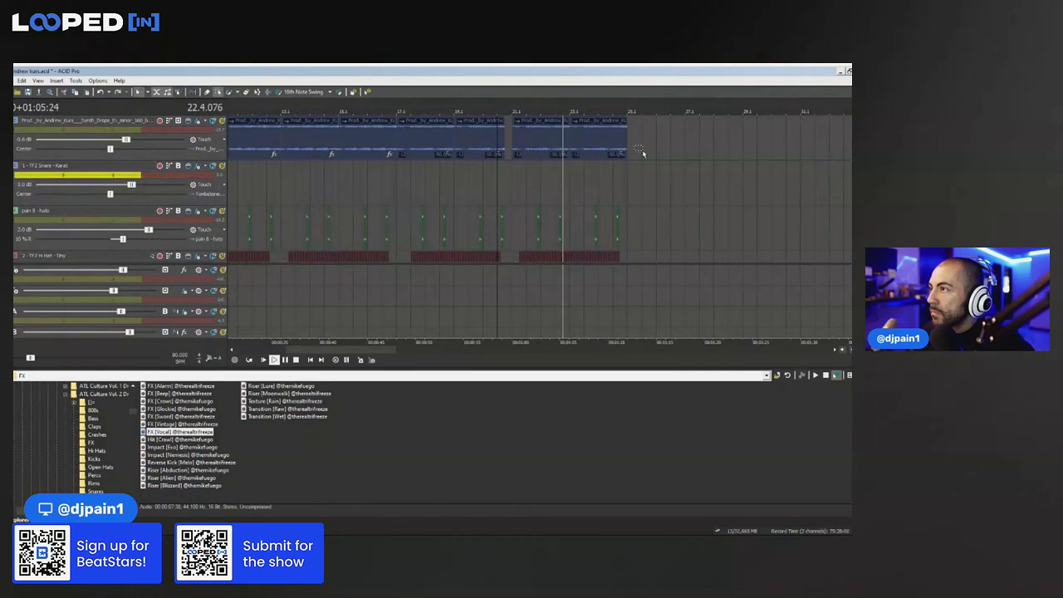
Move the last synth event to bar 25, split at bar 29, delete the remainder, duplicate the piece
{"action": "scroll", "coordinate": [639, 152], "scroll_direction": "down", "scroll_amount": 3}
{"action": "left_click_drag", "start_coordinate": [468, 146], "coordinate": [417, 149]}
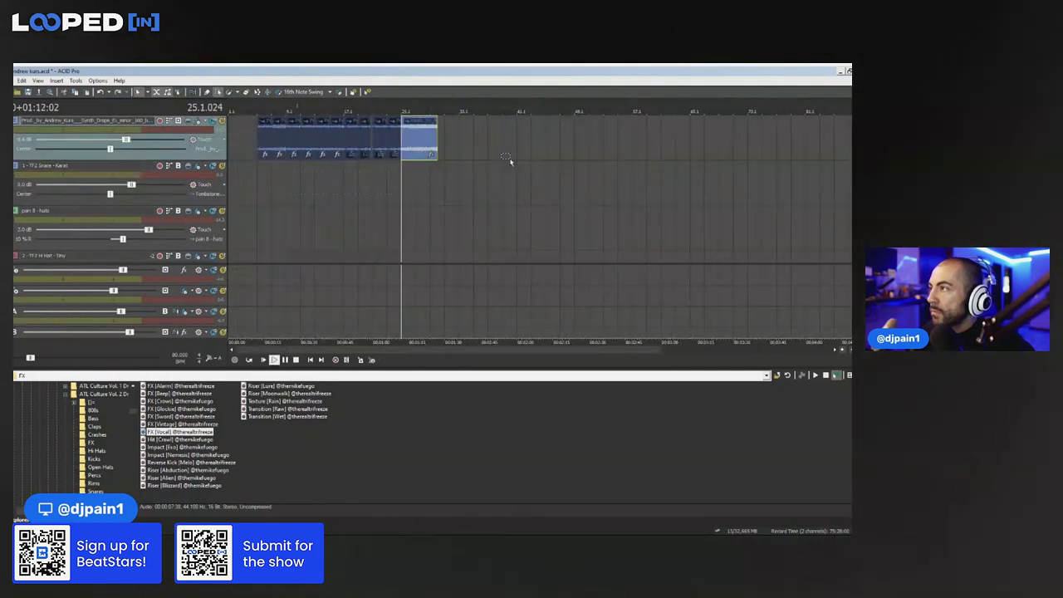
{"action": "scroll", "coordinate": [538, 164], "scroll_direction": "up", "scroll_amount": 3}
{"action": "left_click", "coordinate": [628, 145]}
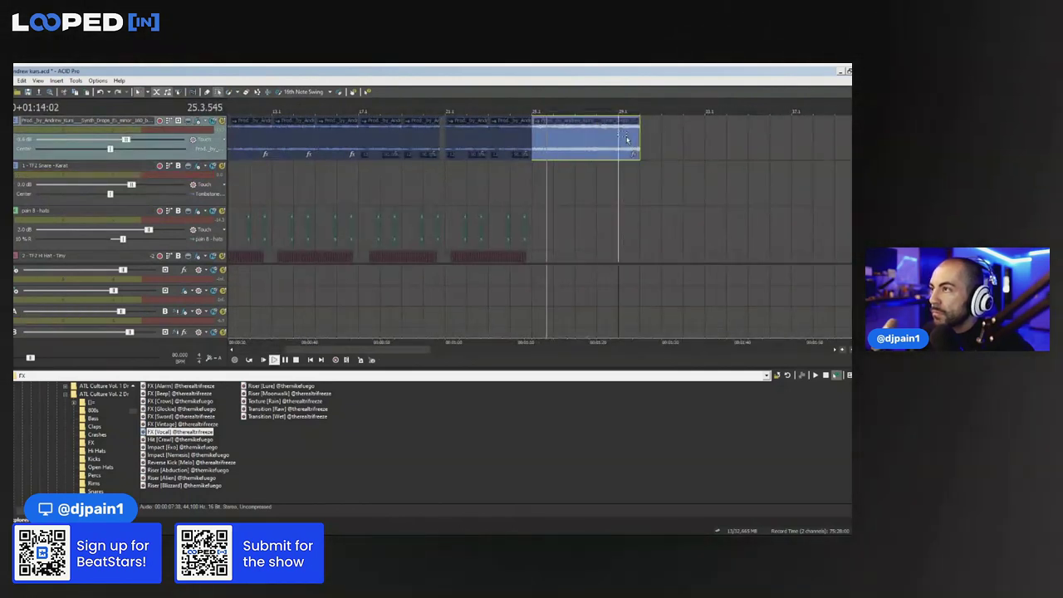
{"action": "key", "text": "s"}
{"action": "key", "text": "Delete"}
{"action": "left_click", "coordinate": [542, 149]}
{"action": "key", "text": "ctrl+v"}
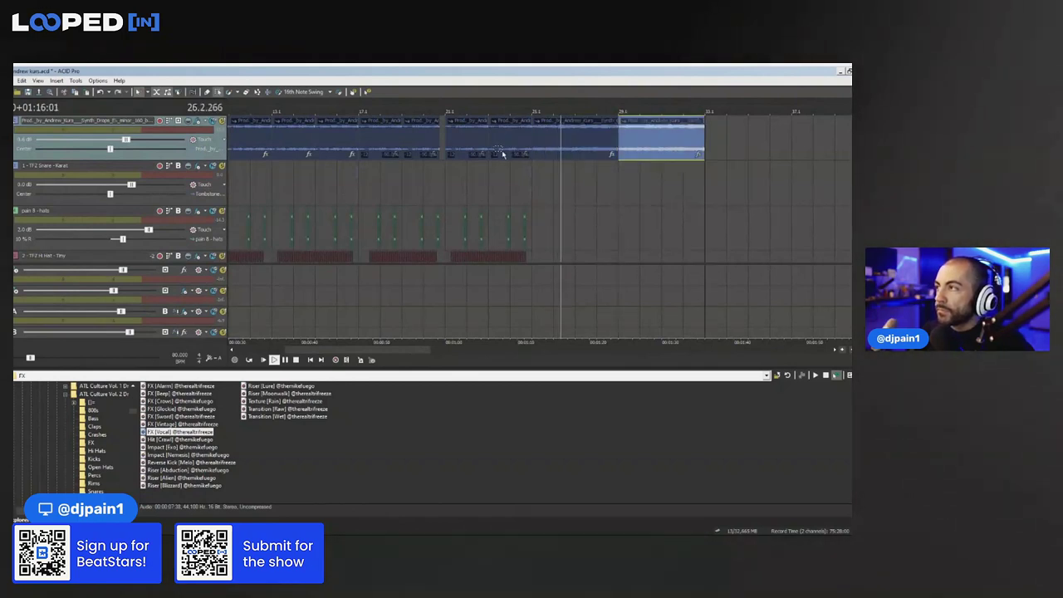
Move the two synth events from bar 25 so they start at bar 33
{"action": "left_click", "coordinate": [504, 155]}
{"action": "key", "text": "space"}
{"action": "left_click", "coordinate": [627, 149]}
{"action": "left_click_drag", "start_coordinate": [626, 150], "coordinate": [744, 141]}
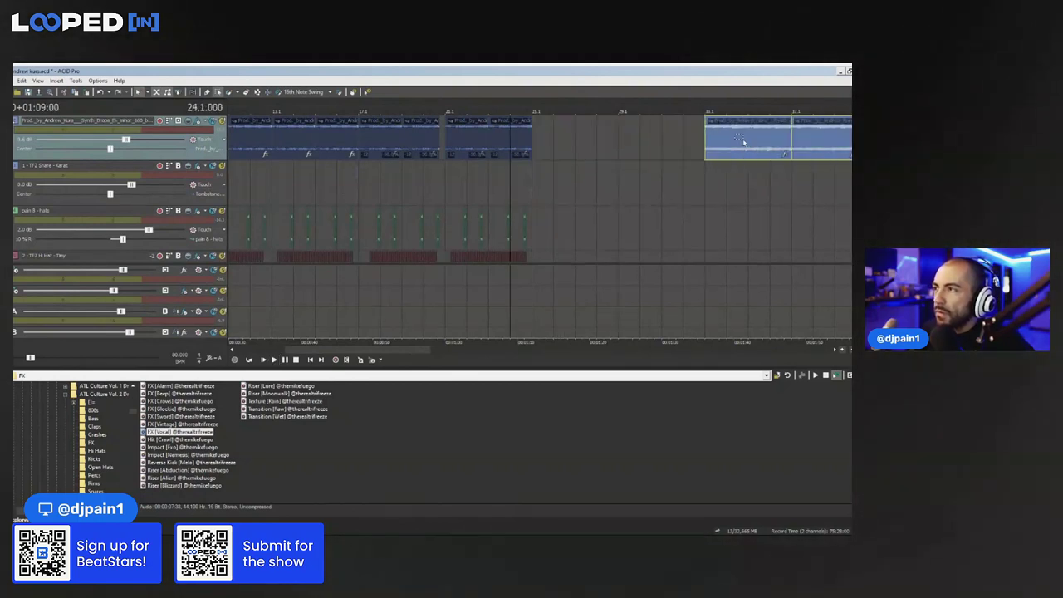
{"action": "scroll", "coordinate": [496, 153], "scroll_direction": "down", "scroll_amount": 1}
{"action": "scroll", "coordinate": [453, 171], "scroll_direction": "up", "scroll_amount": 1}
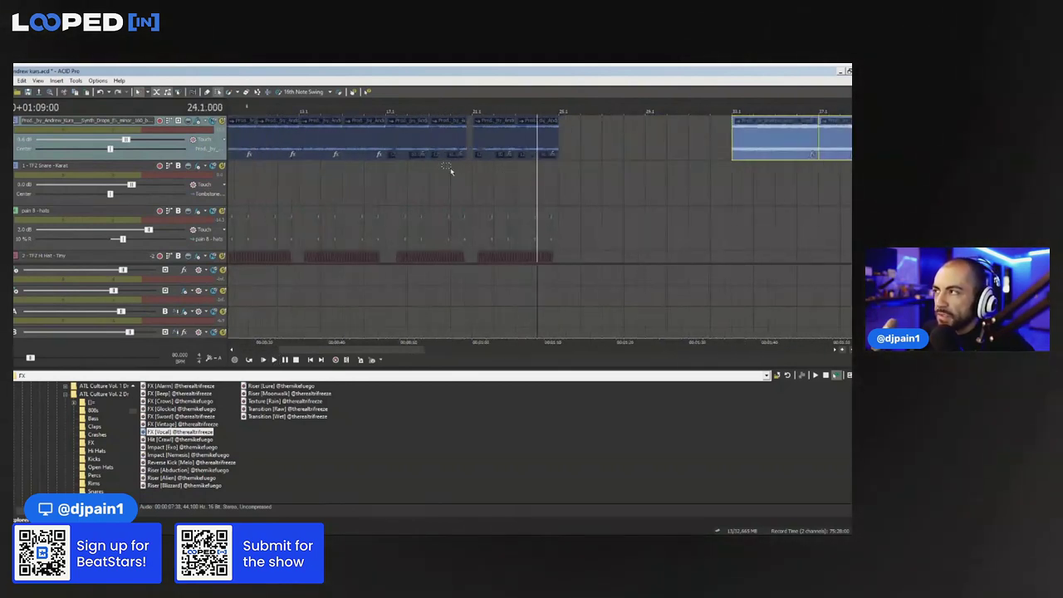
Select a time range starting at bar 9
{"action": "left_click", "coordinate": [388, 174]}
{"action": "scroll", "coordinate": [574, 186], "scroll_direction": "up", "scroll_amount": 2}
{"action": "scroll", "coordinate": [706, 182], "scroll_direction": "down", "scroll_amount": 1}
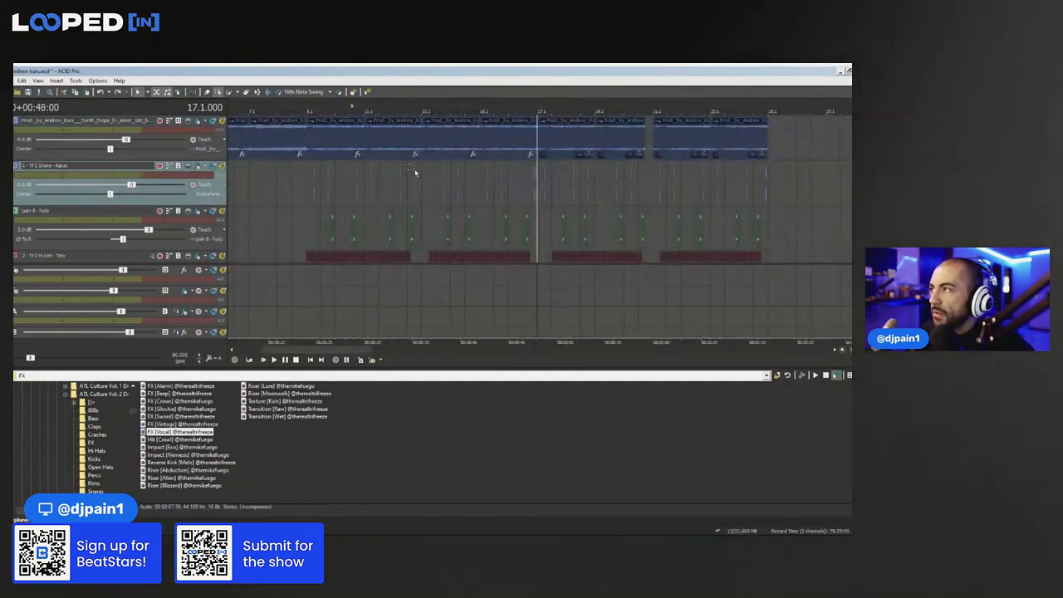
{"action": "left_click", "coordinate": [303, 200]}
{"action": "left_click_drag", "start_coordinate": [303, 199], "coordinate": [535, 204]}
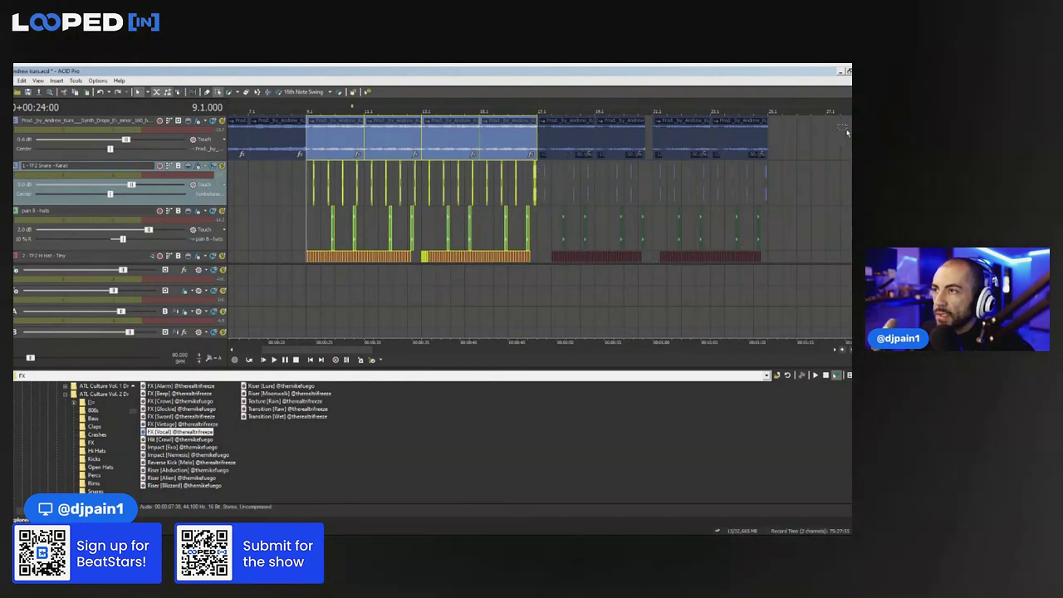
Paste the bars 9–17 synth and drum material at bar 25
{"action": "scroll", "coordinate": [489, 139], "scroll_direction": "up", "scroll_amount": 1}
{"action": "scroll", "coordinate": [482, 143], "scroll_direction": "down", "scroll_amount": 1}
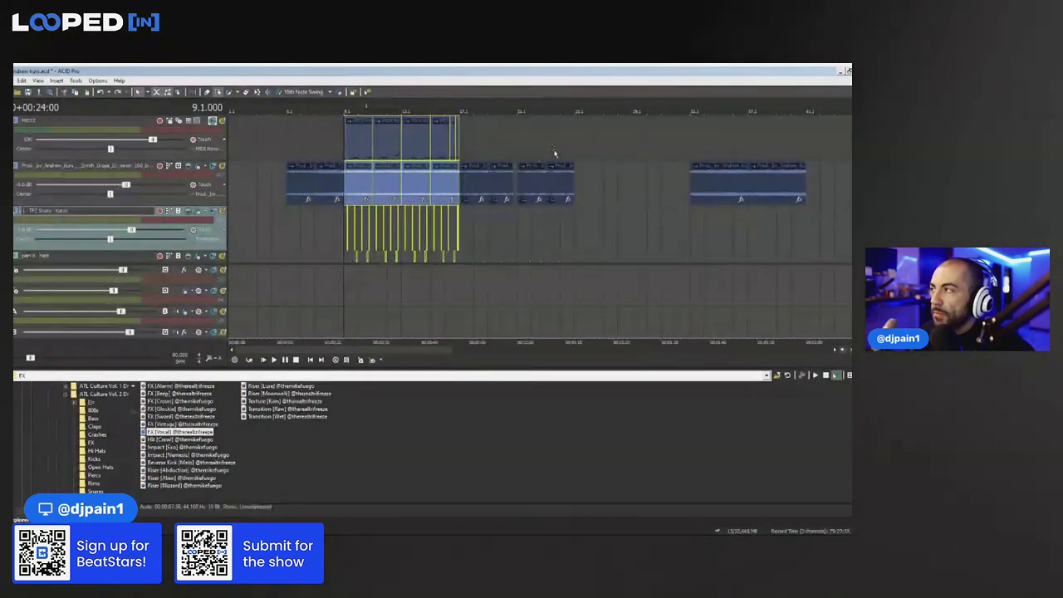
{"action": "left_click", "coordinate": [179, 123]}
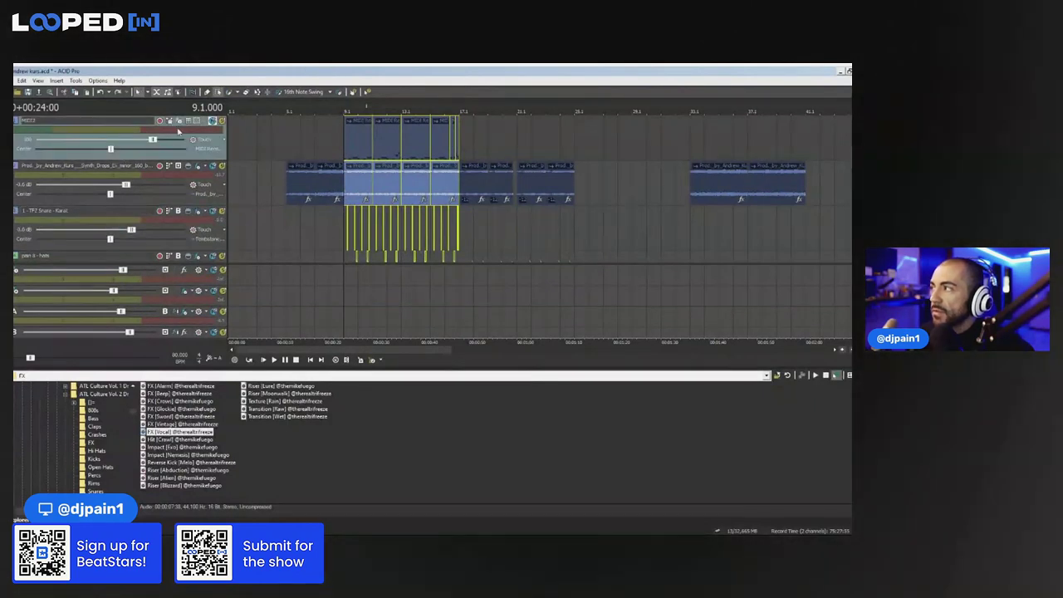
{"action": "scroll", "coordinate": [178, 131], "scroll_direction": "down", "scroll_amount": 1}
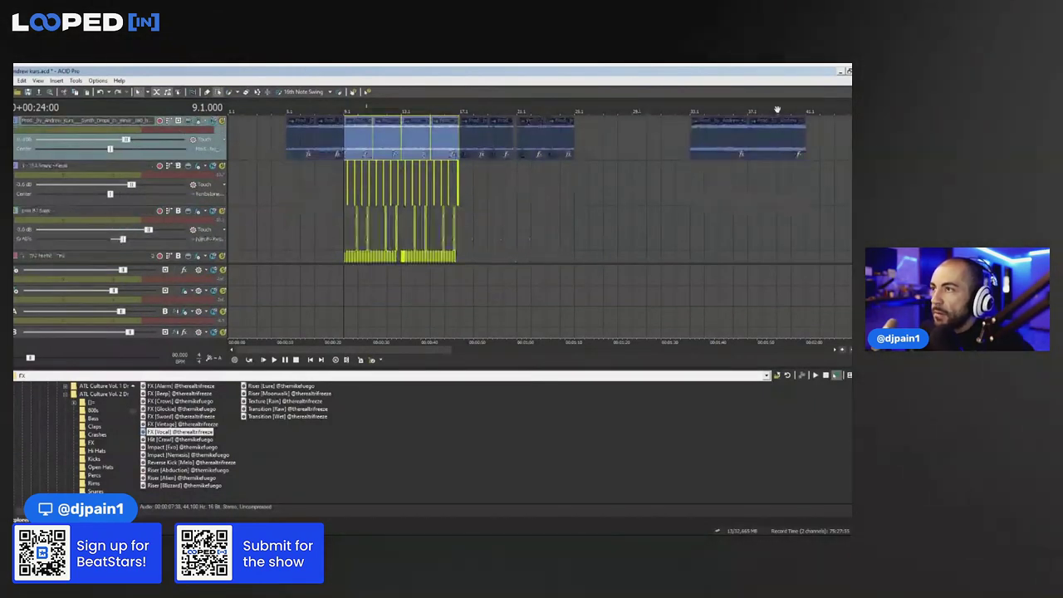
{"action": "left_click", "coordinate": [575, 126]}
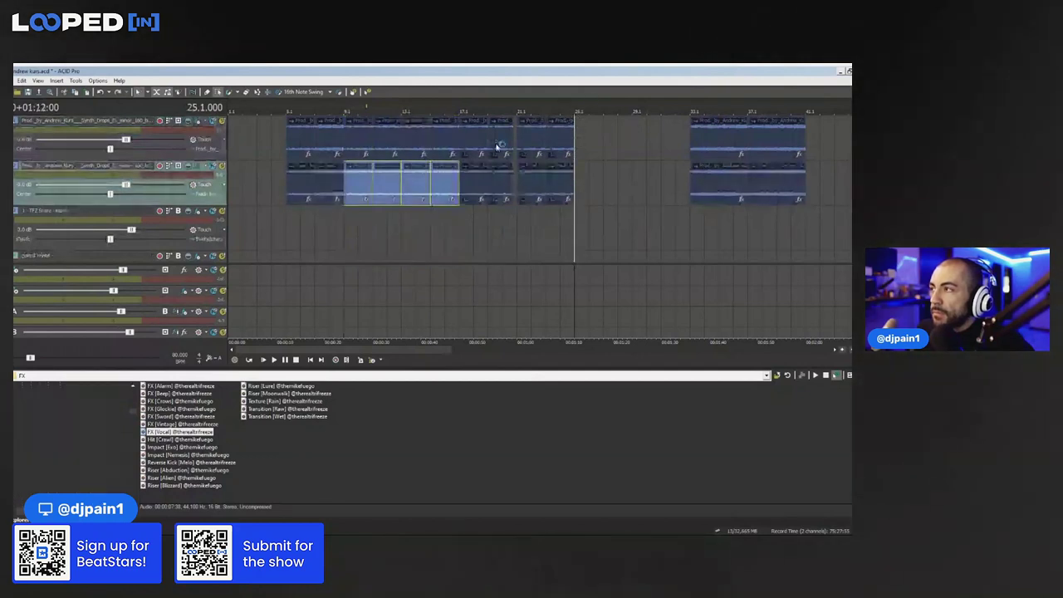
{"action": "left_click", "coordinate": [348, 196]}
{"action": "scroll", "coordinate": [348, 198], "scroll_direction": "up", "scroll_amount": 5}
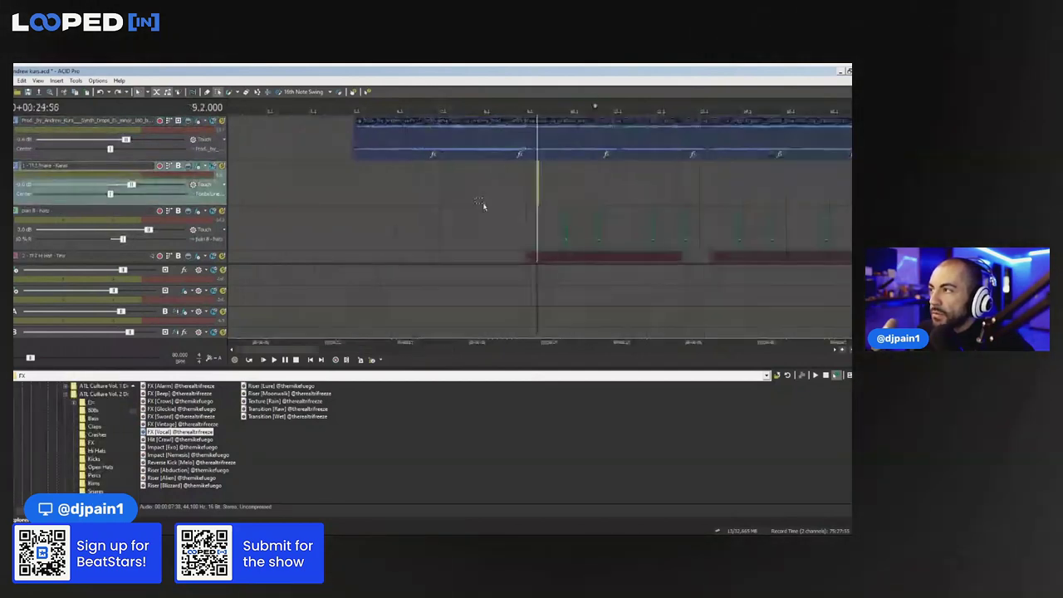
{"action": "mouse_move", "coordinate": [849, 176]}
{"action": "left_mouse_down"}
{"action": "mouse_move", "coordinate": [687, 173]}
{"action": "mouse_move", "coordinate": [830, 171]}
{"action": "left_mouse_up"}
{"action": "scroll", "coordinate": [830, 171], "scroll_direction": "down", "scroll_amount": 3}
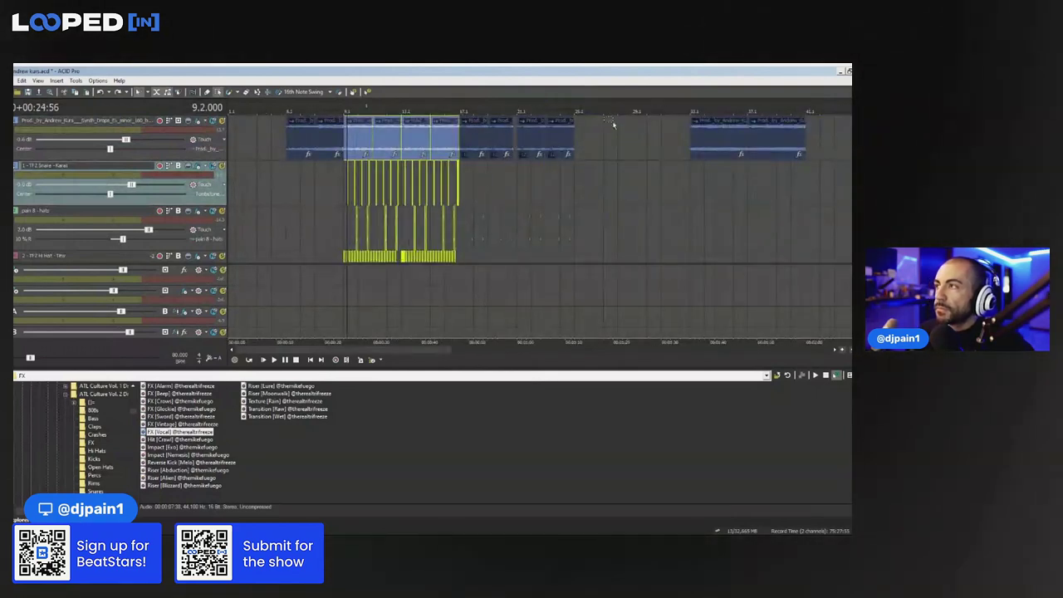
{"action": "left_click", "coordinate": [576, 125]}
{"action": "key", "text": "ctrl+v"}
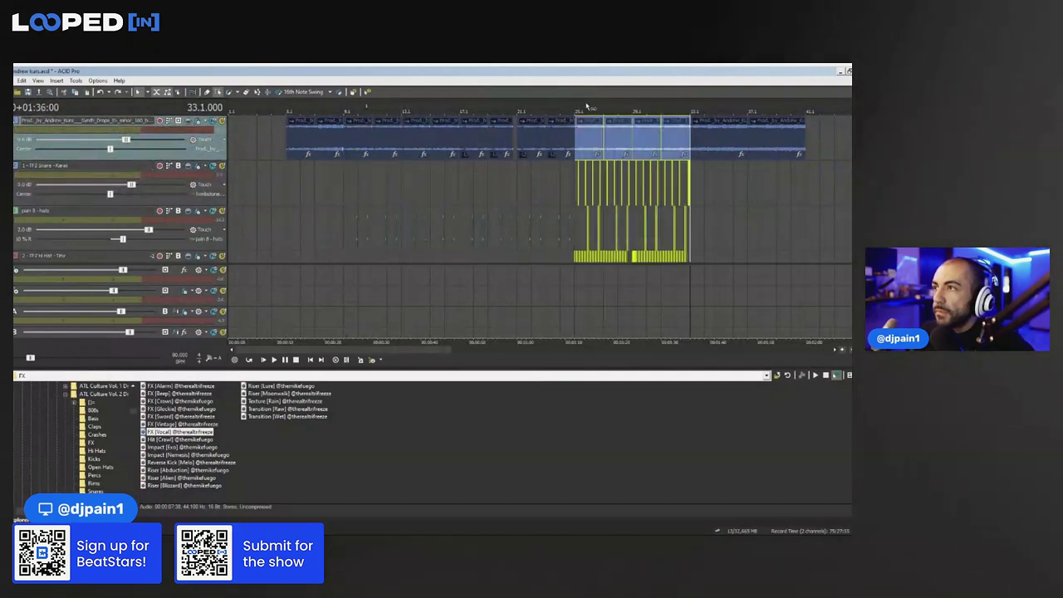
Select the four synth clips starting at bar 25
{"action": "left_click_drag", "start_coordinate": [786, 206], "coordinate": [746, 212]}
{"action": "left_click_drag", "start_coordinate": [591, 141], "coordinate": [565, 140]}
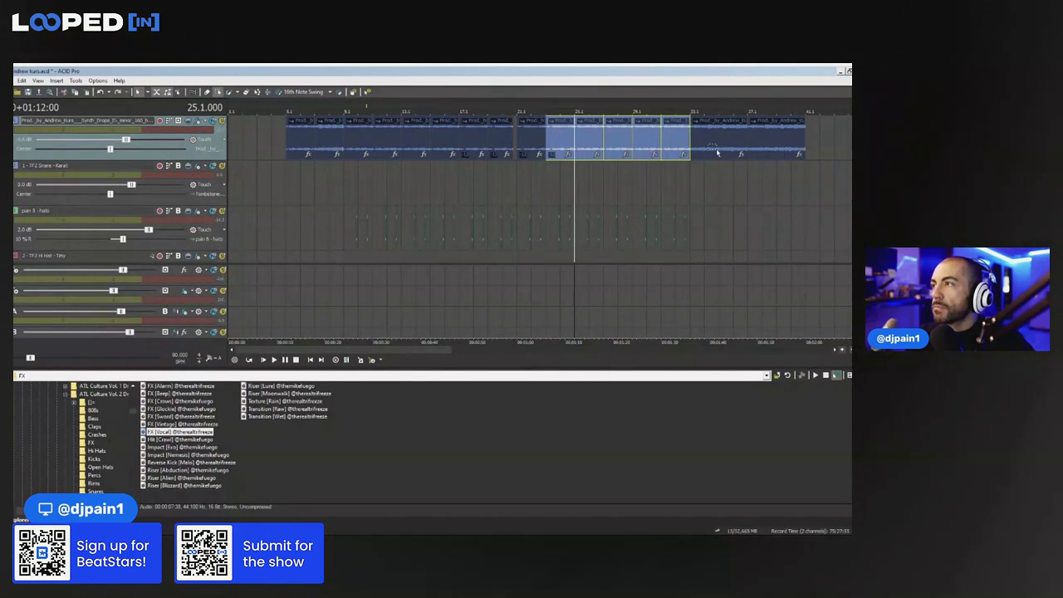
{"action": "left_click", "coordinate": [733, 179]}
{"action": "left_click_drag", "start_coordinate": [666, 153], "coordinate": [597, 142]}
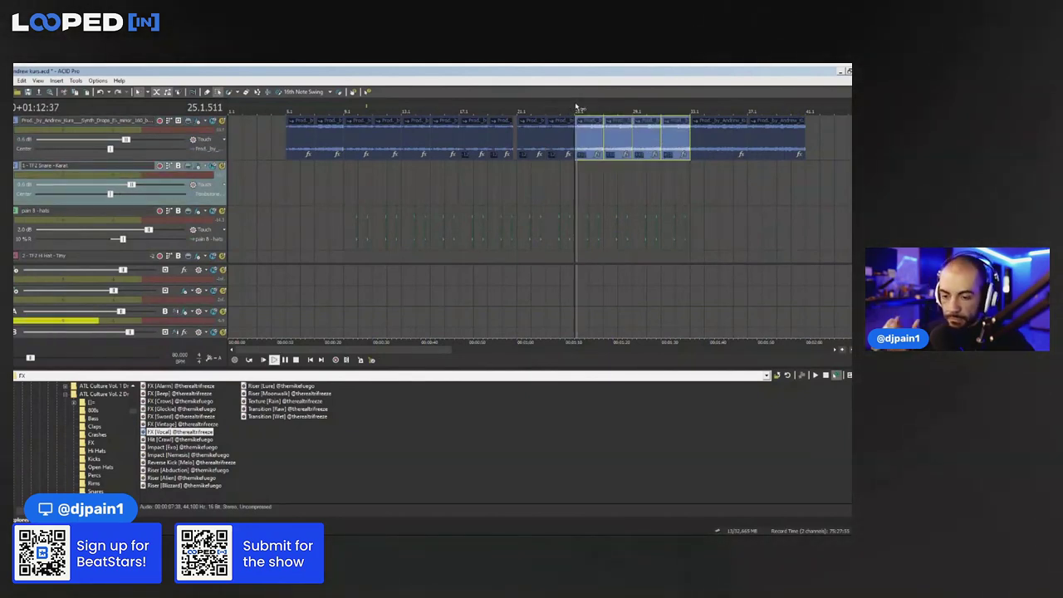
Split the synth clip at bar 26, clear clips up to bar 33, and move two clips back to bar 25
{"action": "scroll", "coordinate": [610, 139], "scroll_direction": "up", "scroll_amount": 3}
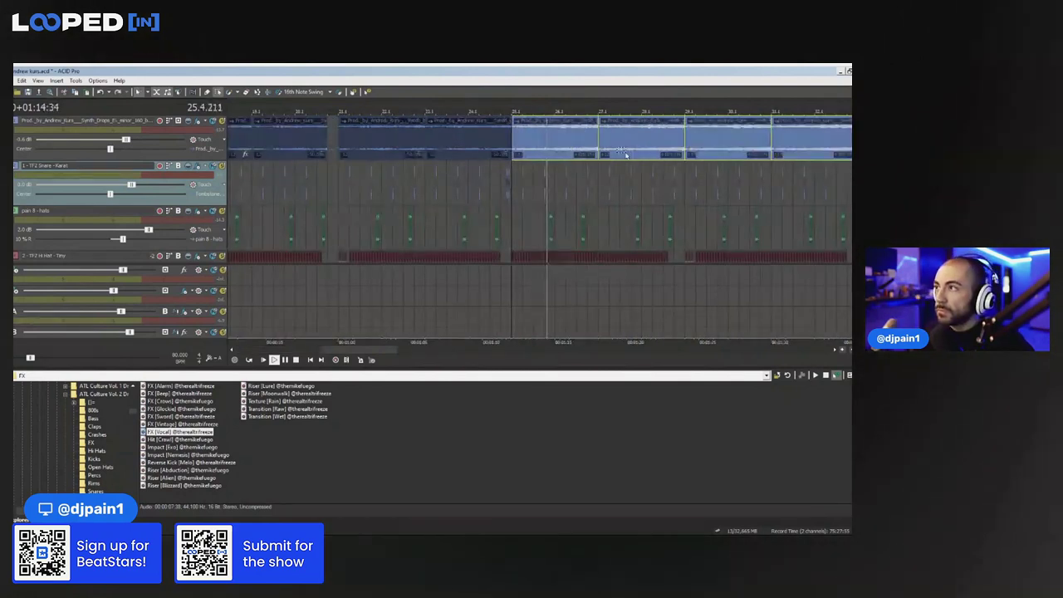
{"action": "scroll", "coordinate": [557, 145], "scroll_direction": "down", "scroll_amount": 3}
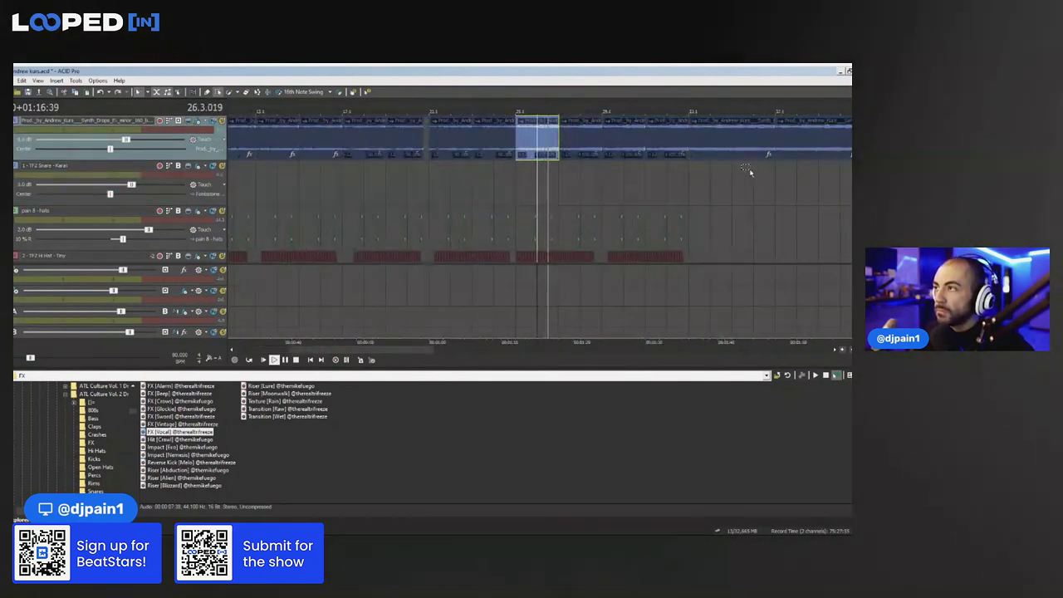
{"action": "key", "text": "space"}
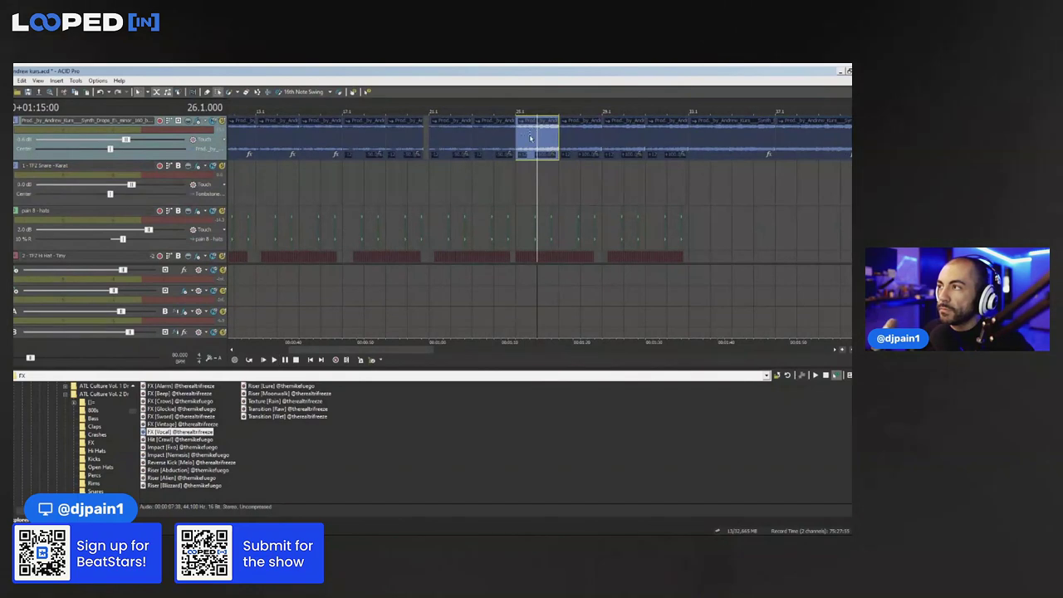
{"action": "key", "text": "s"}
{"action": "left_click", "coordinate": [533, 142]}
{"action": "key", "text": "Delete"}
{"action": "left_click", "coordinate": [581, 141]}
{"action": "key", "text": "Delete"}
{"action": "left_click_drag", "start_coordinate": [606, 143], "coordinate": [652, 138]}
{"action": "key", "text": "Delete"}
{"action": "scroll", "coordinate": [548, 142], "scroll_direction": "down", "scroll_amount": 2}
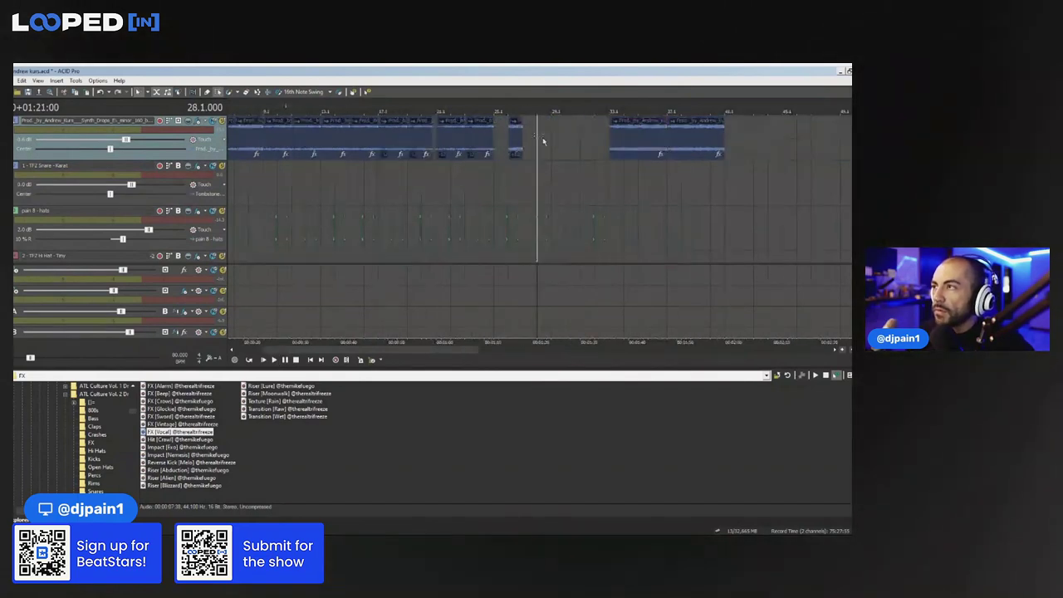
{"action": "left_click_drag", "start_coordinate": [514, 144], "coordinate": [788, 145]}
{"action": "left_click_drag", "start_coordinate": [682, 170], "coordinate": [535, 142]}
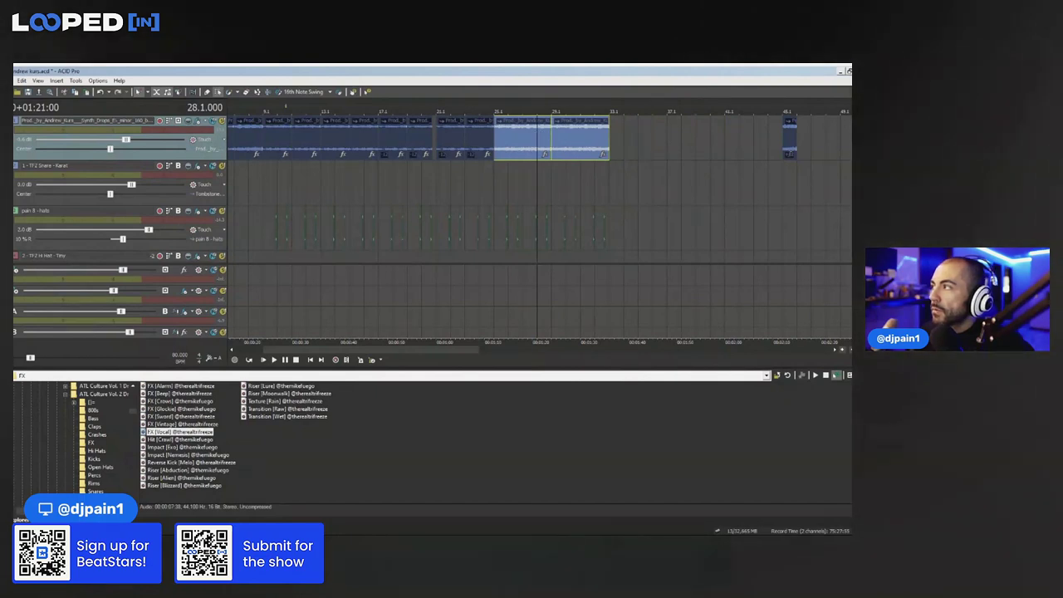
Duplicate the synth track, empty it, and paste the one-bar clip repeatedly from bar 25 to 29
{"action": "key", "text": "ctrl+d"}
{"action": "scroll", "coordinate": [633, 179], "scroll_direction": "down", "scroll_amount": 4}
{"action": "left_click_drag", "start_coordinate": [425, 174], "coordinate": [251, 184]}
{"action": "key", "text": "Delete"}
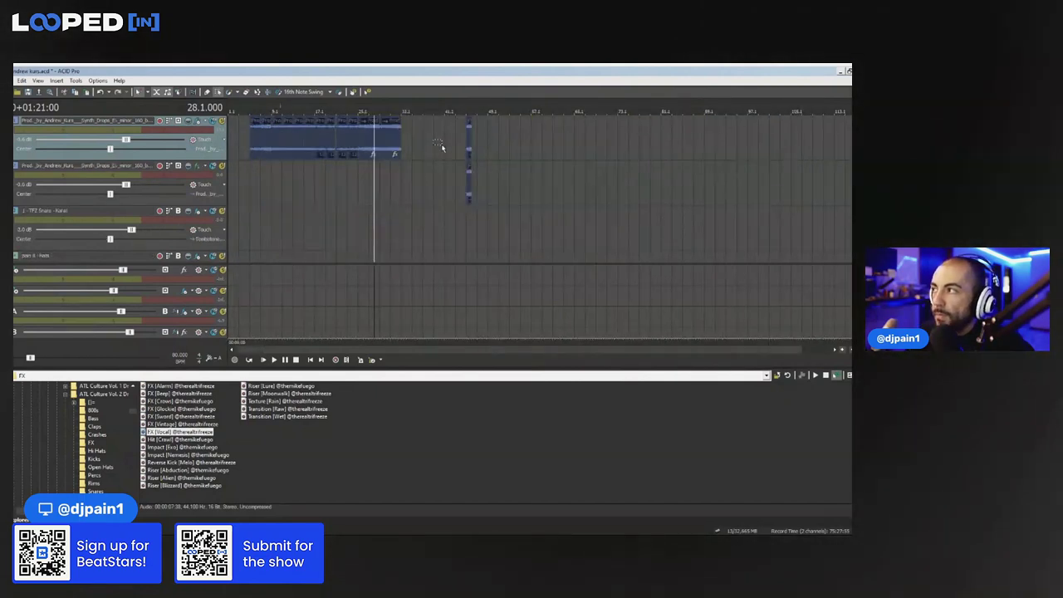
{"action": "left_click", "coordinate": [361, 181]}
{"action": "key", "text": "ctrl+v"}
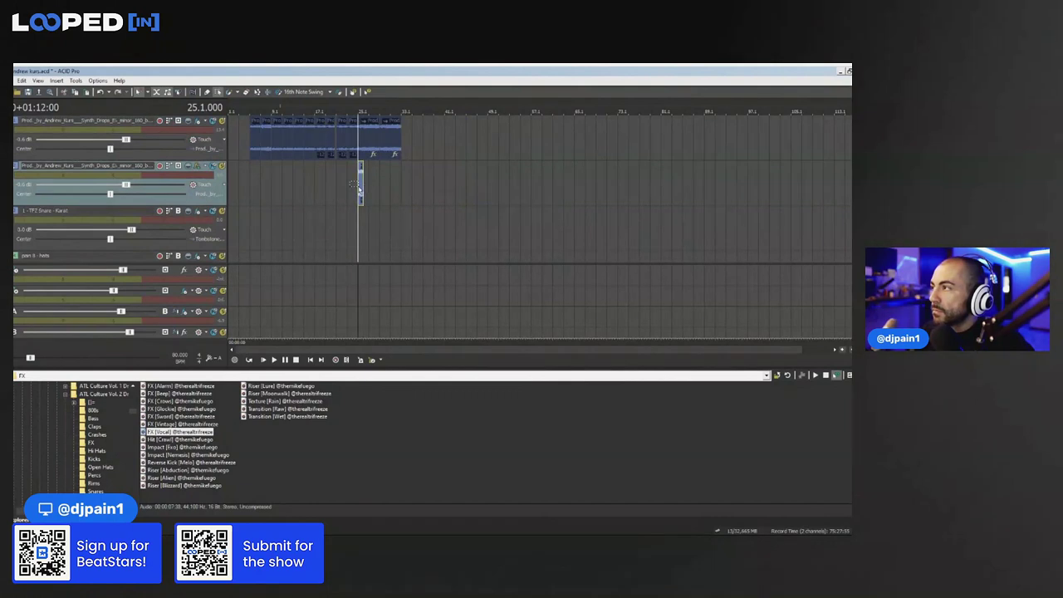
{"action": "scroll", "coordinate": [362, 183], "scroll_direction": "up", "scroll_amount": 4}
{"action": "left_click", "coordinate": [569, 187]}
{"action": "key", "text": "ctrl+v"}
{"action": "key", "text": "ctrl+v"}
{"action": "key", "text": "ctrl+v"}
Play from bar 25 and solo the second synth track
{"action": "left_click", "coordinate": [534, 196]}
{"action": "key", "text": "space"}
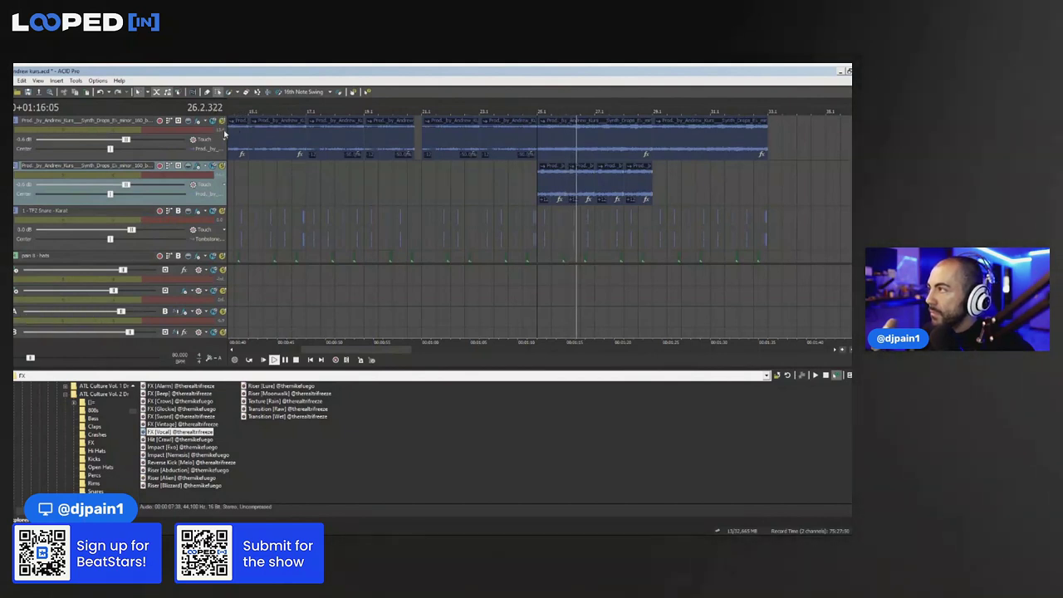
{"action": "left_click", "coordinate": [221, 121]}
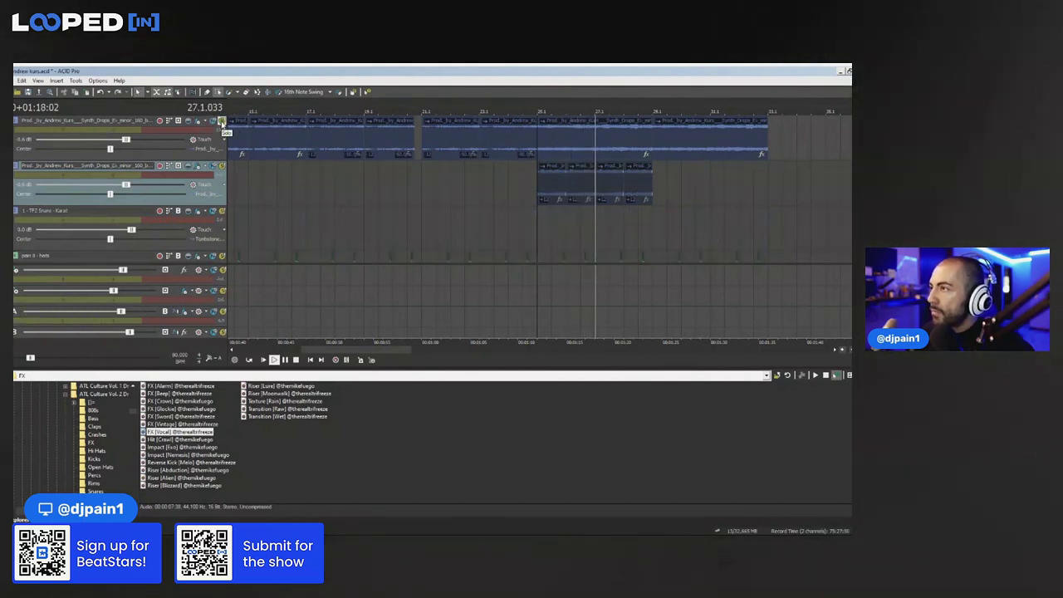
{"action": "left_click", "coordinate": [222, 166]}
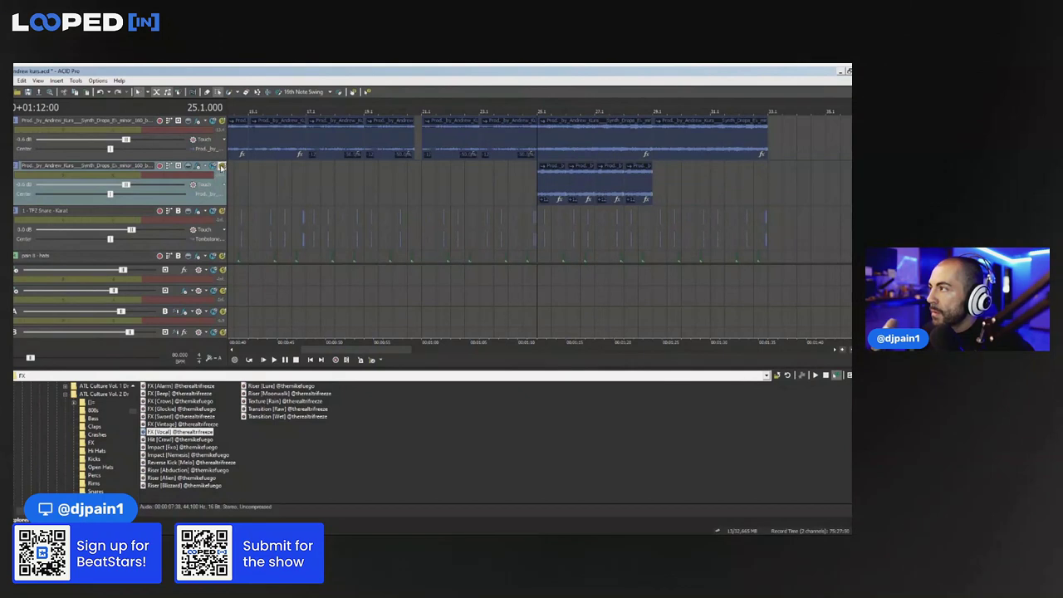
Add Effectrix to synth track 2 and draw a stutter block across its grid
{"action": "left_click", "coordinate": [200, 166]}
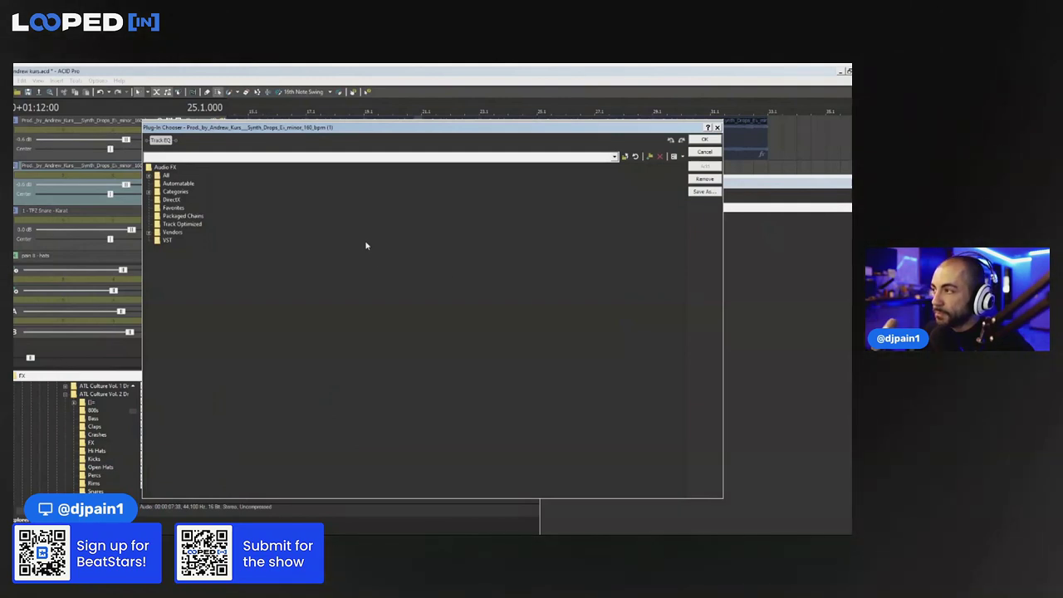
{"action": "left_click", "coordinate": [428, 381]}
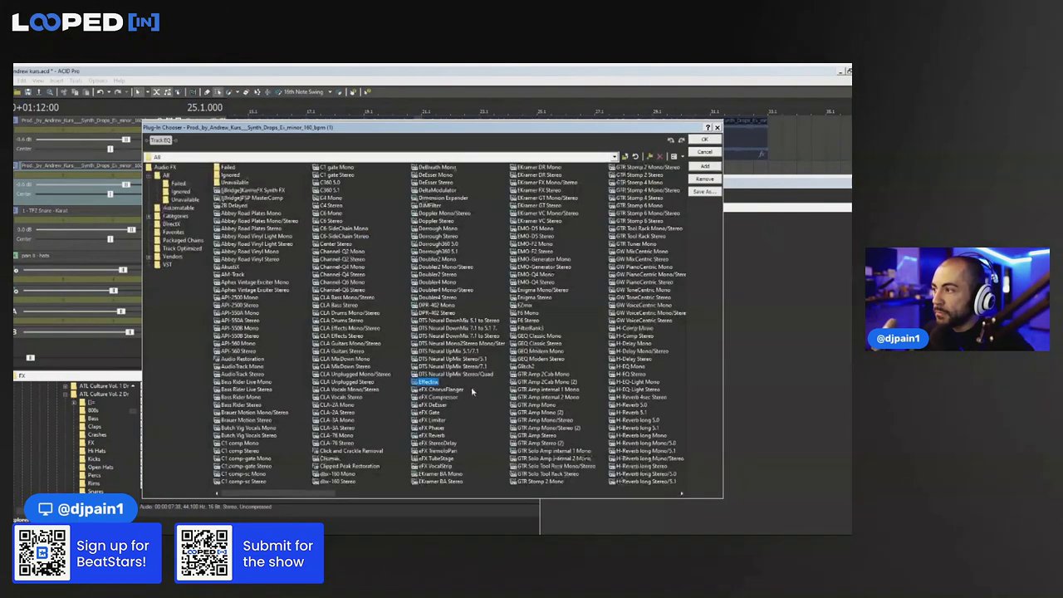
{"action": "left_click", "coordinate": [715, 139]}
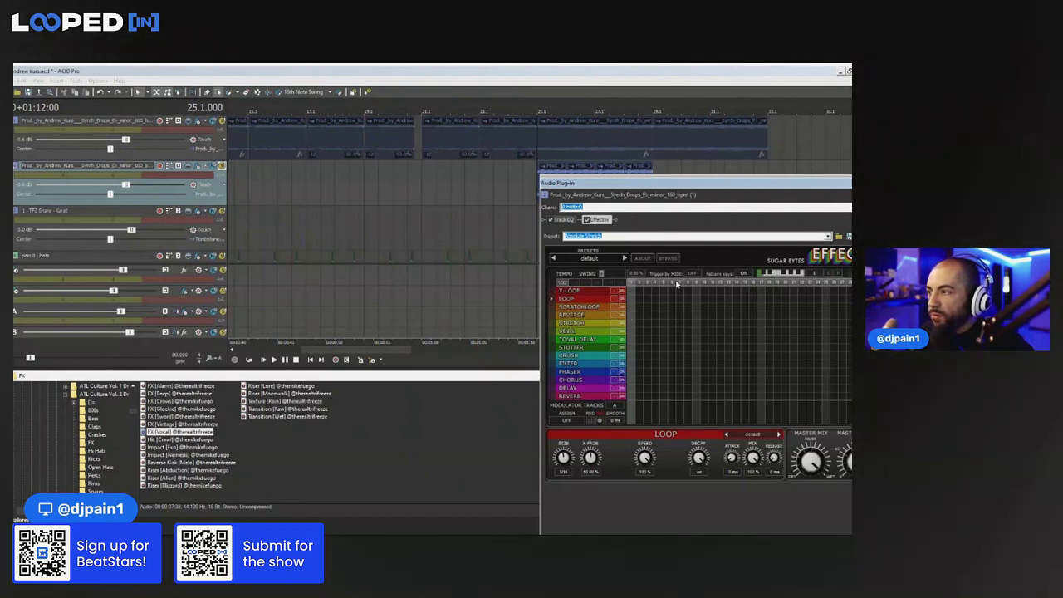
{"action": "left_click_drag", "start_coordinate": [633, 350], "coordinate": [760, 344]}
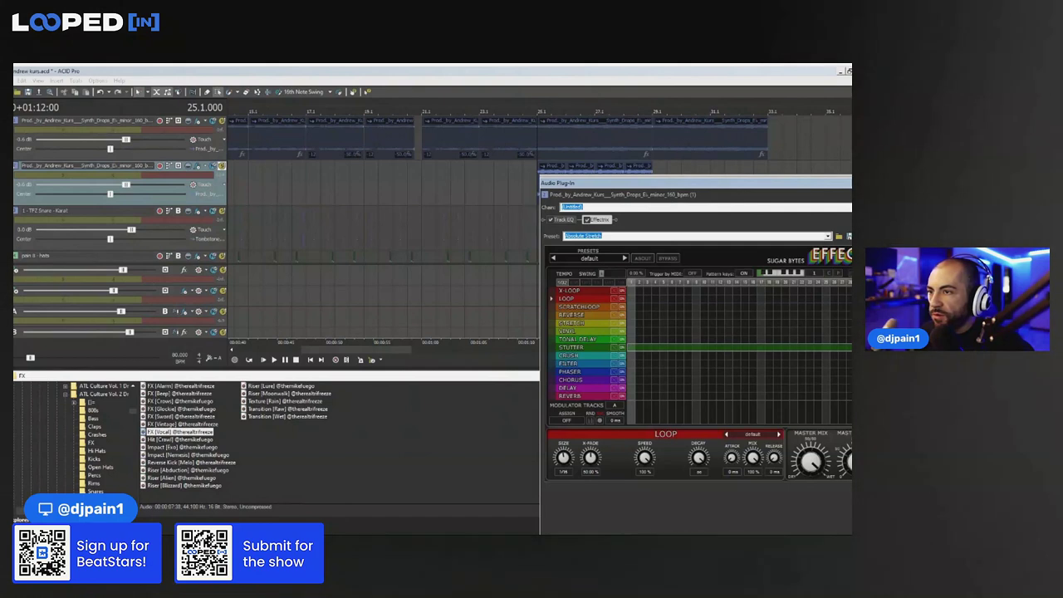
{"action": "left_click", "coordinate": [537, 166]}
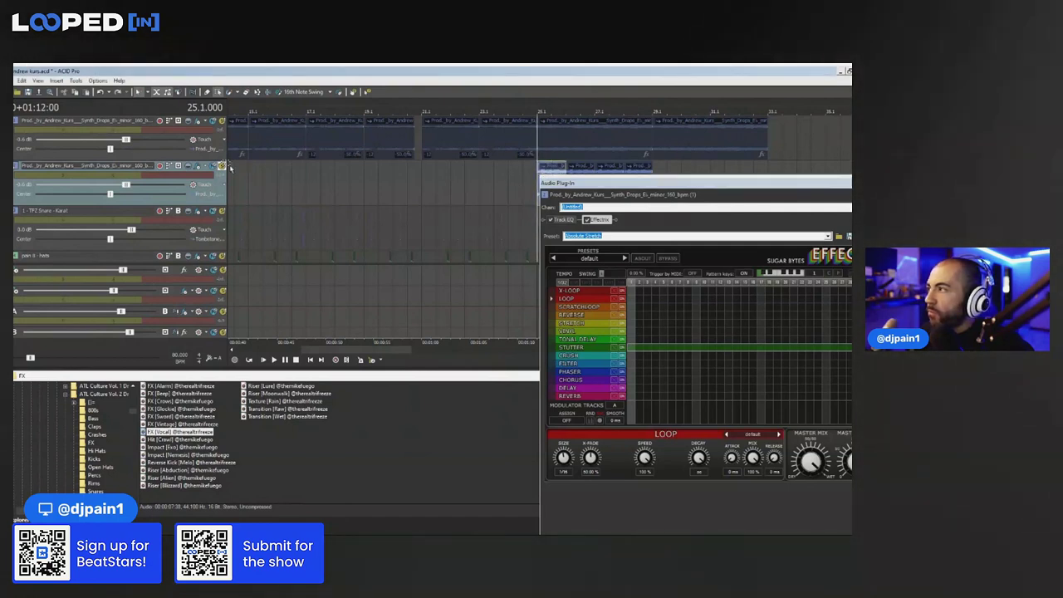
Set Effectrix stutter tempo, raise STUTTER LEVEL steps 2, 4 and 6 to full, mix 100%
{"action": "left_click", "coordinate": [573, 347]}
{"action": "mouse_move", "coordinate": [563, 458]}
{"action": "left_mouse_down"}
{"action": "mouse_move", "coordinate": [559, 476]}
{"action": "mouse_move", "coordinate": [551, 456]}
{"action": "left_mouse_up"}
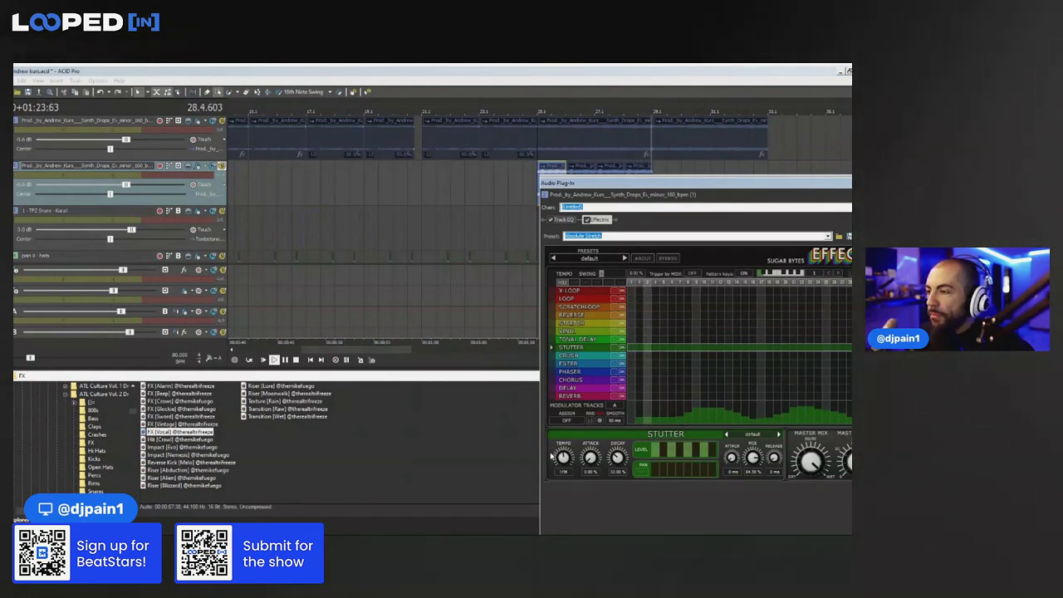
{"action": "left_click", "coordinate": [586, 72]}
{"action": "key", "text": "space"}
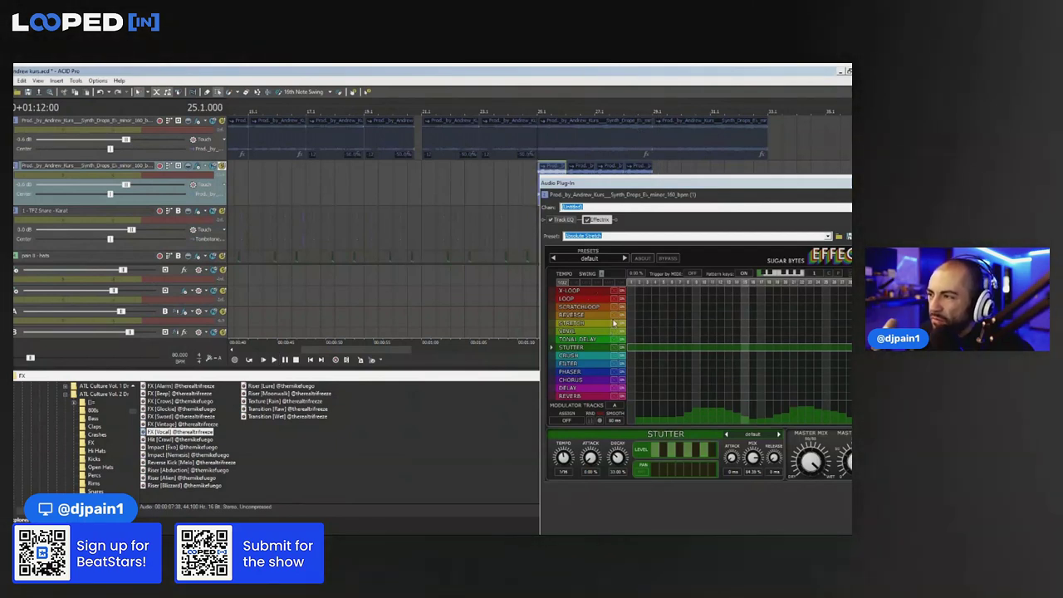
{"action": "key", "text": "space"}
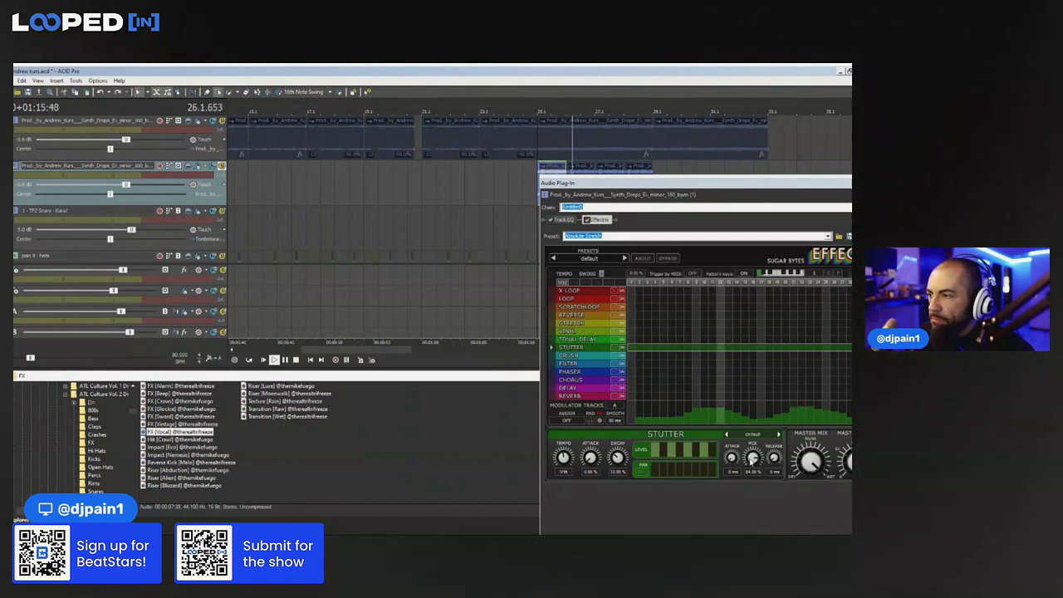
{"action": "left_click", "coordinate": [671, 454]}
{"action": "mouse_move", "coordinate": [671, 454]}
{"action": "left_mouse_down"}
{"action": "mouse_move", "coordinate": [667, 422]}
{"action": "mouse_move", "coordinate": [679, 443]}
{"action": "mouse_move", "coordinate": [733, 456]}
{"action": "mouse_move", "coordinate": [742, 406]}
{"action": "left_mouse_up"}
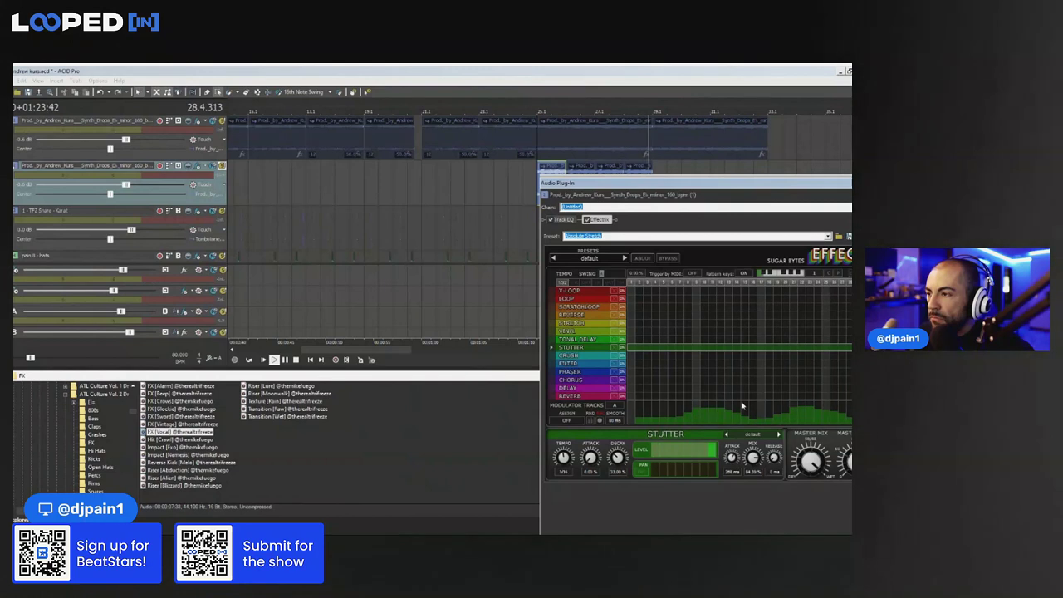
{"action": "left_click", "coordinate": [626, 70]}
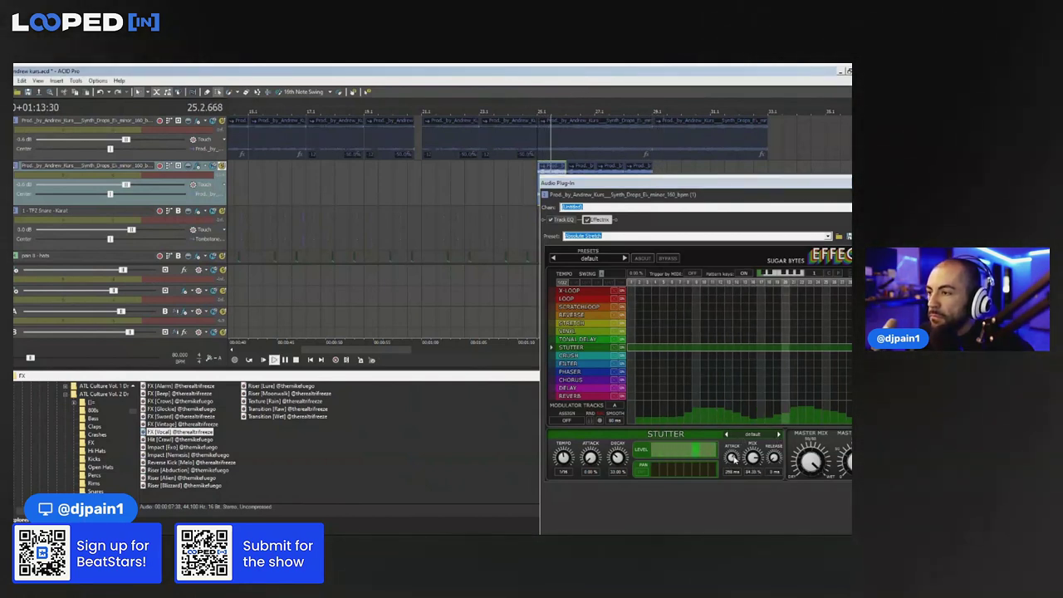
{"action": "left_click_drag", "start_coordinate": [754, 458], "coordinate": [778, 445]}
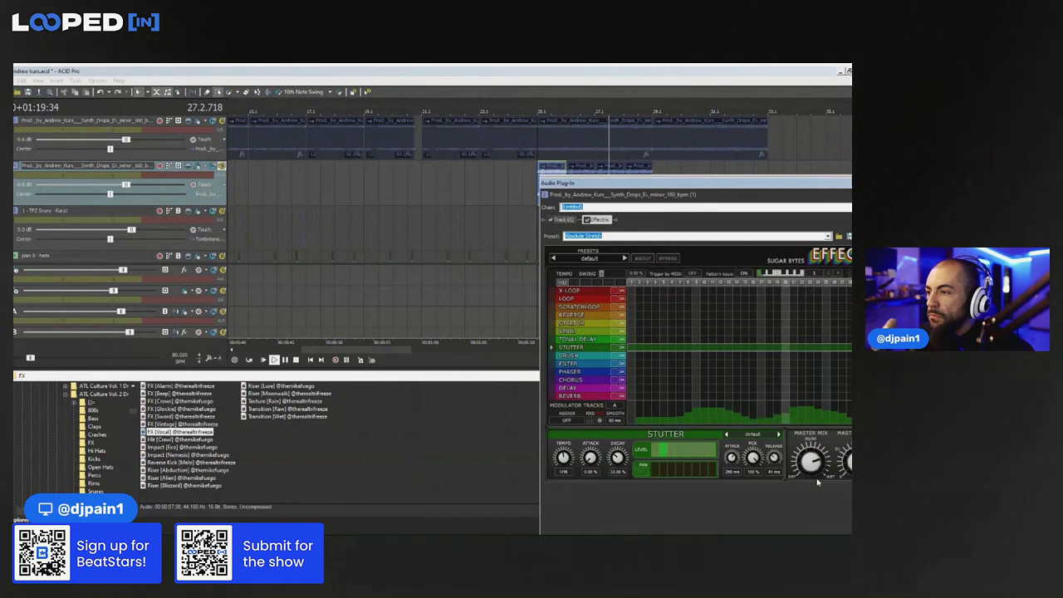
Cut the synth's high frequencies with a Track EQ high-shelf band
{"action": "left_click", "coordinate": [564, 221]}
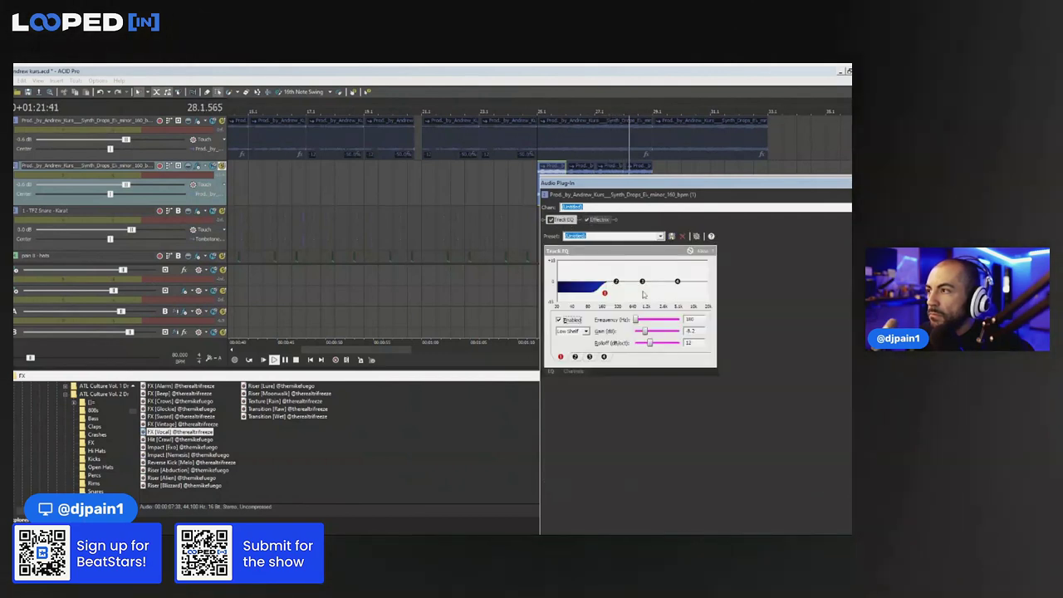
{"action": "left_click_drag", "start_coordinate": [607, 300], "coordinate": [658, 330]}
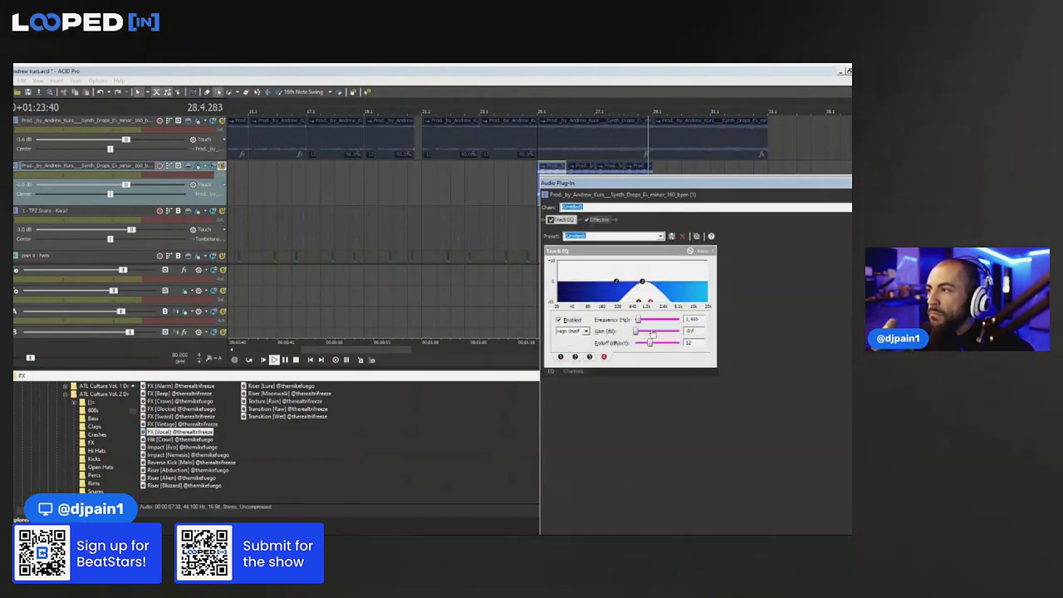
{"action": "key", "text": "space"}
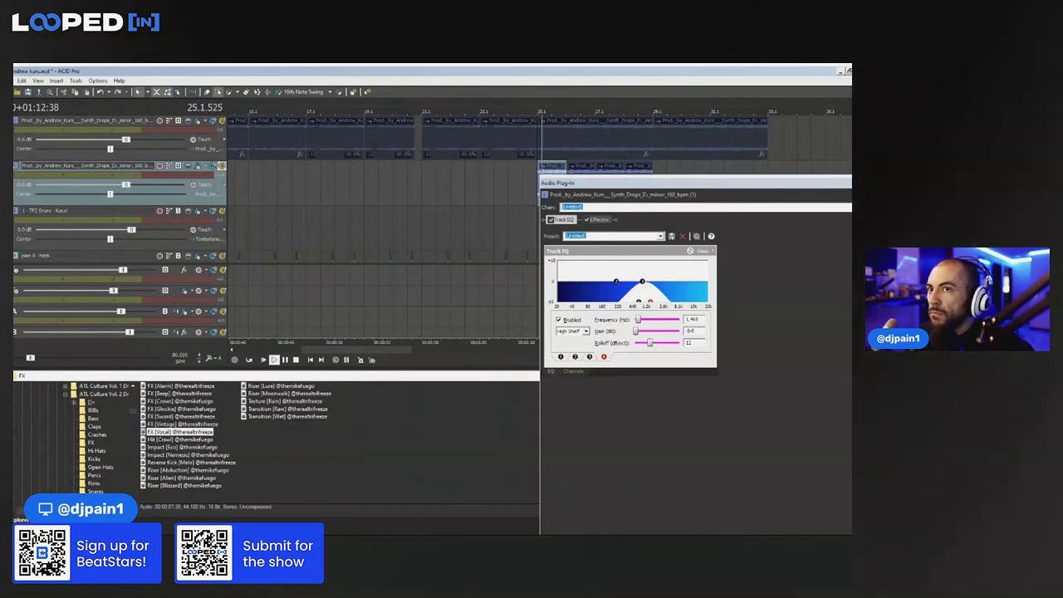
{"action": "key", "text": "Escape"}
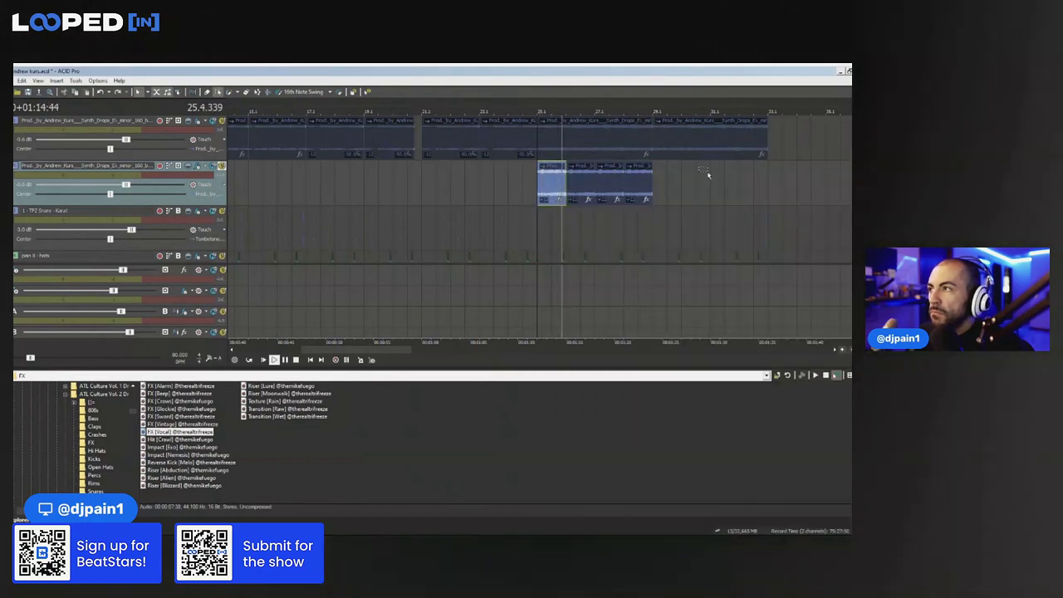
Copy the four synth clips on track two to bar 29
{"action": "left_click_drag", "start_coordinate": [686, 181], "coordinate": [497, 192]}
{"action": "left_click", "coordinate": [654, 186]}
{"action": "key", "text": "ctrl+v"}
{"action": "left_click", "coordinate": [536, 184]}
{"action": "key", "text": "space"}
Raise the Effectrix Stutter attack to 14.60% while auditioning playback
{"action": "left_click", "coordinate": [200, 165]}
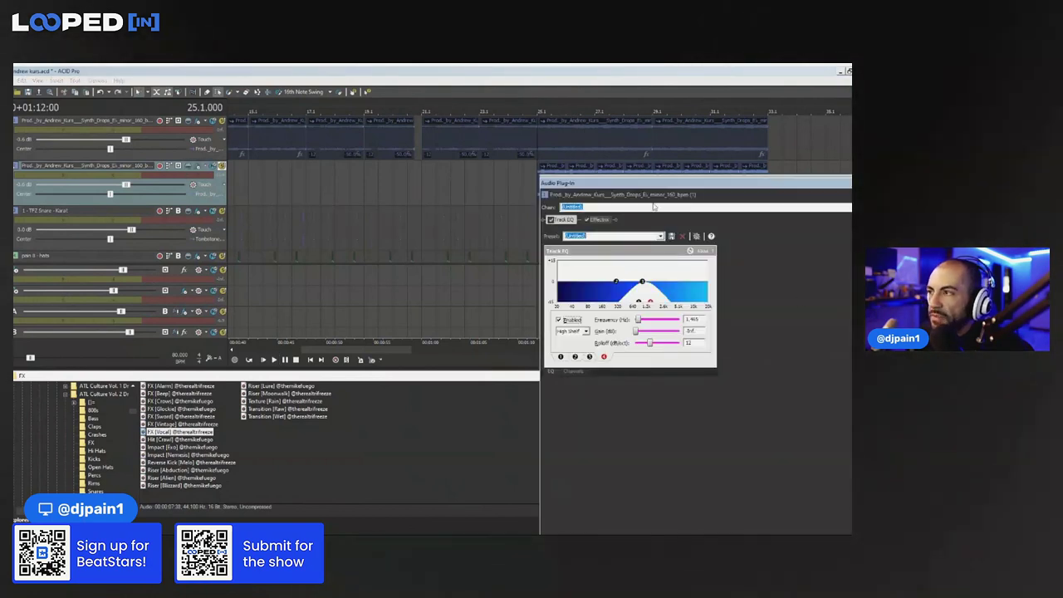
{"action": "left_click", "coordinate": [598, 219]}
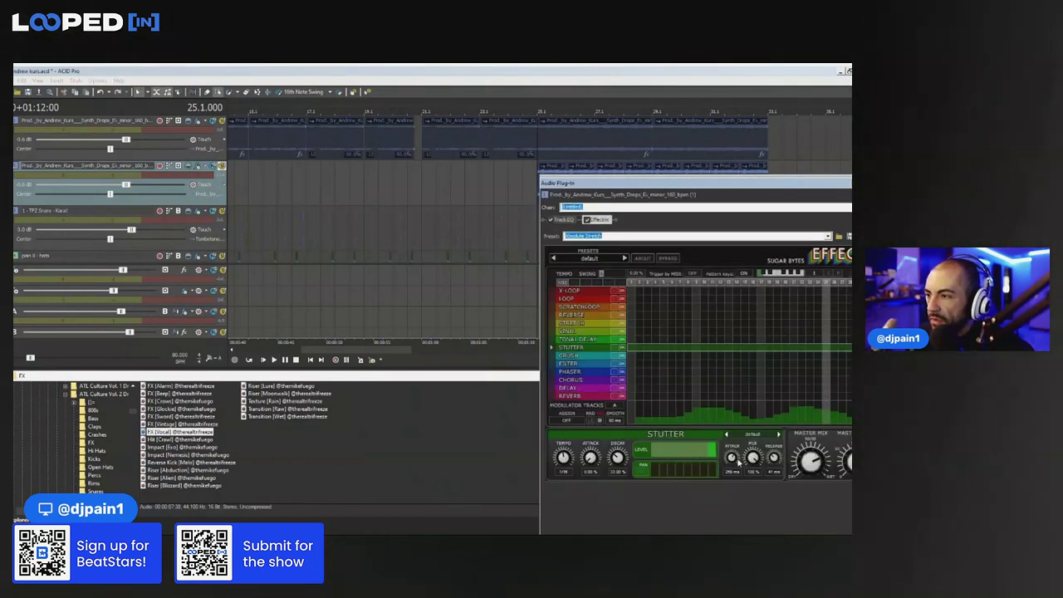
{"action": "left_click", "coordinate": [491, 71]}
{"action": "key", "text": "space"}
{"action": "left_click_drag", "start_coordinate": [591, 459], "coordinate": [593, 450]}
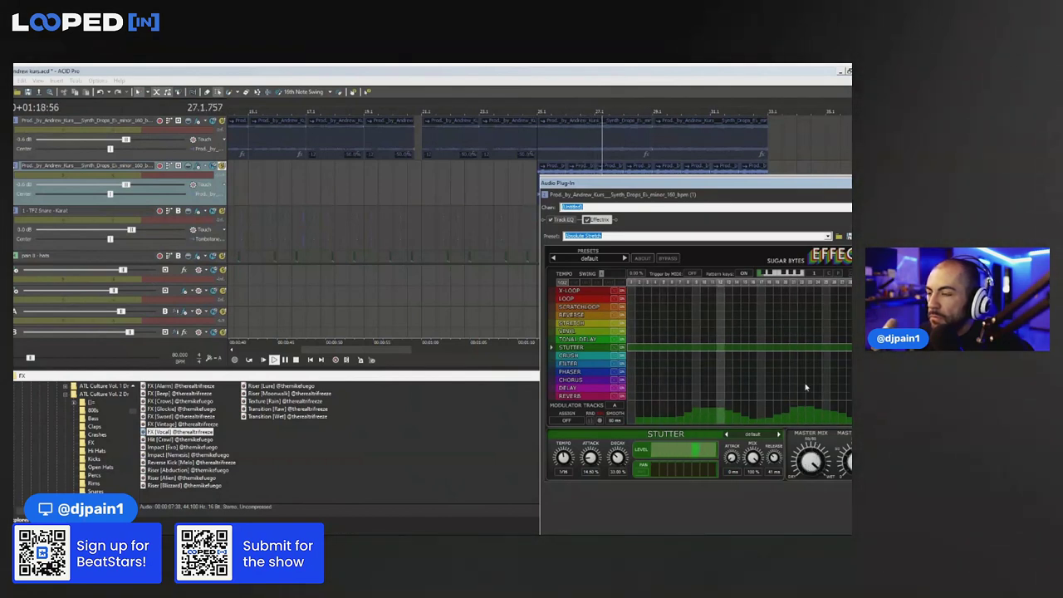
{"action": "left_click", "coordinate": [859, 182]}
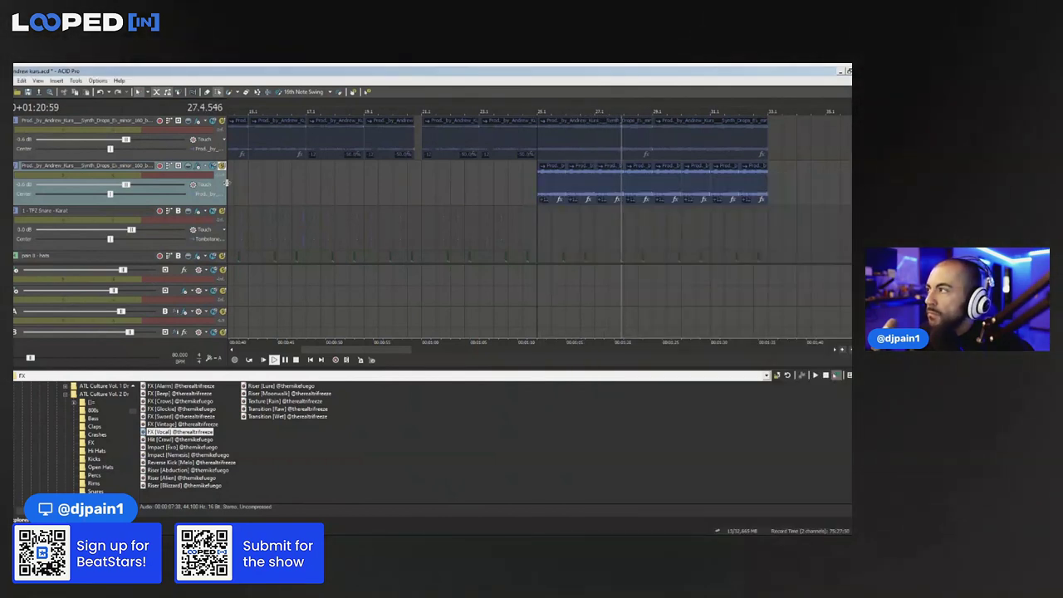
Unsolo the second synth track and replay from bar 25, deleting then restoring a top-track clip
{"action": "left_click", "coordinate": [223, 167]}
{"action": "key", "text": "space"}
{"action": "key", "text": "space"}
{"action": "left_click", "coordinate": [596, 127]}
{"action": "key", "text": "Delete"}
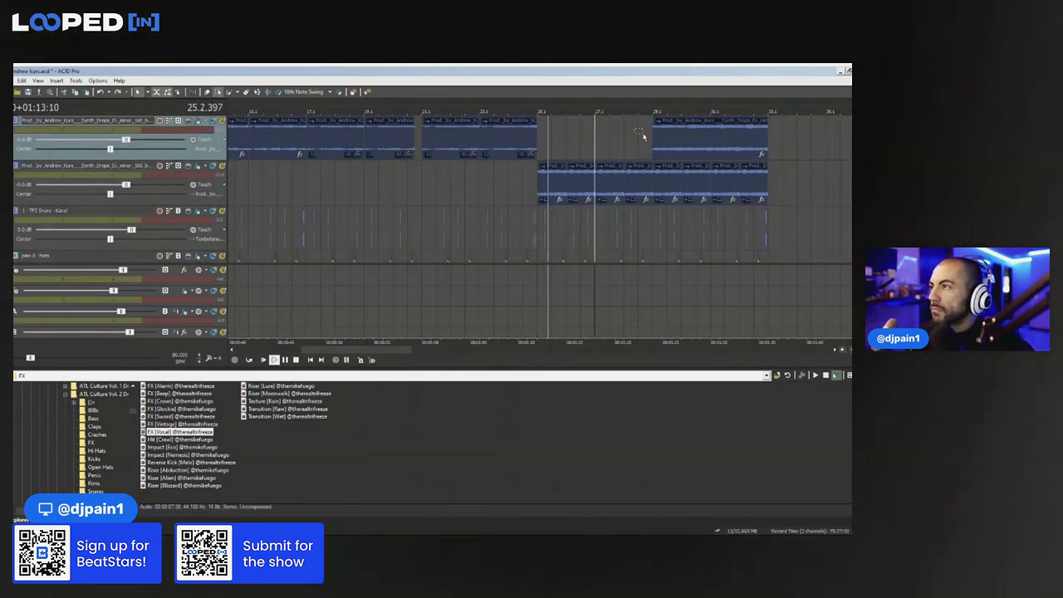
{"action": "left_click", "coordinate": [667, 137]}
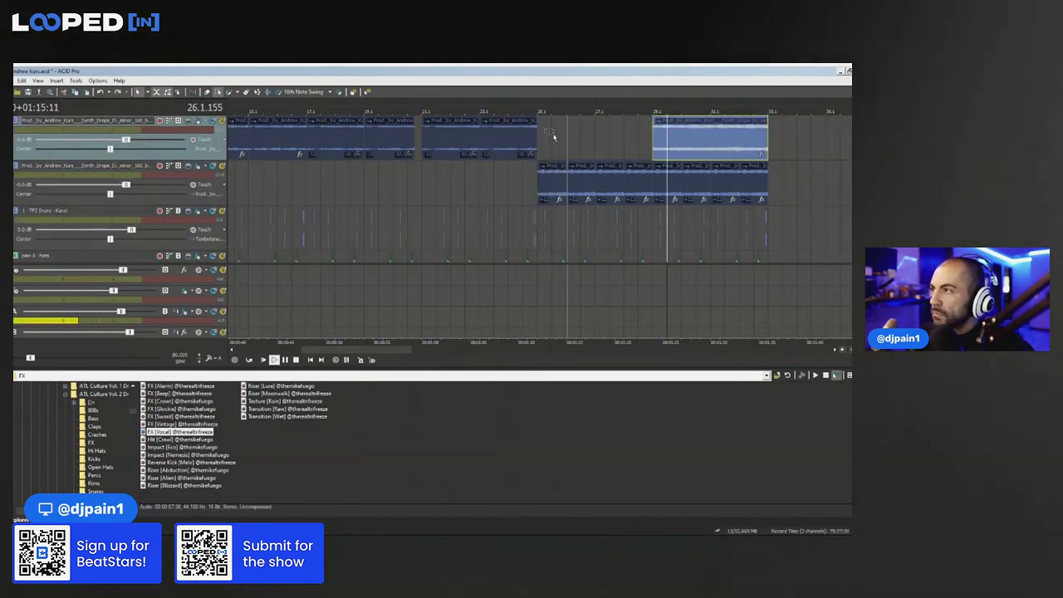
{"action": "key", "text": "ctrl+z"}
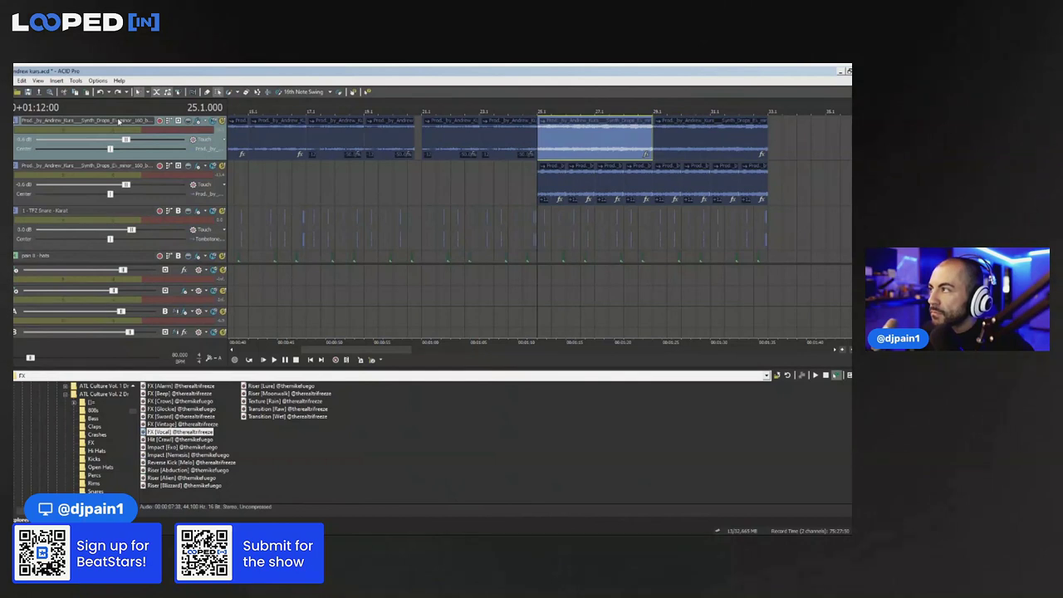
Add KarmaFX Synth FX 4 Pole Lowpass to the top synth with automatable filter parameters, dipping its envelope at bar 25
{"action": "left_click", "coordinate": [217, 120]}
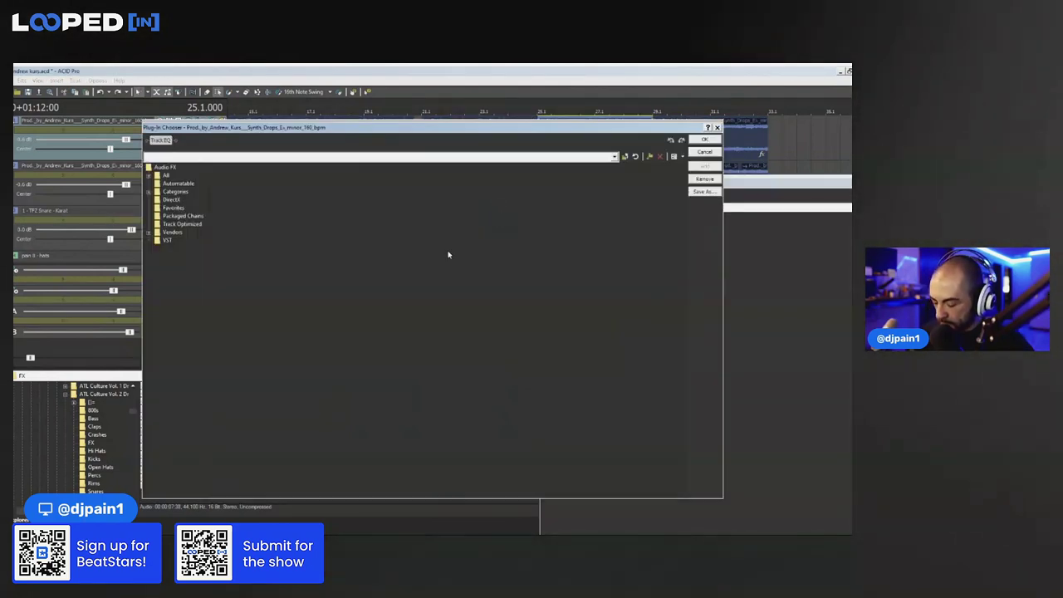
{"action": "double_click", "coordinate": [260, 190]}
{"action": "left_click", "coordinate": [704, 139]}
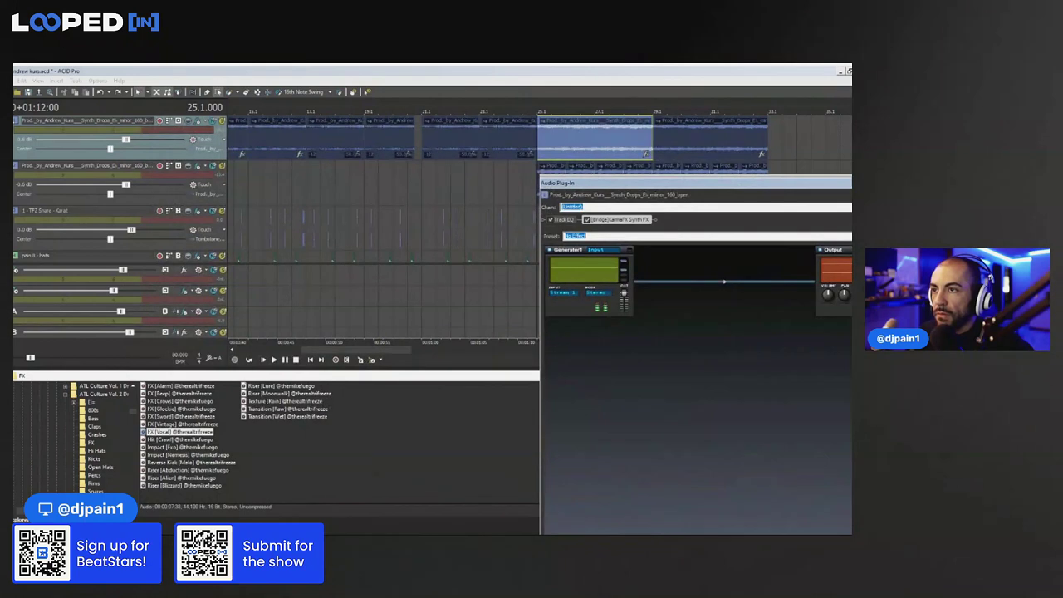
{"action": "key", "text": "Down"}
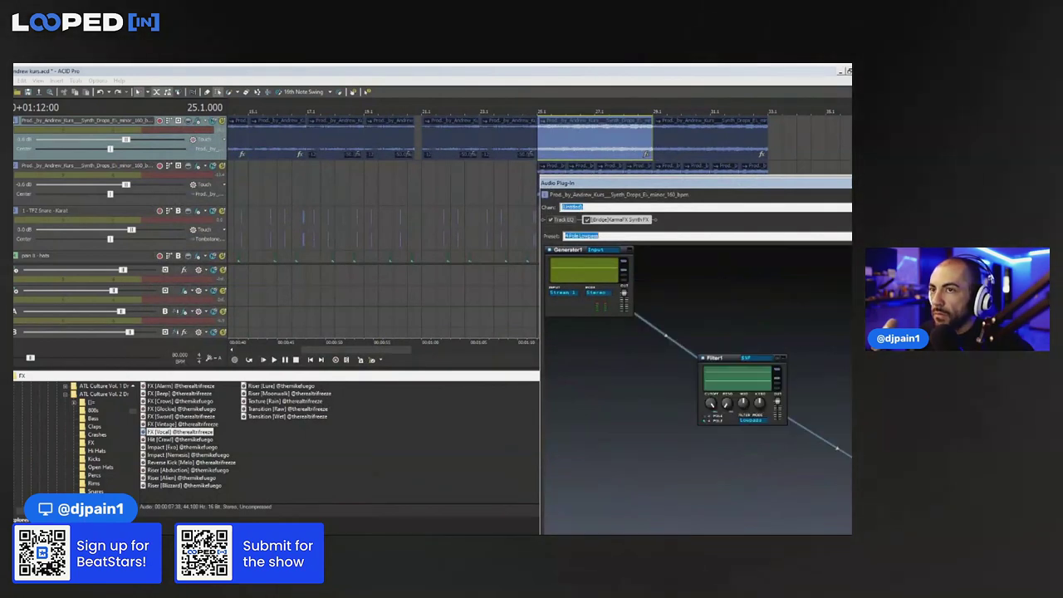
{"action": "left_click", "coordinate": [274, 206]}
{"action": "left_click", "coordinate": [270, 203]}
{"action": "left_click", "coordinate": [623, 201]}
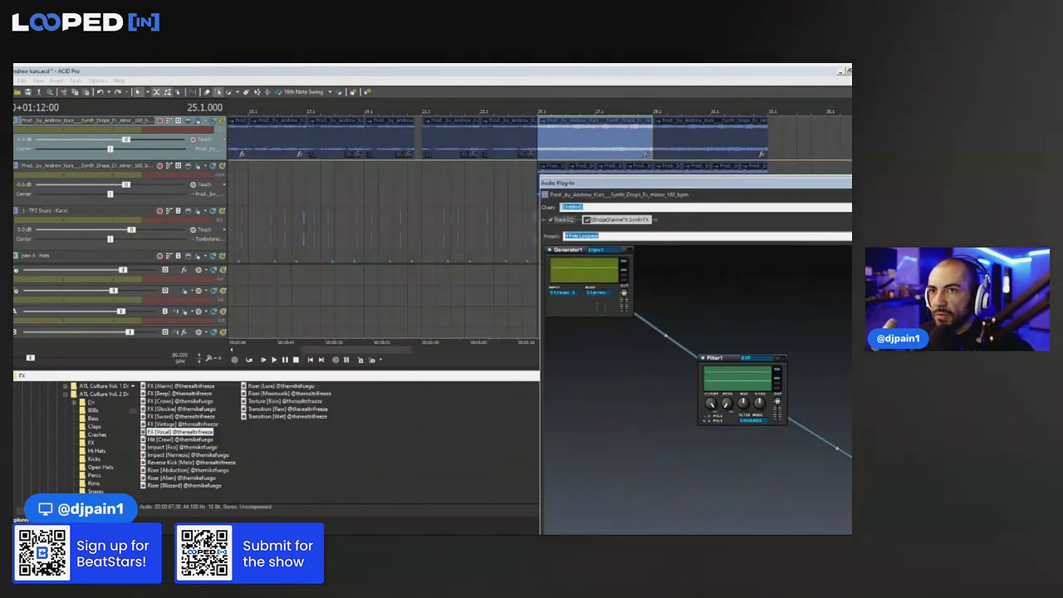
{"action": "key", "text": "Escape"}
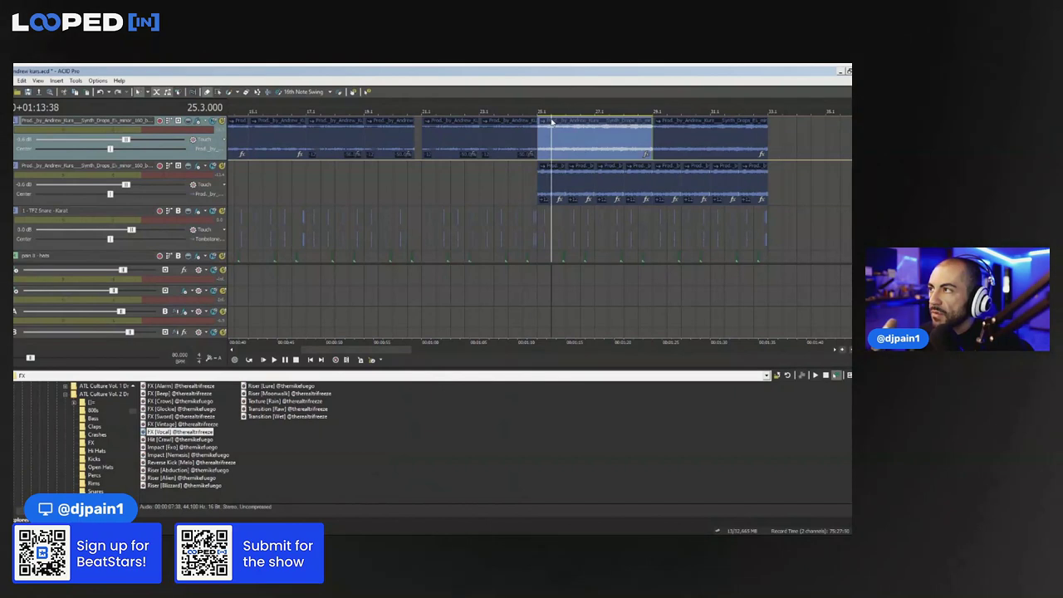
{"action": "left_click_drag", "start_coordinate": [554, 121], "coordinate": [540, 158]}
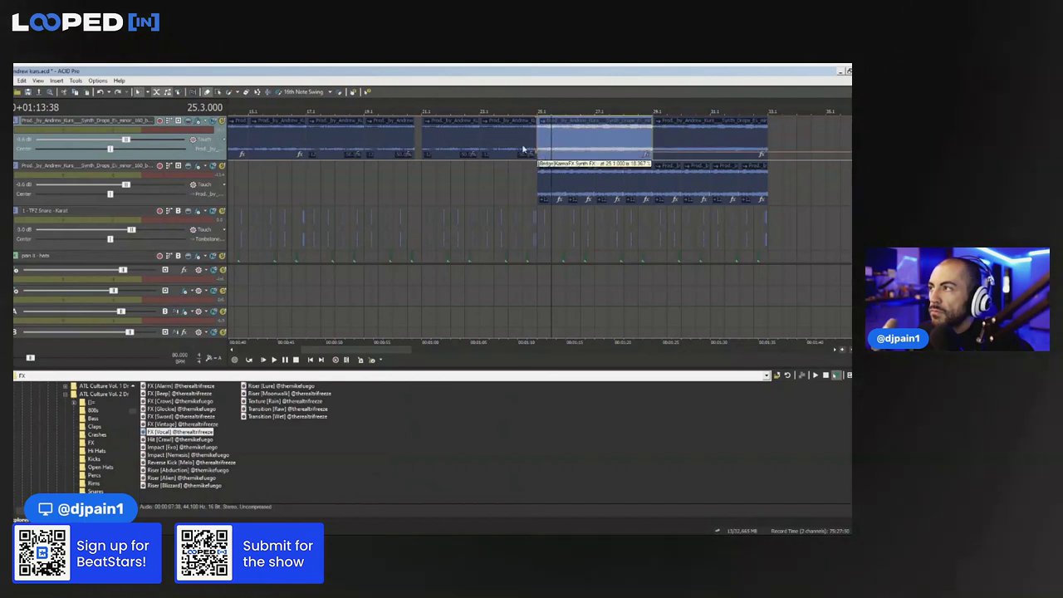
Audition the filter from just before bar 25 and lower its envelope further after bar 25
{"action": "left_click", "coordinate": [524, 149]}
{"action": "key", "text": "space"}
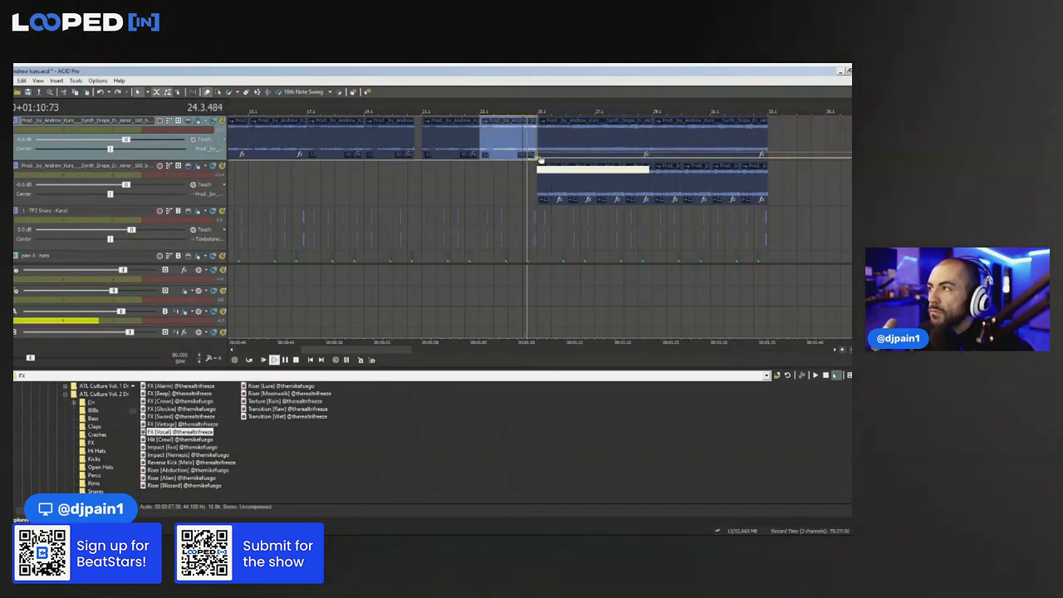
{"action": "key", "text": "space"}
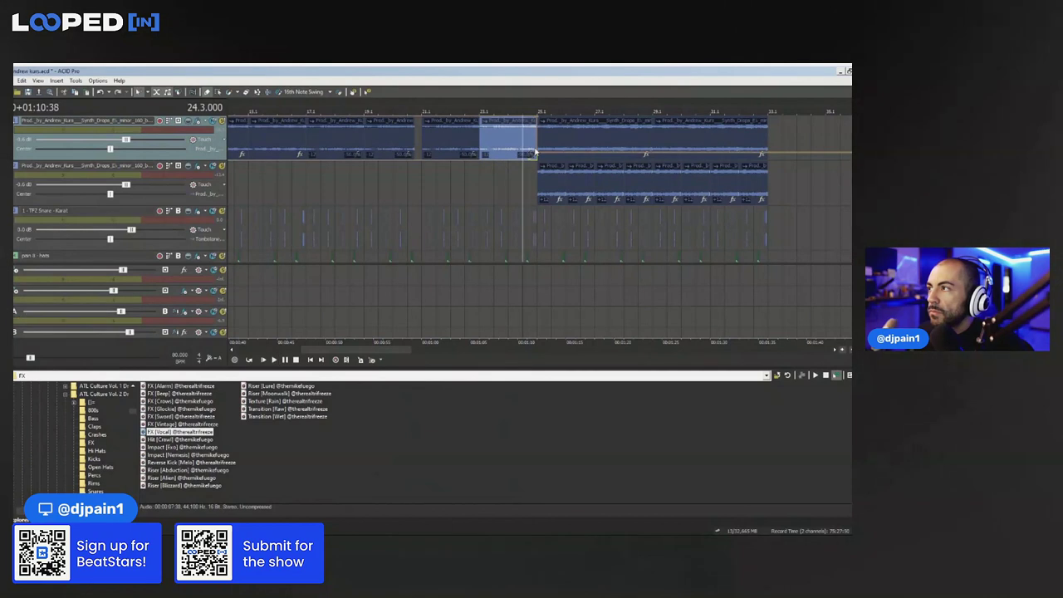
{"action": "left_click_drag", "start_coordinate": [537, 156], "coordinate": [537, 159]}
{"action": "scroll", "coordinate": [535, 160], "scroll_direction": "up", "scroll_amount": 3}
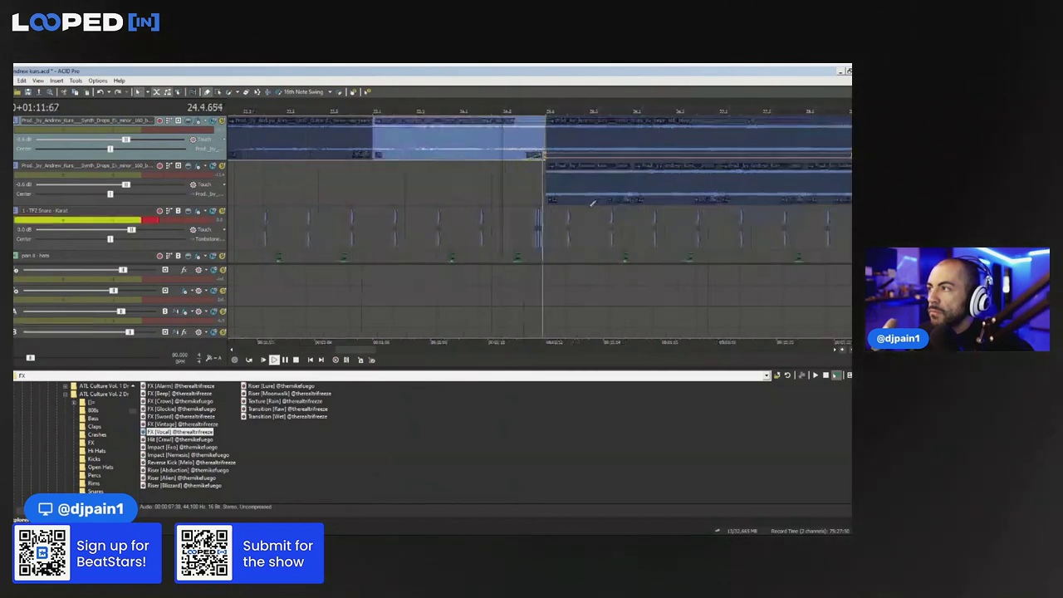
{"action": "left_click", "coordinate": [501, 227]}
{"action": "key", "text": "space"}
{"action": "key", "text": "space"}
Erase the top synth event portion just before bar 25 and play back the resulting gap
{"action": "left_click", "coordinate": [246, 92]}
{"action": "scroll", "coordinate": [576, 195], "scroll_direction": "up", "scroll_amount": 2}
{"action": "key", "text": "space"}
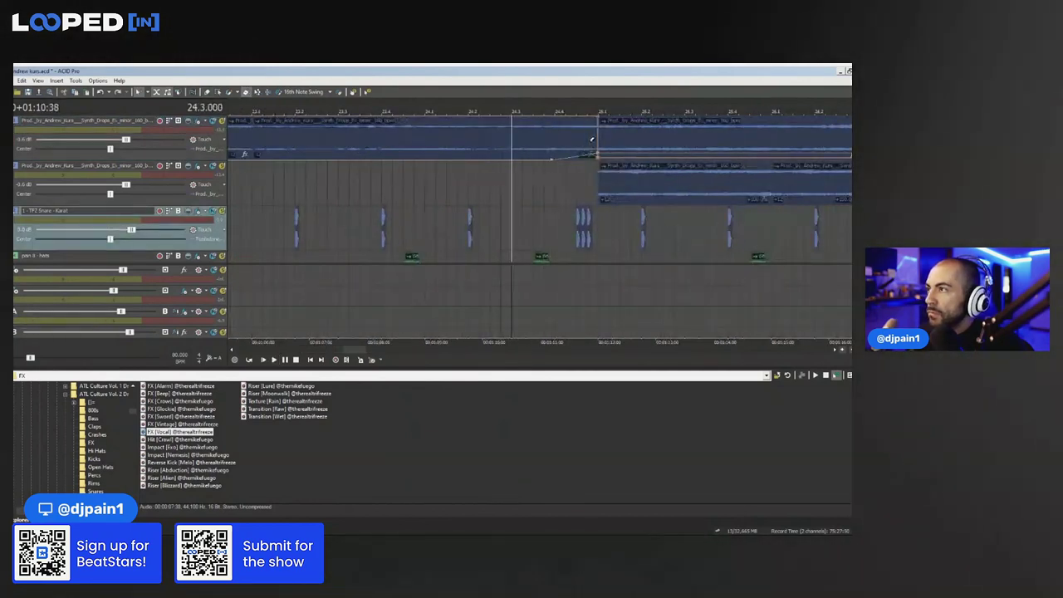
{"action": "left_click", "coordinate": [590, 139]}
{"action": "key", "text": "space"}
{"action": "key", "text": "space"}
{"action": "scroll", "coordinate": [590, 208], "scroll_direction": "down", "scroll_amount": 4}
{"action": "key", "text": "space"}
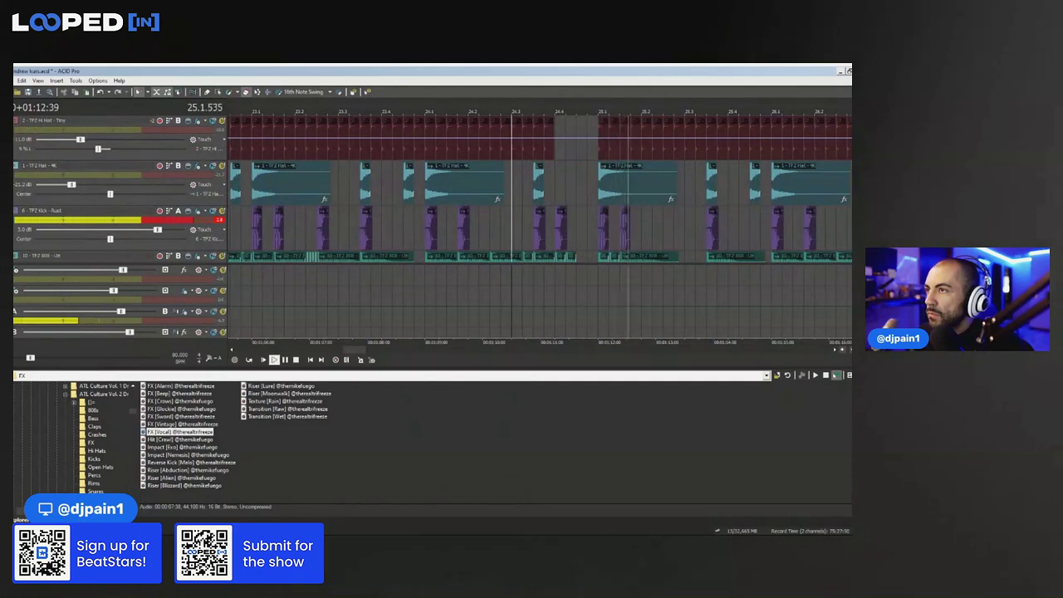
{"action": "scroll", "coordinate": [631, 166], "scroll_direction": "up", "scroll_amount": 5}
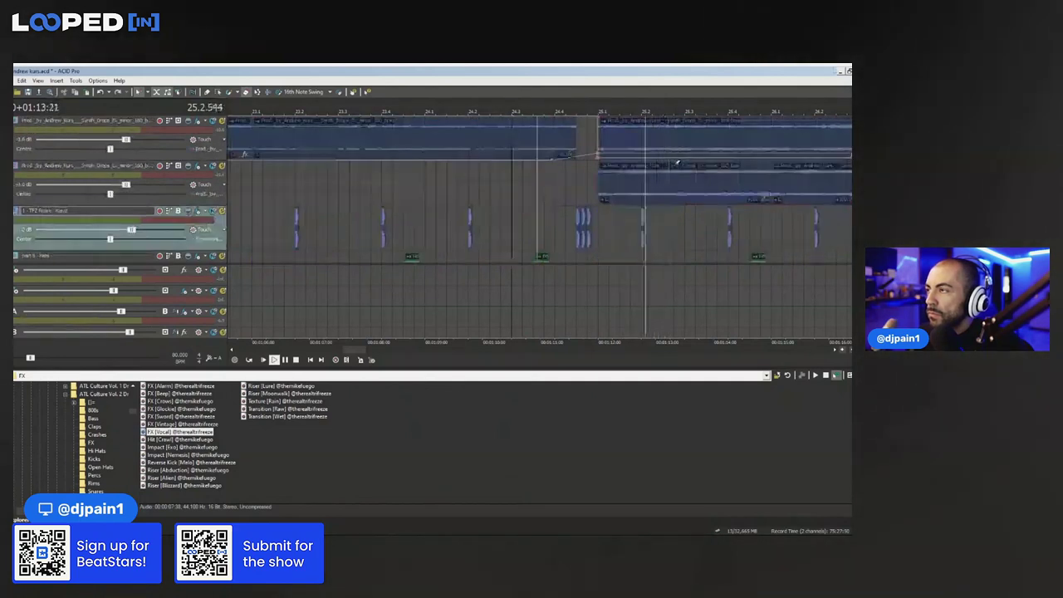
{"action": "scroll", "coordinate": [678, 163], "scroll_direction": "down", "scroll_amount": 3}
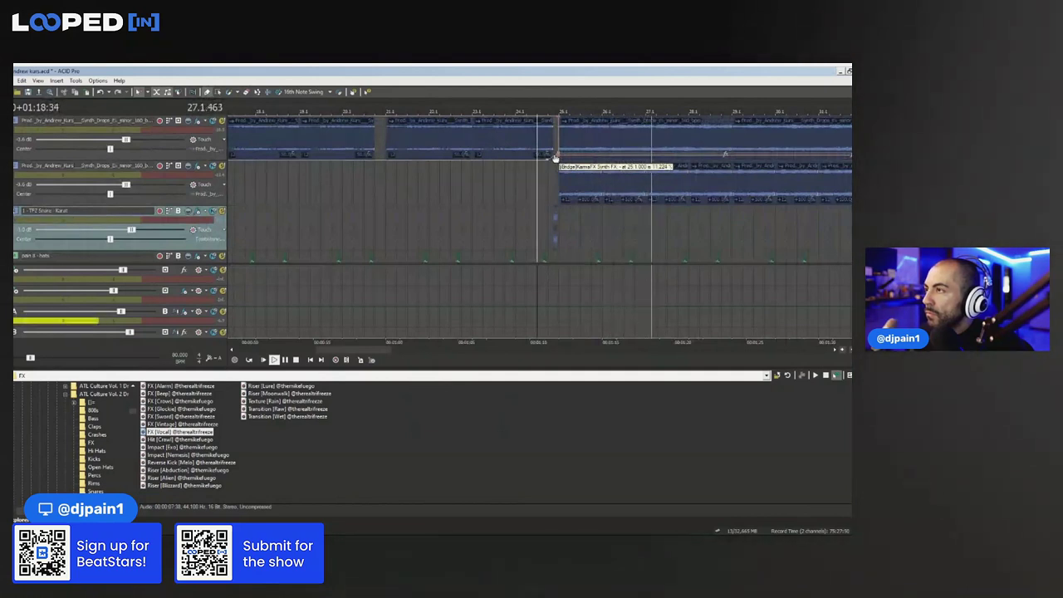
{"action": "scroll", "coordinate": [601, 157], "scroll_direction": "down", "scroll_amount": 2}
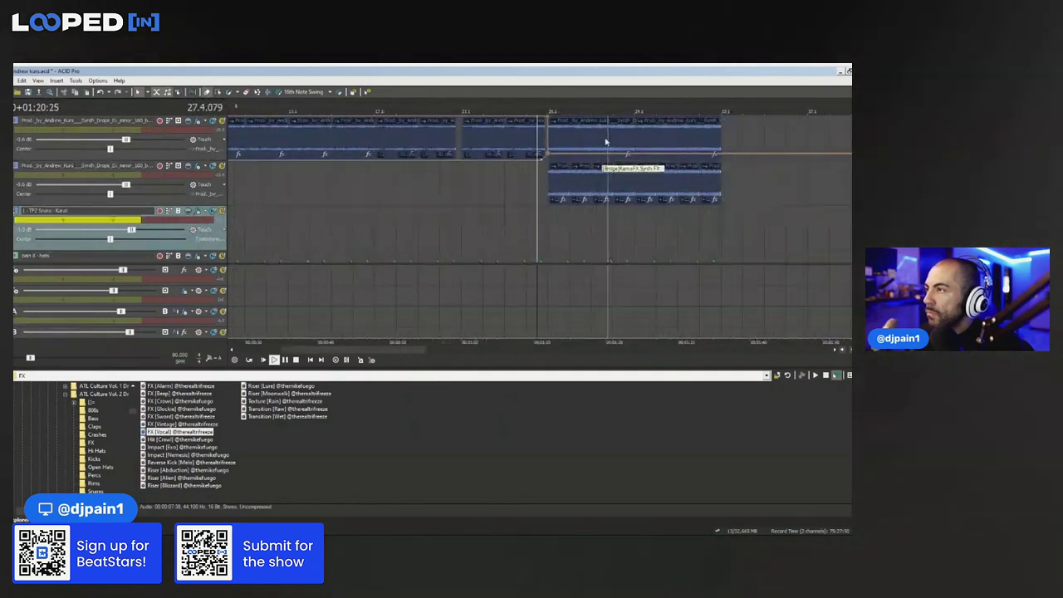
Ramp the top track's filter envelope upward across its last clip heading into bar 33
{"action": "left_click", "coordinate": [613, 141]}
{"action": "left_click", "coordinate": [669, 133], "text": "ctrl"}
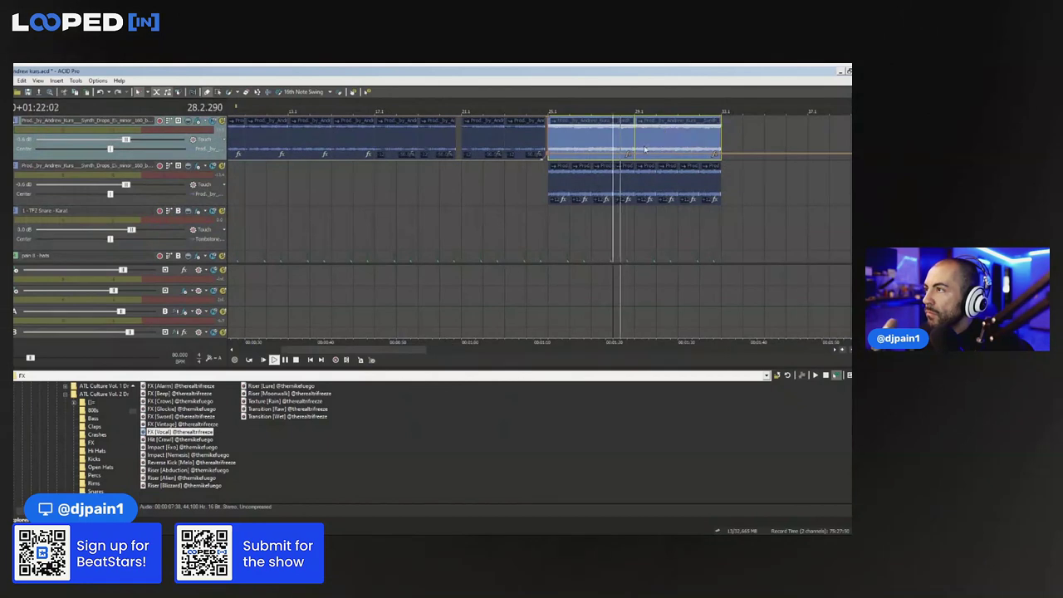
{"action": "left_click", "coordinate": [662, 138]}
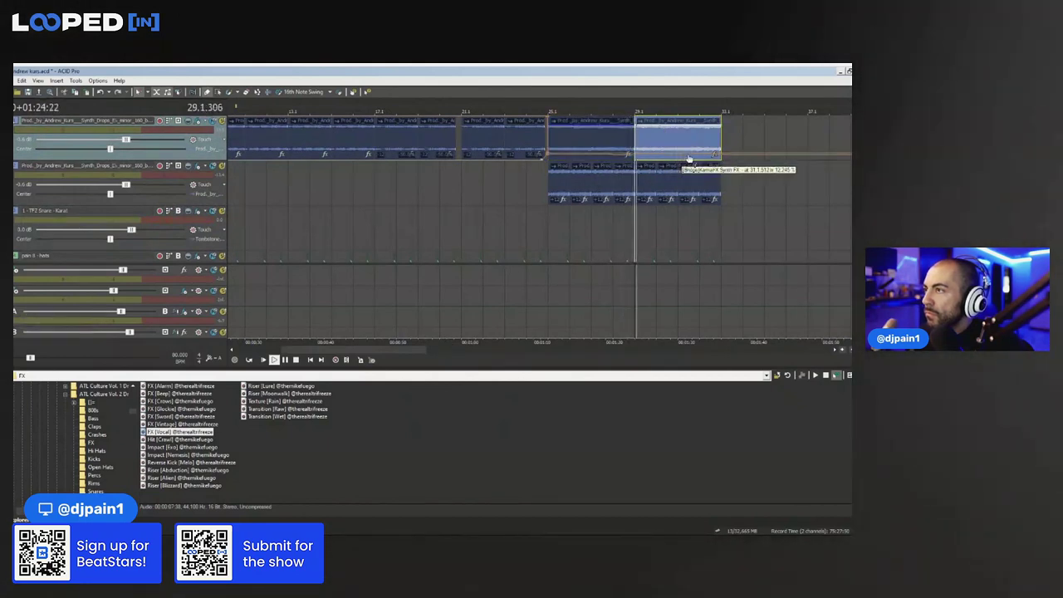
{"action": "left_click_drag", "start_coordinate": [723, 155], "coordinate": [724, 112]}
{"action": "left_click", "coordinate": [662, 185]}
{"action": "scroll", "coordinate": [662, 185], "scroll_direction": "up", "scroll_amount": 2}
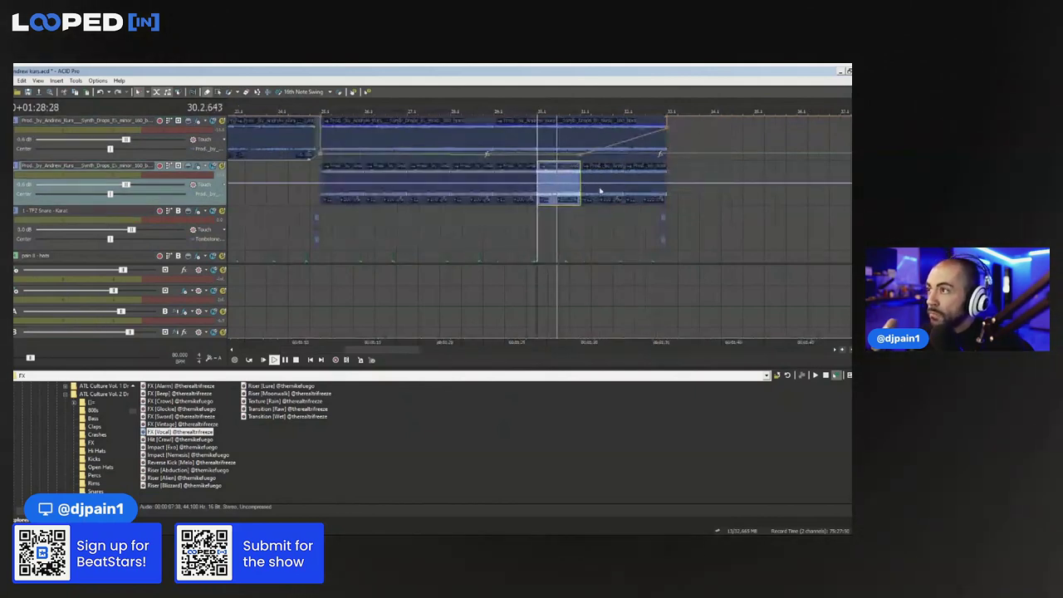
Drag the second synth's volume envelope down to -Inf dB by bar 33 and audition from bar 30
{"action": "left_click_drag", "start_coordinate": [665, 183], "coordinate": [677, 160]}
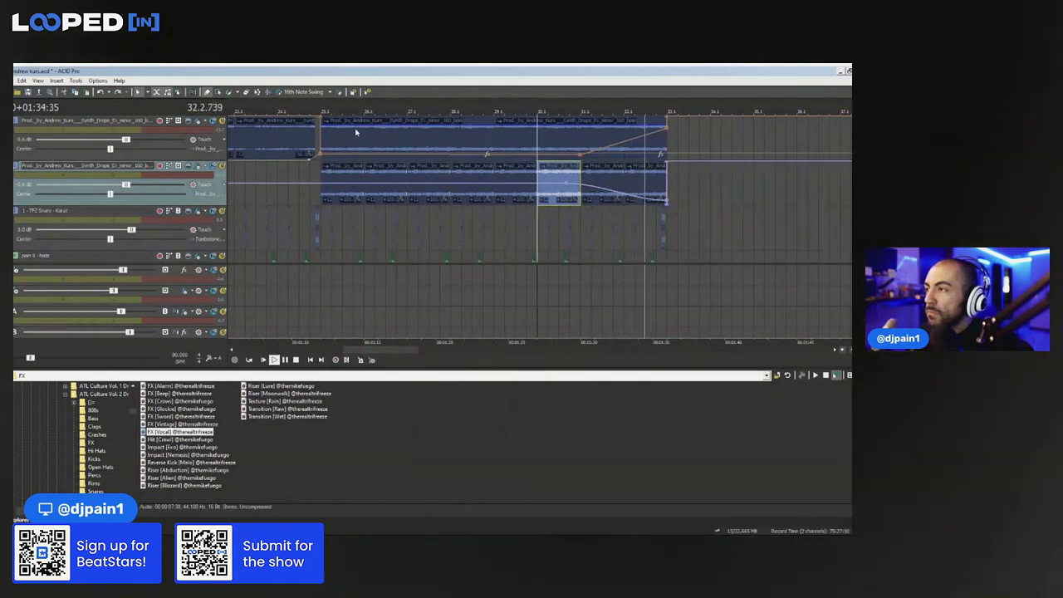
{"action": "left_click", "coordinate": [570, 238]}
{"action": "key", "text": "space"}
{"action": "key", "text": "space"}
{"action": "left_click", "coordinate": [246, 92]}
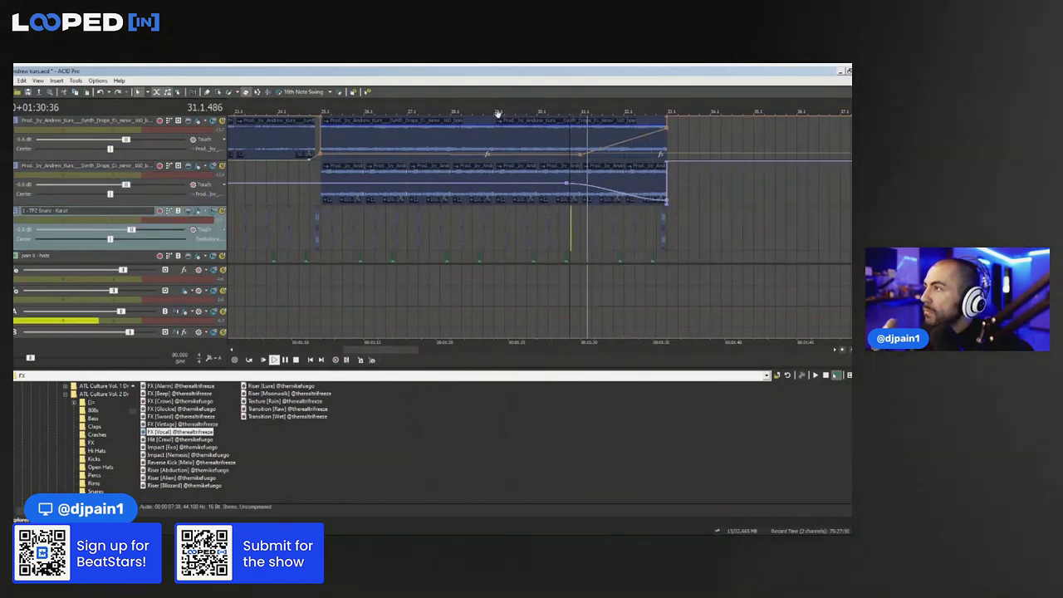
{"action": "left_click", "coordinate": [462, 111]}
Remove the trailing 808 events so the 808 ends at bar 29
{"action": "scroll", "coordinate": [639, 203], "scroll_direction": "down", "scroll_amount": 5}
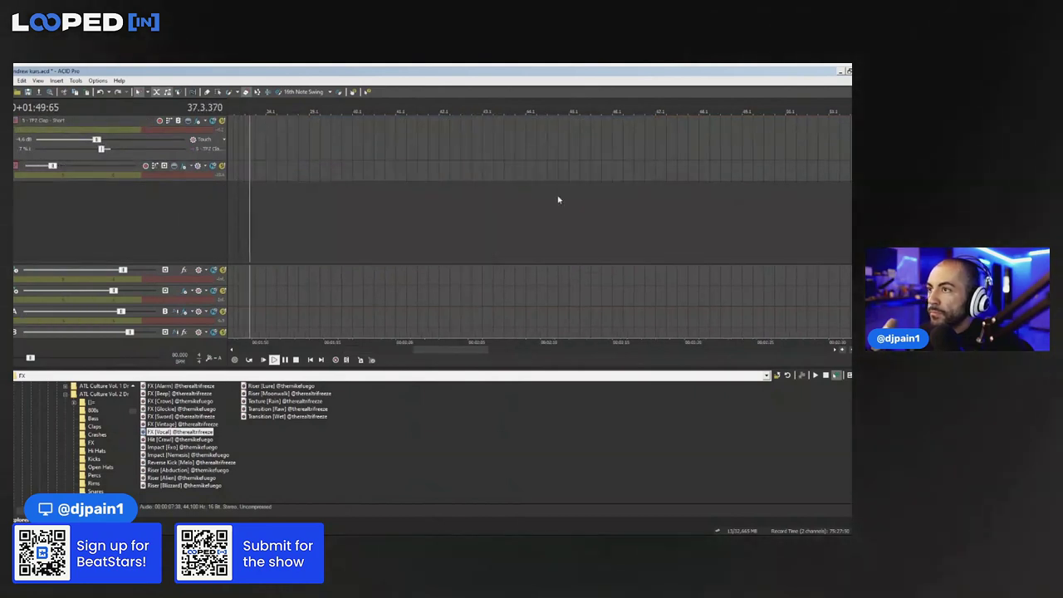
{"action": "scroll", "coordinate": [559, 199], "scroll_direction": "down", "scroll_amount": 3}
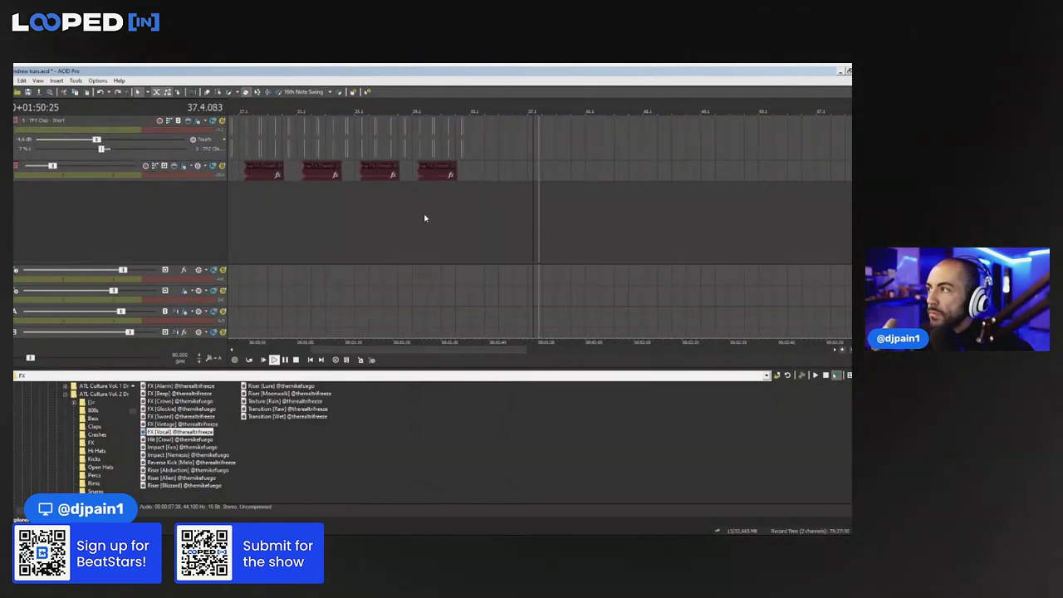
{"action": "left_click", "coordinate": [394, 114]}
{"action": "scroll", "coordinate": [390, 121], "scroll_direction": "up", "scroll_amount": 2}
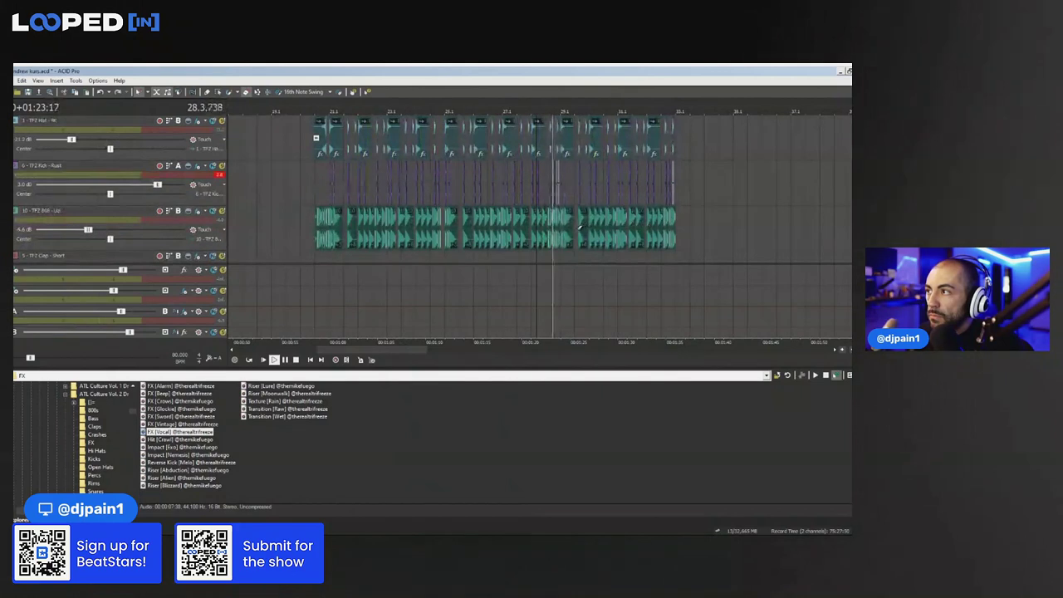
{"action": "key", "text": "ctrl+z"}
{"action": "scroll", "coordinate": [743, 209], "scroll_direction": "up", "scroll_amount": 1}
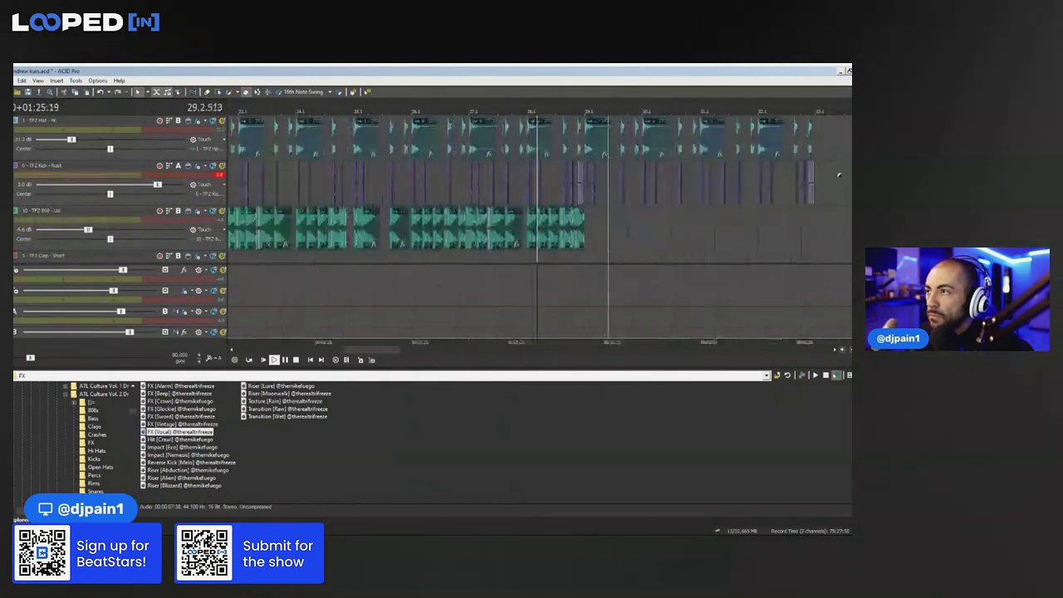
{"action": "scroll", "coordinate": [837, 173], "scroll_direction": "up", "scroll_amount": 1}
{"action": "scroll", "coordinate": [707, 143], "scroll_direction": "down", "scroll_amount": 1}
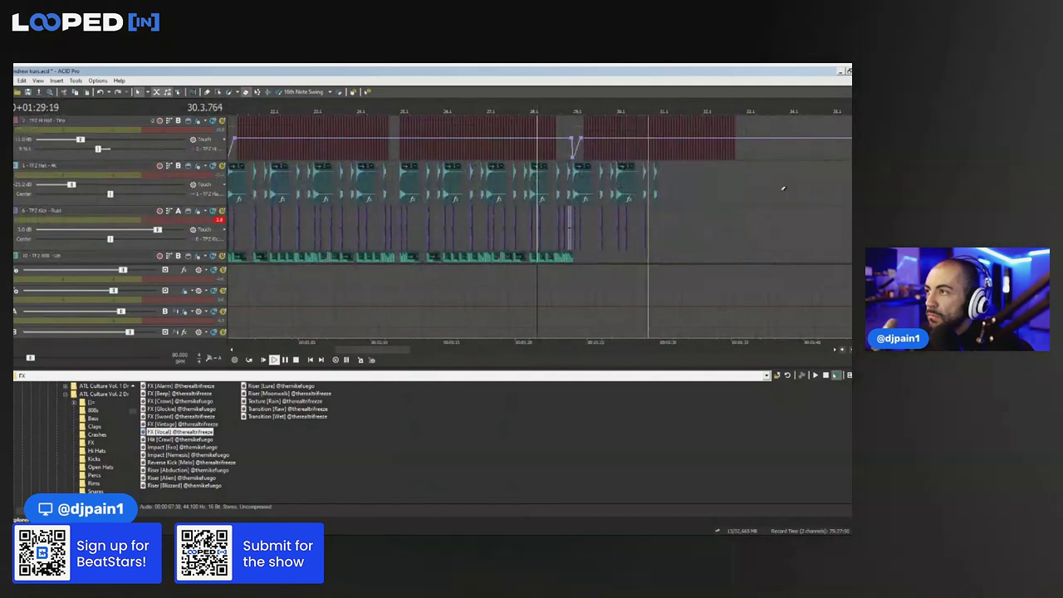
{"action": "scroll", "coordinate": [783, 187], "scroll_direction": "up", "scroll_amount": 1}
{"action": "scroll", "coordinate": [788, 154], "scroll_direction": "up", "scroll_amount": 2}
{"action": "scroll", "coordinate": [788, 155], "scroll_direction": "down", "scroll_amount": 1}
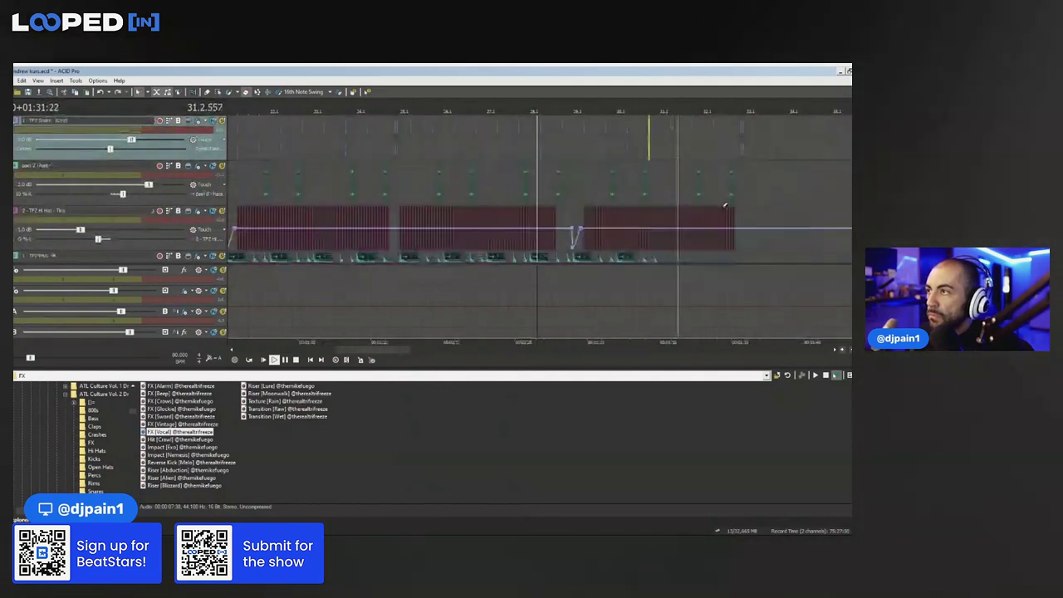
Erase the hi-hat, pan-hat and snare events past bar 32 and replay to check the ending
{"action": "left_click_drag", "start_coordinate": [710, 225], "coordinate": [742, 225]}
{"action": "mouse_move", "coordinate": [738, 183]}
{"action": "left_mouse_down"}
{"action": "mouse_move", "coordinate": [716, 180]}
{"action": "mouse_move", "coordinate": [758, 138]}
{"action": "left_mouse_up"}
{"action": "scroll", "coordinate": [766, 166], "scroll_direction": "up", "scroll_amount": 2}
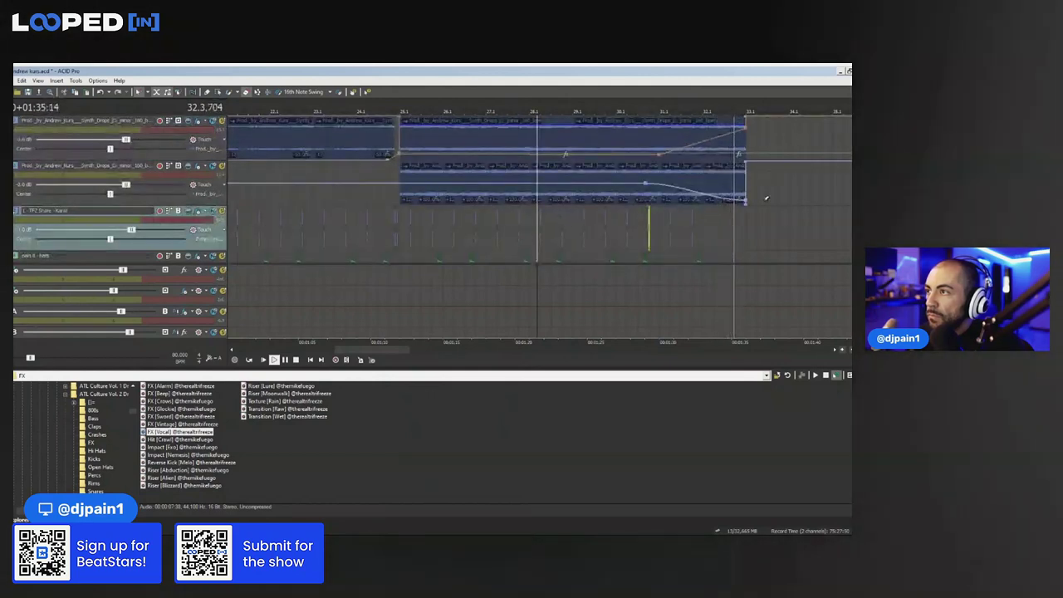
{"action": "key", "text": "space"}
{"action": "scroll", "coordinate": [767, 198], "scroll_direction": "up", "scroll_amount": 4}
{"action": "key", "text": "space"}
{"action": "scroll", "coordinate": [755, 171], "scroll_direction": "down", "scroll_amount": 2}
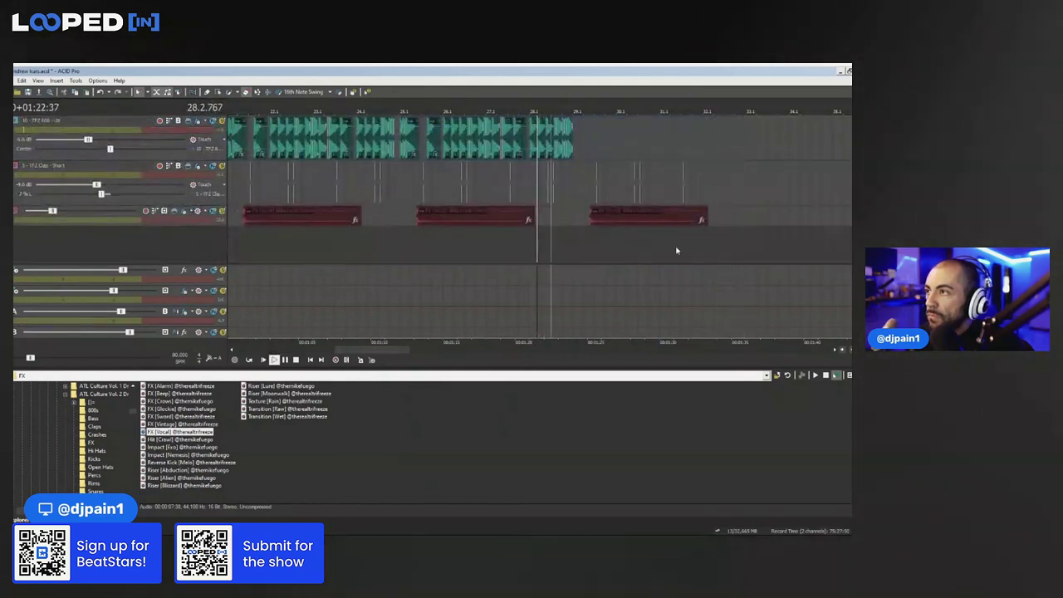
{"action": "left_click", "coordinate": [677, 249]}
{"action": "scroll", "coordinate": [677, 249], "scroll_direction": "down", "scroll_amount": 3}
{"action": "left_click", "coordinate": [278, 242]}
{"action": "scroll", "coordinate": [278, 242], "scroll_direction": "up", "scroll_amount": 3}
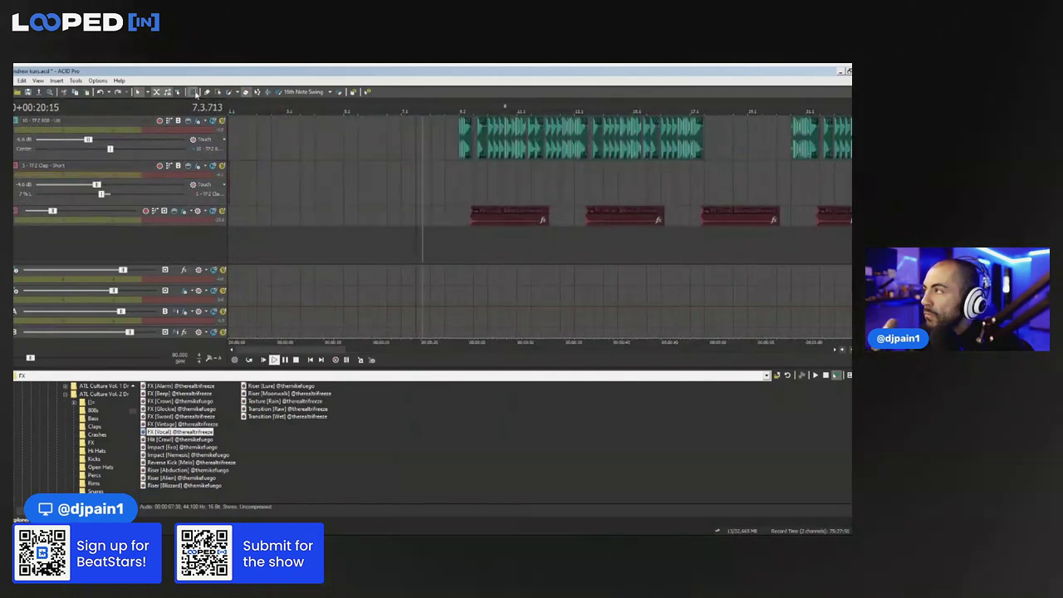
{"action": "left_click", "coordinate": [227, 184]}
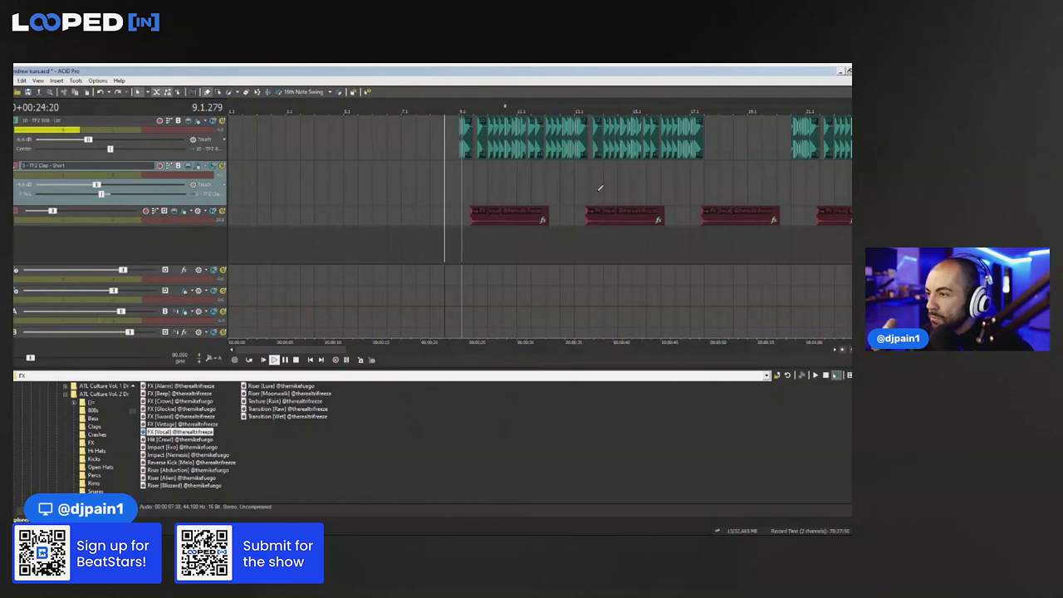
Trim the end of the top synth event near bar 29 and paste a one-bar event right after it
{"action": "scroll", "coordinate": [792, 229], "scroll_direction": "down", "scroll_amount": 3}
{"action": "scroll", "coordinate": [376, 191], "scroll_direction": "up", "scroll_amount": 5}
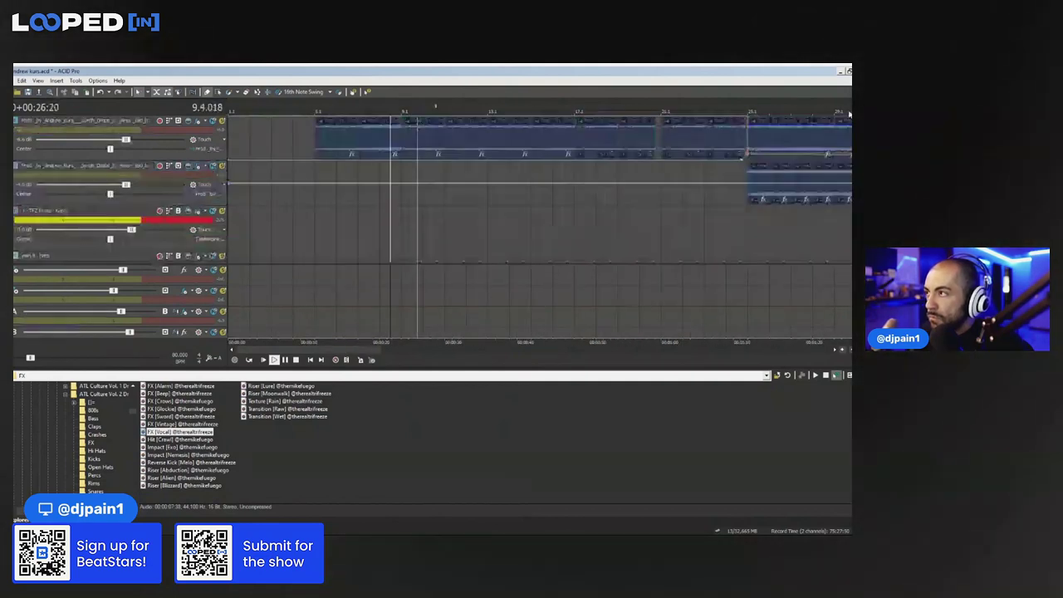
{"action": "left_click", "coordinate": [376, 144]}
{"action": "scroll", "coordinate": [377, 144], "scroll_direction": "down", "scroll_amount": 3}
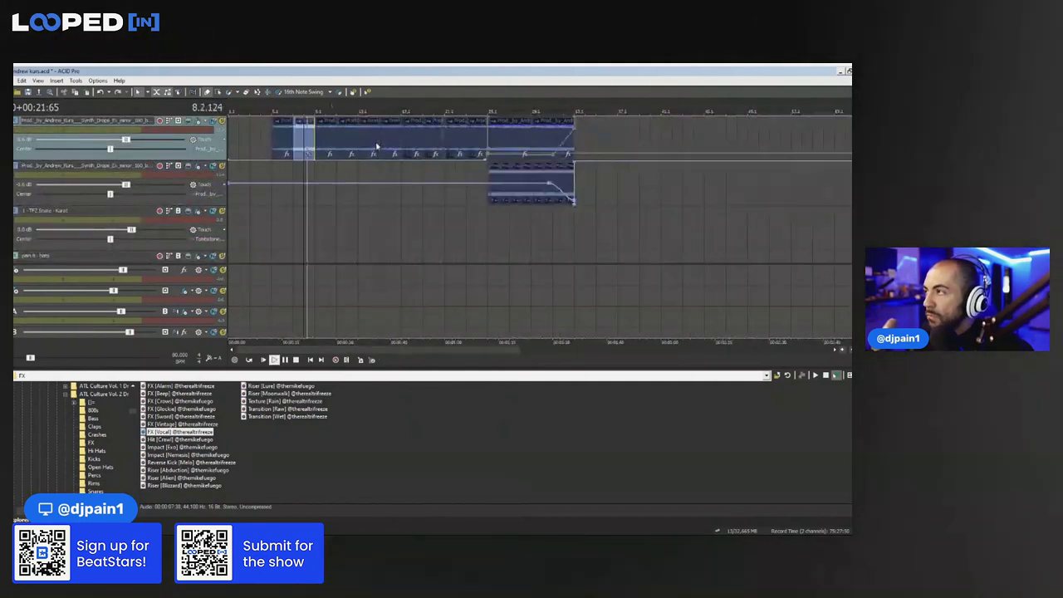
{"action": "left_click", "coordinate": [542, 145]}
{"action": "scroll", "coordinate": [662, 148], "scroll_direction": "up", "scroll_amount": 3}
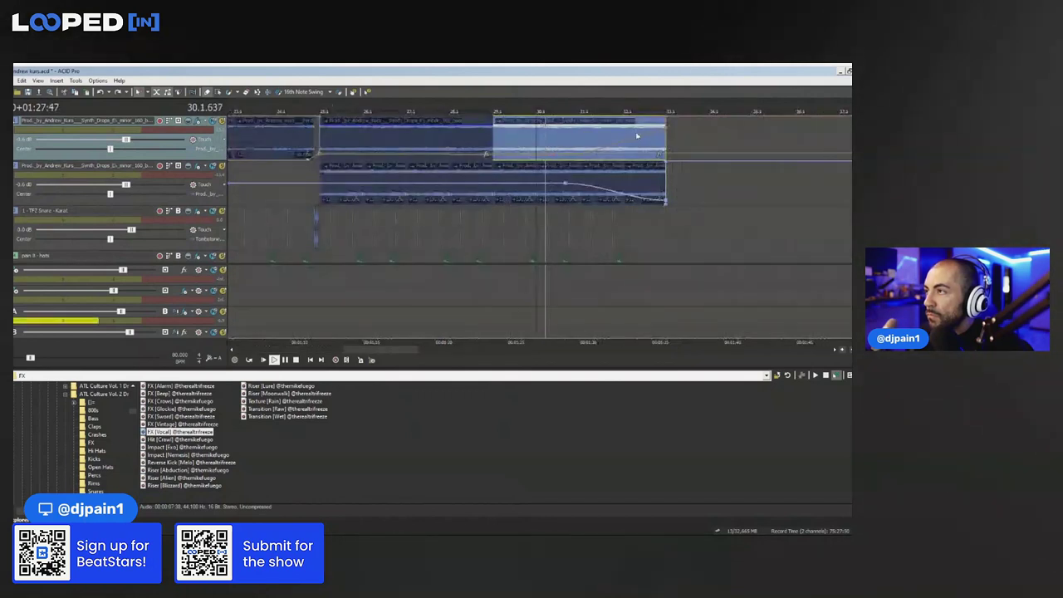
{"action": "left_click_drag", "start_coordinate": [666, 142], "coordinate": [624, 141]}
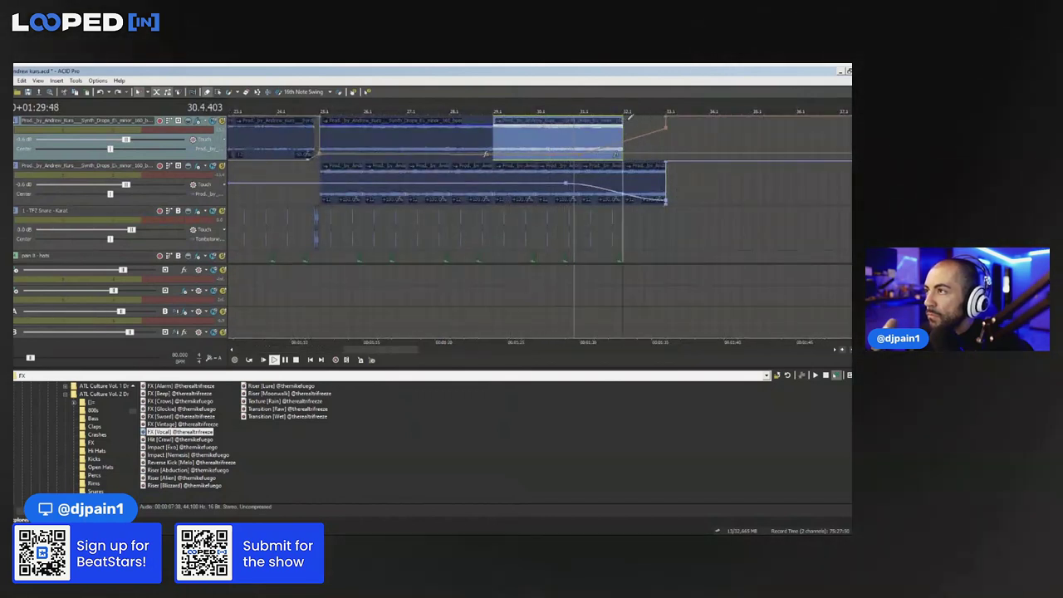
{"action": "left_click", "coordinate": [626, 144]}
{"action": "key", "text": "ctrl+v"}
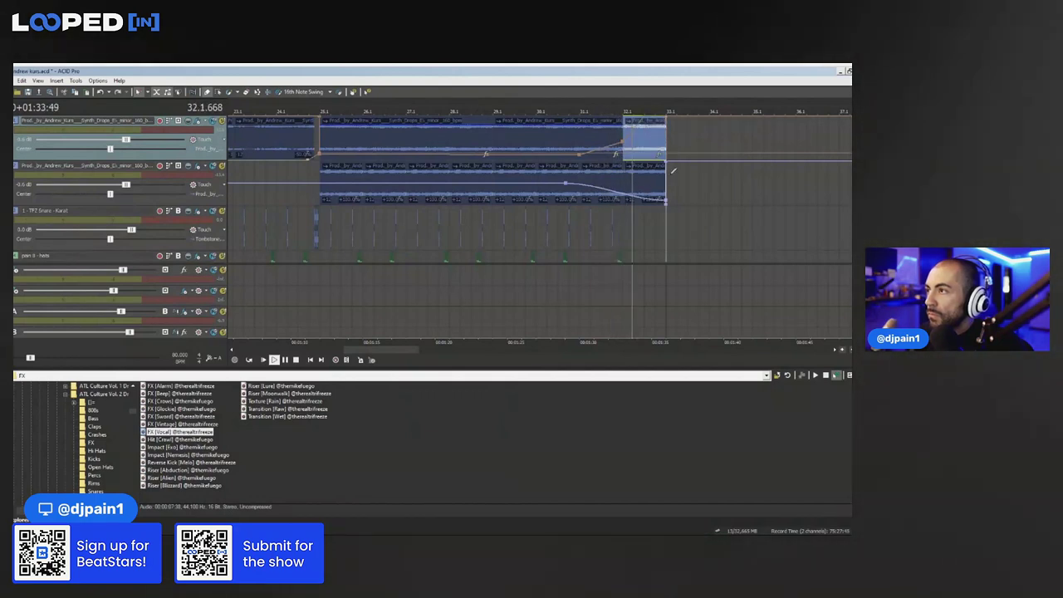
Pull the second synth track's volume envelope down to -Inf dB, then return playback to bar 9
{"action": "left_click_drag", "start_coordinate": [637, 198], "coordinate": [635, 206]}
{"action": "left_click", "coordinate": [621, 176]}
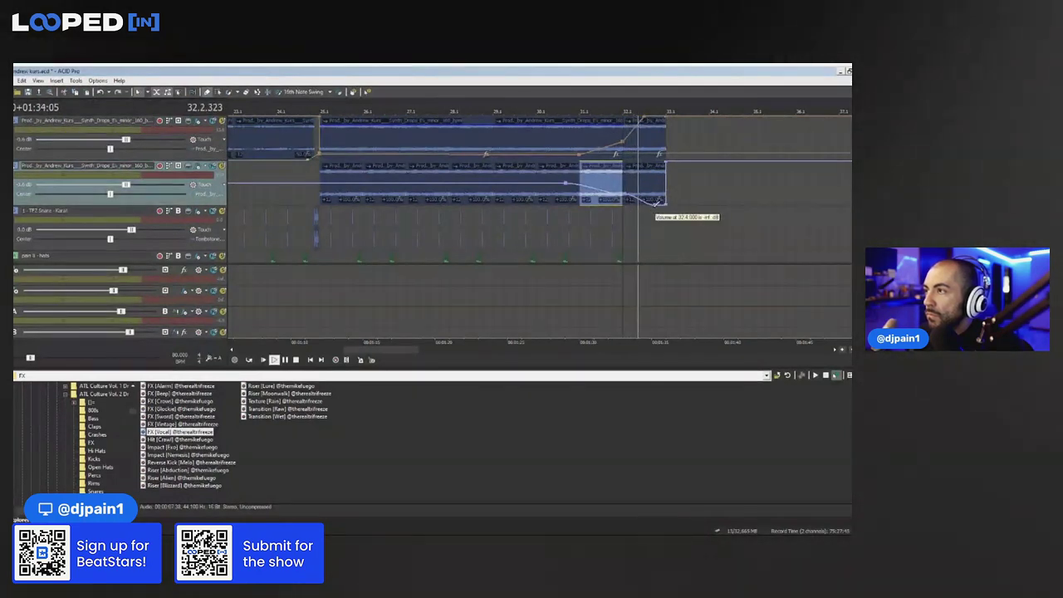
{"action": "scroll", "coordinate": [657, 203], "scroll_direction": "down", "scroll_amount": 5}
{"action": "left_click", "coordinate": [288, 110]}
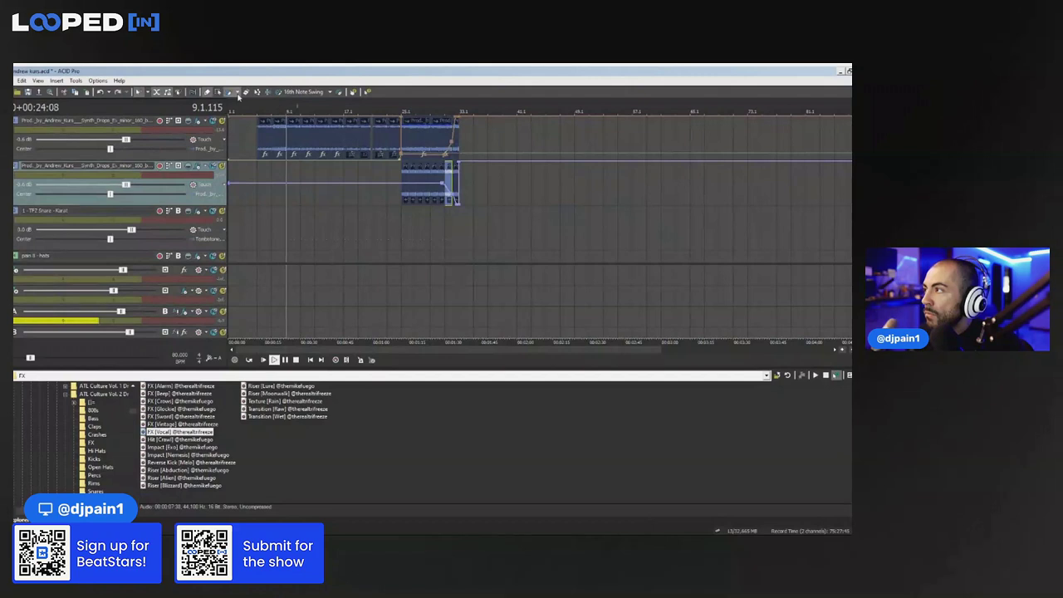
{"action": "scroll", "coordinate": [698, 196], "scroll_direction": "up", "scroll_amount": 3}
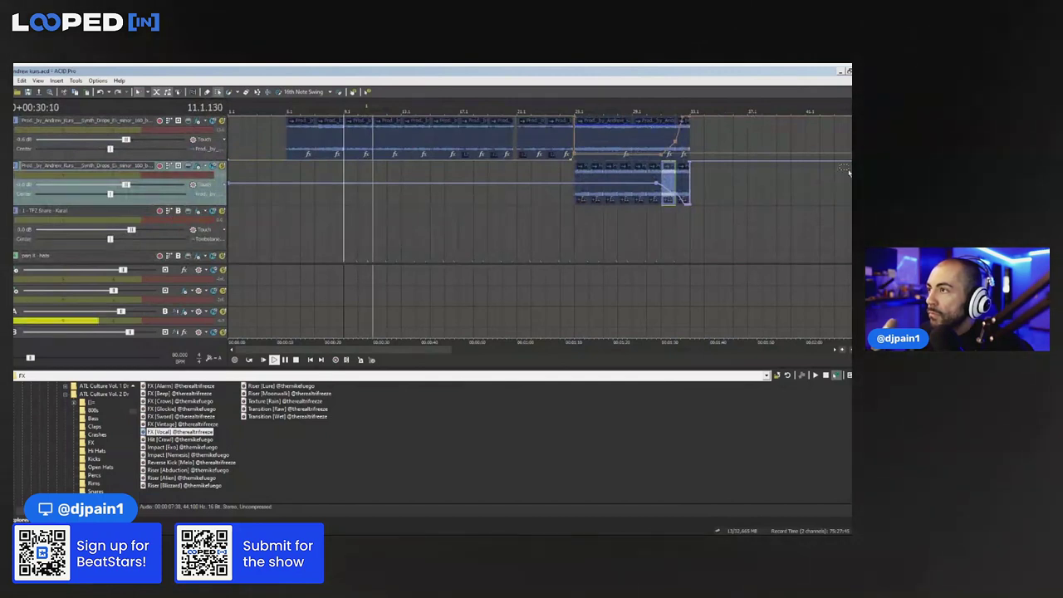
{"action": "scroll", "coordinate": [540, 189], "scroll_direction": "down", "scroll_amount": 10}
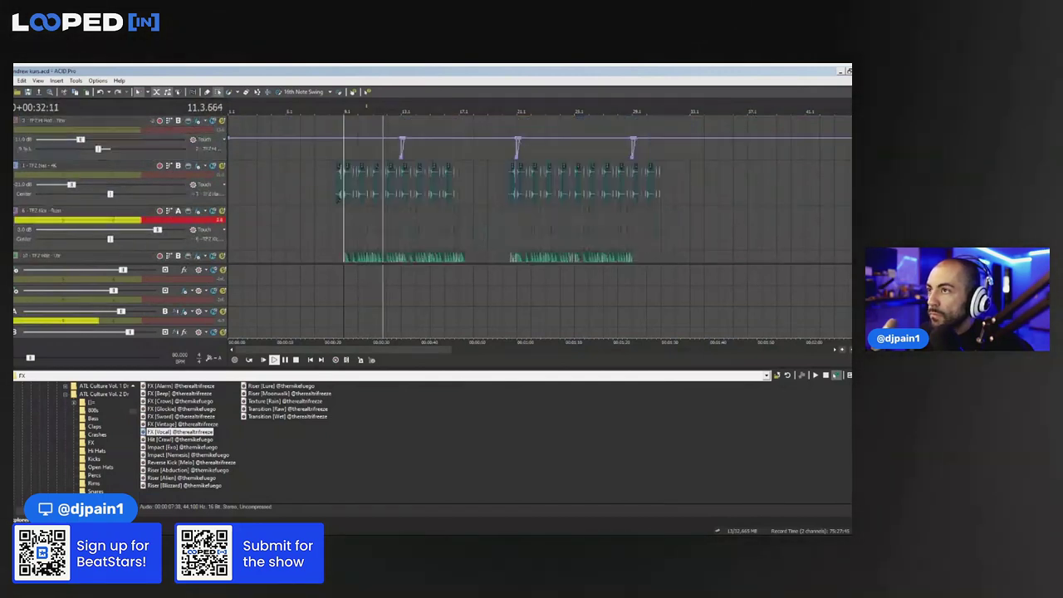
{"action": "key", "text": "space"}
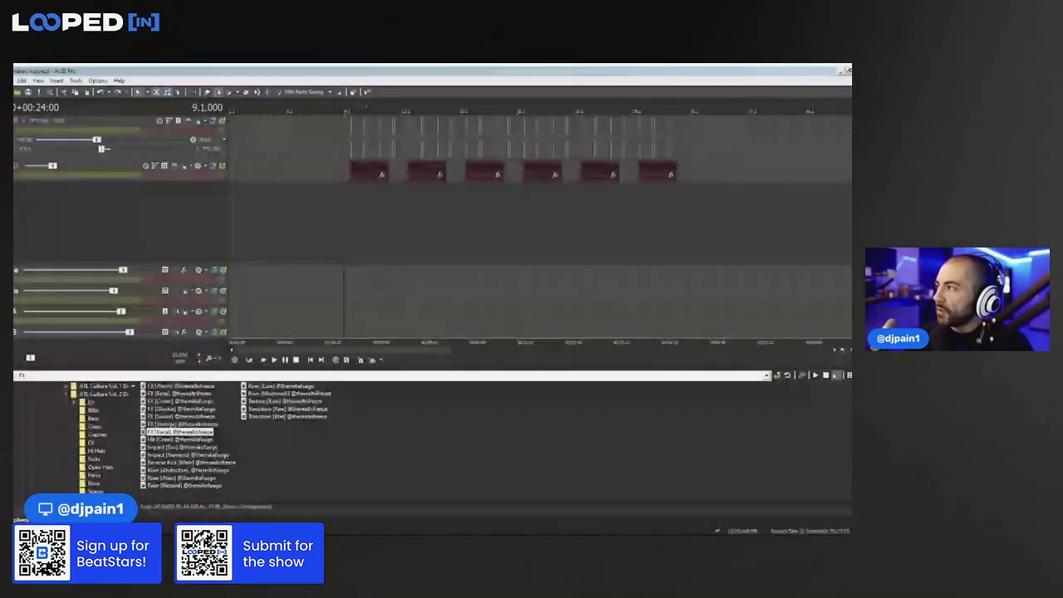
Insert a new track with Serum as its soft synth and move the Serum window to the other screen
{"action": "left_click", "coordinate": [272, 261]}
{"action": "left_click", "coordinate": [164, 187]}
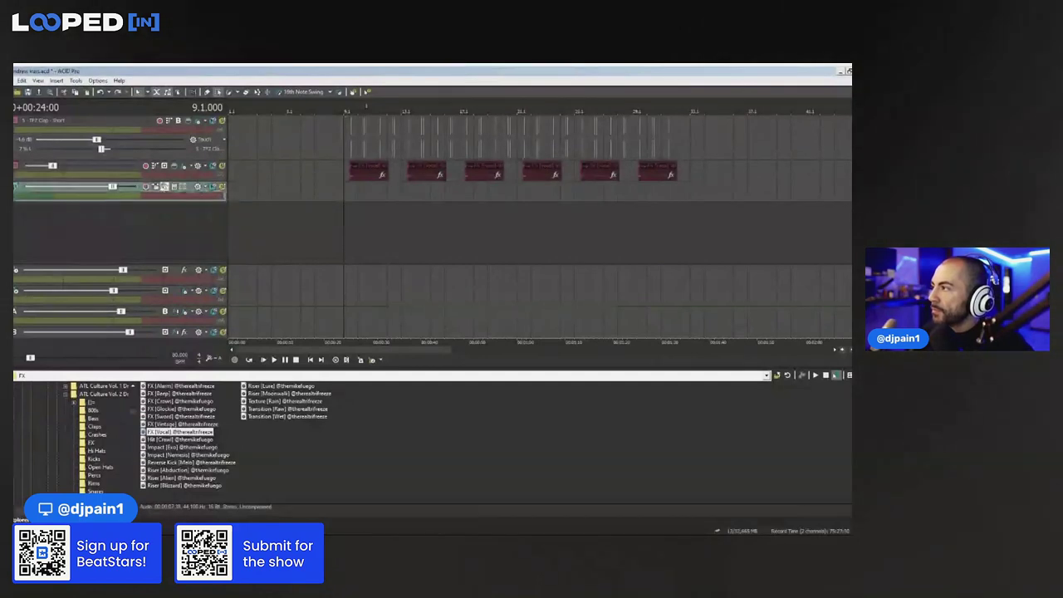
{"action": "left_click", "coordinate": [218, 279]}
{"action": "left_click", "coordinate": [330, 240]}
{"action": "scroll", "coordinate": [336, 239], "scroll_direction": "down", "scroll_amount": 3}
{"action": "double_click", "coordinate": [347, 231]}
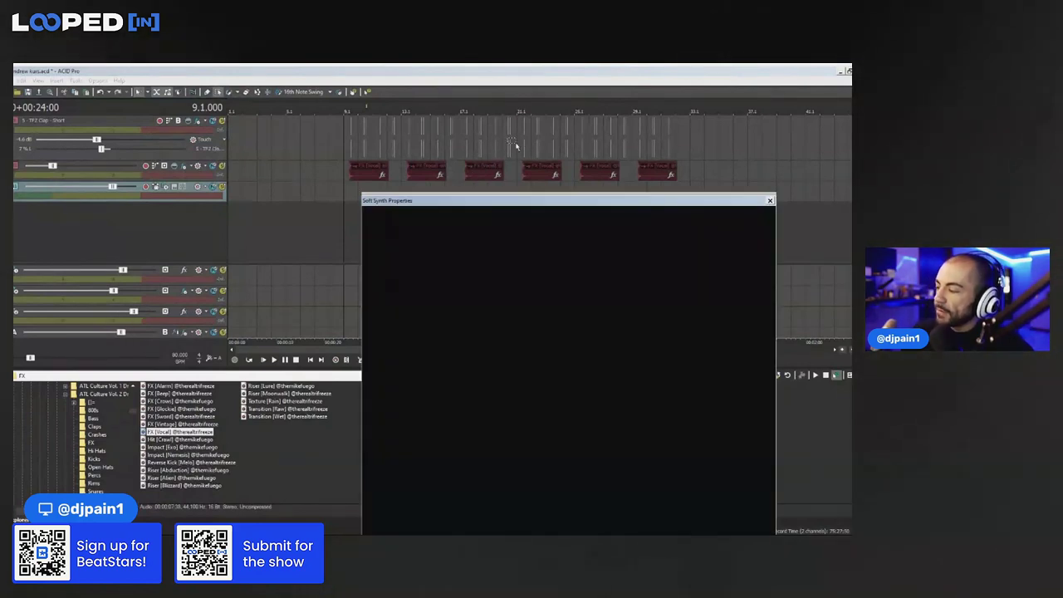
{"action": "left_click_drag", "start_coordinate": [513, 204], "coordinate": [851, 205]}
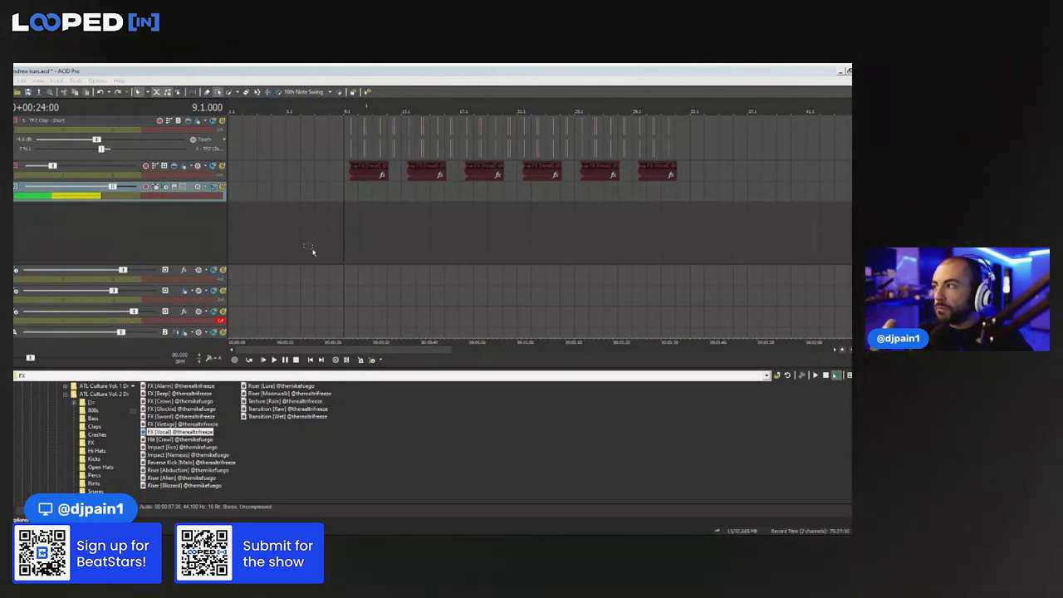
Set the start point at bar 9 and preview playback from there
{"action": "left_click", "coordinate": [285, 220]}
{"action": "key", "text": "space"}
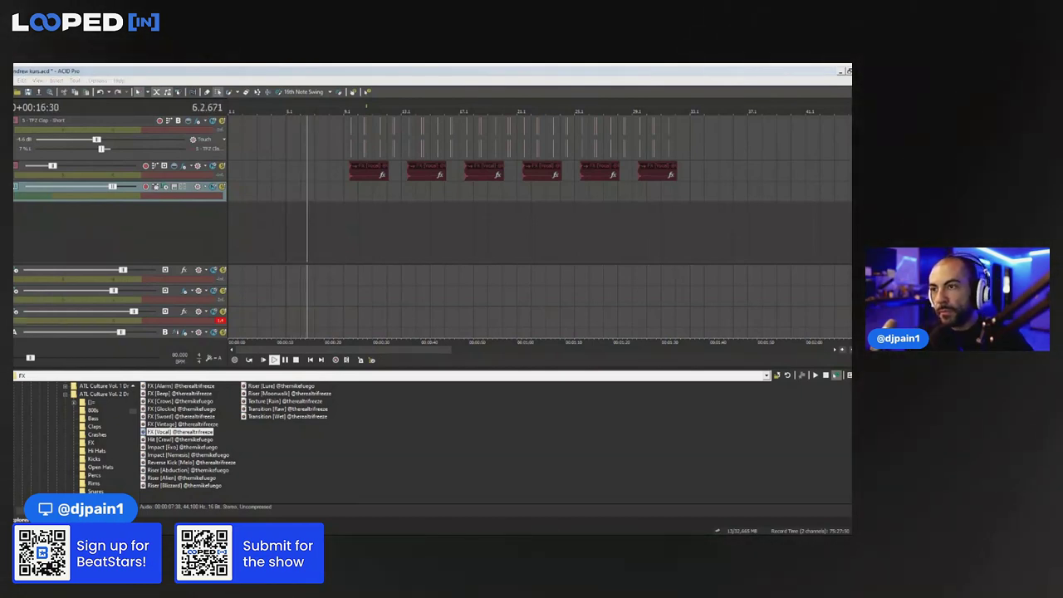
{"action": "left_click", "coordinate": [350, 193]}
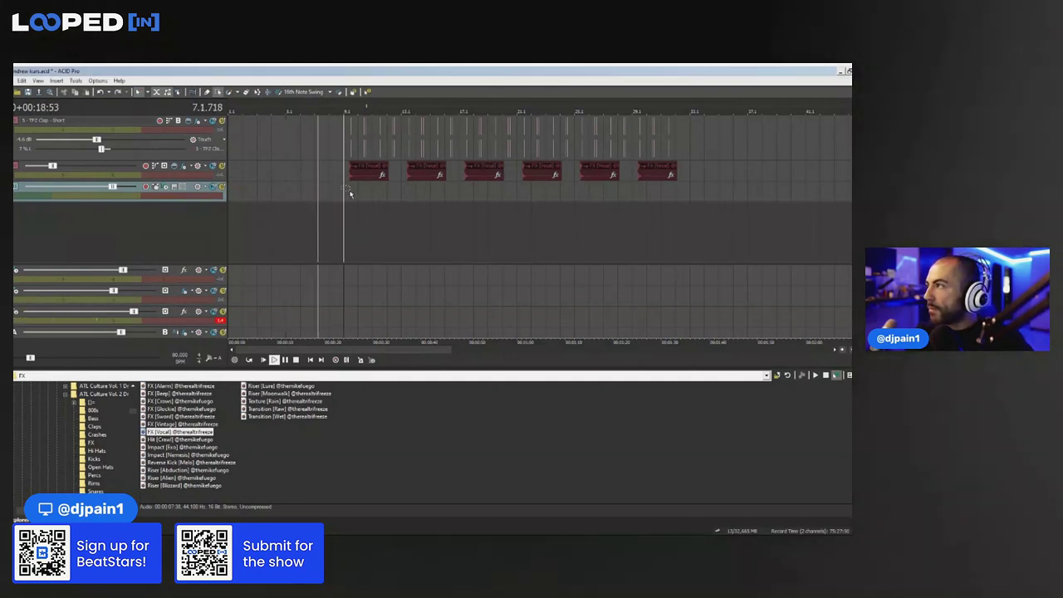
{"action": "key", "text": "space"}
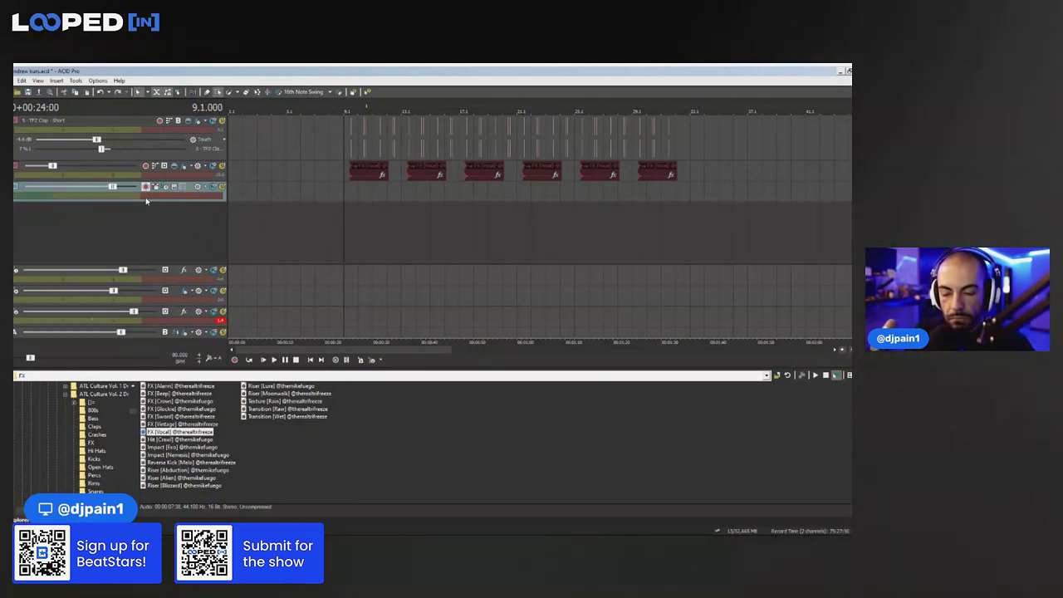
{"action": "key", "text": "space"}
{"action": "key", "text": "space"}
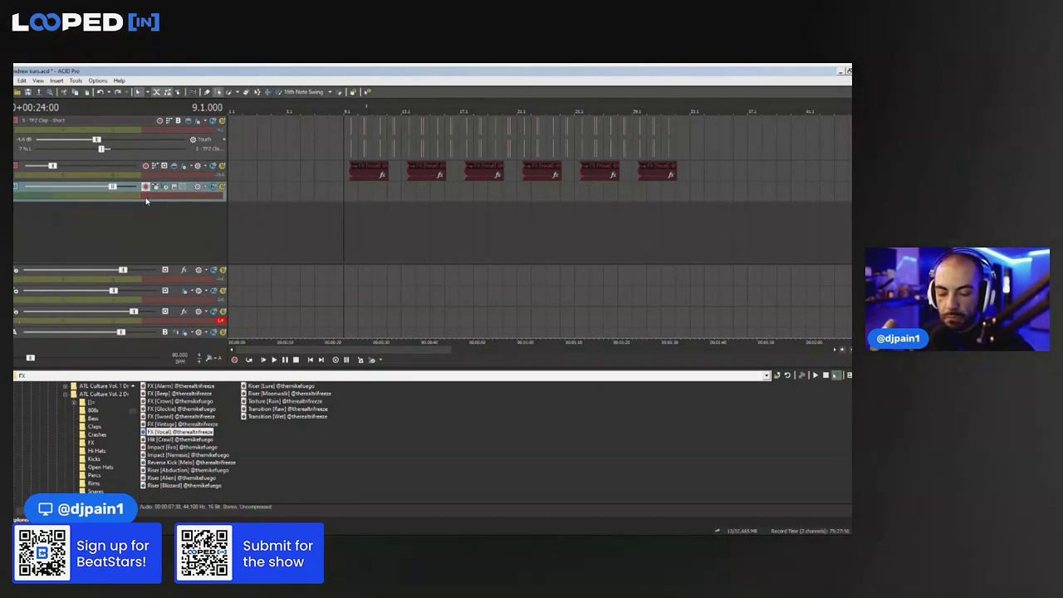
{"action": "key", "text": "space"}
{"action": "key", "text": "space"}
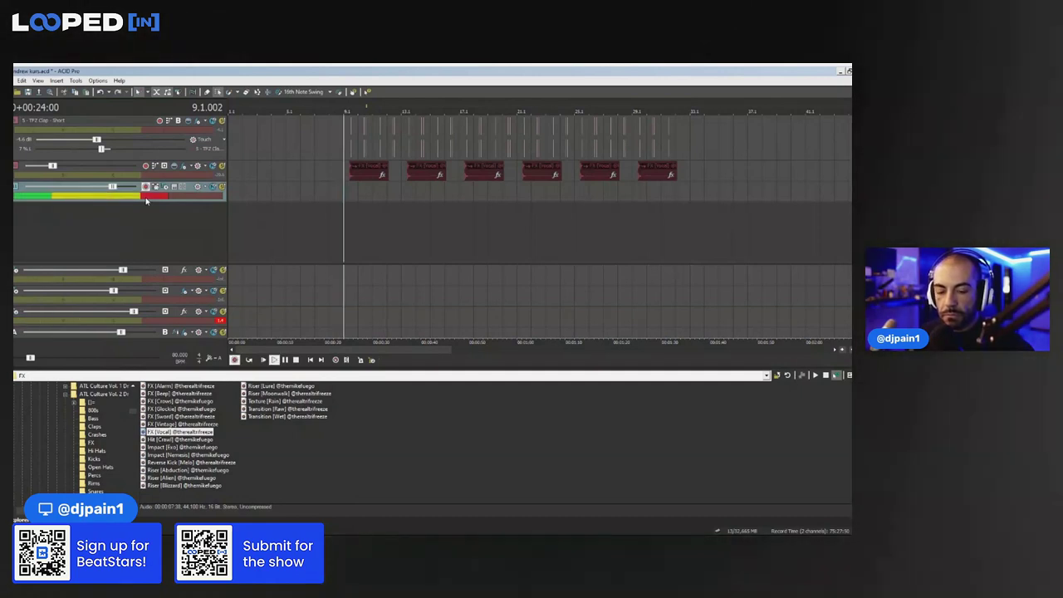
Record a Serum take on the new track from bar 9, retrying after the first attempt
{"action": "key", "text": "ctrl+r"}
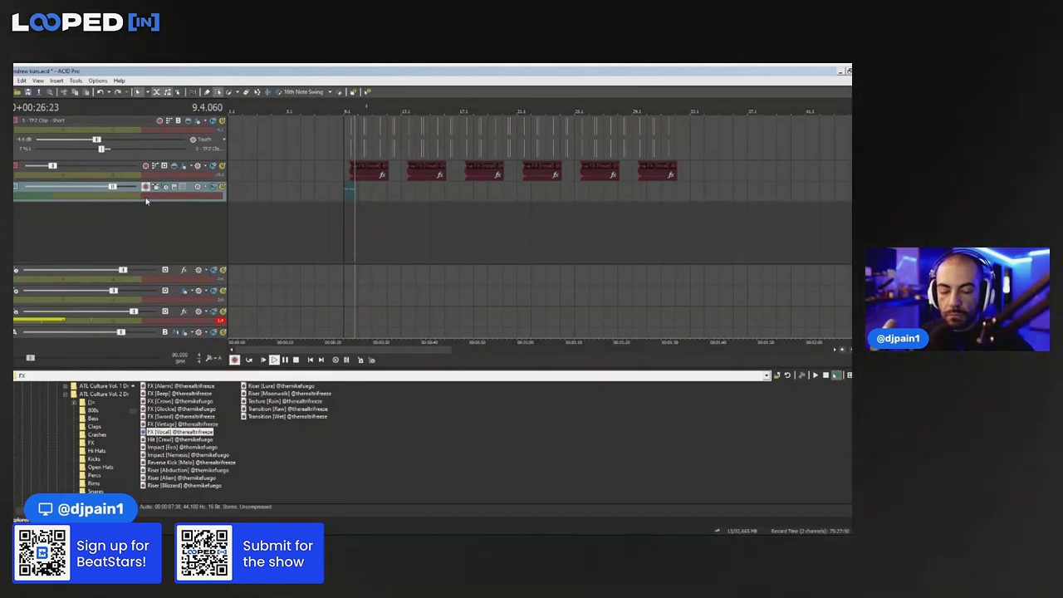
{"action": "key", "text": "space"}
{"action": "key", "text": "ctrl+r"}
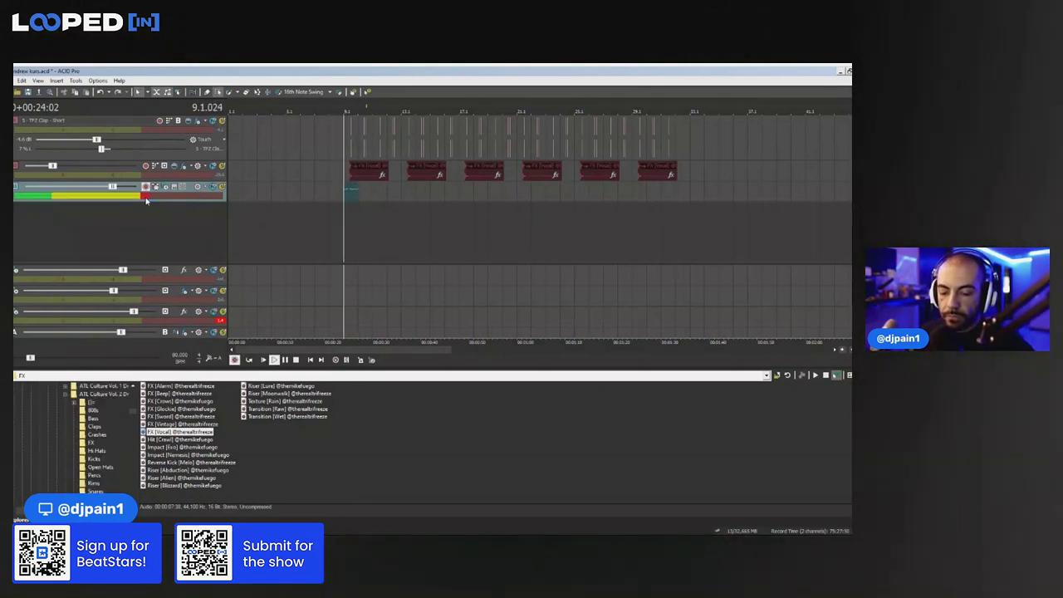
{"action": "key", "text": "ctrl+r"}
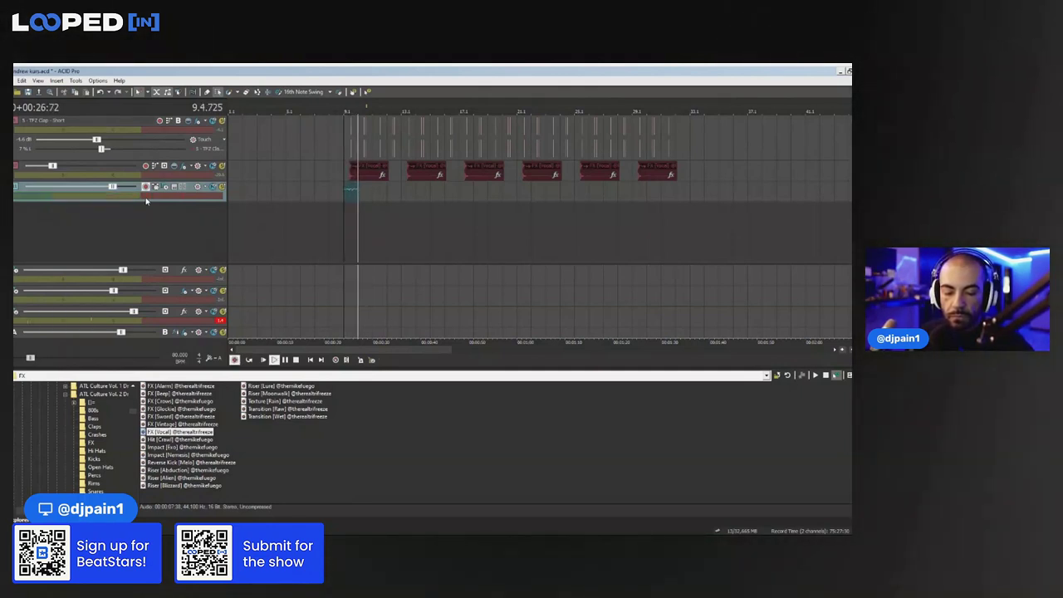
{"action": "key", "text": "space"}
Select and play the recorded Serum clip, then open its Clip Properties from the Edit menu
{"action": "scroll", "coordinate": [554, 261], "scroll_direction": "up", "scroll_amount": 5}
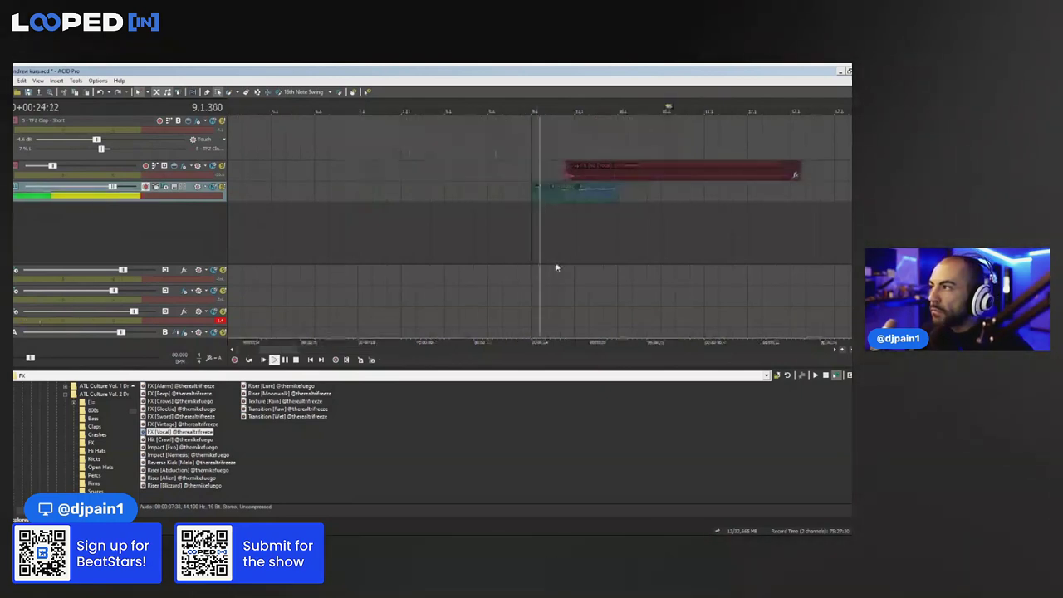
{"action": "left_click", "coordinate": [570, 199]}
{"action": "key", "text": "space"}
{"action": "left_click", "coordinate": [26, 82]}
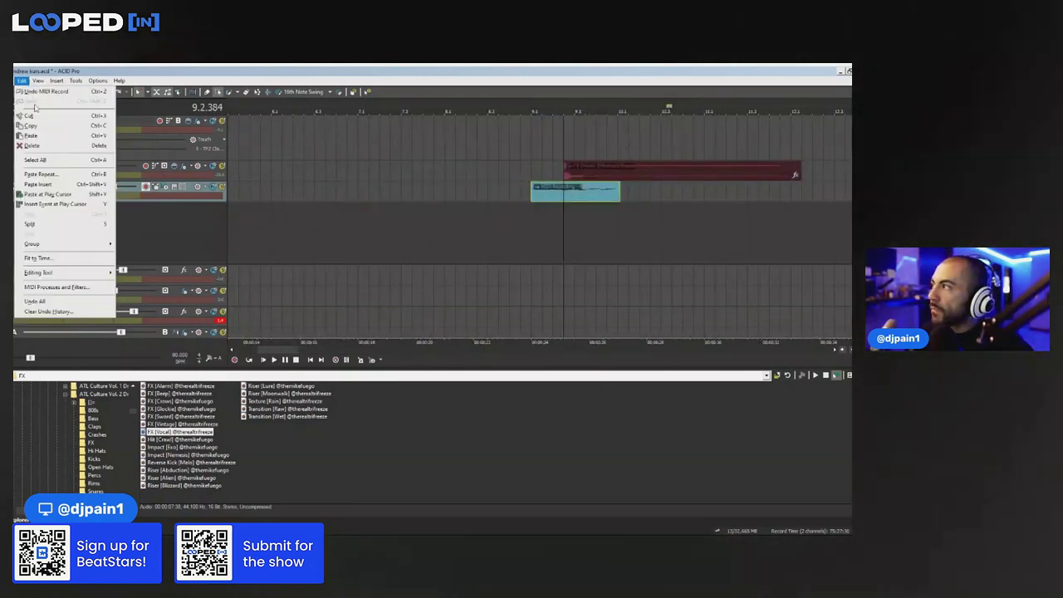
{"action": "left_click", "coordinate": [65, 289]}
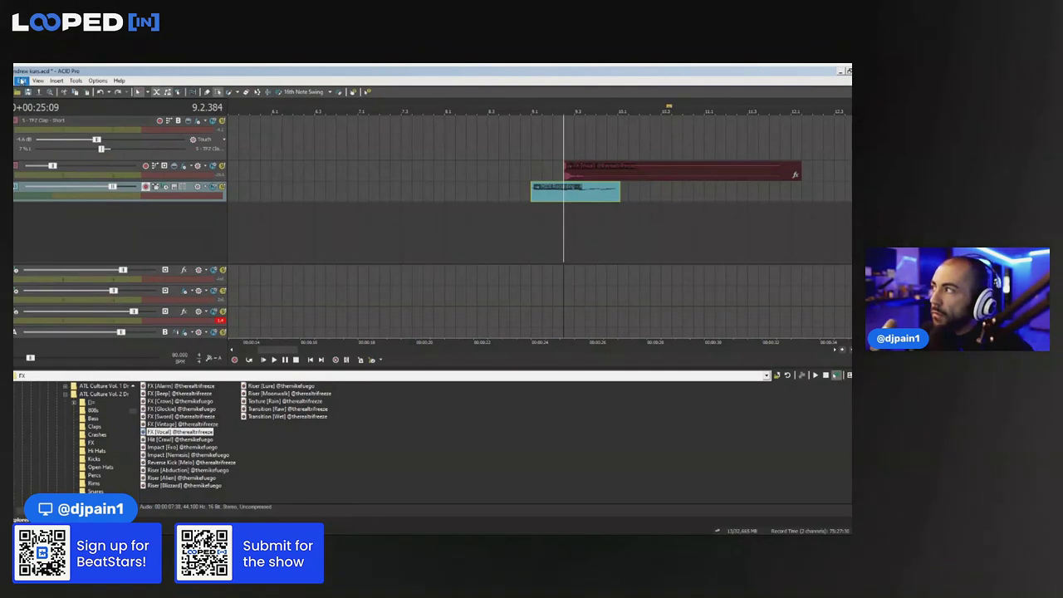
{"action": "left_click", "coordinate": [21, 81]}
{"action": "left_click", "coordinate": [65, 288]}
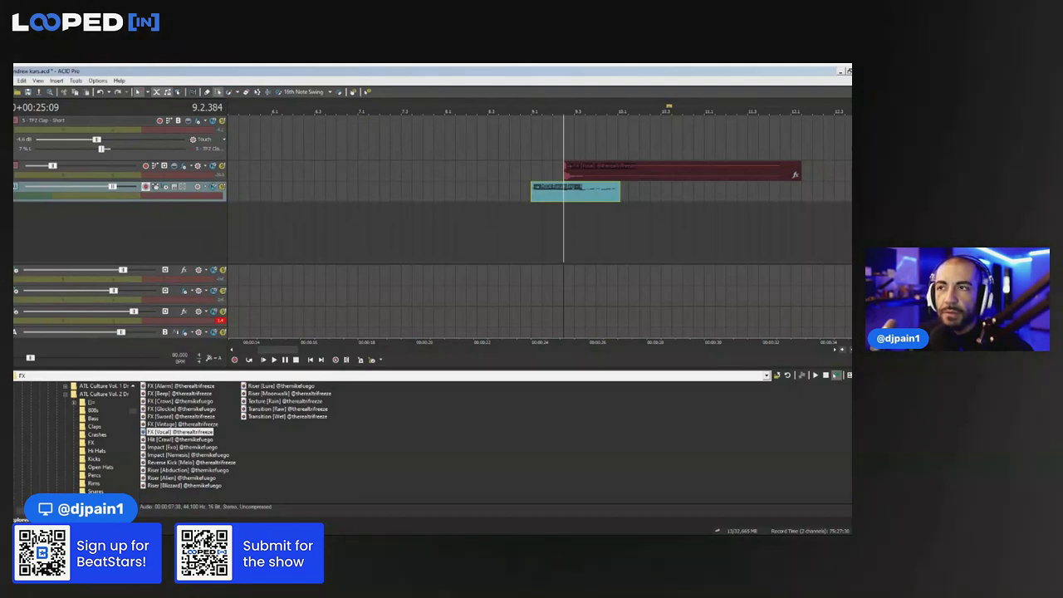
{"action": "left_click", "coordinate": [548, 202]}
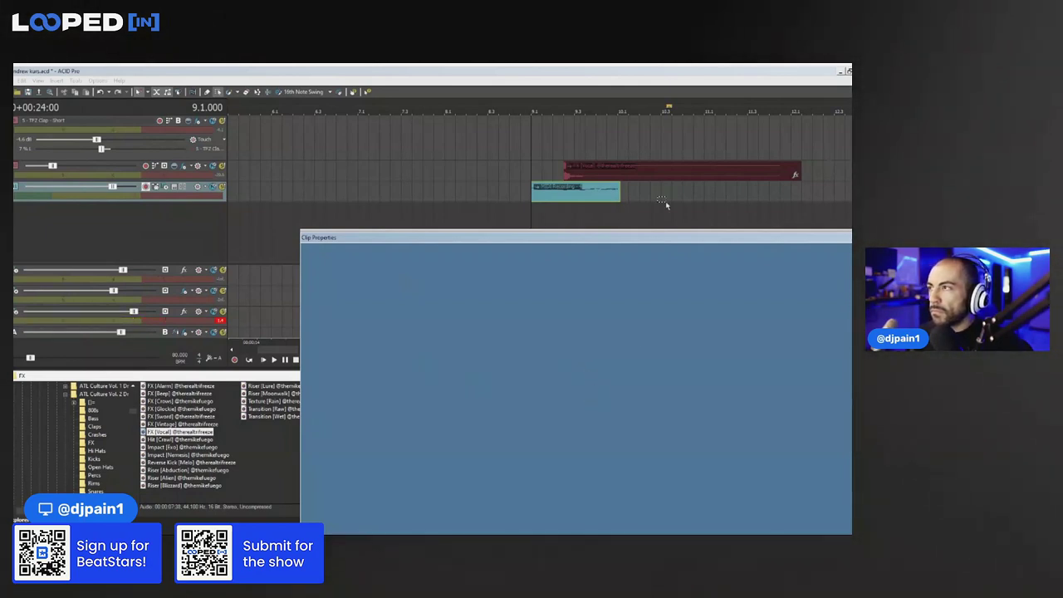
Paste repeated copies of the recorded clip after the original, extending them from bar 13 to 17
{"action": "key", "text": "space"}
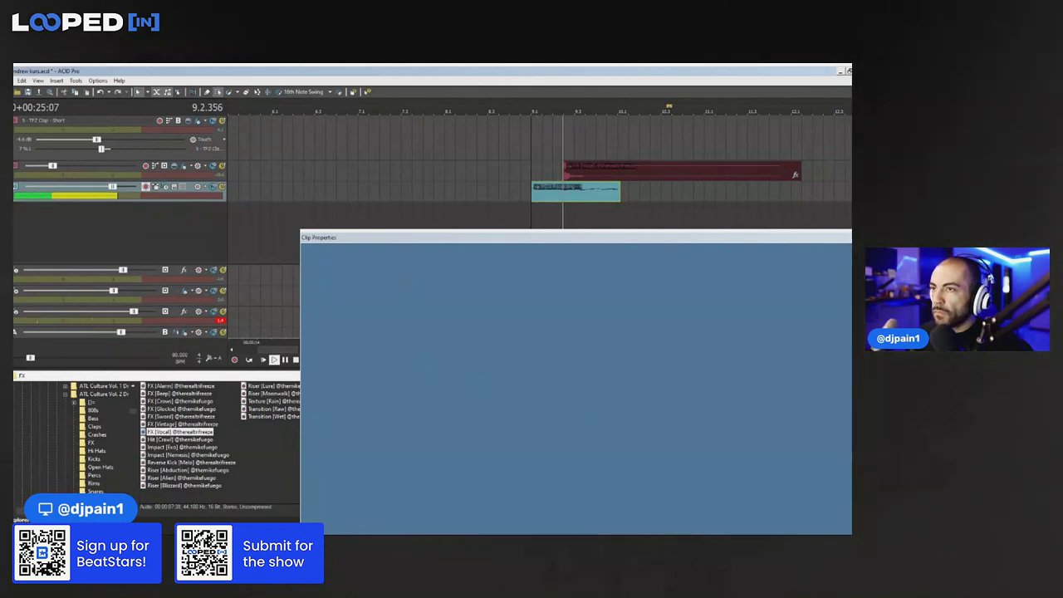
{"action": "left_click", "coordinate": [620, 195]}
{"action": "left_click", "coordinate": [619, 195]}
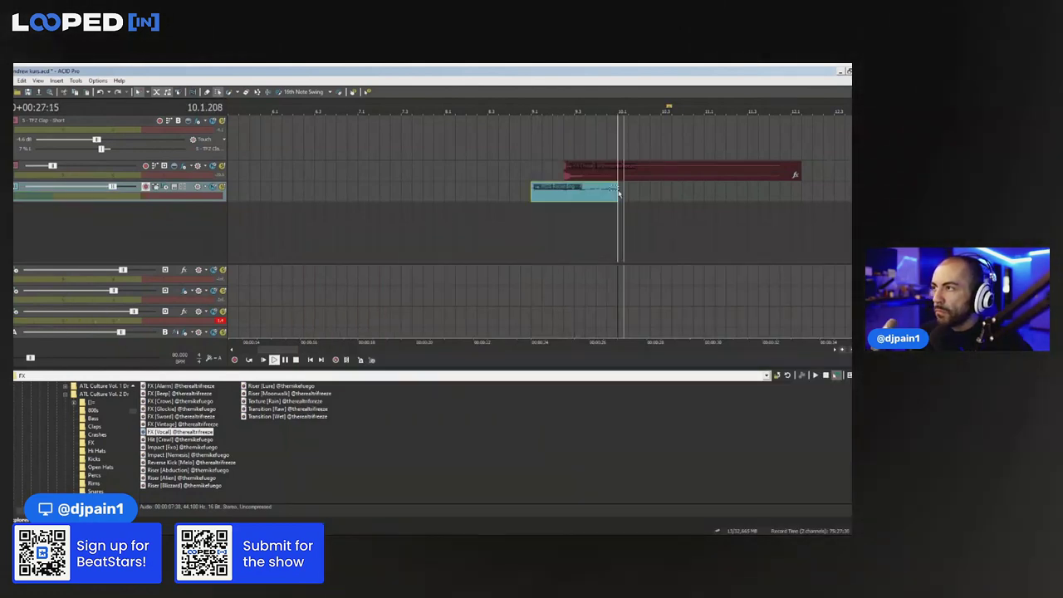
{"action": "key", "text": "space"}
{"action": "scroll", "coordinate": [477, 198], "scroll_direction": "down", "scroll_amount": 2}
{"action": "key", "text": "ctrl+v"}
{"action": "key", "text": "ctrl+v"}
{"action": "key", "text": "ctrl+v"}
{"action": "left_click", "coordinate": [496, 222]}
{"action": "key", "text": "space"}
{"action": "scroll", "coordinate": [498, 221], "scroll_direction": "down", "scroll_amount": 2}
{"action": "left_click_drag", "start_coordinate": [512, 210], "coordinate": [414, 195]}
{"action": "key", "text": "ctrl+c"}
{"action": "left_click", "coordinate": [494, 196]}
{"action": "key", "text": "ctrl+v"}
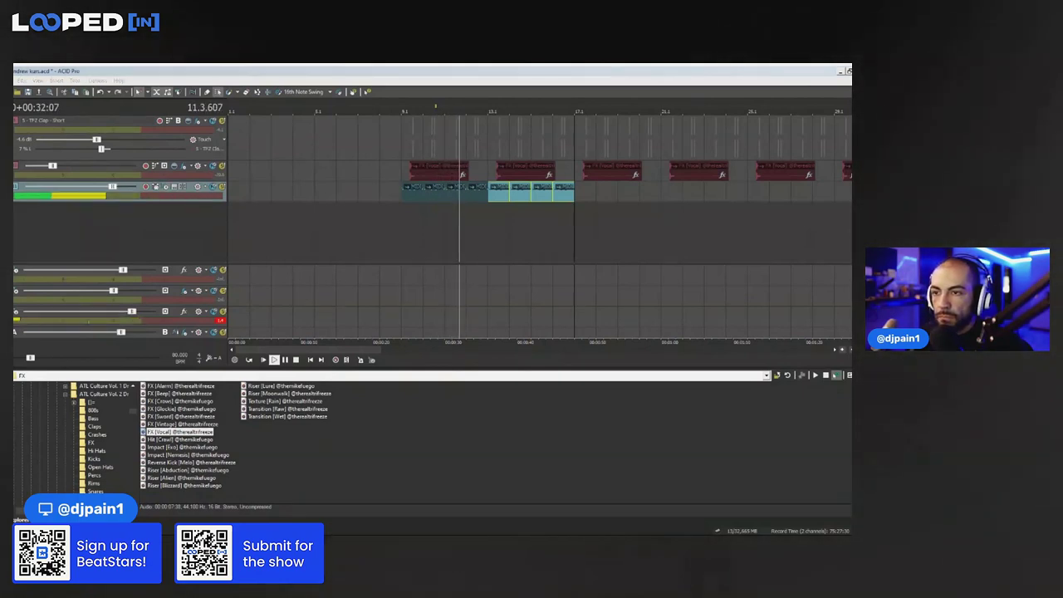
Delete the extra repeated clips, join the two short clips, and reopen the clip's properties
{"action": "left_click_drag", "start_coordinate": [582, 209], "coordinate": [412, 190]}
{"action": "key", "text": "space"}
{"action": "key", "text": "Delete"}
{"action": "left_click", "coordinate": [457, 198]}
{"action": "key", "text": "Delete"}
{"action": "key", "text": "j"}
{"action": "left_click", "coordinate": [420, 195]}
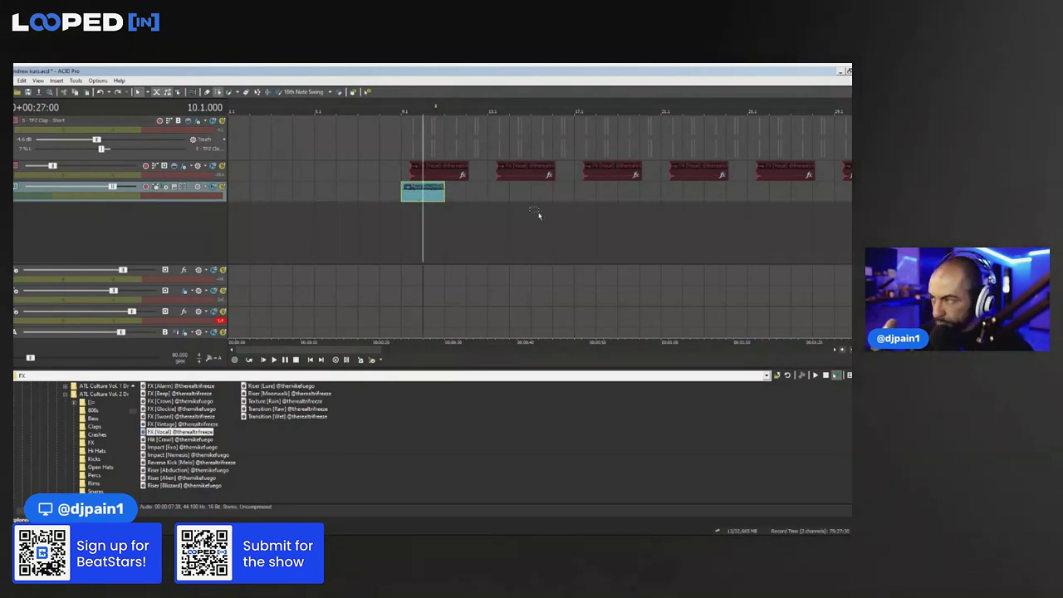
{"action": "double_click", "coordinate": [421, 195]}
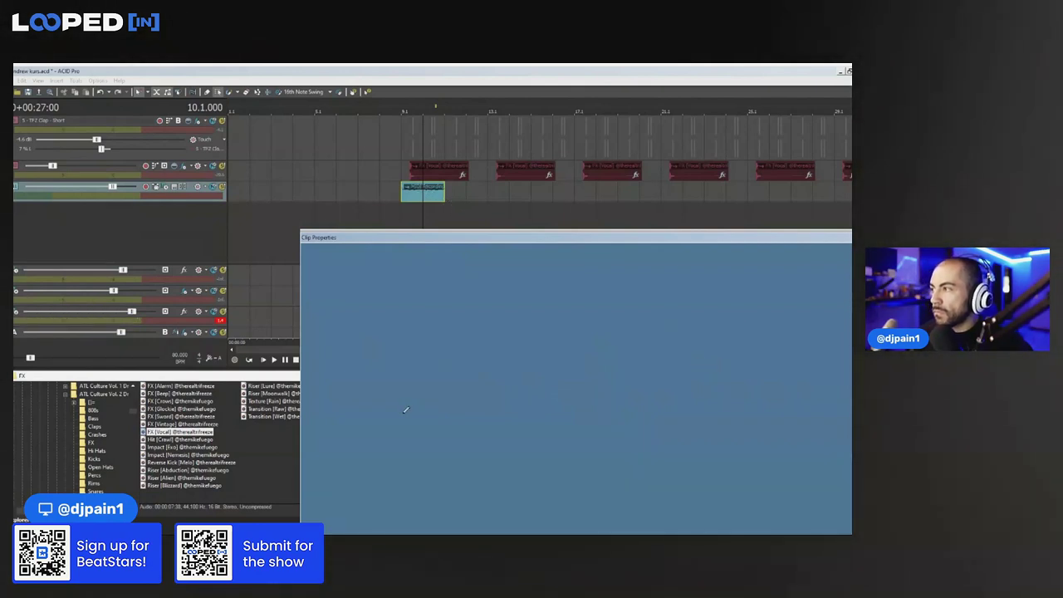
Paste a second copy right after the first clip at bar 9 and close Clip Properties
{"action": "left_click", "coordinate": [450, 197]}
{"action": "key", "text": "ctrl+v"}
{"action": "left_click", "coordinate": [405, 195]}
{"action": "key", "text": "space"}
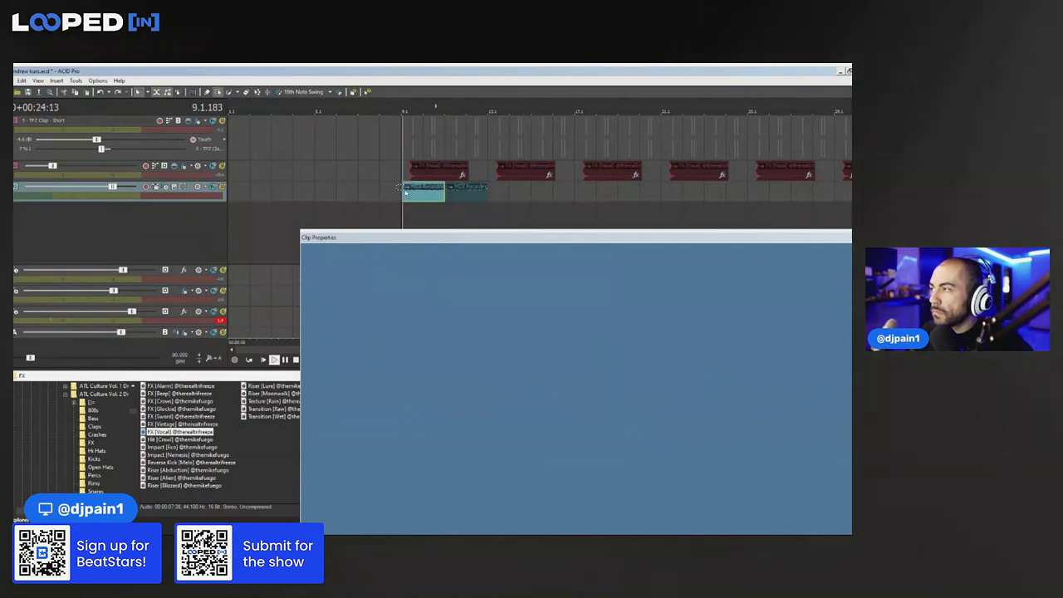
{"action": "left_click", "coordinate": [851, 237]}
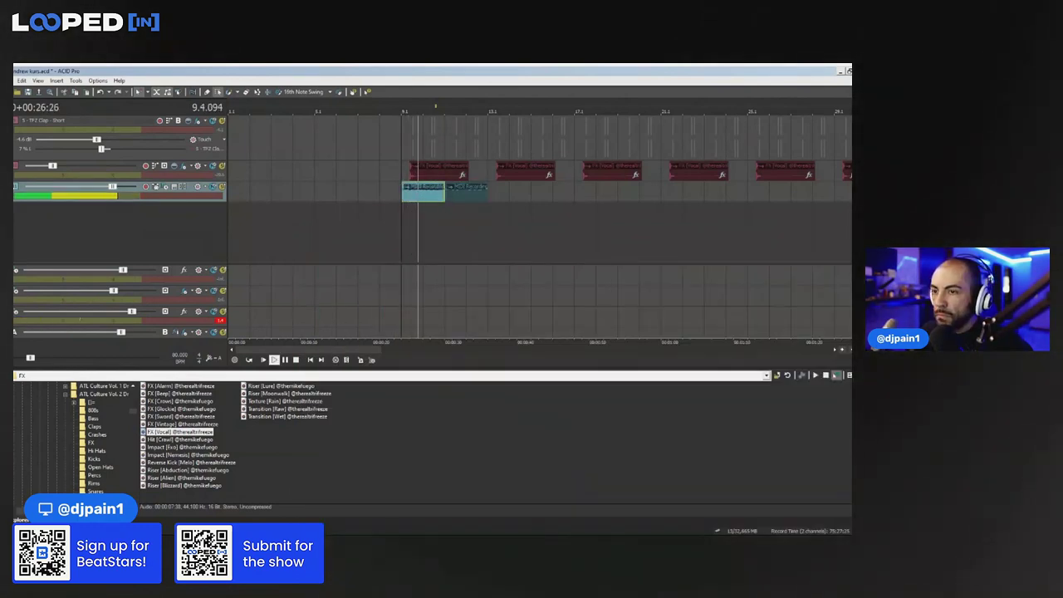
Add IL Gross Beat to the effect chain by searching 'il', then drag its window aside
{"action": "key", "text": "space"}
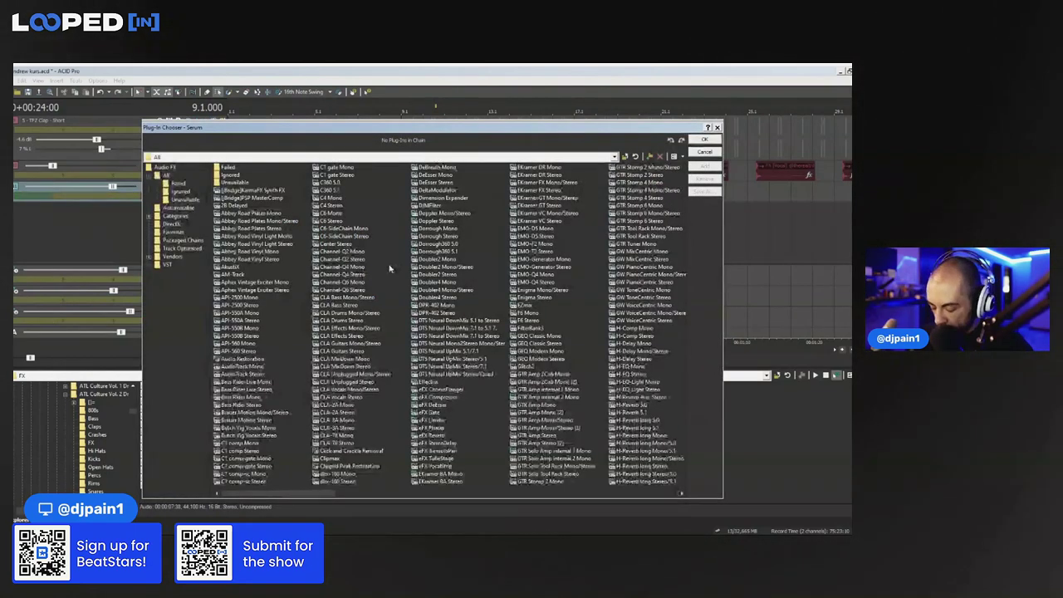
{"action": "type", "text": "il"}
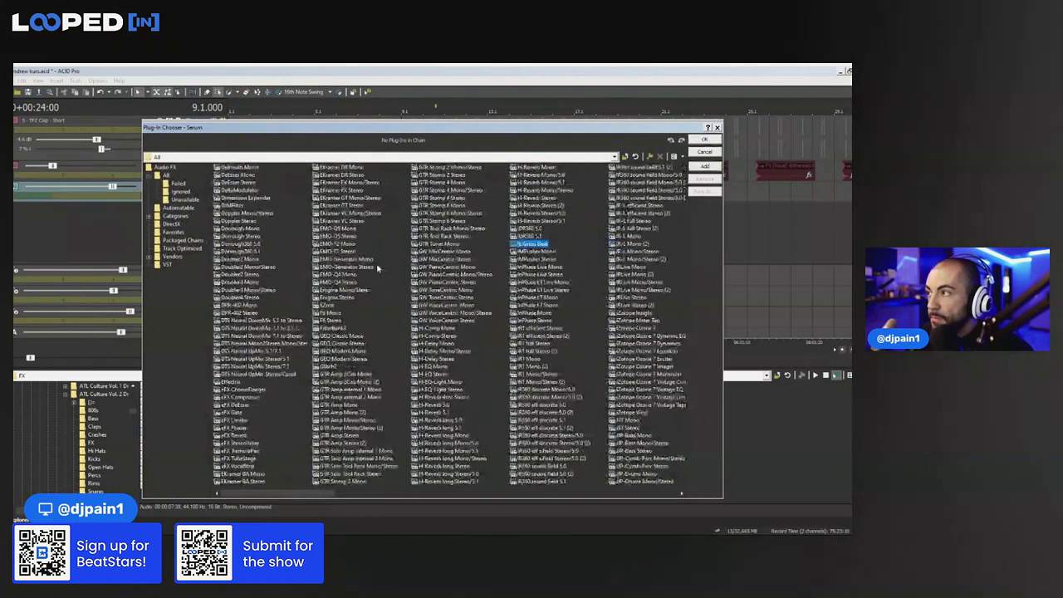
{"action": "left_click", "coordinate": [704, 140]}
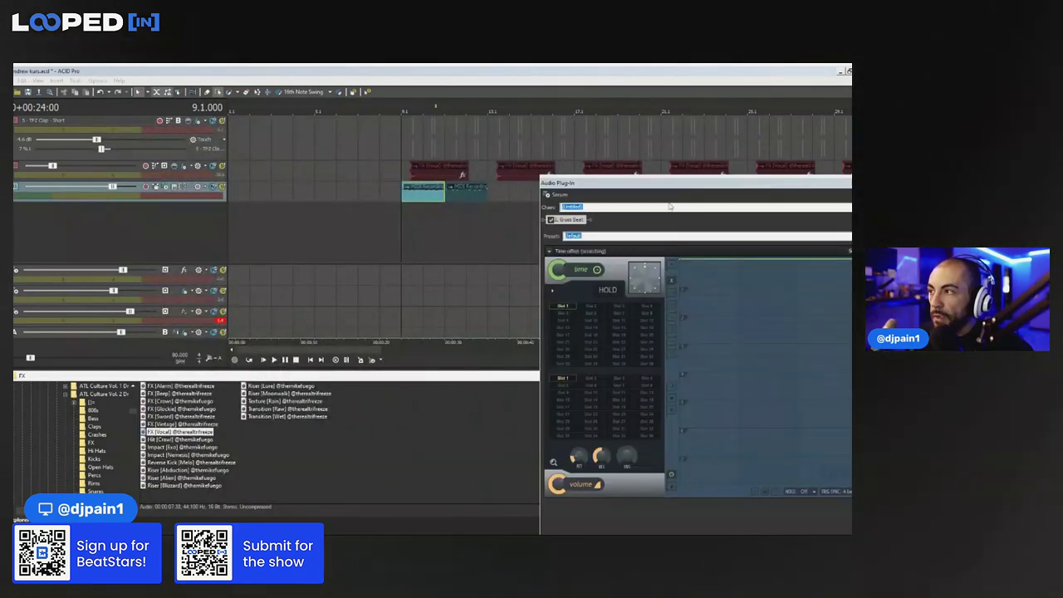
{"action": "left_click_drag", "start_coordinate": [652, 184], "coordinate": [619, 534]}
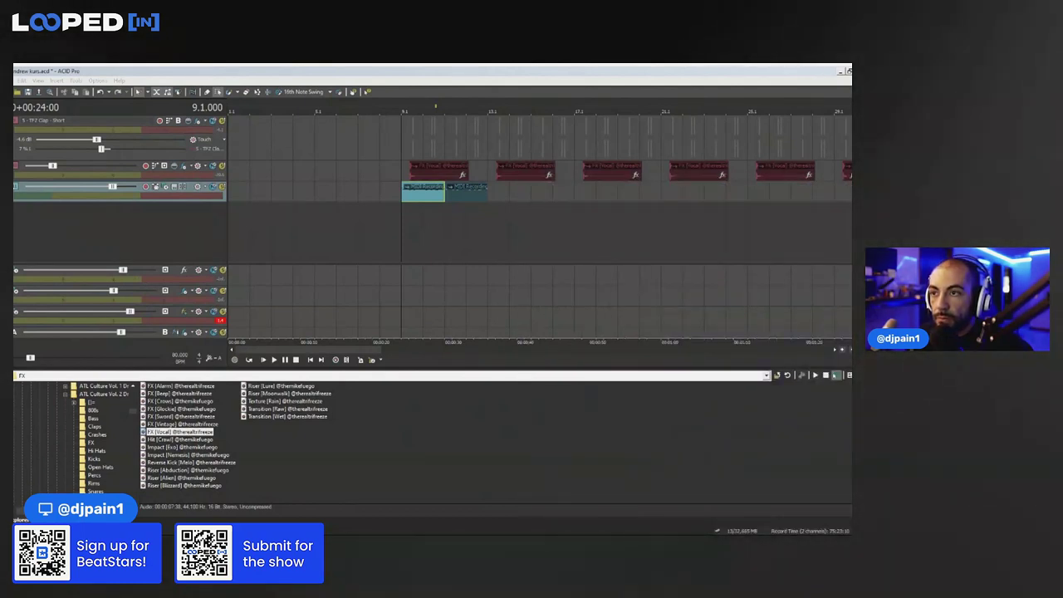
Play the section from bar 9 repeatedly to hear the effect
{"action": "left_click", "coordinate": [409, 194]}
{"action": "key", "text": "space"}
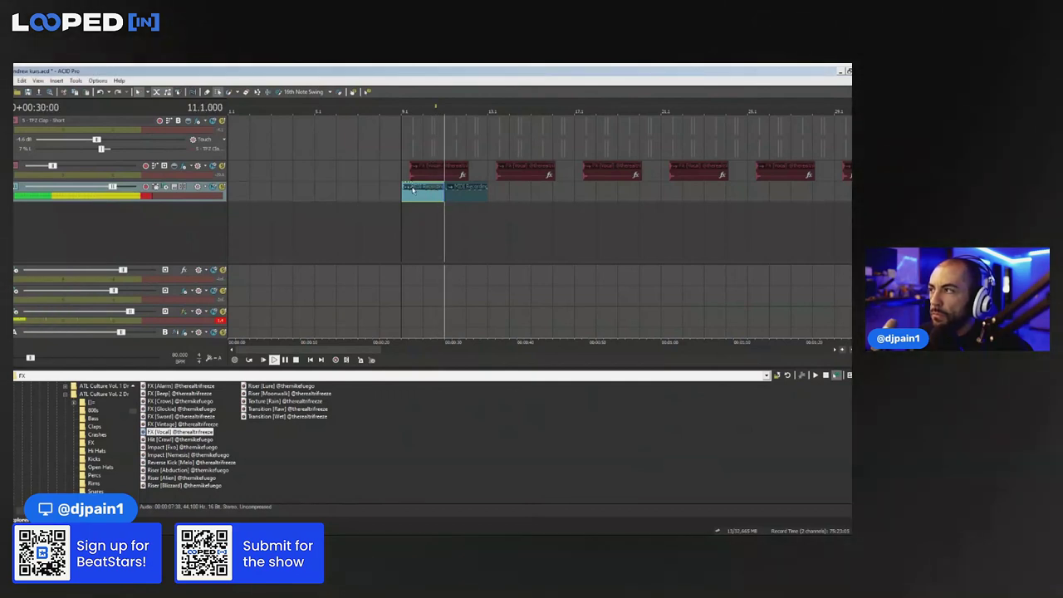
{"action": "key", "text": "space"}
{"action": "key", "text": "space"}
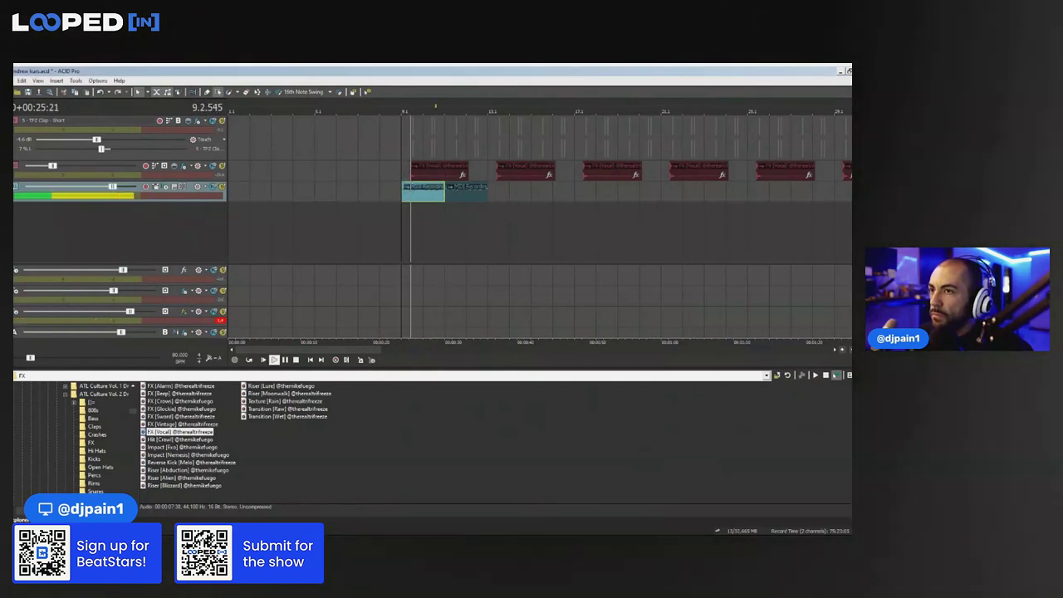
{"action": "key", "text": "space"}
{"action": "key", "text": "space"}
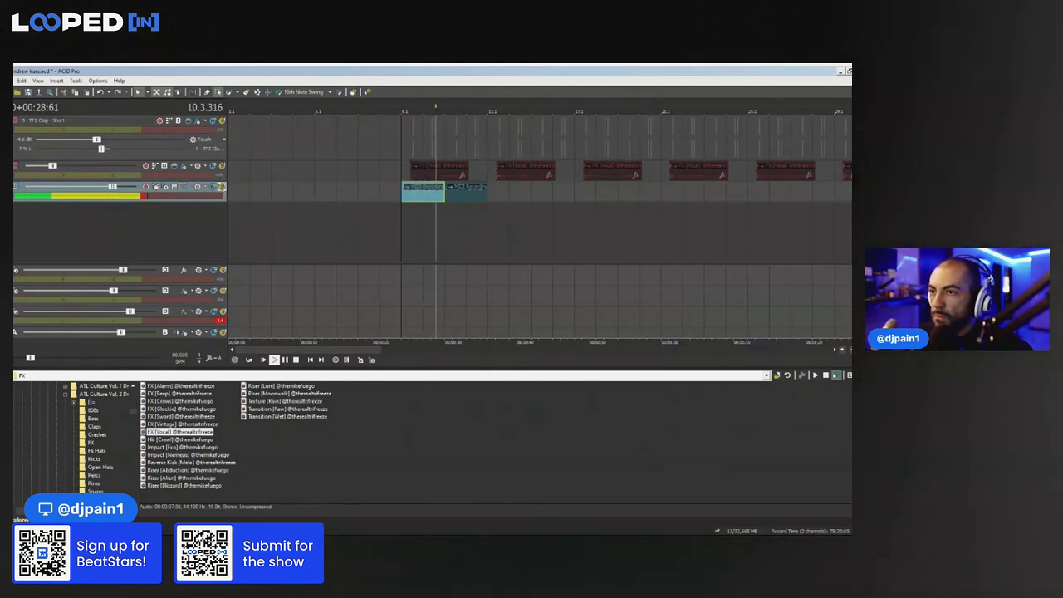
{"action": "key", "text": "space"}
{"action": "key", "text": "space"}
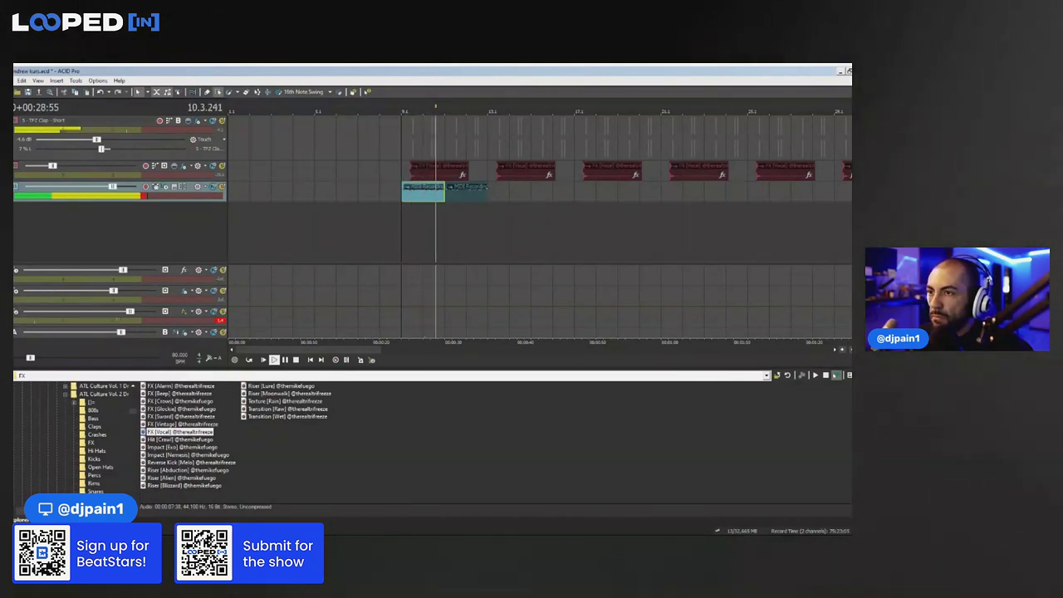
Unsolo the MIDI track and replay from bar 9 with all tracks
{"action": "left_click", "coordinate": [464, 71]}
{"action": "left_click", "coordinate": [464, 71]}
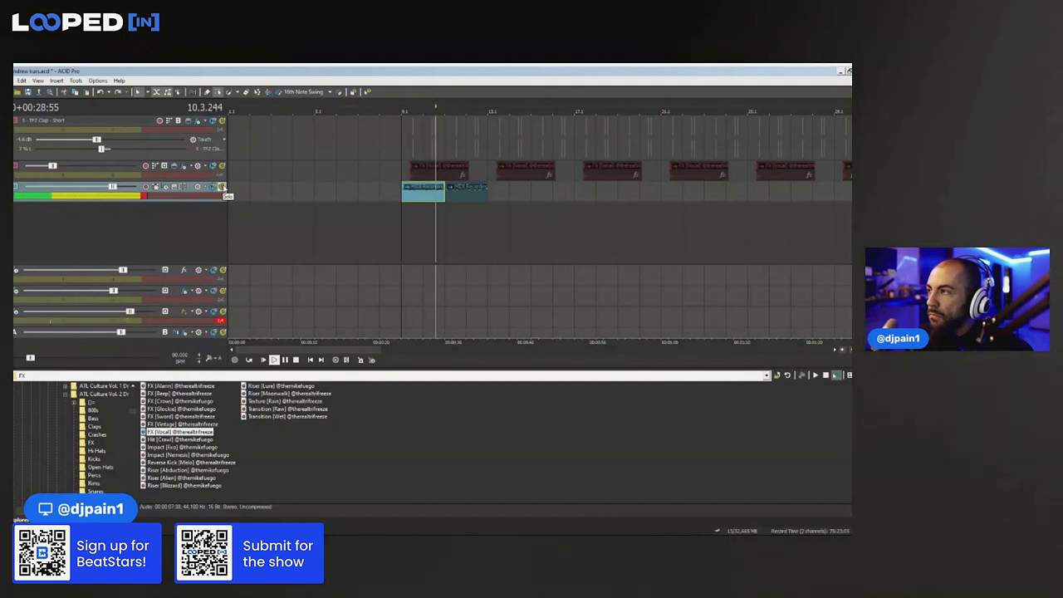
{"action": "left_click", "coordinate": [222, 187]}
{"action": "key", "text": "space"}
{"action": "key", "text": "space"}
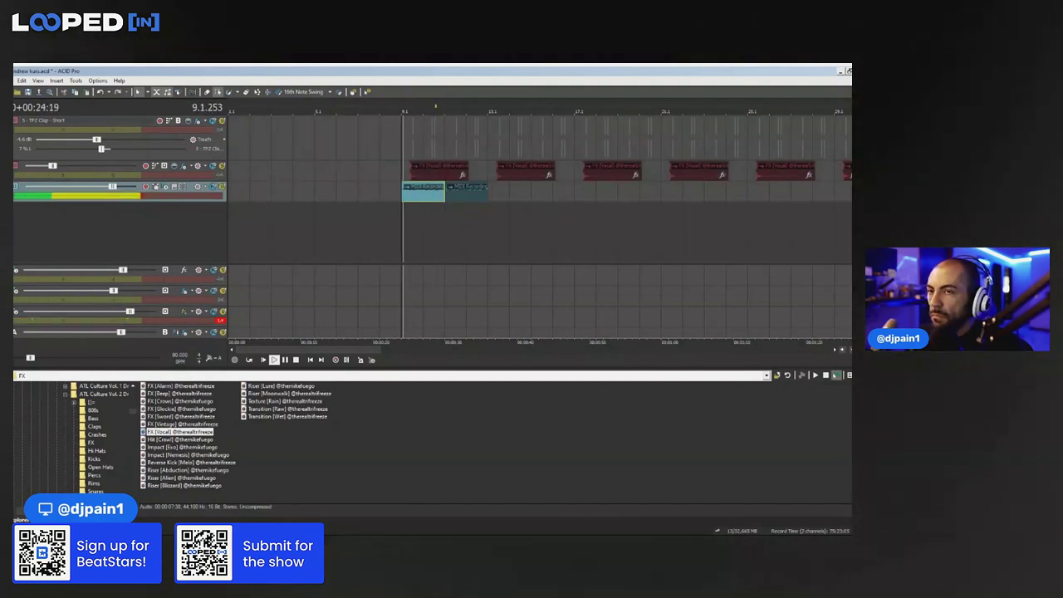
{"action": "key", "text": "space"}
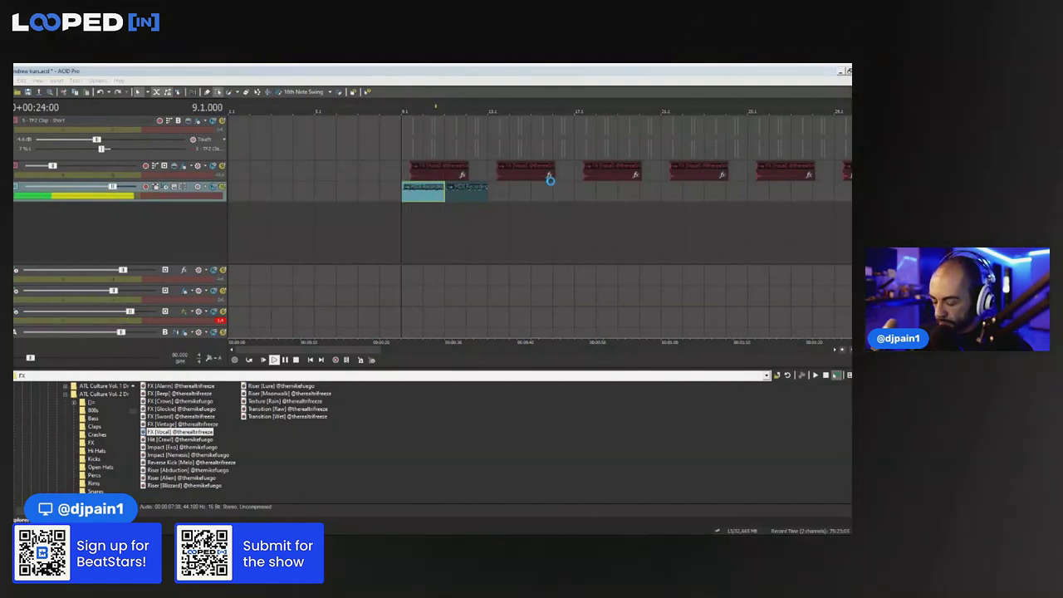
{"action": "left_click", "coordinate": [549, 176]}
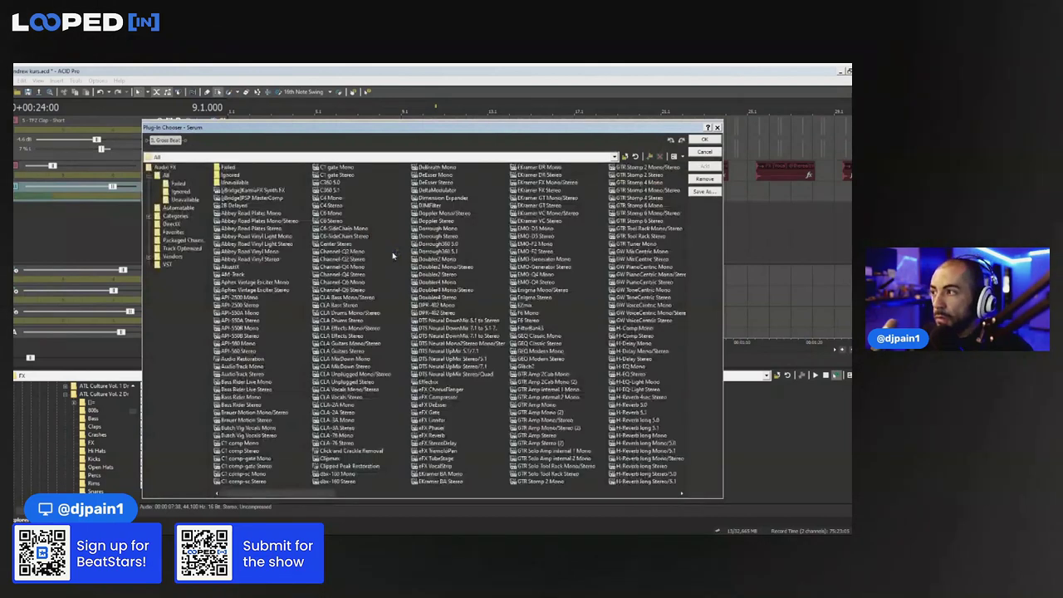
{"action": "scroll", "coordinate": [394, 256], "scroll_direction": "down", "scroll_amount": 10}
{"action": "left_click", "coordinate": [537, 238]}
{"action": "left_click", "coordinate": [706, 139]}
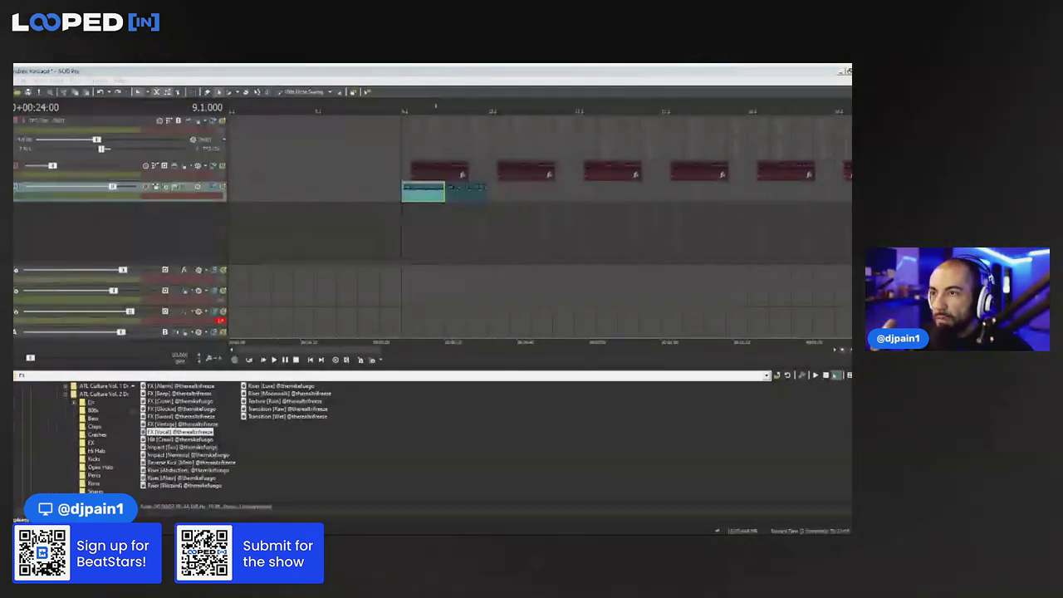
{"action": "key", "text": "space"}
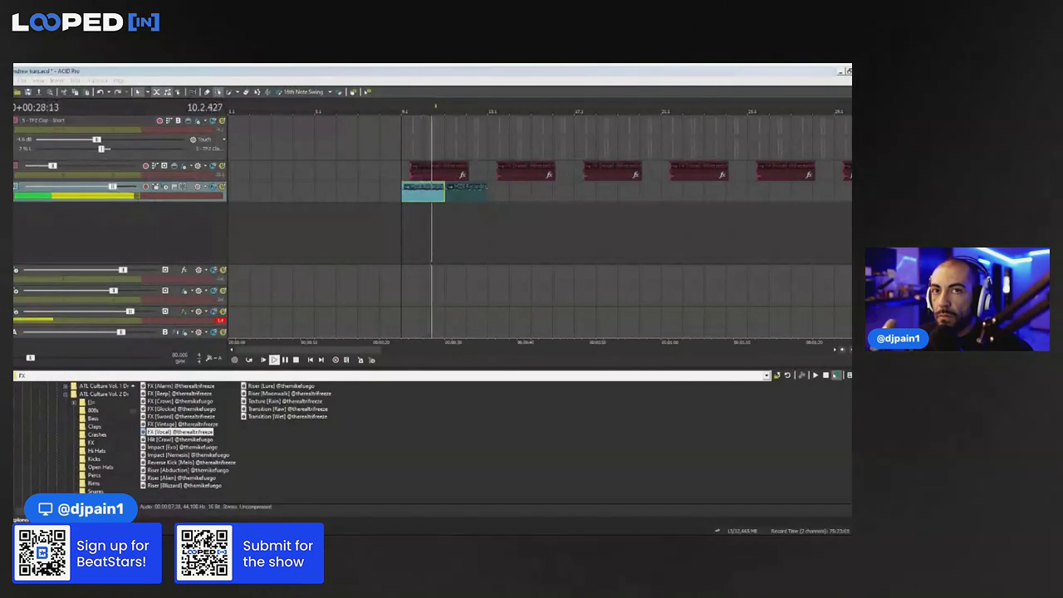
{"action": "left_click", "coordinate": [529, 196]}
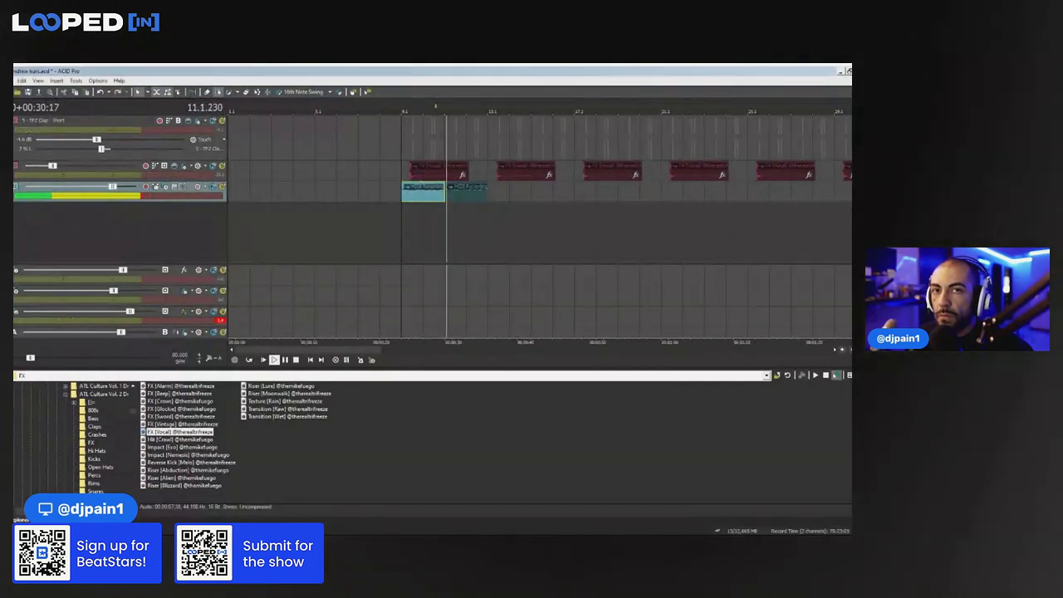
Make the MIDI track taller and rename it 'bells'
{"action": "left_click_drag", "start_coordinate": [528, 196], "coordinate": [415, 197]}
{"action": "scroll", "coordinate": [323, 199], "scroll_direction": "down", "scroll_amount": 3}
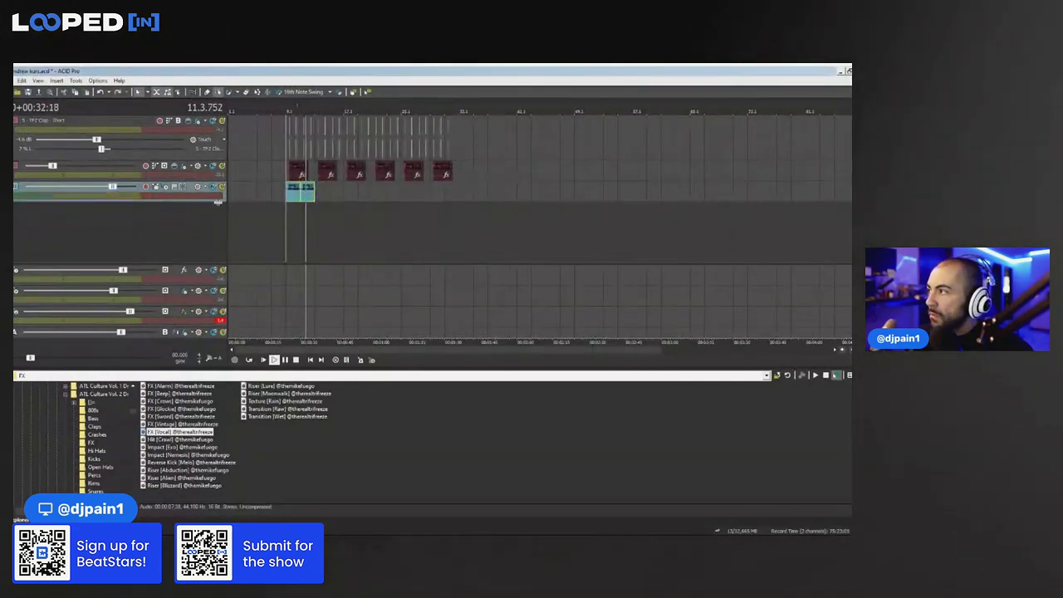
{"action": "left_click_drag", "start_coordinate": [219, 201], "coordinate": [207, 221]}
{"action": "double_click", "coordinate": [136, 188]}
{"action": "type", "text": "bells"}
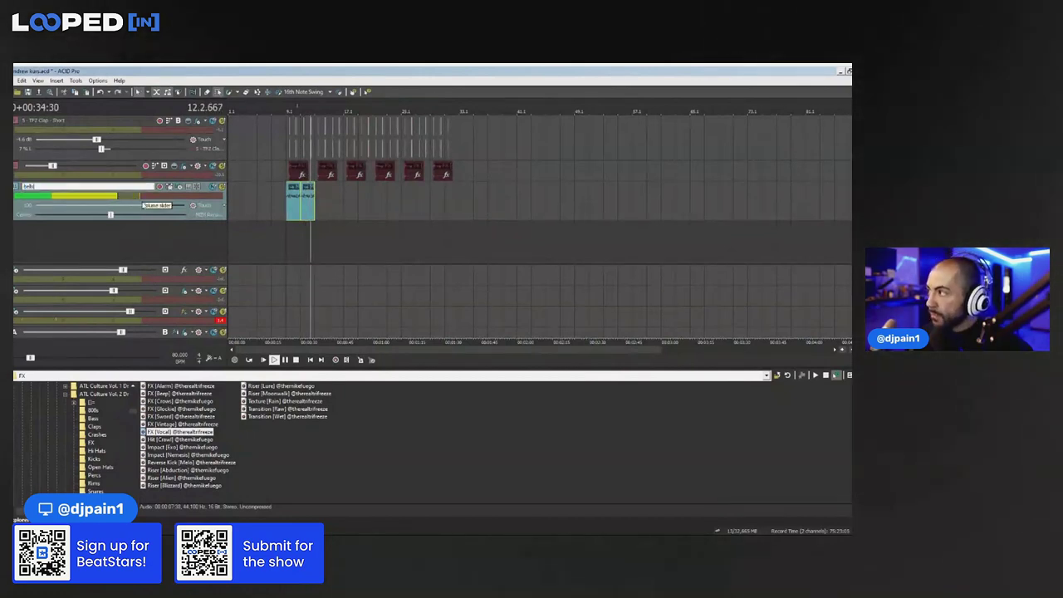
Cut the two bells clips and paste them at bar 13, then play from there
{"action": "left_click_drag", "start_coordinate": [319, 203], "coordinate": [285, 216]}
{"action": "key", "text": "Delete"}
{"action": "left_click", "coordinate": [314, 212]}
{"action": "key", "text": "space"}
{"action": "key", "text": "ctrl+v"}
{"action": "left_click", "coordinate": [311, 235]}
{"action": "key", "text": "space"}
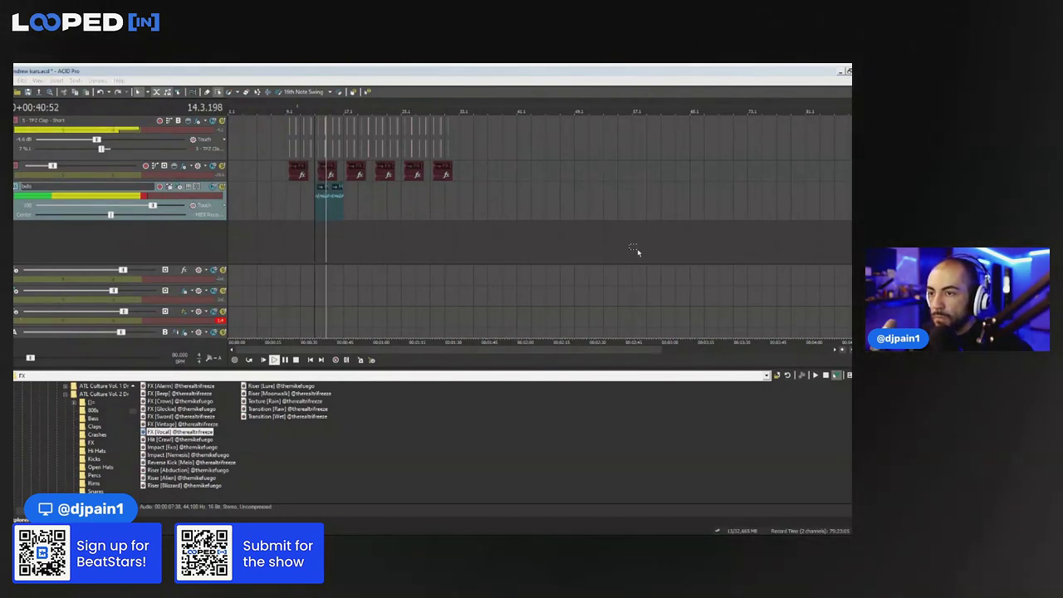
Audition bars 17–25, then paste the two bells clips again at bar 21
{"action": "left_click", "coordinate": [374, 221]}
{"action": "left_click", "coordinate": [356, 233]}
{"action": "left_click", "coordinate": [397, 235]}
{"action": "left_click", "coordinate": [343, 248]}
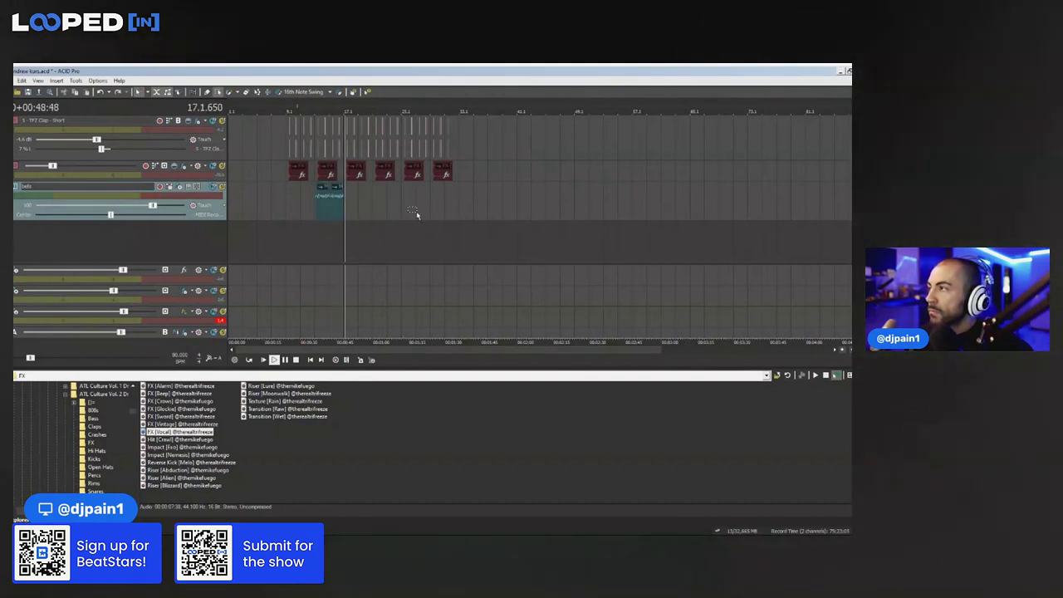
{"action": "left_click", "coordinate": [373, 219]}
{"action": "key", "text": "ctrl+v"}
Put the edit cursor at bar 29.1 on the timeline ruler
{"action": "scroll", "coordinate": [411, 235], "scroll_direction": "up", "scroll_amount": 3}
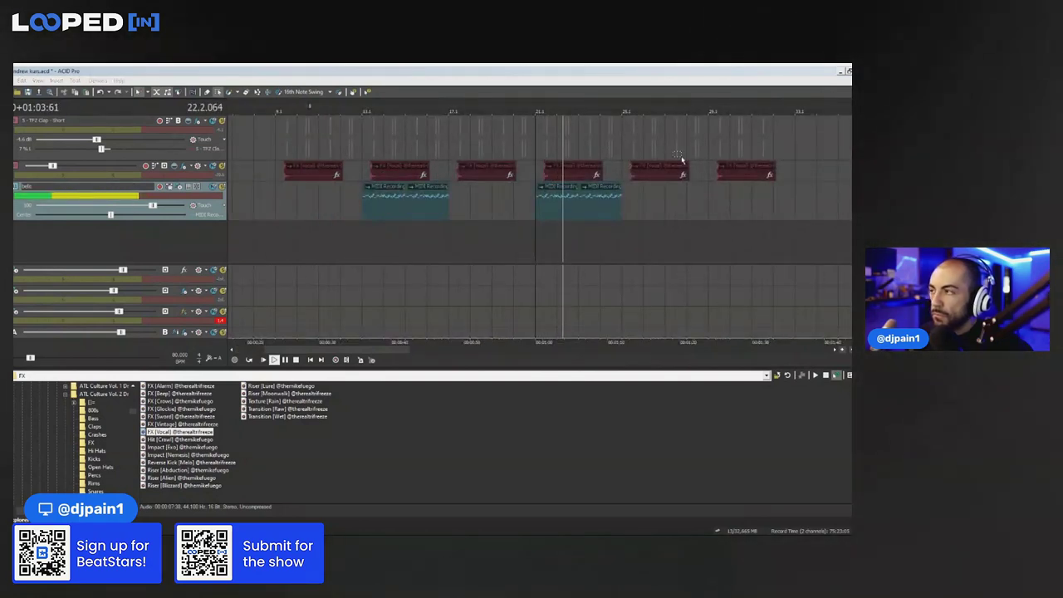
{"action": "scroll", "coordinate": [790, 201], "scroll_direction": "up", "scroll_amount": 5}
{"action": "scroll", "coordinate": [719, 230], "scroll_direction": "down", "scroll_amount": 5}
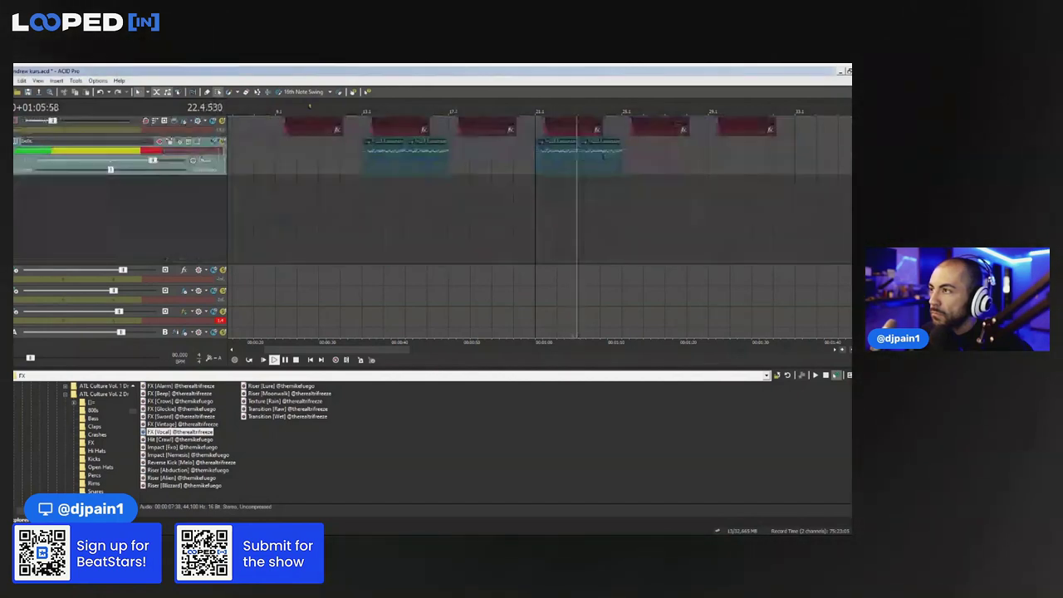
{"action": "left_click", "coordinate": [709, 176]}
Paste the bells clips at bar 29.1 and select the newly pasted pair
{"action": "key", "text": "ctrl+v"}
{"action": "key", "text": "space"}
{"action": "key", "text": "space"}
{"action": "left_click_drag", "start_coordinate": [776, 213], "coordinate": [719, 158]}
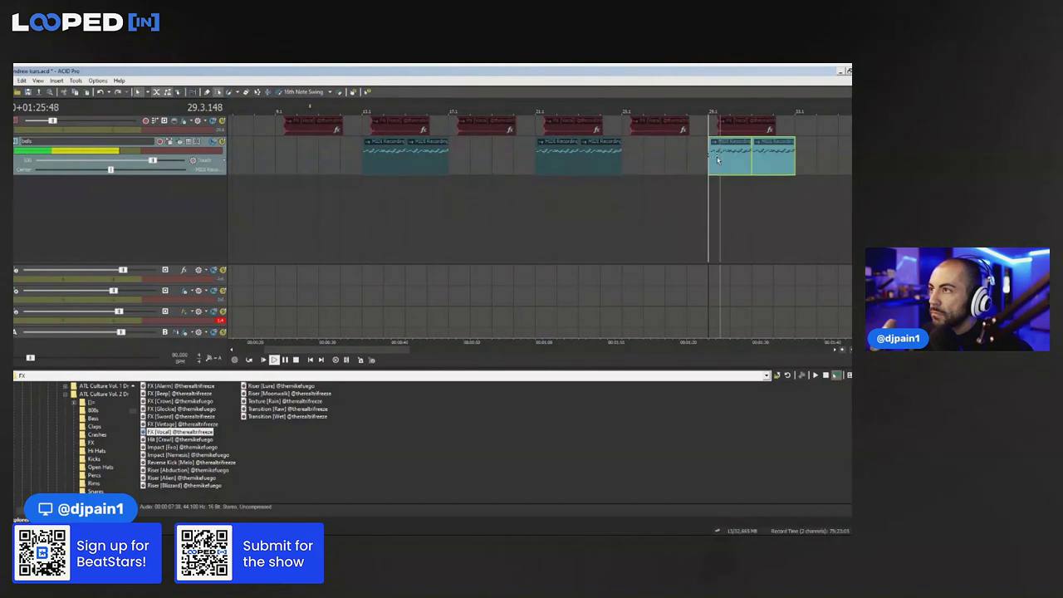
{"action": "scroll", "coordinate": [719, 158], "scroll_direction": "up", "scroll_amount": 3}
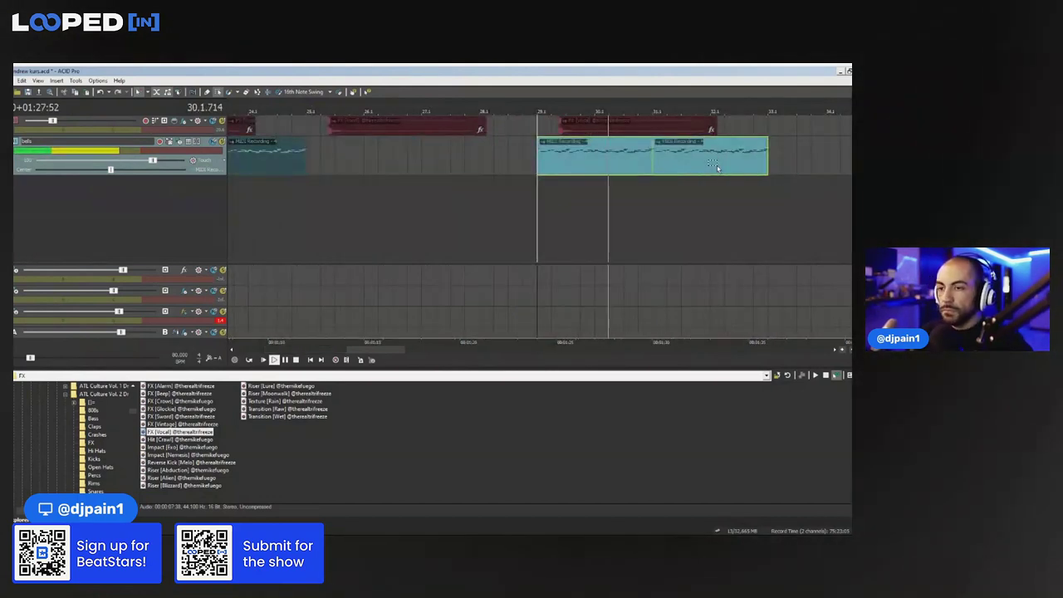
{"action": "left_click_drag", "start_coordinate": [759, 189], "coordinate": [598, 162]}
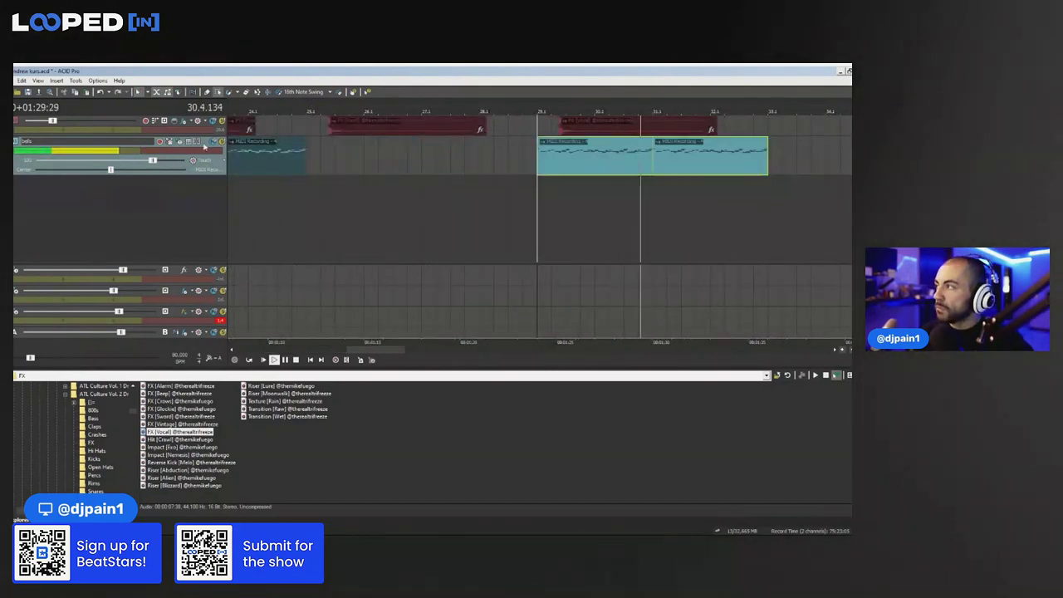
{"action": "scroll", "coordinate": [631, 176], "scroll_direction": "up", "scroll_amount": 3}
{"action": "scroll", "coordinate": [740, 78], "scroll_direction": "up", "scroll_amount": 7}
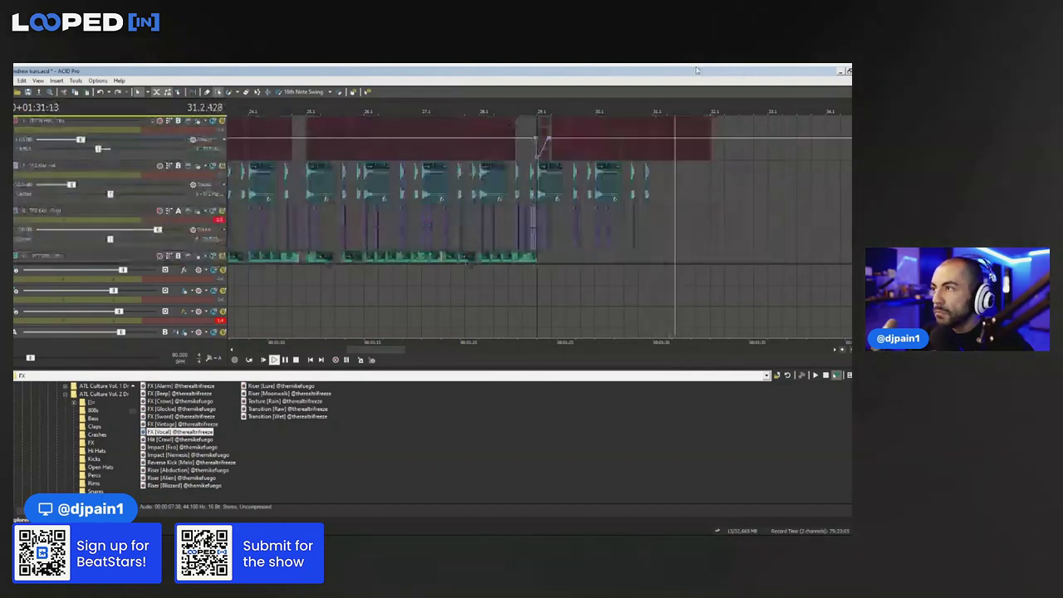
{"action": "scroll", "coordinate": [664, 105], "scroll_direction": "up", "scroll_amount": 1}
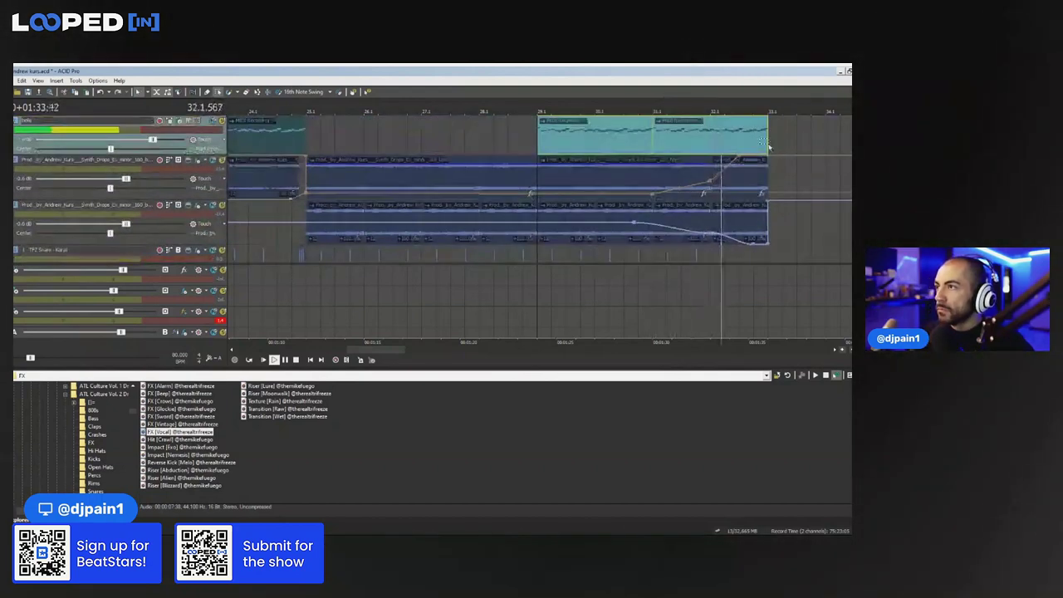
{"action": "left_click", "coordinate": [746, 124]}
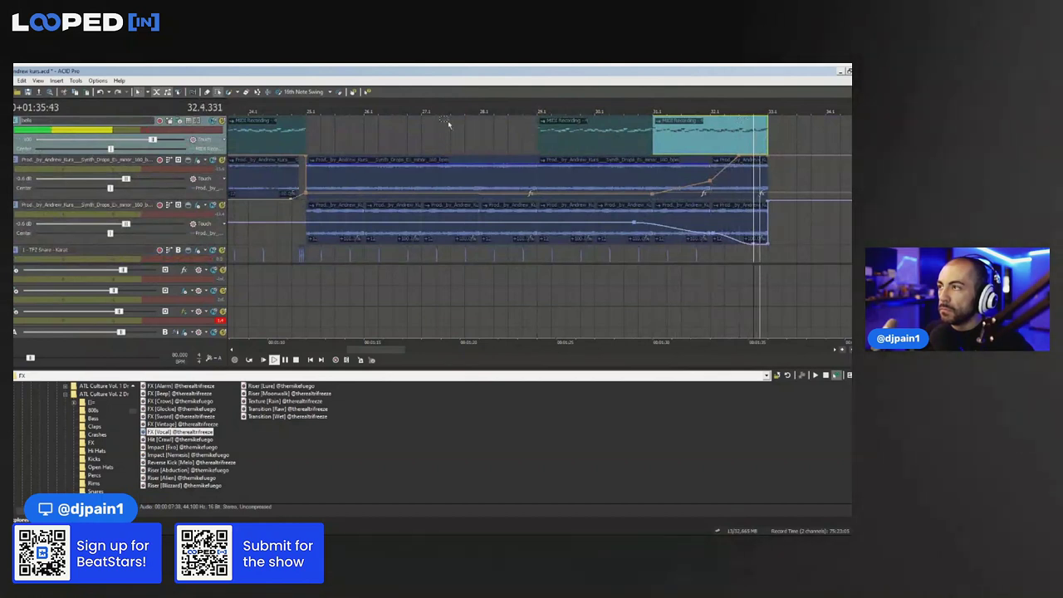
{"action": "scroll", "coordinate": [280, 108], "scroll_direction": "down", "scroll_amount": 3}
Replay from bar 13, then select all six bells clips and nudge them one bar earlier
{"action": "left_click", "coordinate": [240, 108]}
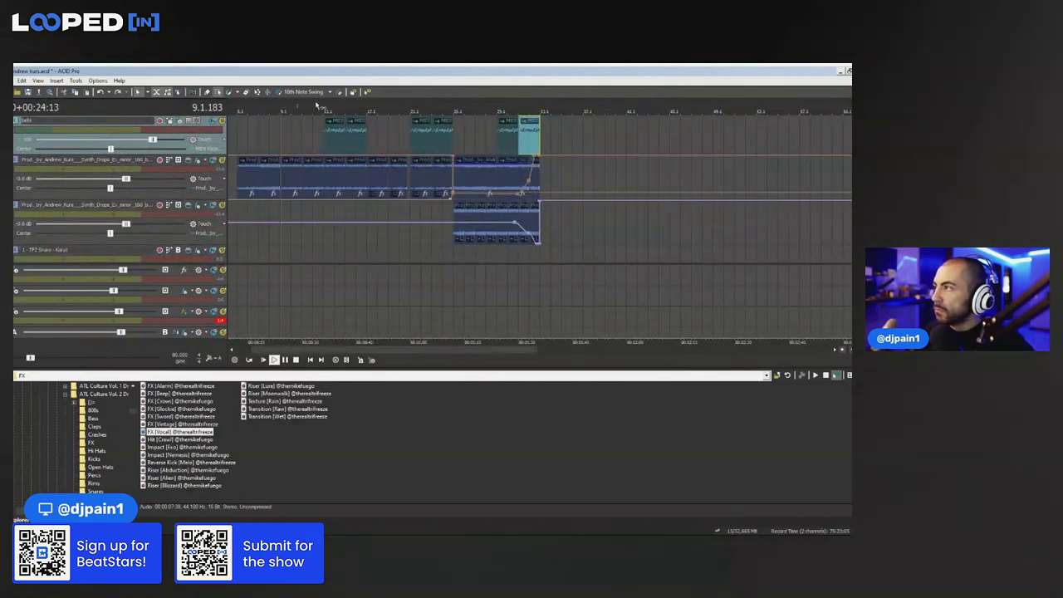
{"action": "scroll", "coordinate": [317, 106], "scroll_direction": "up", "scroll_amount": 3}
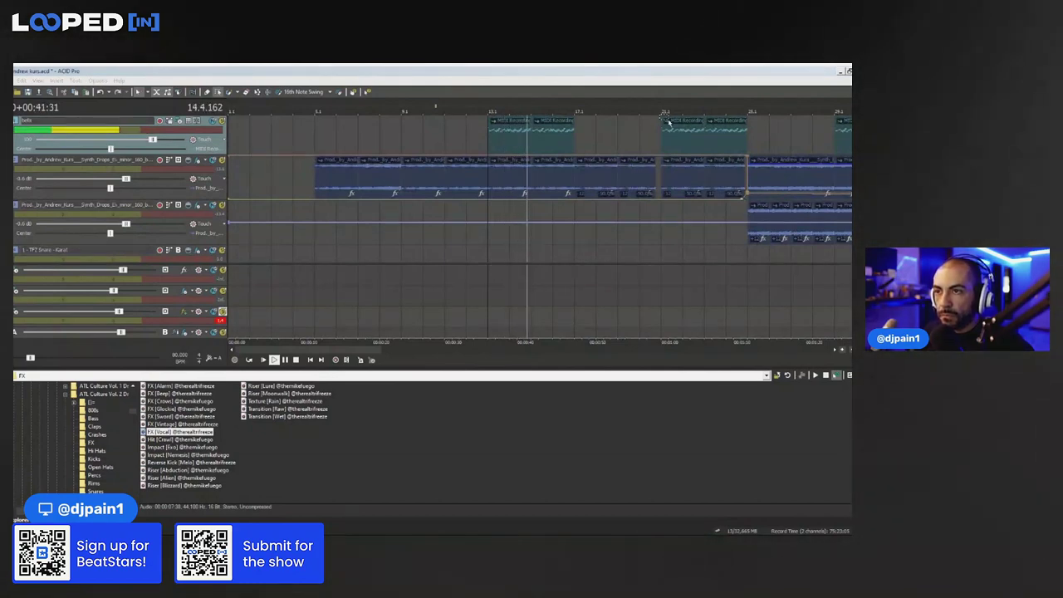
{"action": "key", "text": "space"}
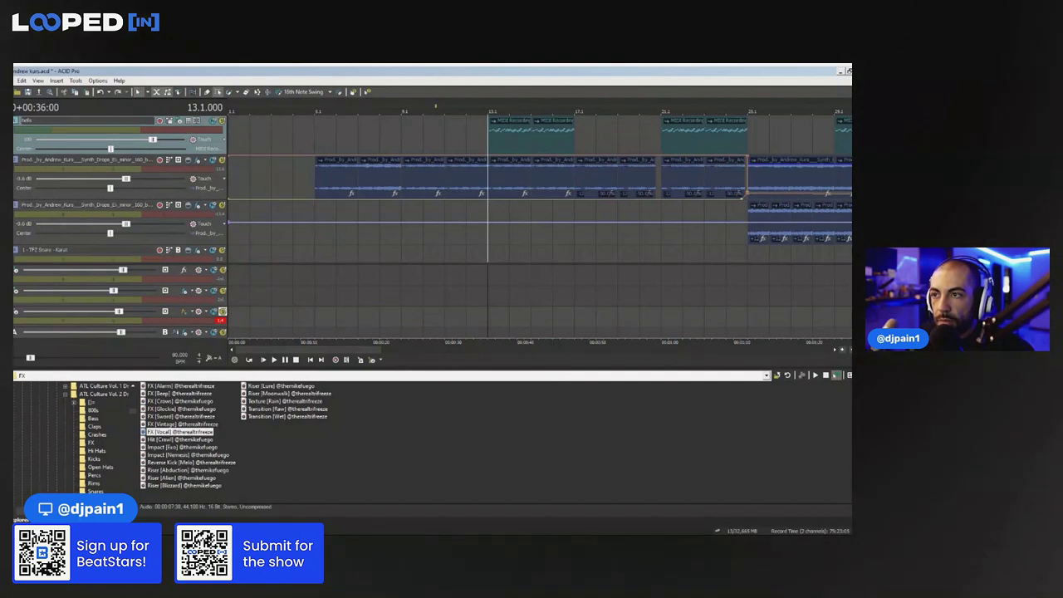
{"action": "left_click", "coordinate": [486, 118]}
{"action": "key", "text": "space"}
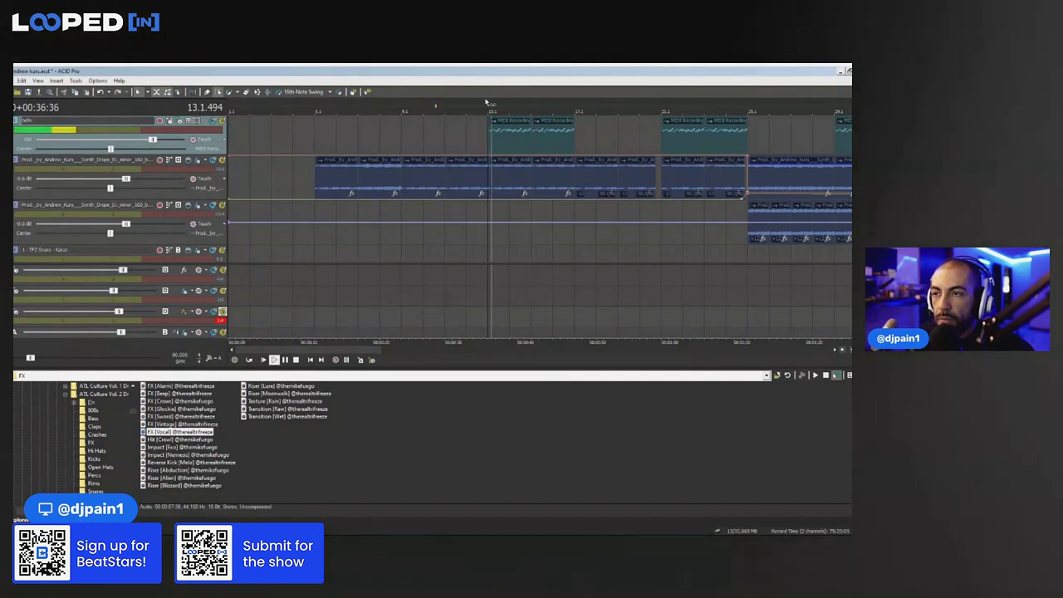
{"action": "scroll", "coordinate": [647, 135], "scroll_direction": "down", "scroll_amount": 1}
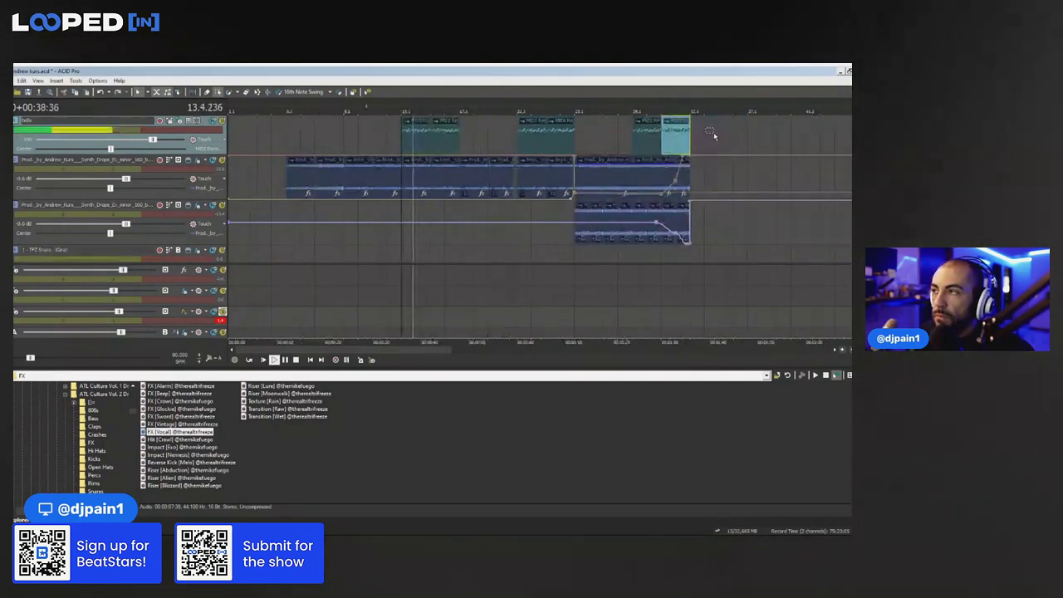
{"action": "left_click_drag", "start_coordinate": [752, 143], "coordinate": [401, 136]}
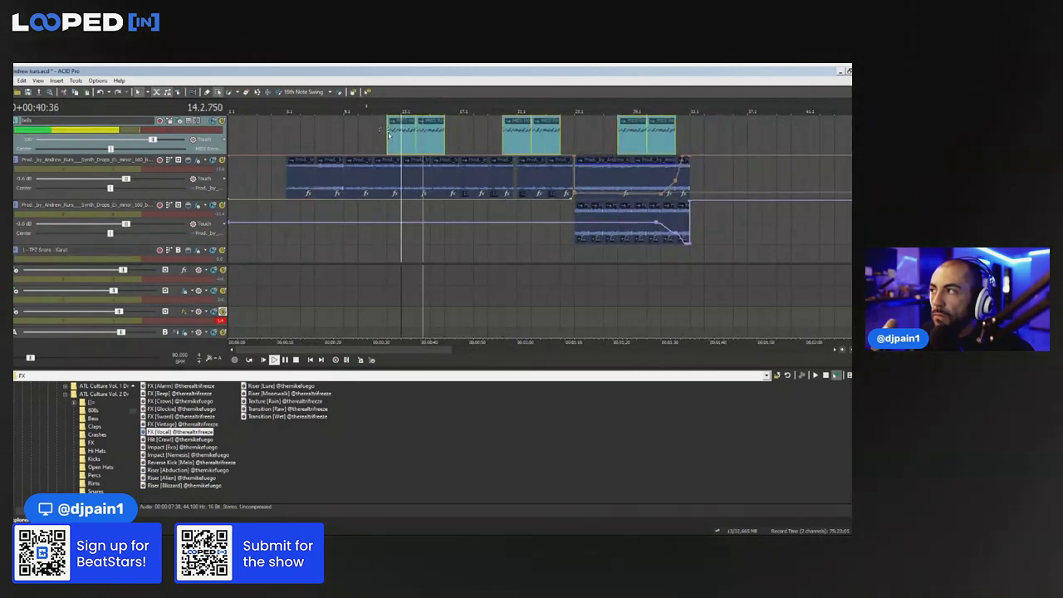
{"action": "left_click", "coordinate": [390, 135]}
{"action": "key", "text": "space"}
{"action": "key", "text": "space"}
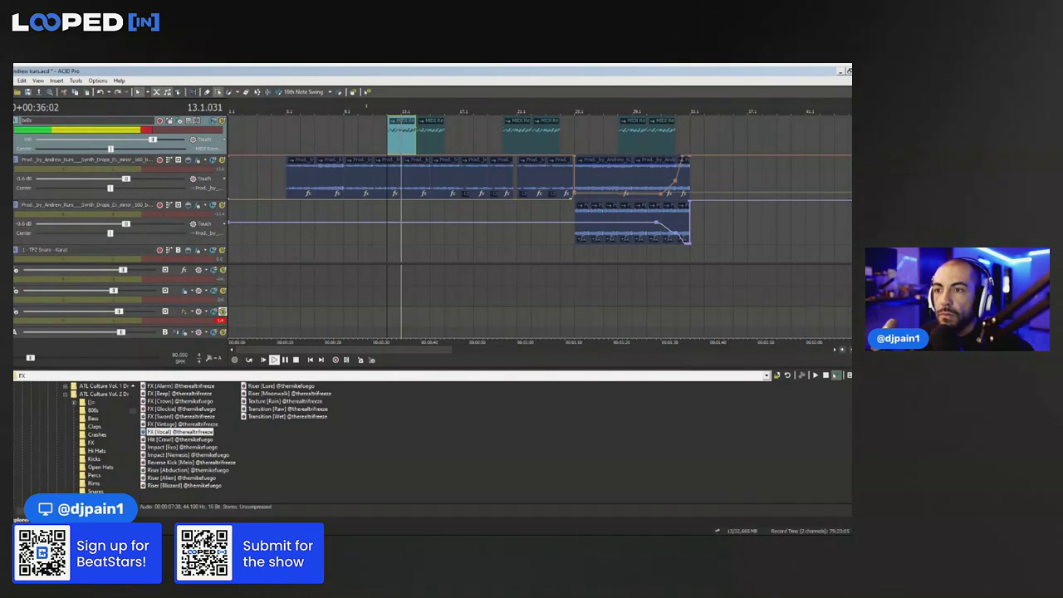
{"action": "scroll", "coordinate": [574, 236], "scroll_direction": "up", "scroll_amount": 2}
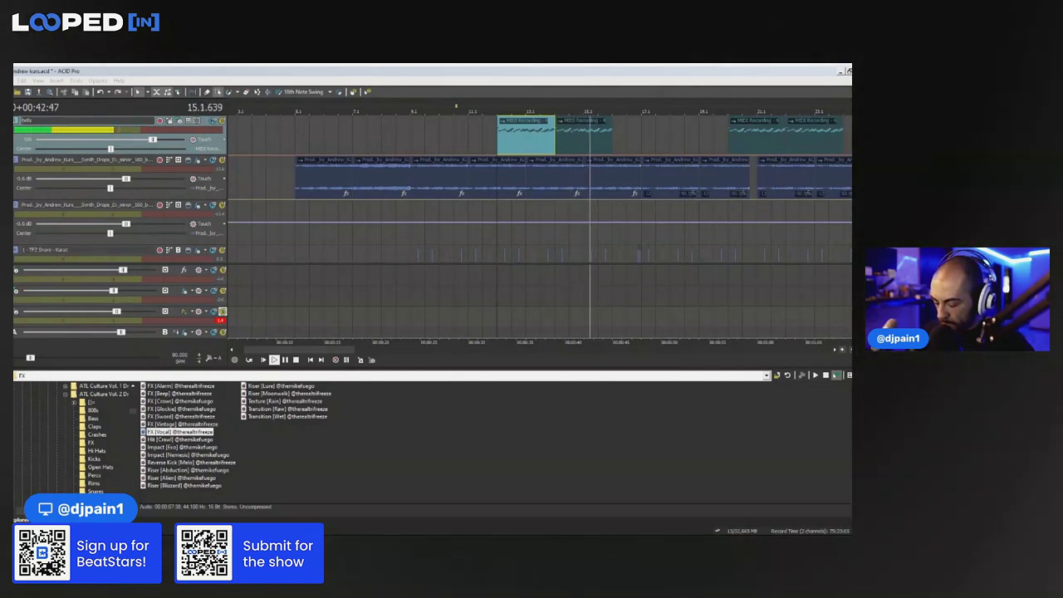
Insert SoundShifter Pitch Stereo into the bells track's FX chain
{"action": "left_click", "coordinate": [628, 188]}
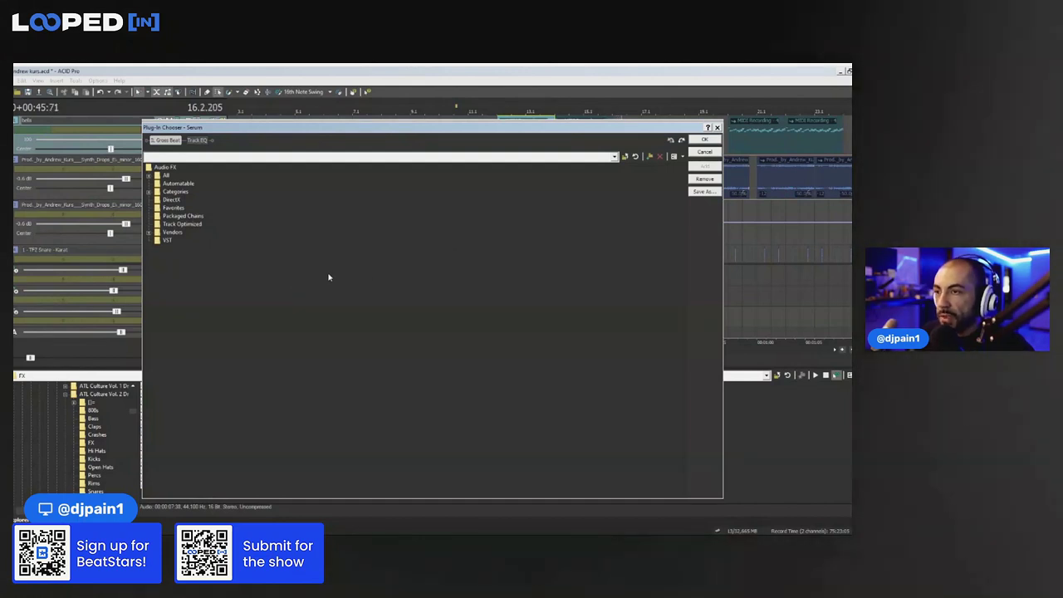
{"action": "scroll", "coordinate": [383, 282], "scroll_direction": "down", "scroll_amount": 10}
{"action": "left_click", "coordinate": [573, 207]}
{"action": "double_click", "coordinate": [574, 214]}
{"action": "left_click", "coordinate": [704, 140]}
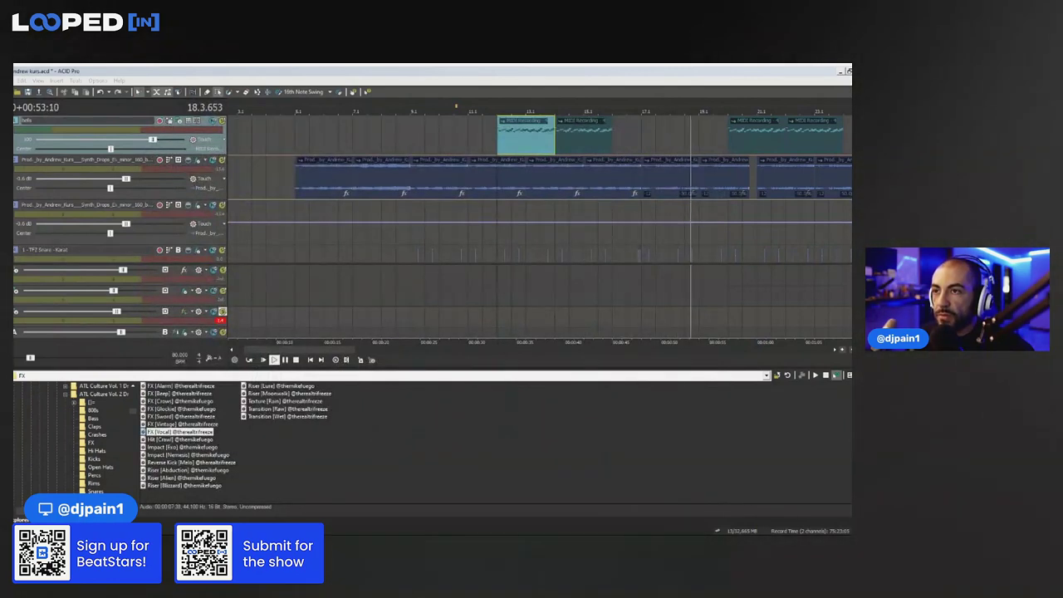
Play the bells from bar 12 to hear the pitch effect, then stop
{"action": "left_click", "coordinate": [487, 129]}
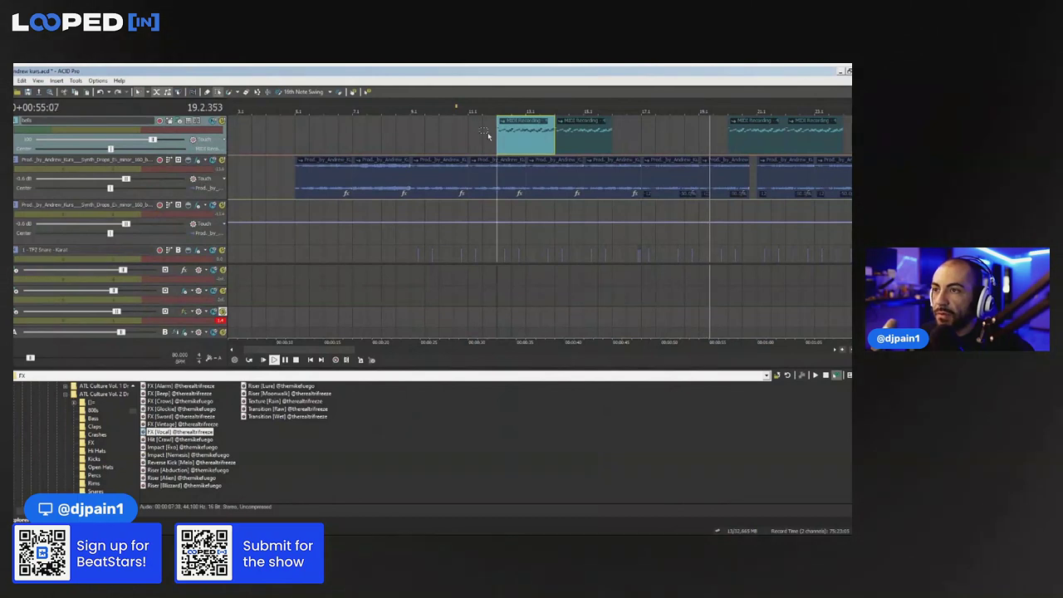
{"action": "key", "text": "space"}
{"action": "key", "text": "space"}
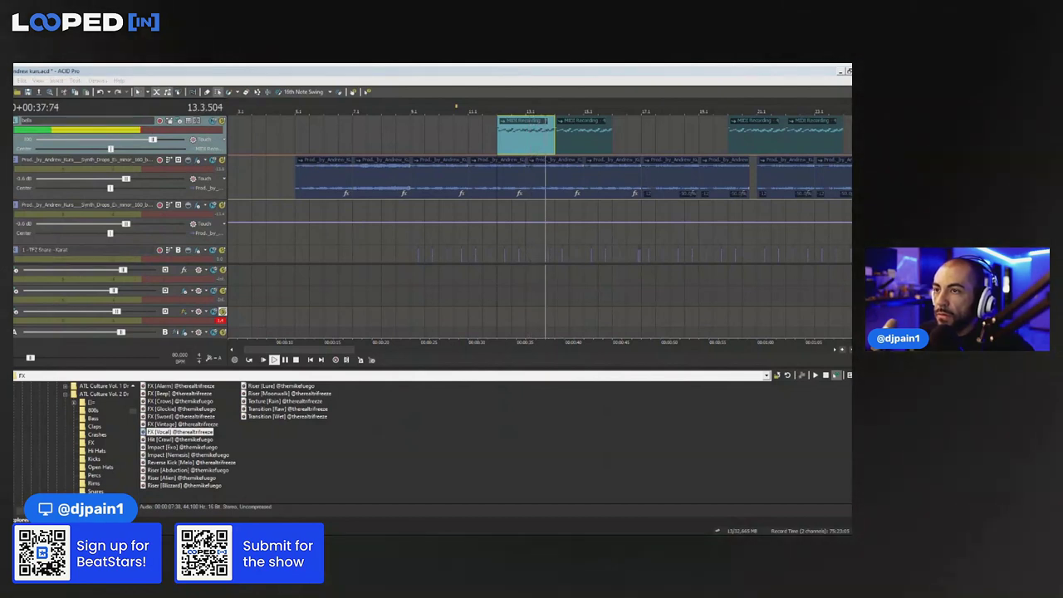
{"action": "key", "text": "space"}
{"action": "key", "text": "space"}
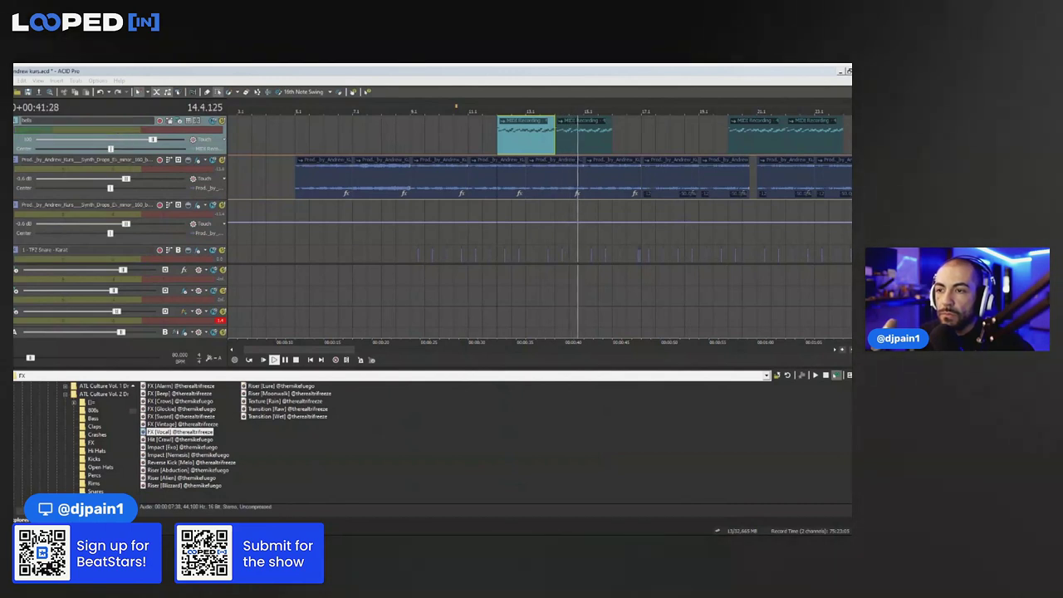
Jump playback ahead in the song to listen to the later sections
{"action": "left_click", "coordinate": [526, 70]}
{"action": "scroll", "coordinate": [503, 164], "scroll_direction": "down", "scroll_amount": 2}
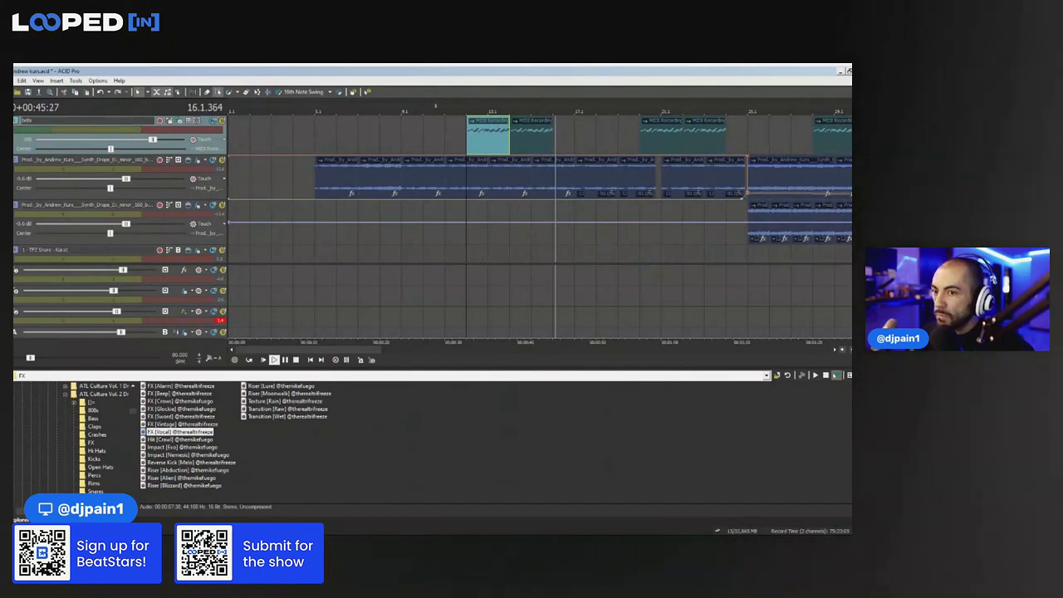
{"action": "scroll", "coordinate": [627, 171], "scroll_direction": "down", "scroll_amount": 2}
{"action": "scroll", "coordinate": [643, 158], "scroll_direction": "up", "scroll_amount": 2}
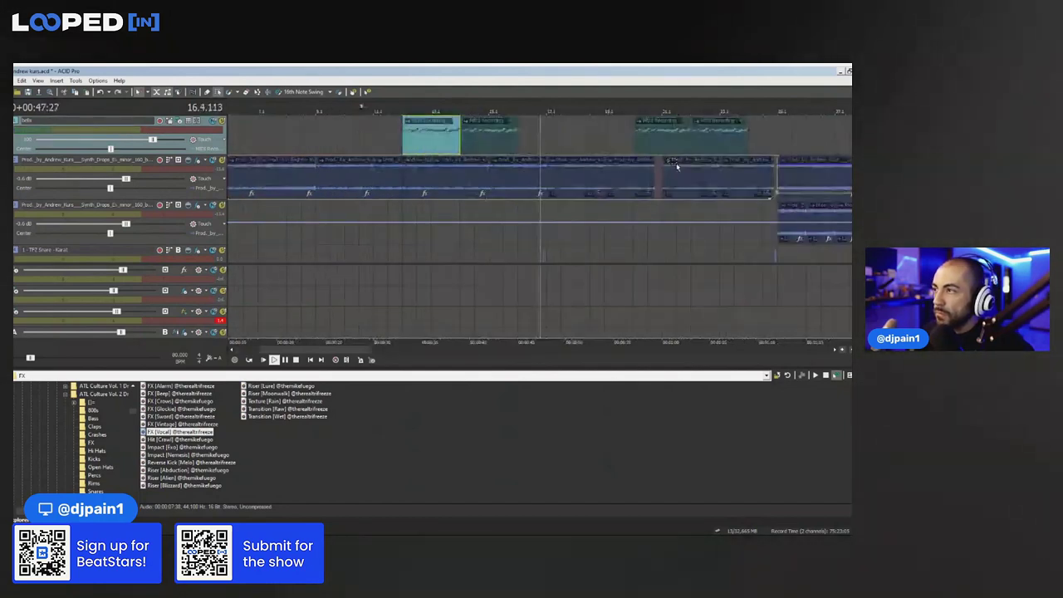
{"action": "left_click", "coordinate": [602, 107]}
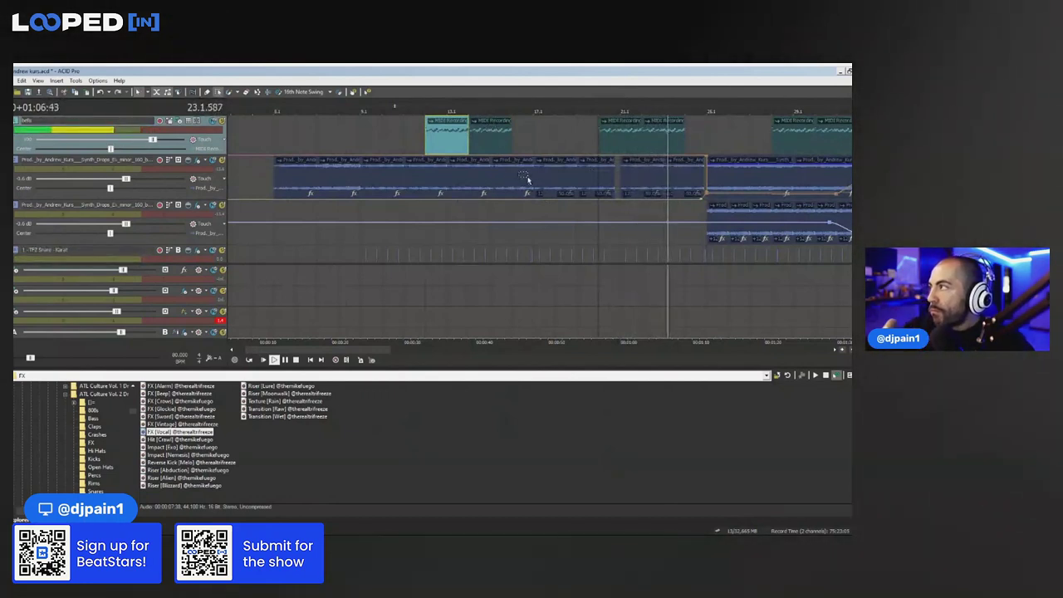
{"action": "key", "text": "ctrl+s"}
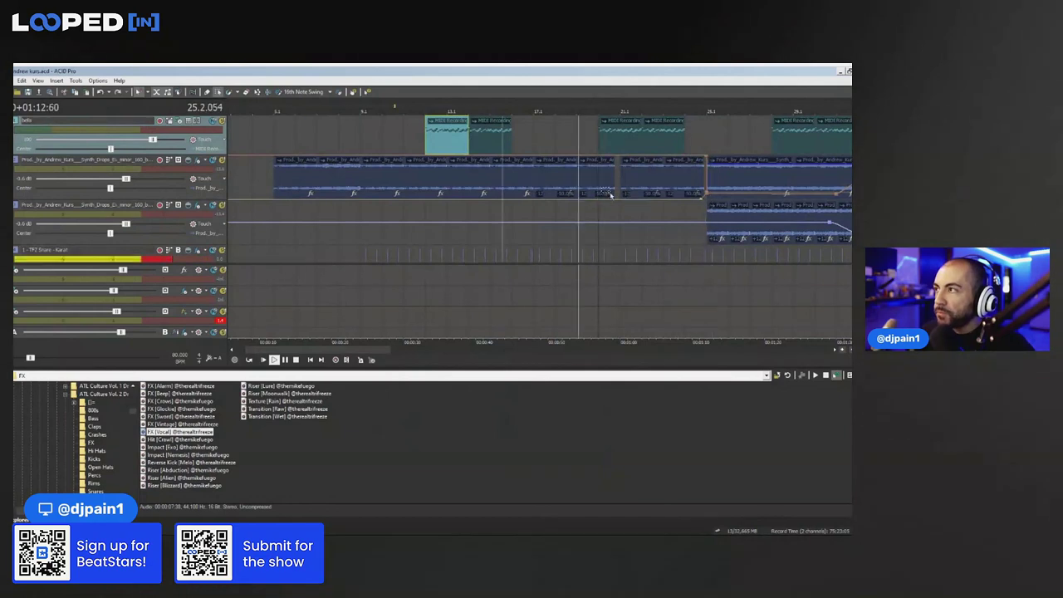
{"action": "scroll", "coordinate": [613, 195], "scroll_direction": "down", "scroll_amount": 3}
{"action": "key", "text": "space"}
{"action": "left_click", "coordinate": [259, 146]}
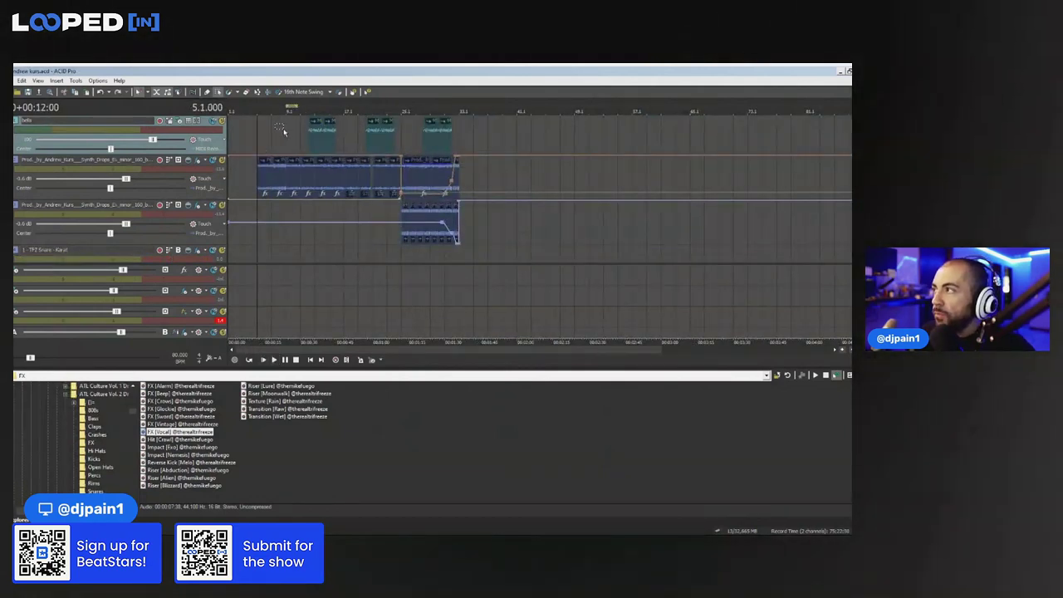
Select all events from bar 9 to bar 33 and paste them at bar 33
{"action": "left_click", "coordinate": [282, 131]}
{"action": "scroll", "coordinate": [283, 131], "scroll_direction": "up", "scroll_amount": 3}
{"action": "scroll", "coordinate": [779, 151], "scroll_direction": "down", "scroll_amount": 2}
{"action": "left_click_drag", "start_coordinate": [774, 170], "coordinate": [354, 224]}
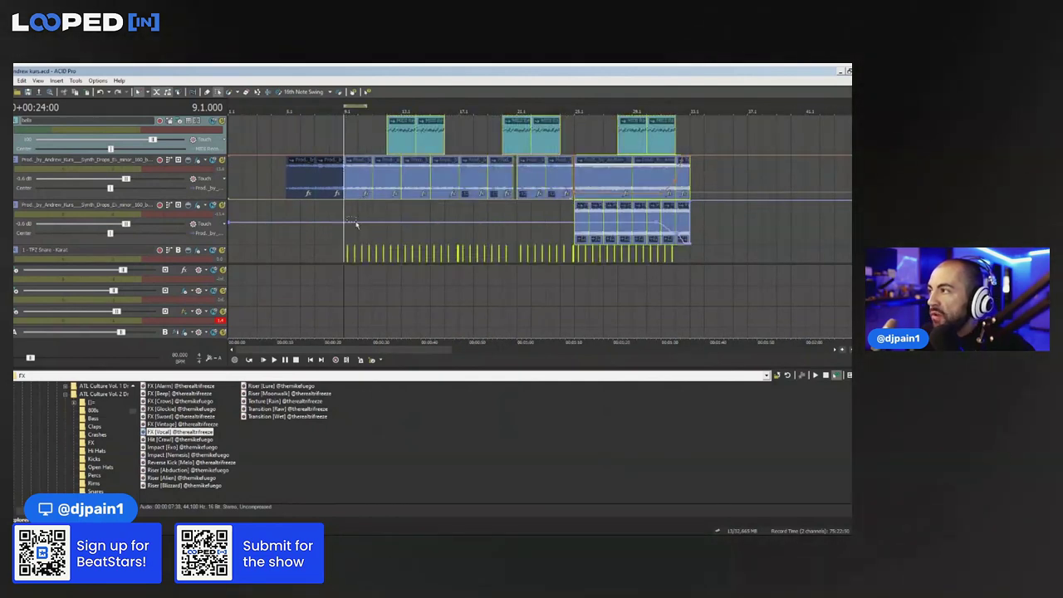
{"action": "left_click", "coordinate": [690, 128]}
{"action": "scroll", "coordinate": [690, 127], "scroll_direction": "down", "scroll_amount": 3}
{"action": "key", "text": "ctrl+v"}
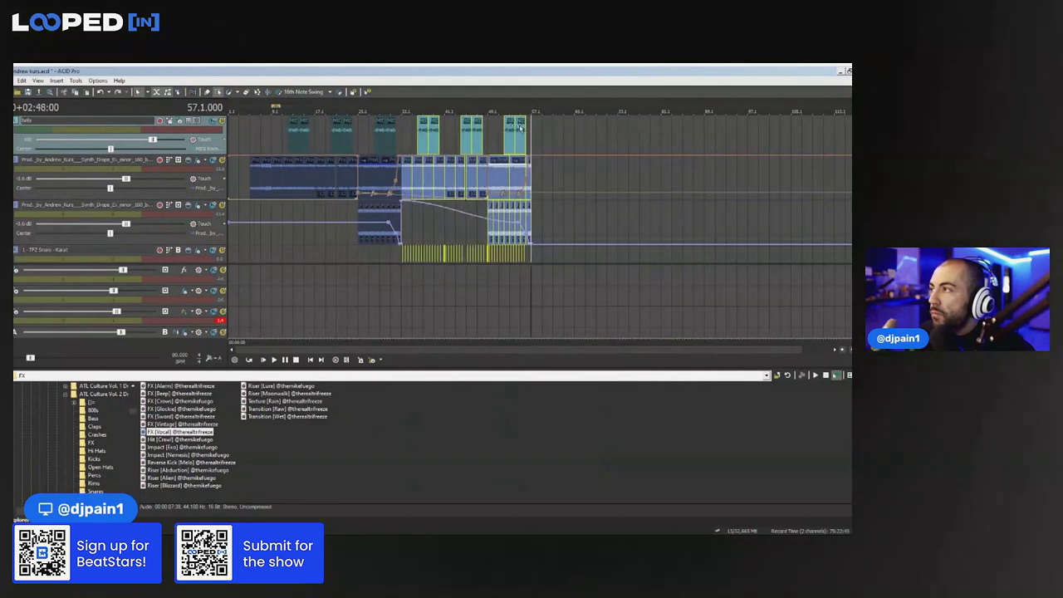
Check the pasted section, then play the arrangement from bar 5
{"action": "left_click", "coordinate": [408, 182]}
{"action": "scroll", "coordinate": [599, 169], "scroll_direction": "up", "scroll_amount": 3}
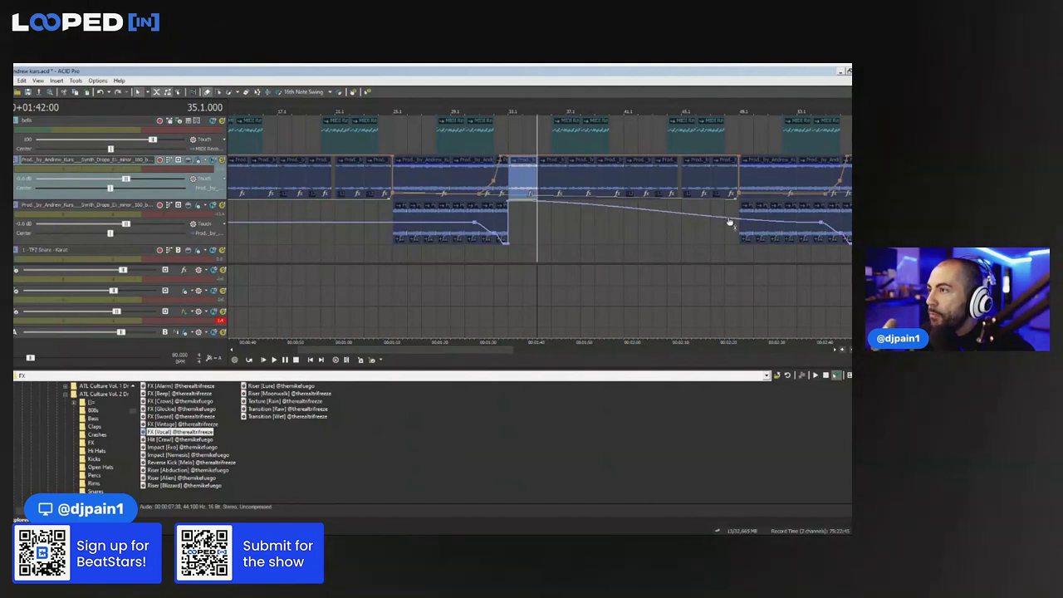
{"action": "scroll", "coordinate": [775, 194], "scroll_direction": "down", "scroll_amount": 3}
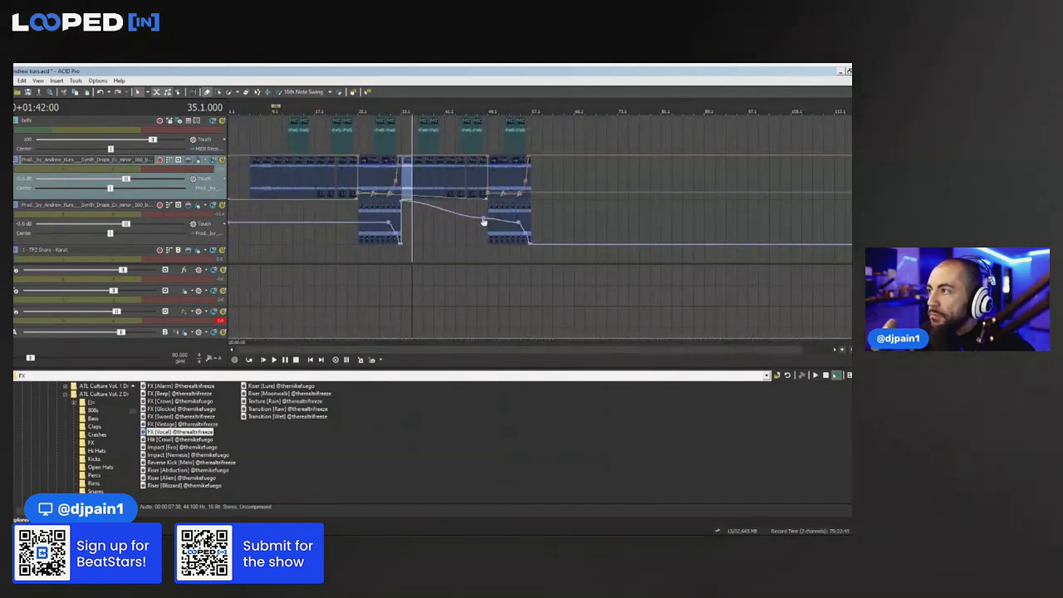
{"action": "scroll", "coordinate": [458, 221], "scroll_direction": "down", "scroll_amount": 3}
{"action": "scroll", "coordinate": [458, 221], "scroll_direction": "up", "scroll_amount": 3}
{"action": "left_click", "coordinate": [278, 214]}
{"action": "scroll", "coordinate": [278, 214], "scroll_direction": "up", "scroll_amount": 3}
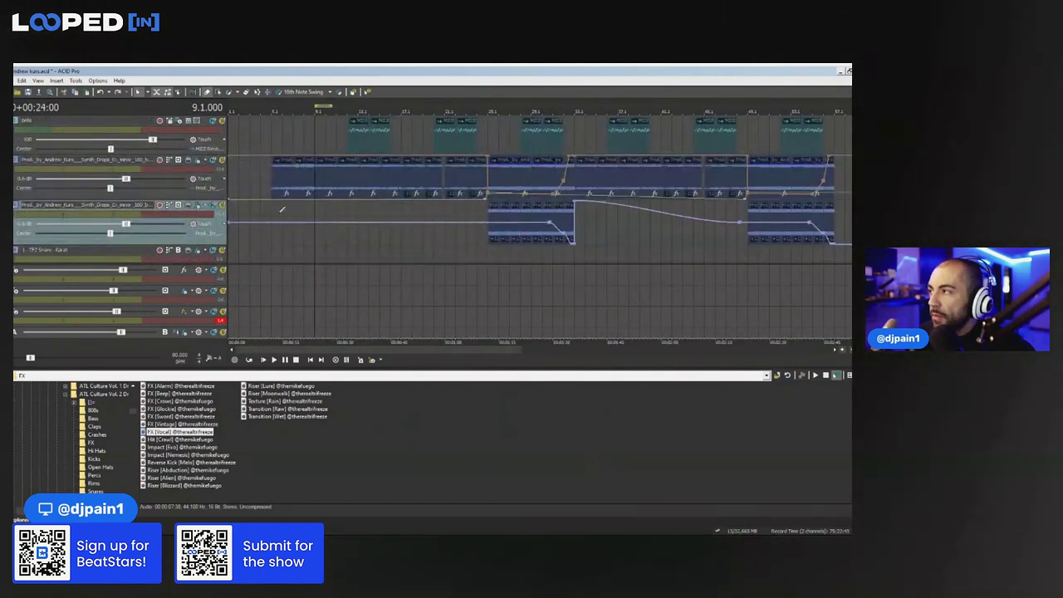
{"action": "left_click", "coordinate": [276, 237]}
{"action": "key", "text": "space"}
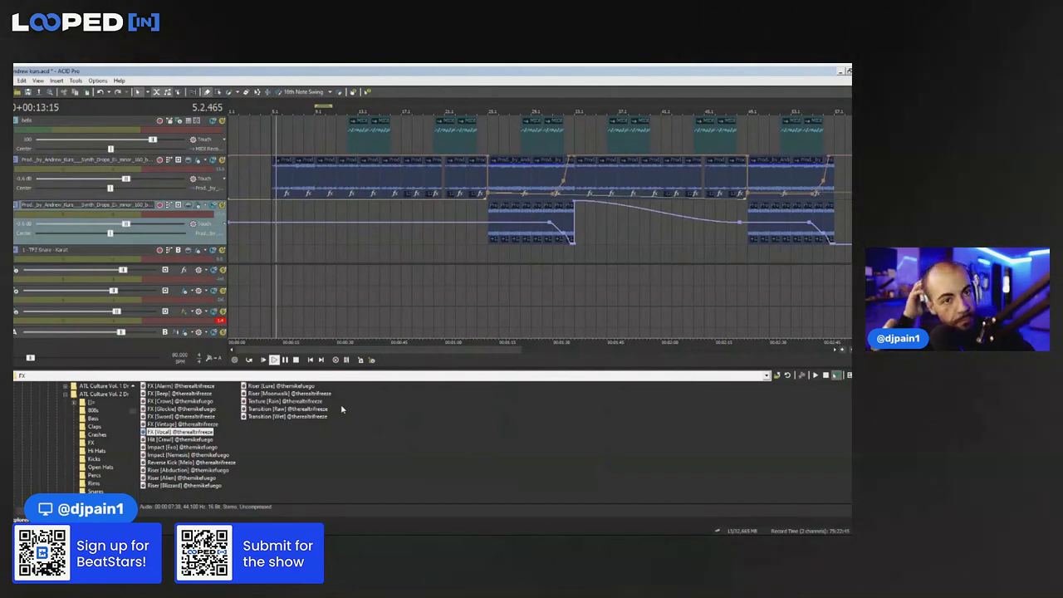